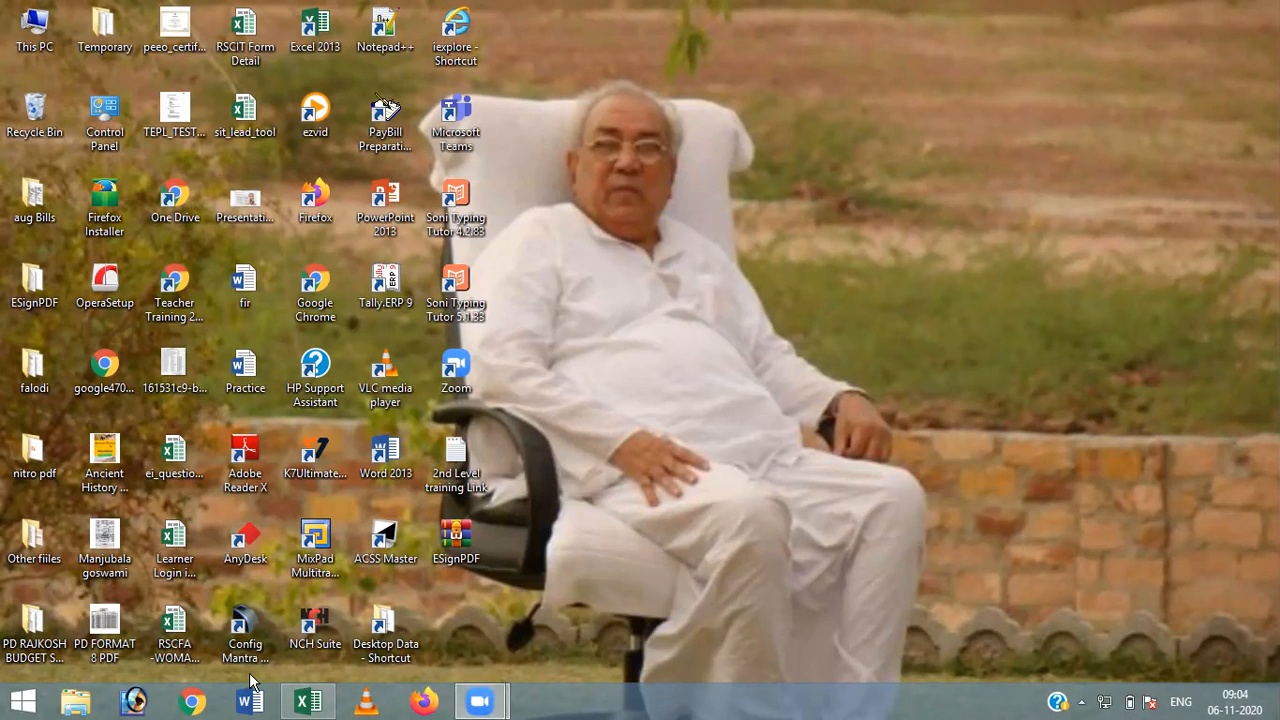
Switch to the blank Excel workbook and format cells A1:H11 as a table in the light style with a solid blue header, without existing headers
left_click(308, 703)
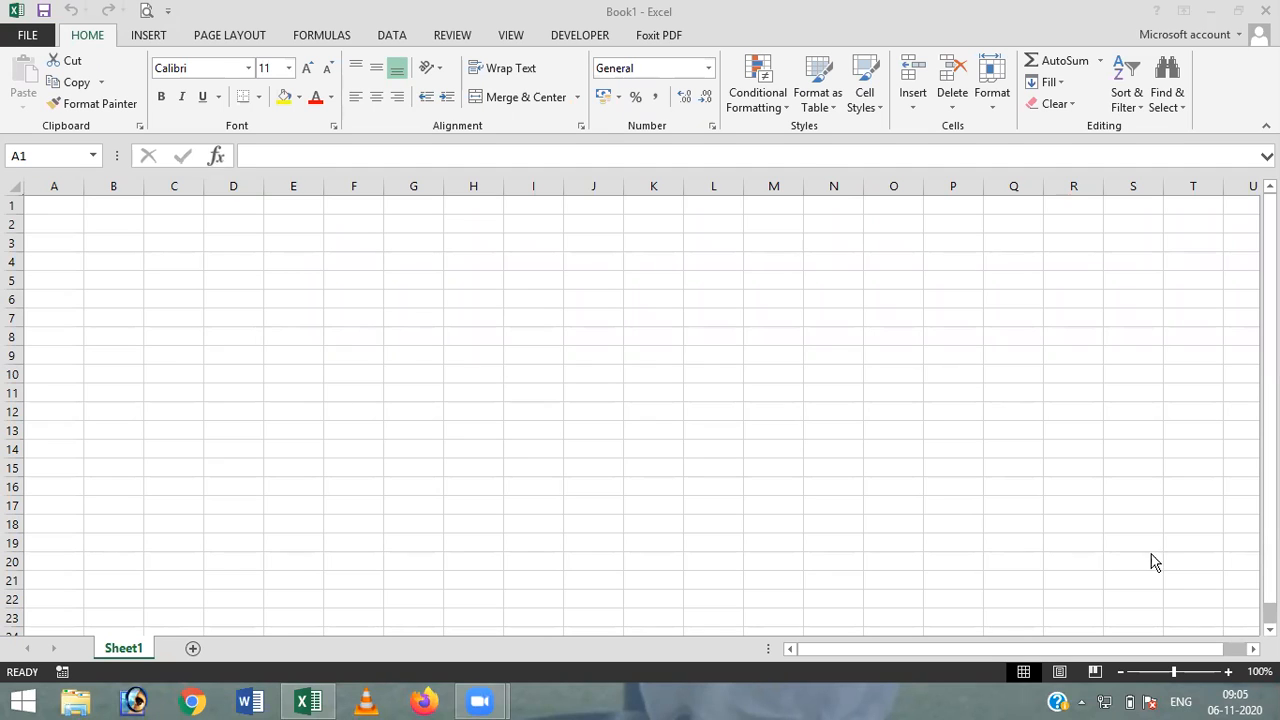
left_click(1229, 672)
left_click(1229, 672)
left_click(1229, 672)
left_click(1229, 672)
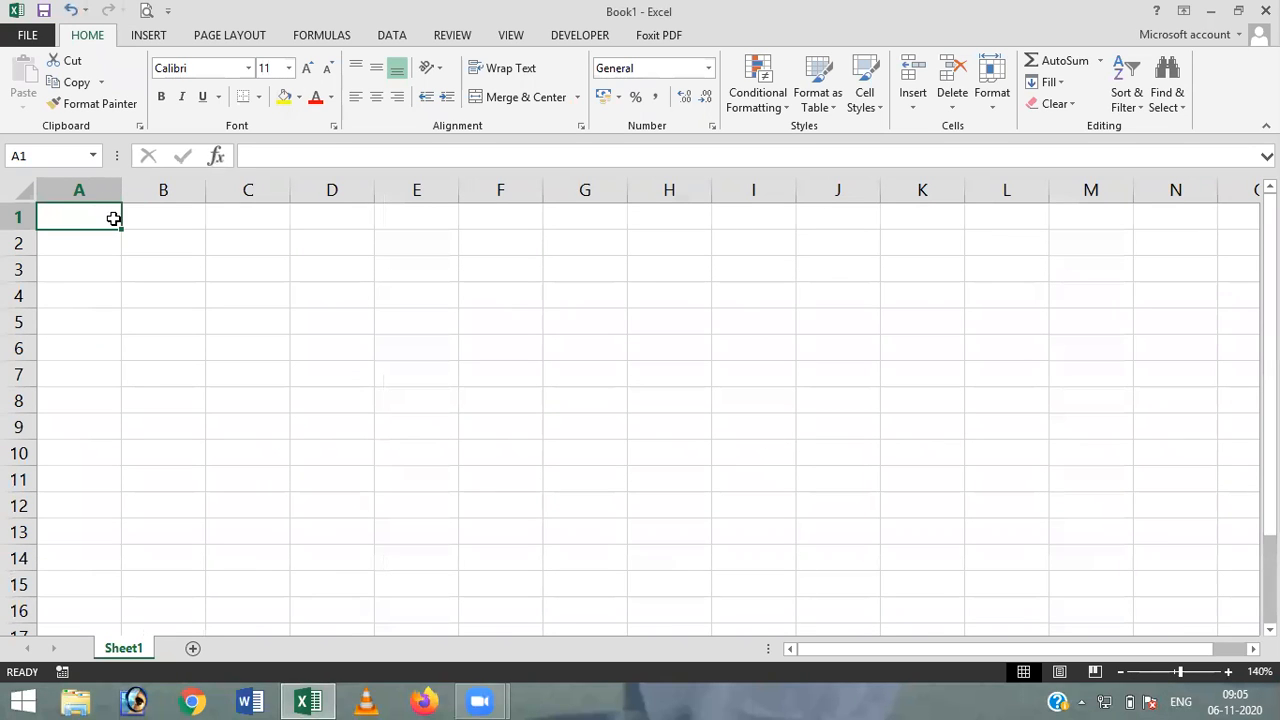
left_click_drag(124, 217, 677, 483)
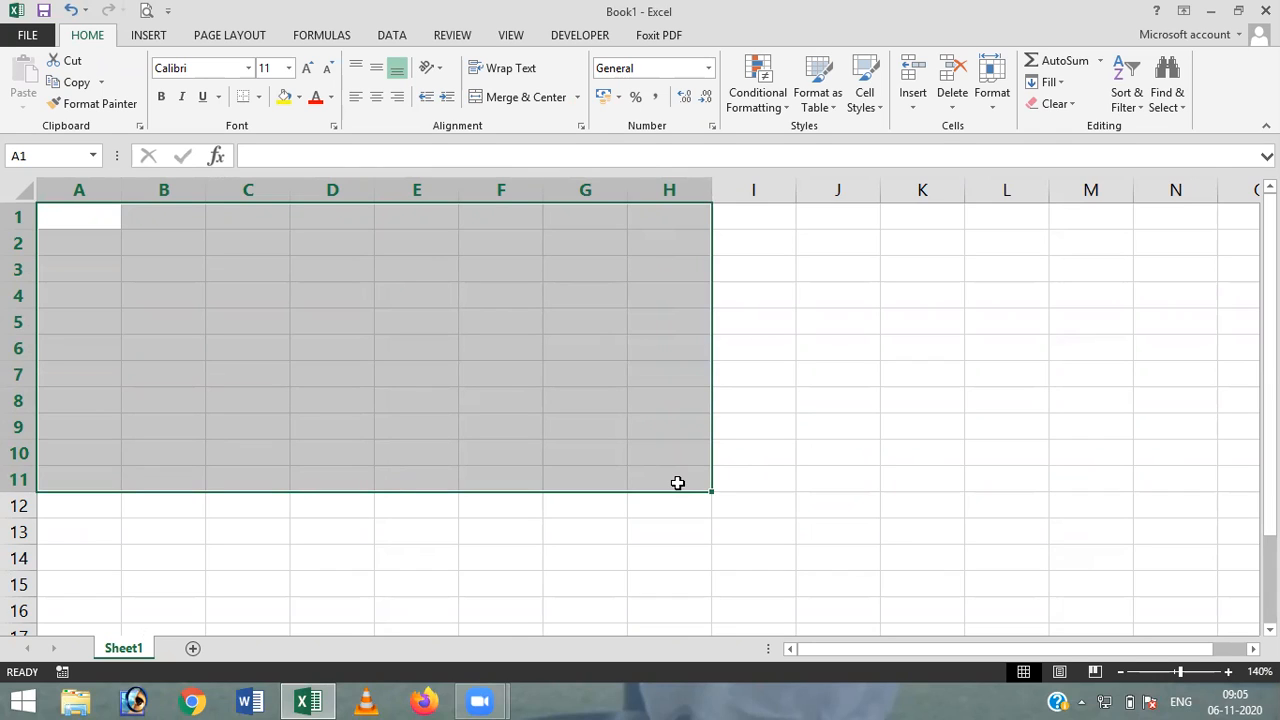
left_click(829, 113)
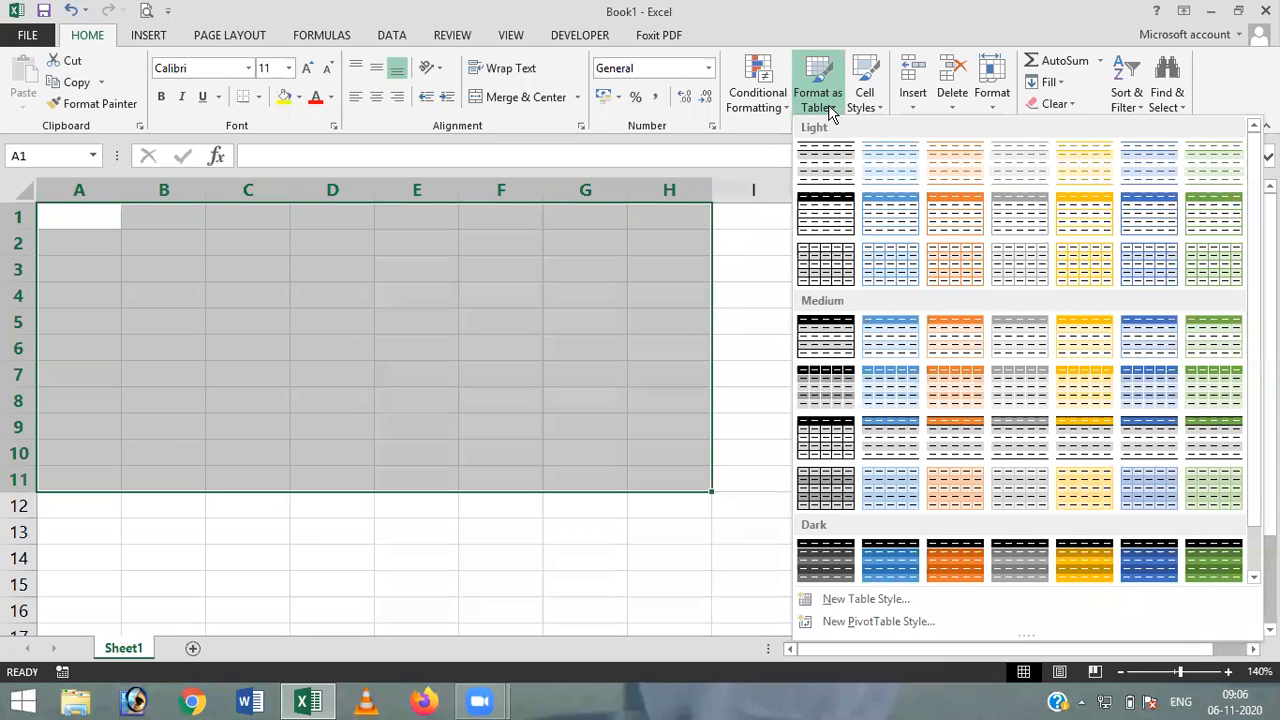
left_click(884, 229)
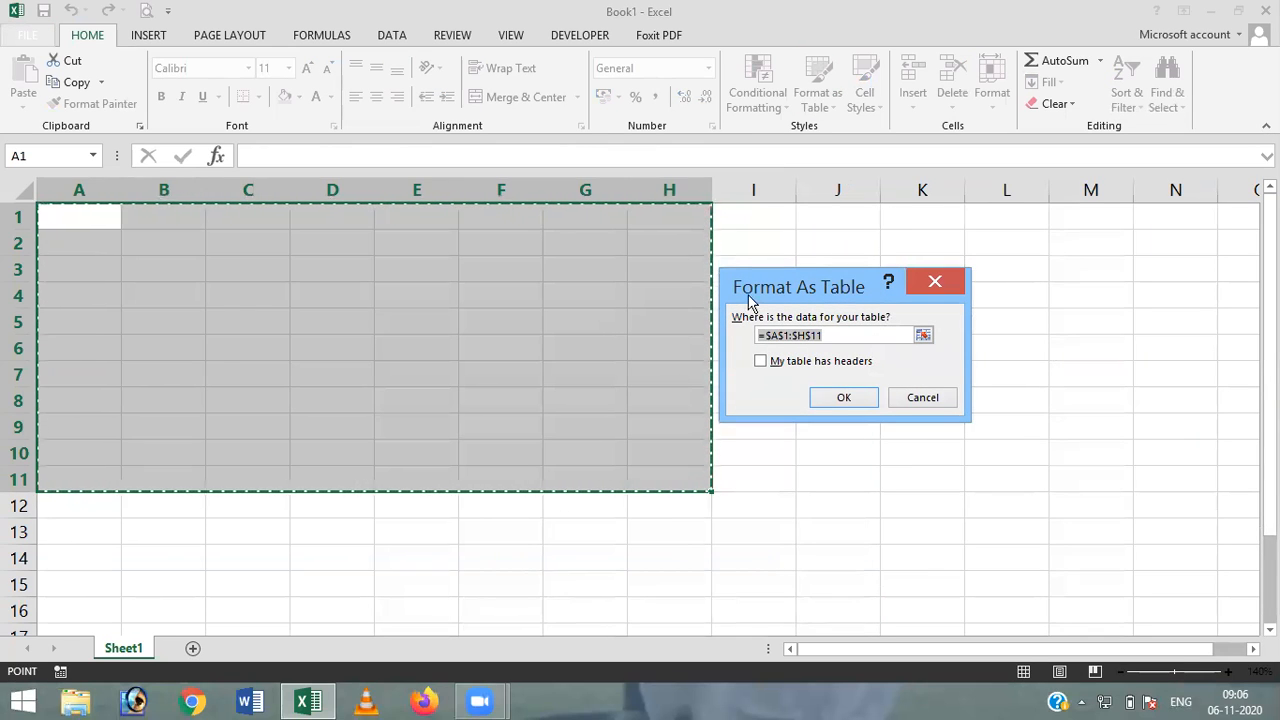
left_click(843, 399)
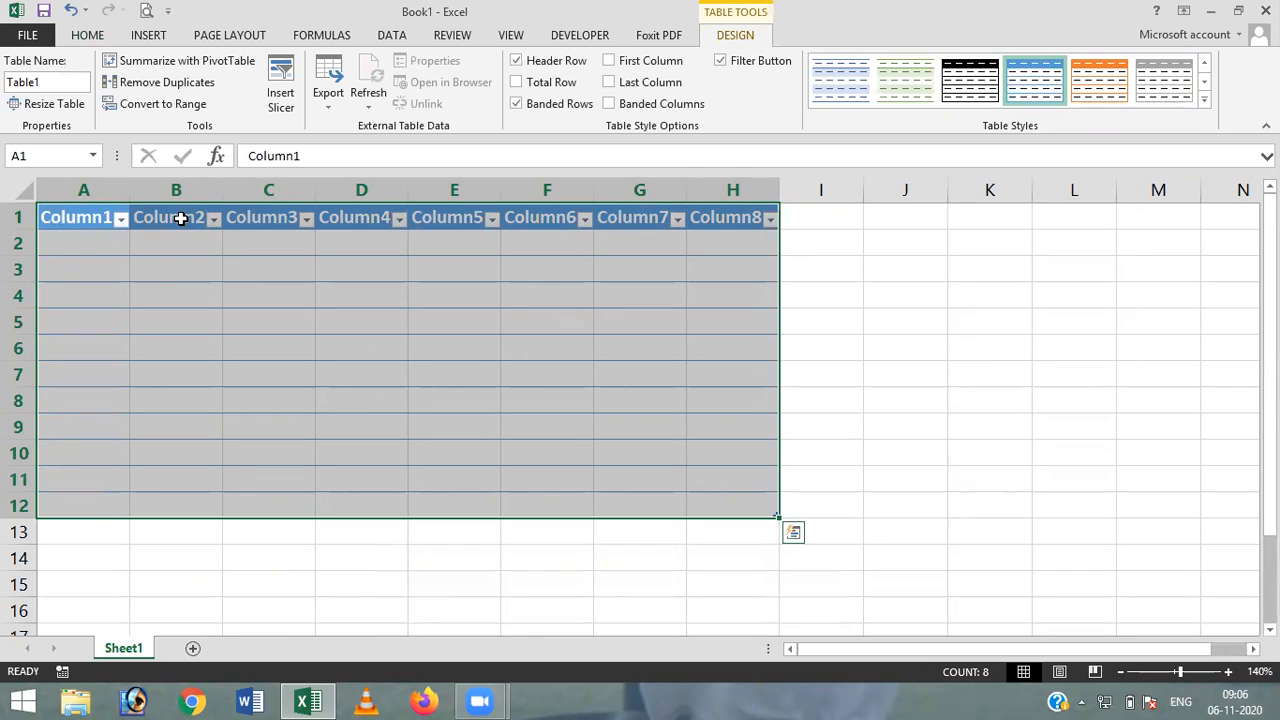
left_click(556, 415)
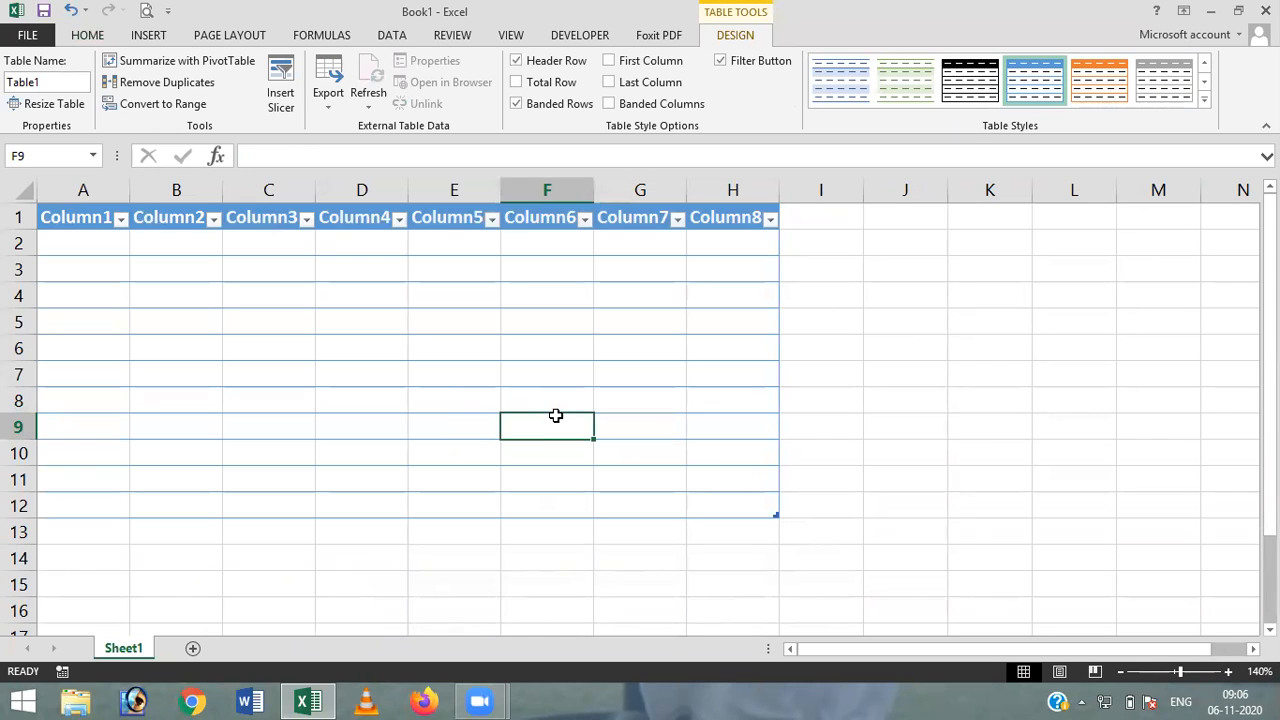
Apply all borders to the whole table range A1:H12
left_click(87, 212)
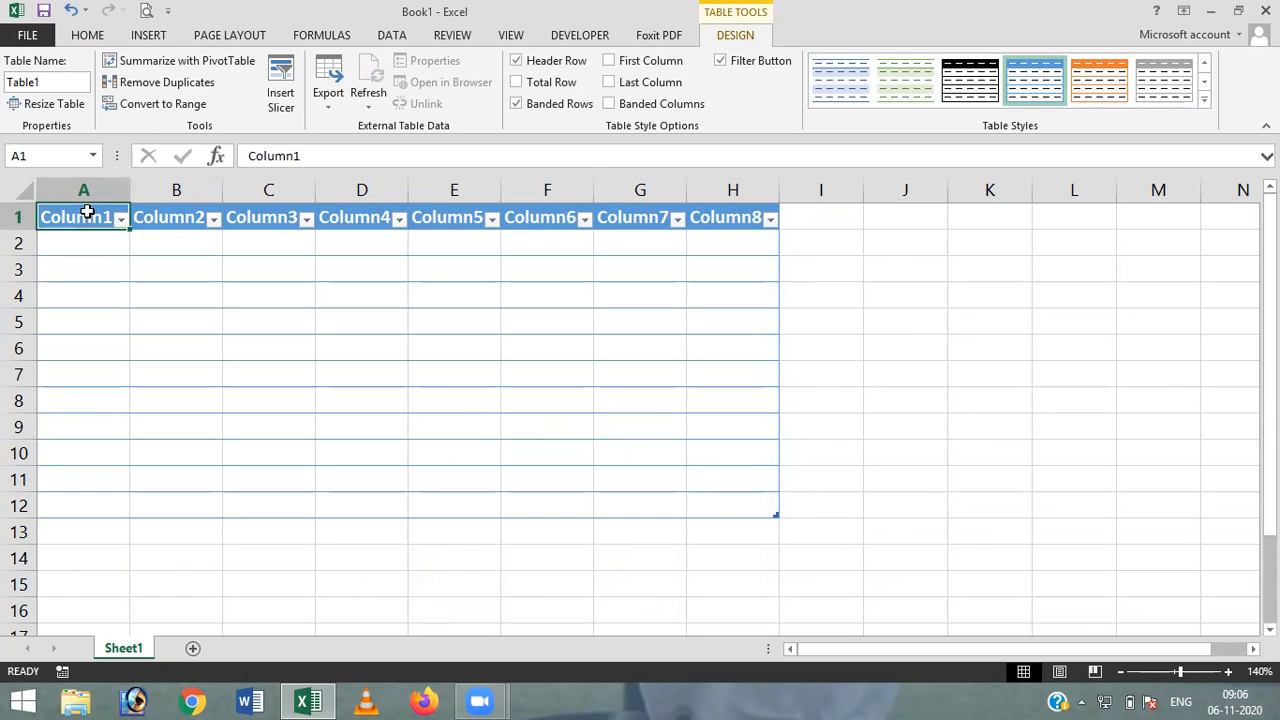
key("shift+Right")
key("shift+Right")
key("shift+Right")
key("shift+Right")
key("shift+Right")
key("shift+Right")
key("shift+Right")
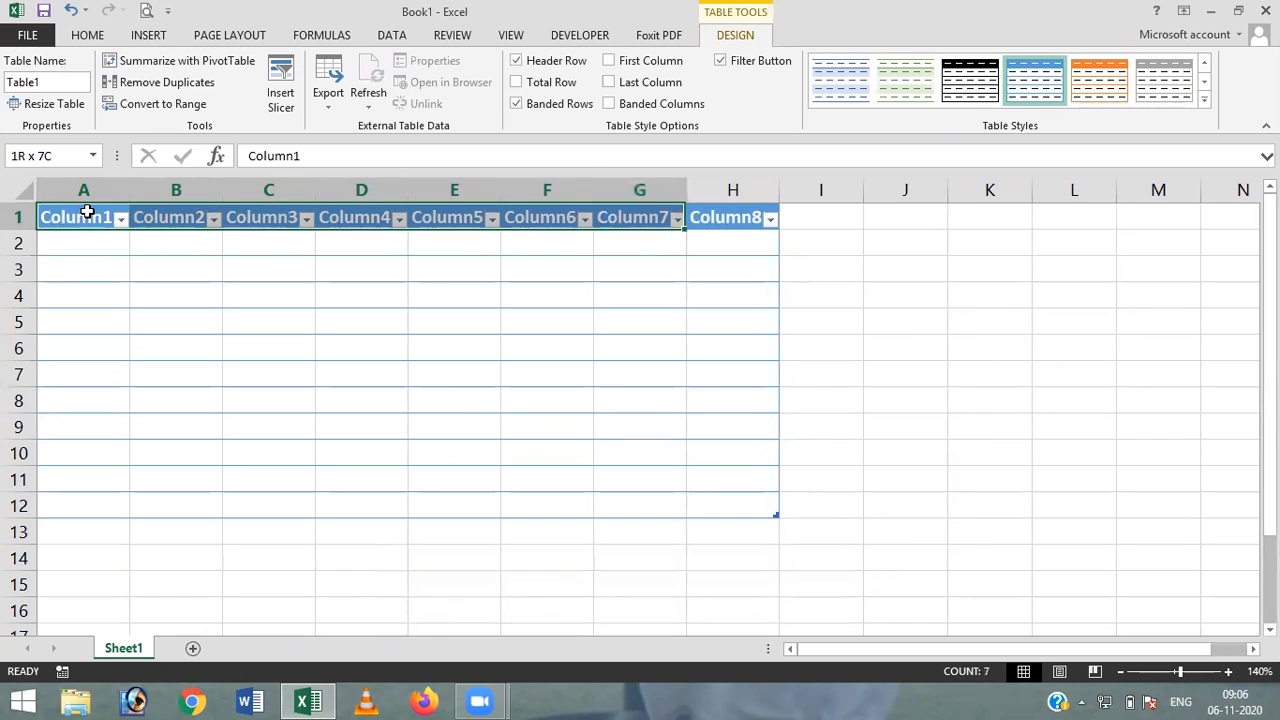
key("shift+Down")
key("shift+Down")
key("shift+Down")
key("shift+Down")
key("shift+Down")
key("shift+Down")
key("shift+Down")
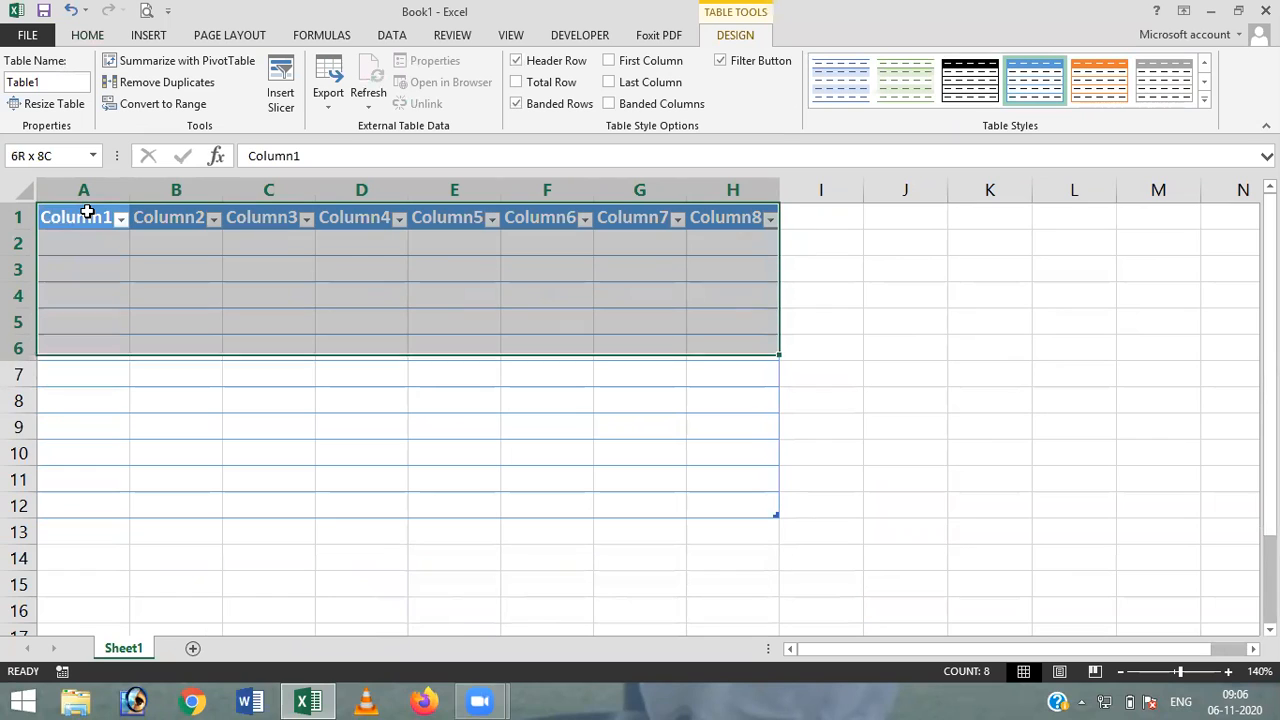
key("shift+Down")
key("shift+Down")
key("shift+Down")
key("shift+Down")
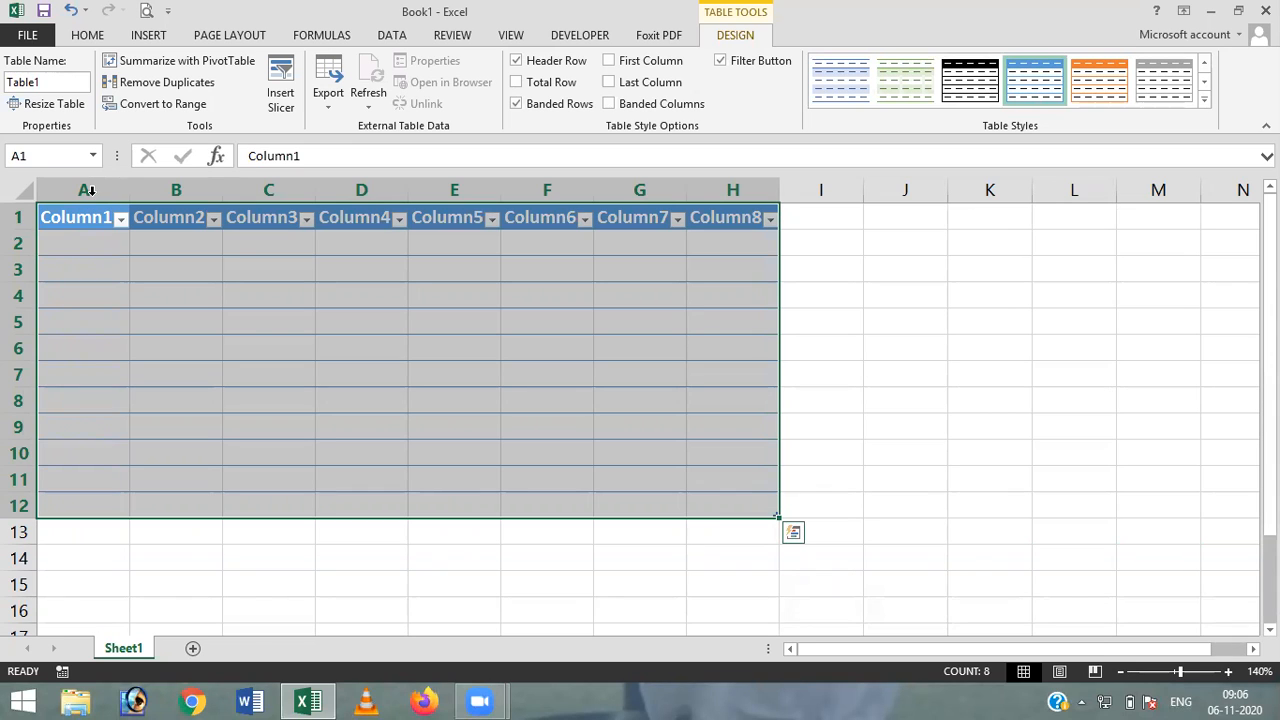
left_click(89, 36)
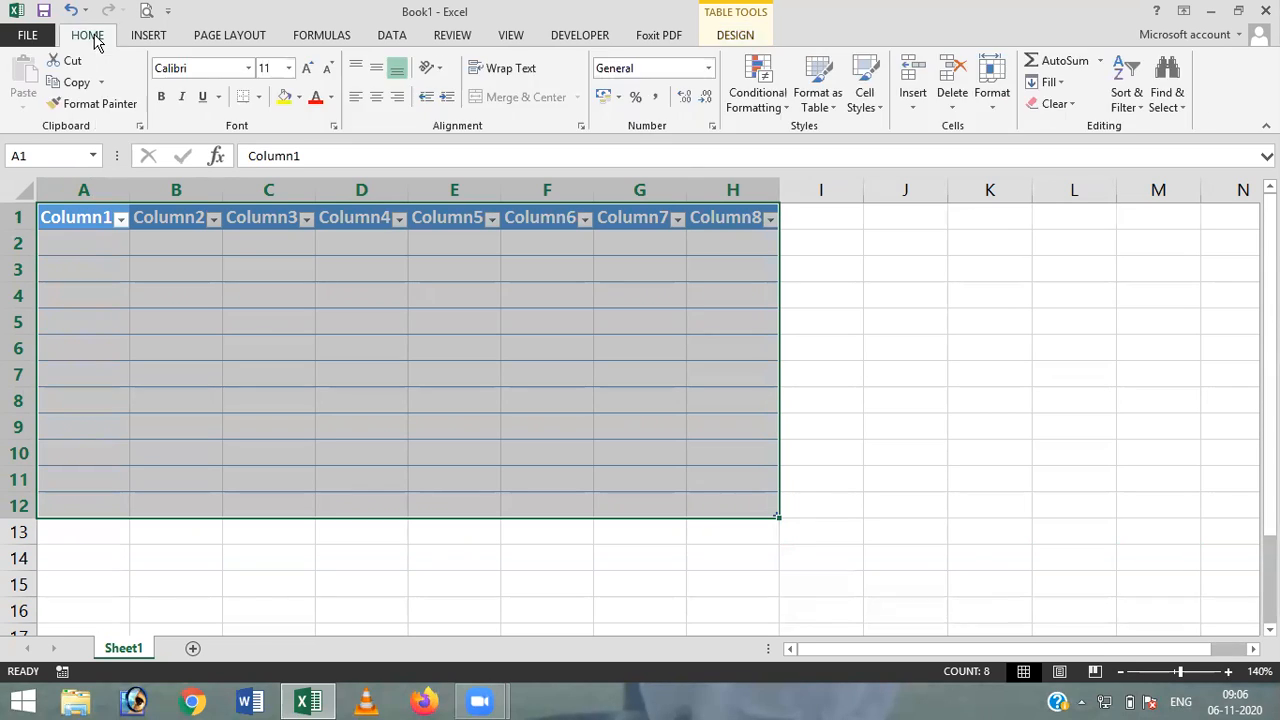
left_click(260, 98)
left_click(297, 256)
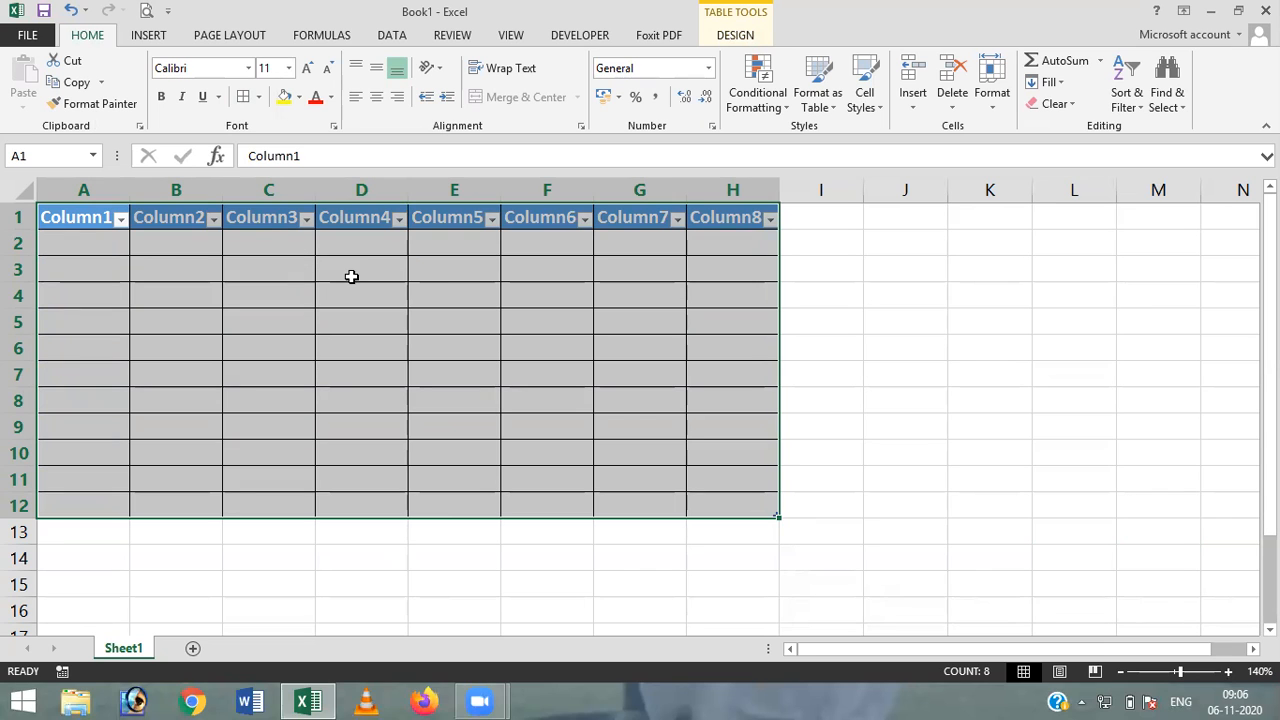
left_click(351, 276)
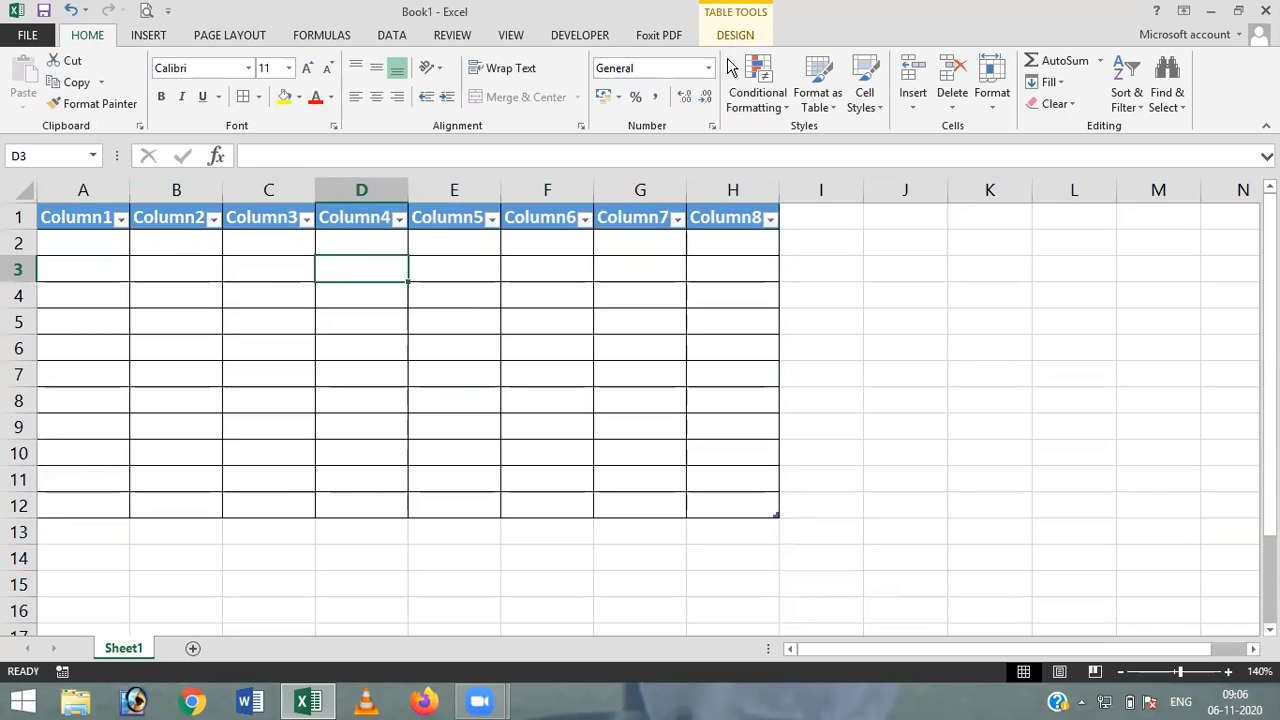
left_click(859, 293)
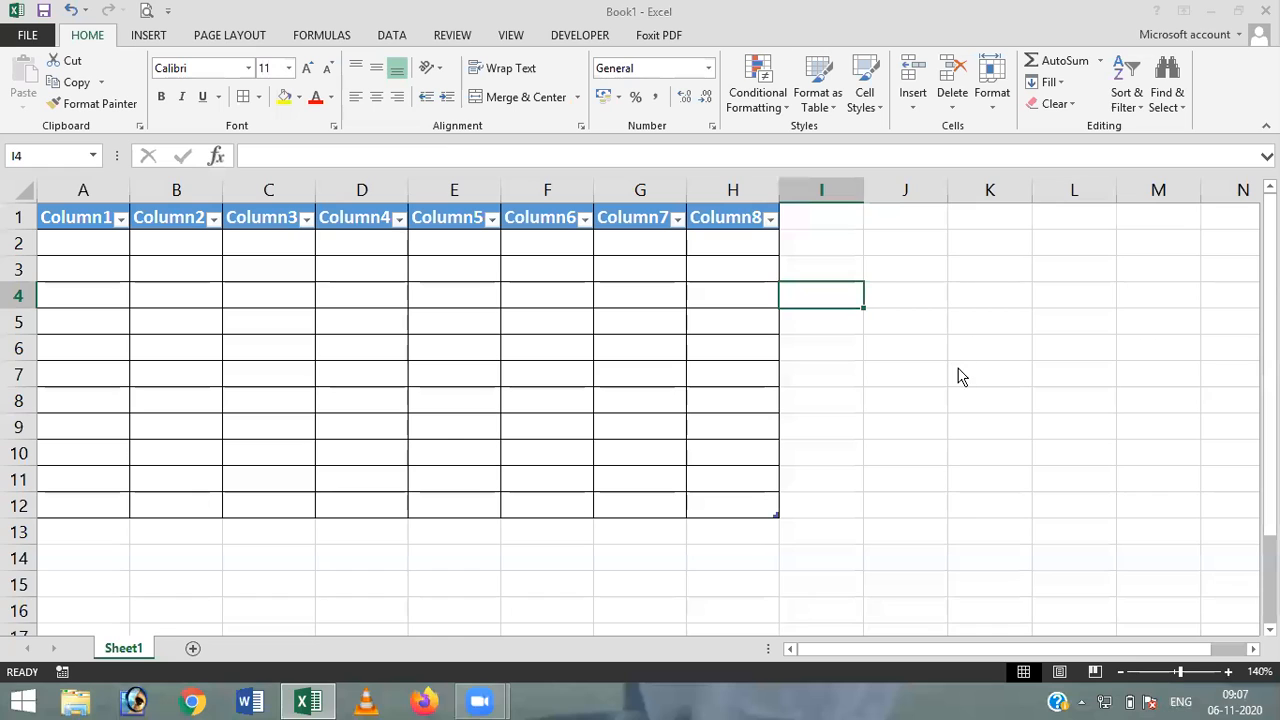
Change the table's style to the light one with the solid orange header
key("super+c")
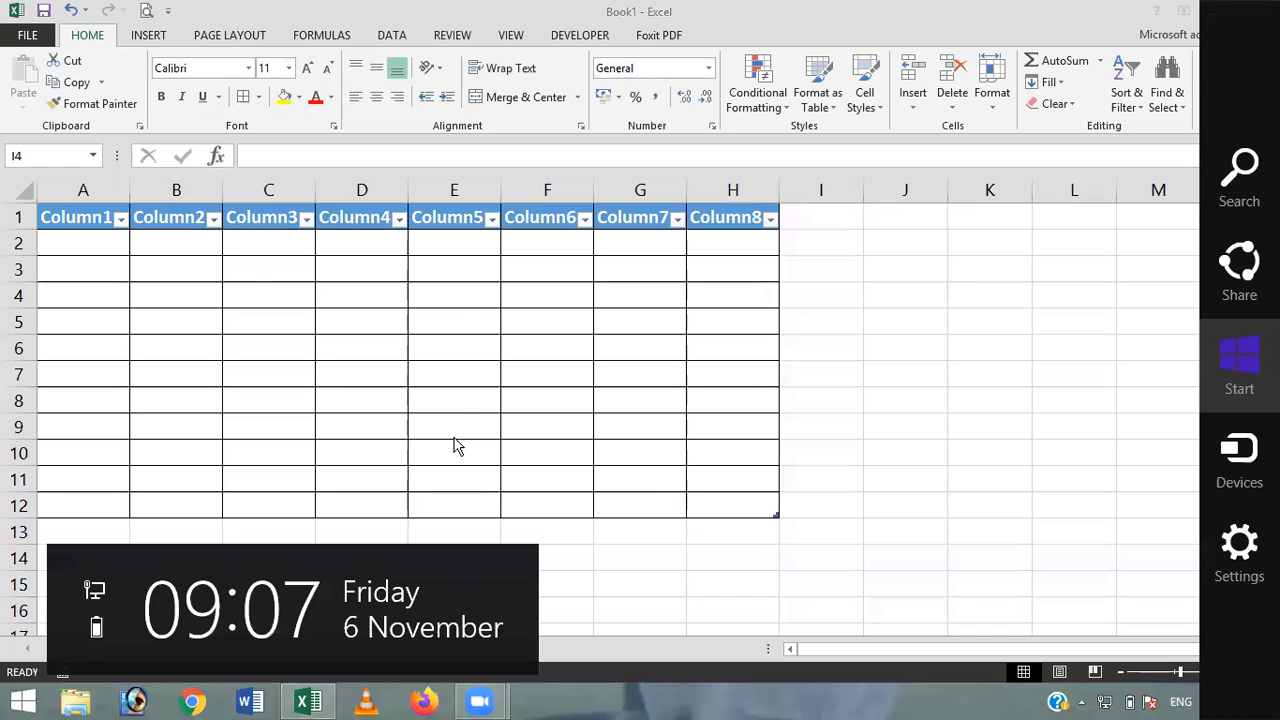
left_click(459, 294)
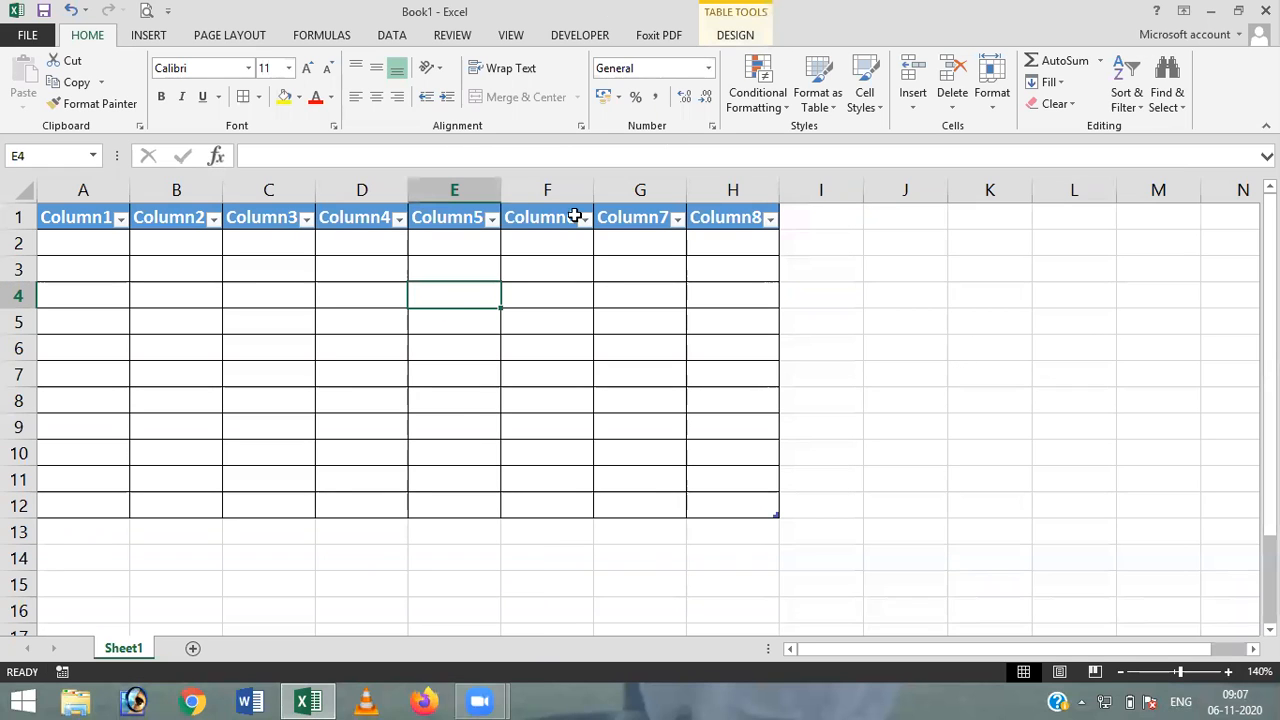
left_click(738, 37)
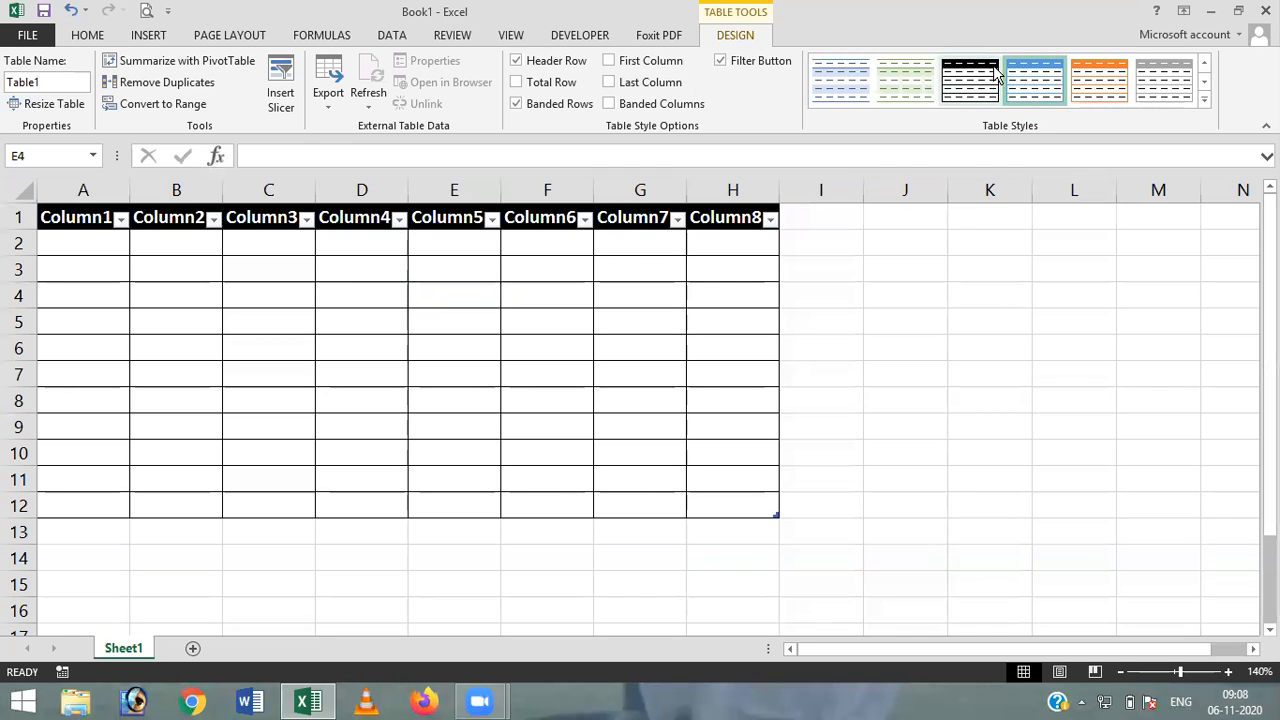
left_click(1107, 91)
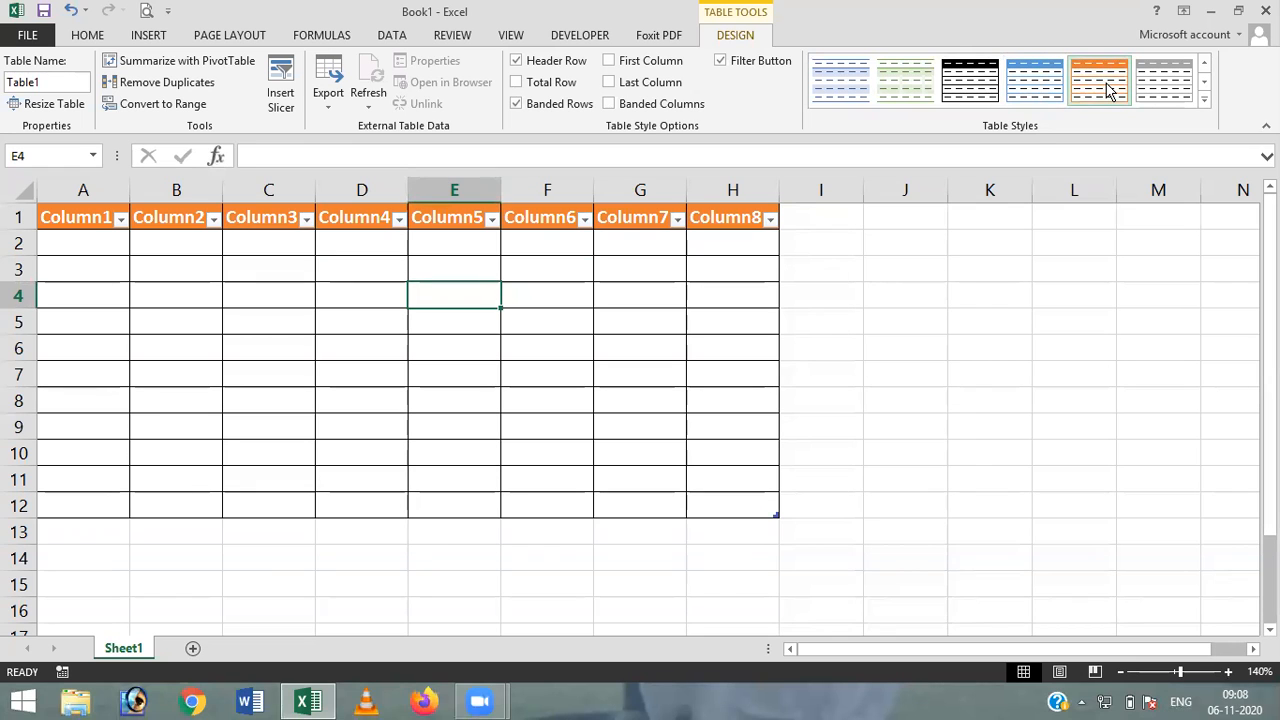
key("super+c")
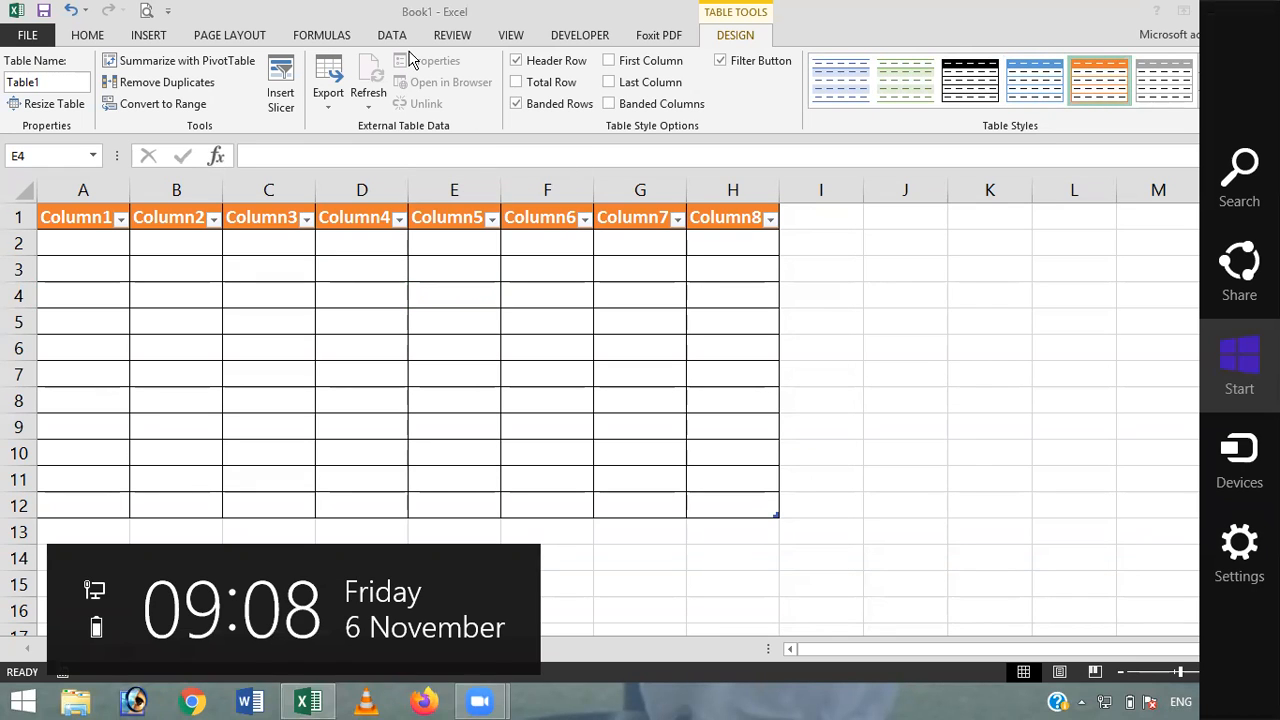
key("Escape")
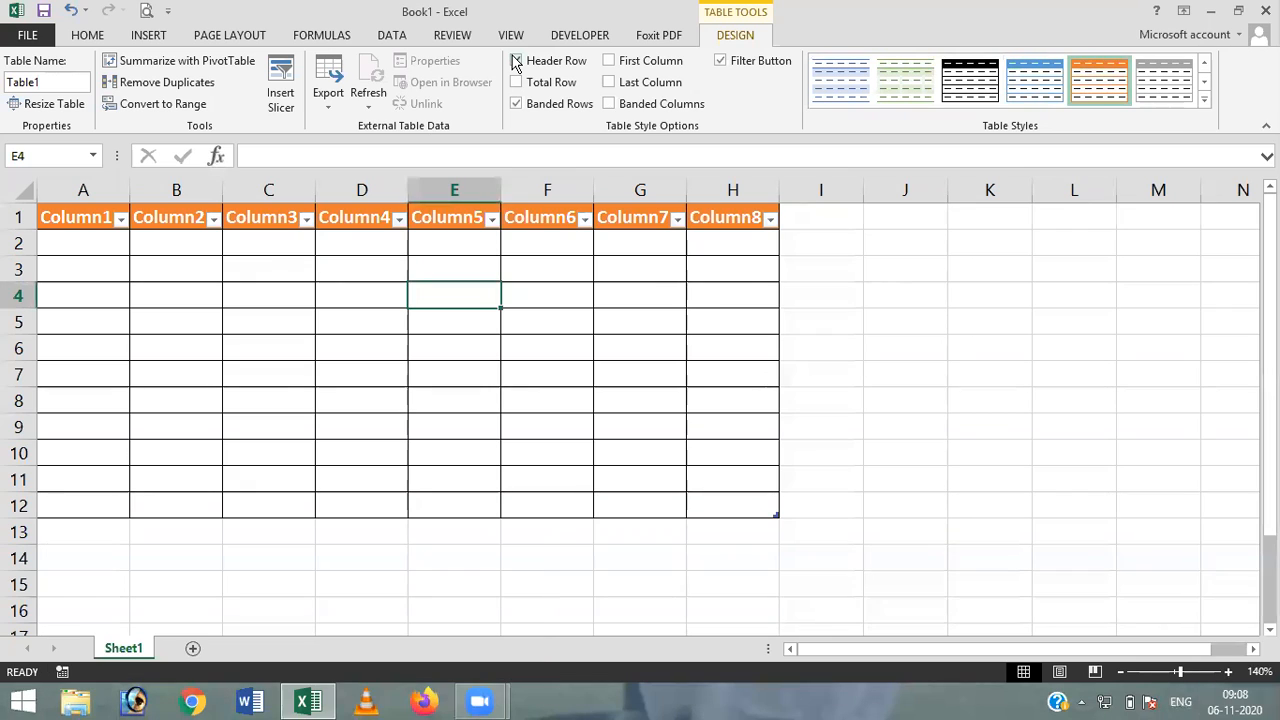
Switch the table's header row off and back on to compare the effect
left_click(516, 61)
left_click(516, 61)
left_click(516, 61)
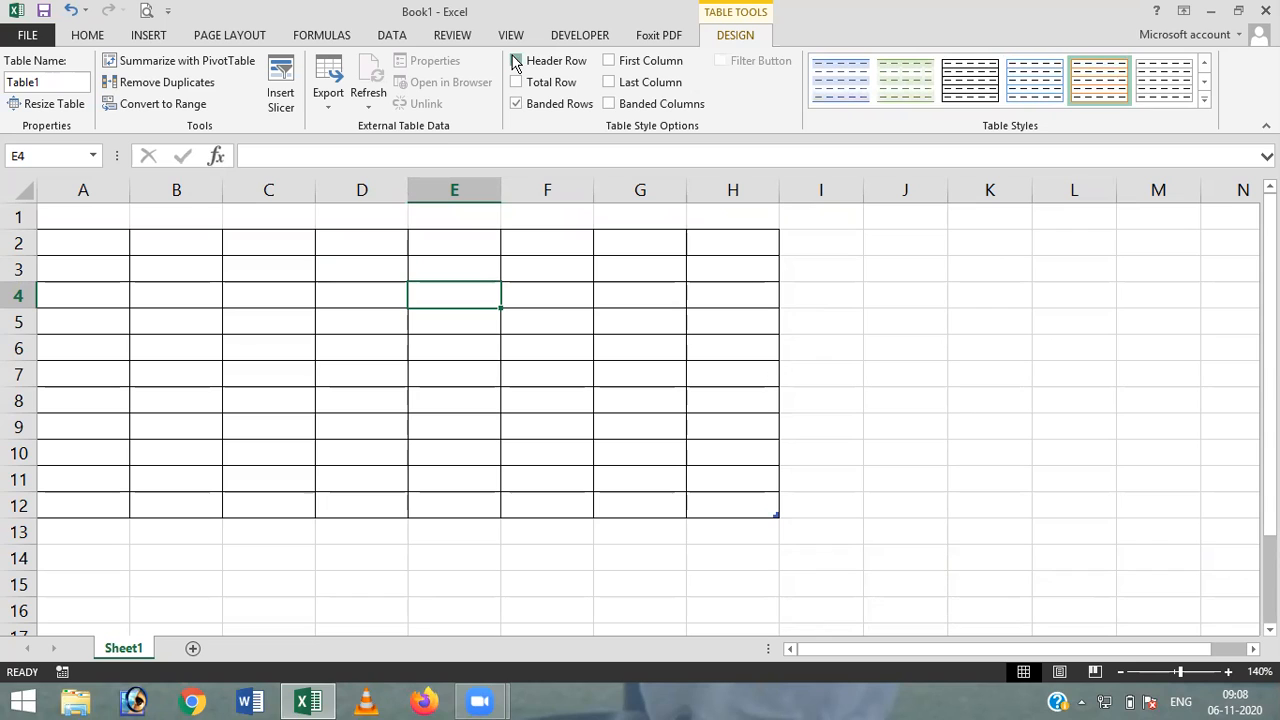
left_click(516, 61)
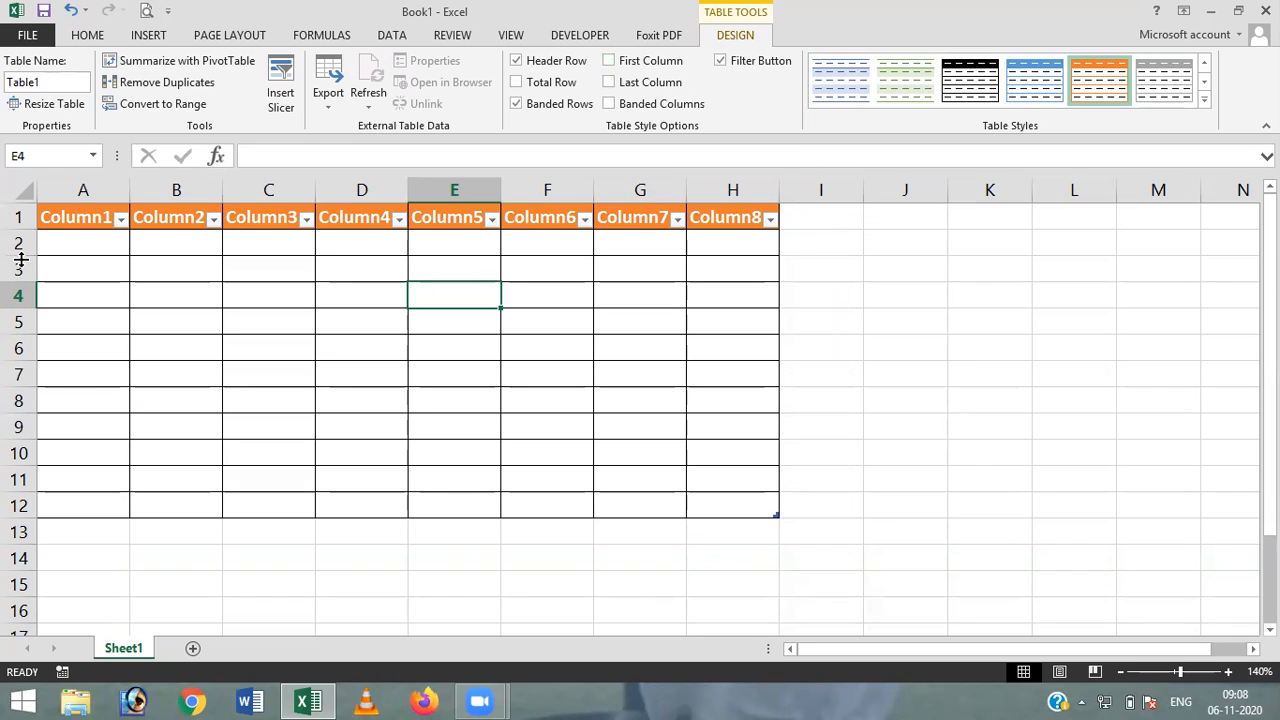
Rename the first two column headers in A1 and B1 to SR NO and NAME
left_click(89, 217)
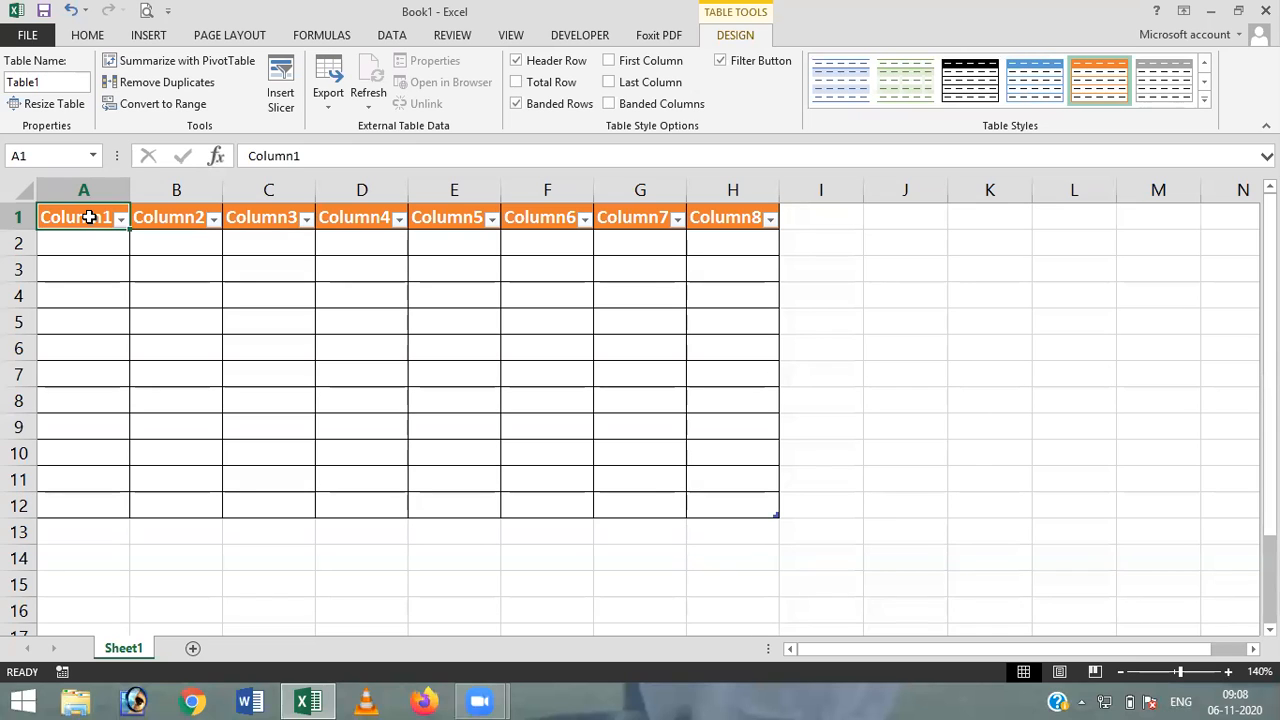
type("si")
key("BackSpace")
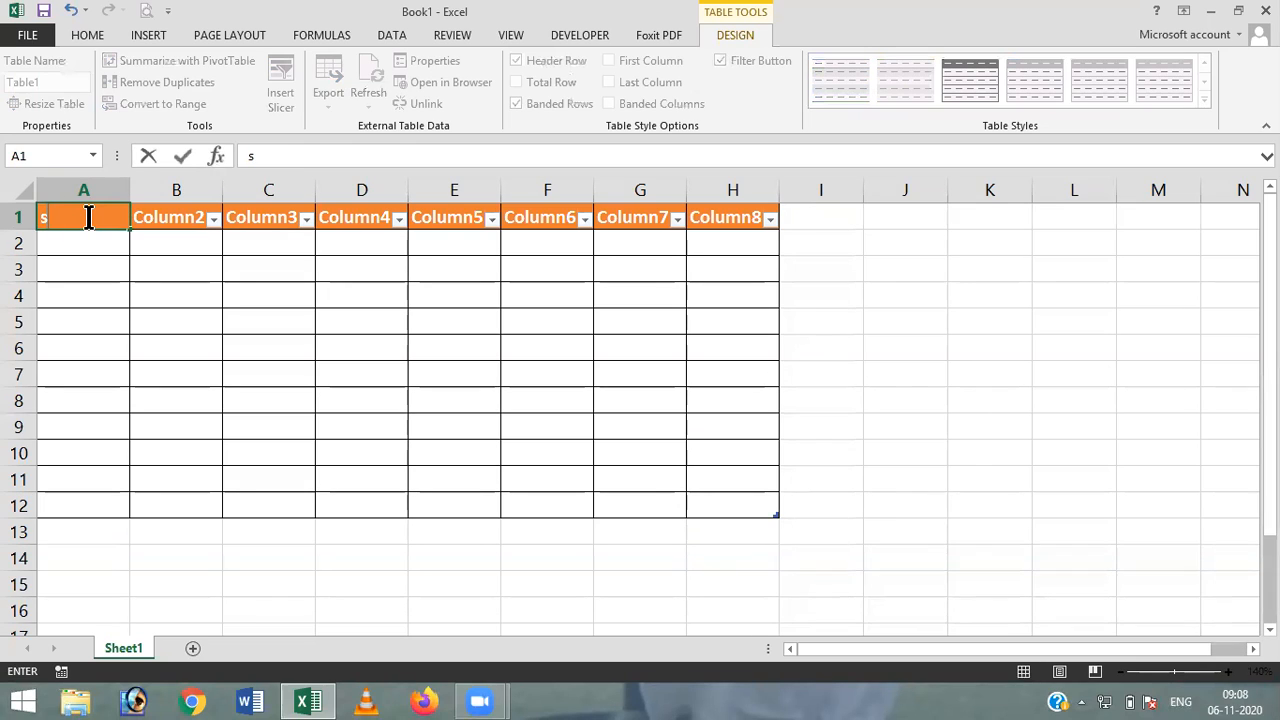
key("BackSpace")
type("SR NO")
key("Tab")
type("NAME")
key("Tab")
Rename the third column header in C1 to FA NAME
type("FA TEH")
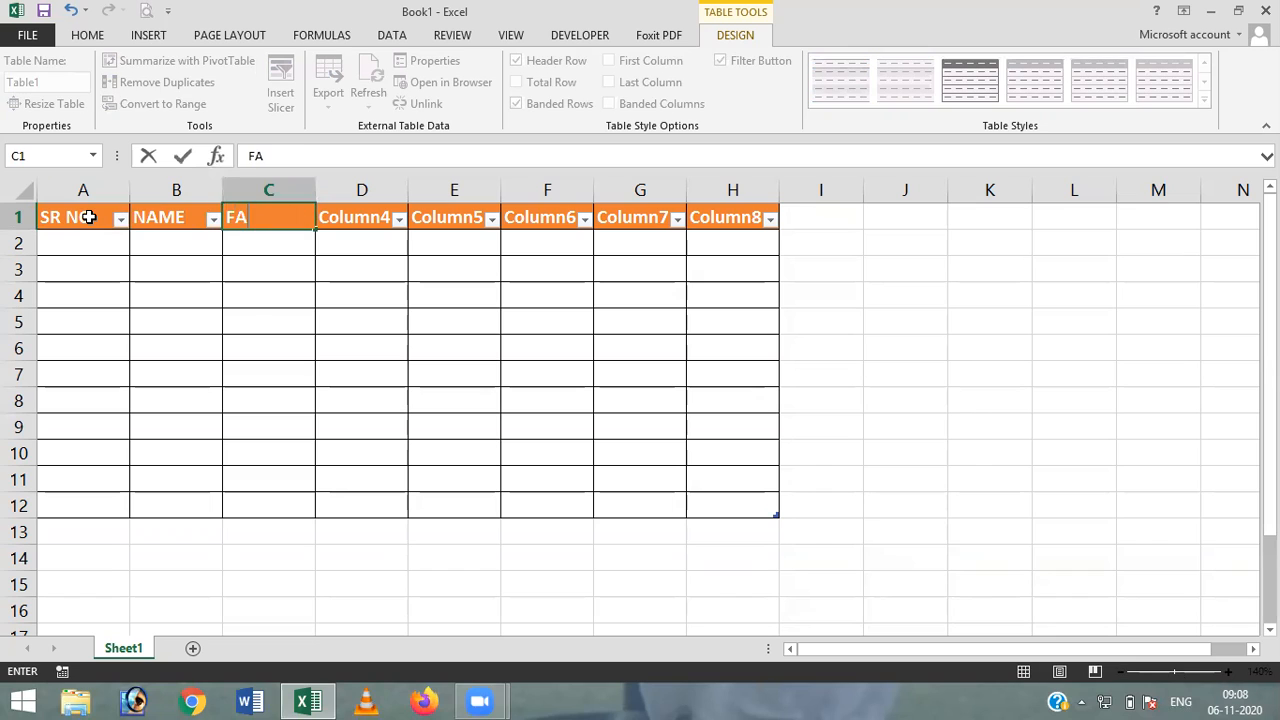
key("BackSpace")
key("BackSpace")
key("BackSpace")
key("BackSpace")
key("BackSpace")
type("NAE")
key("BackSpace")
type("ME")
key("Tab")
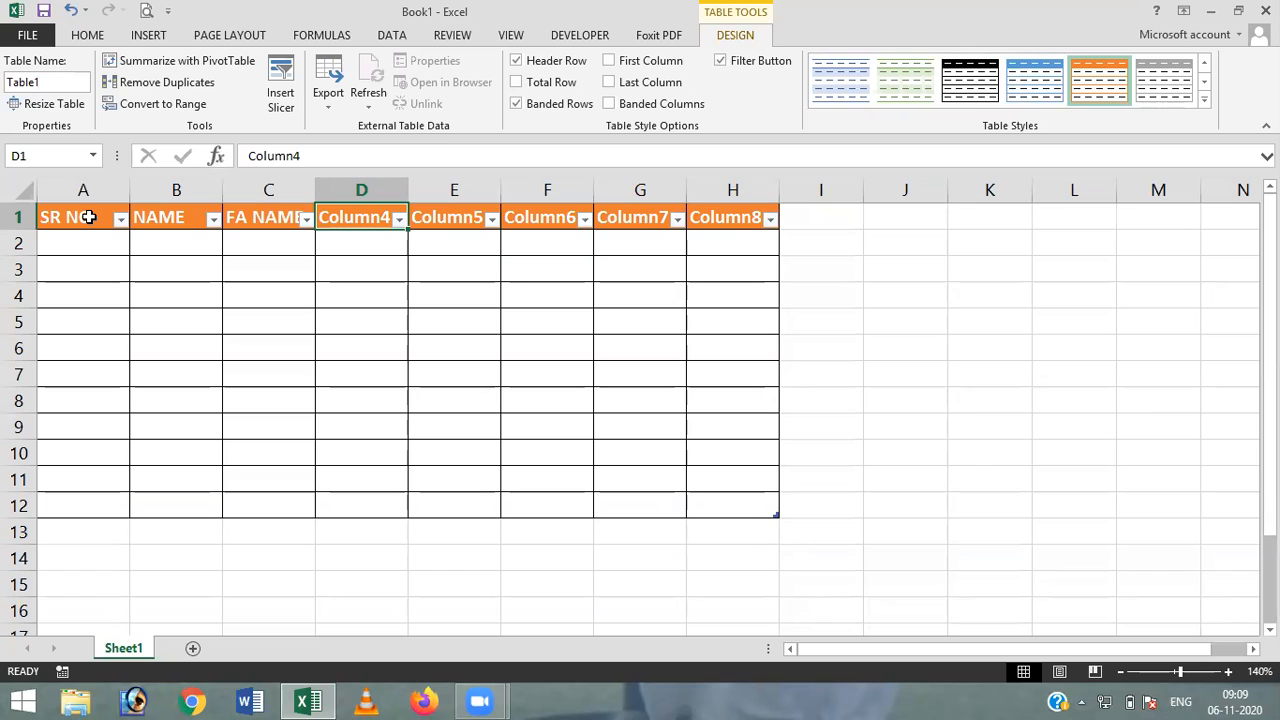
Rename the column headers in D1 and E1 to MOB NO and ADD
type("MON")
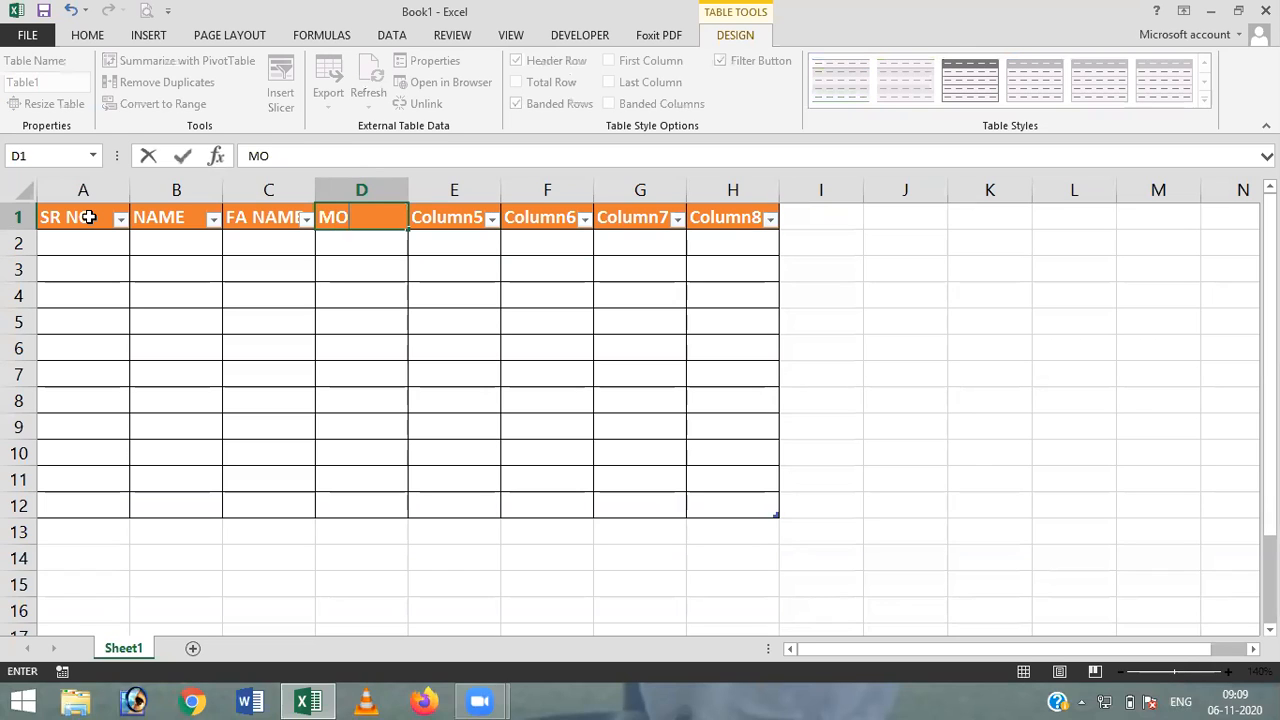
key("BackSpace")
type("B NO")
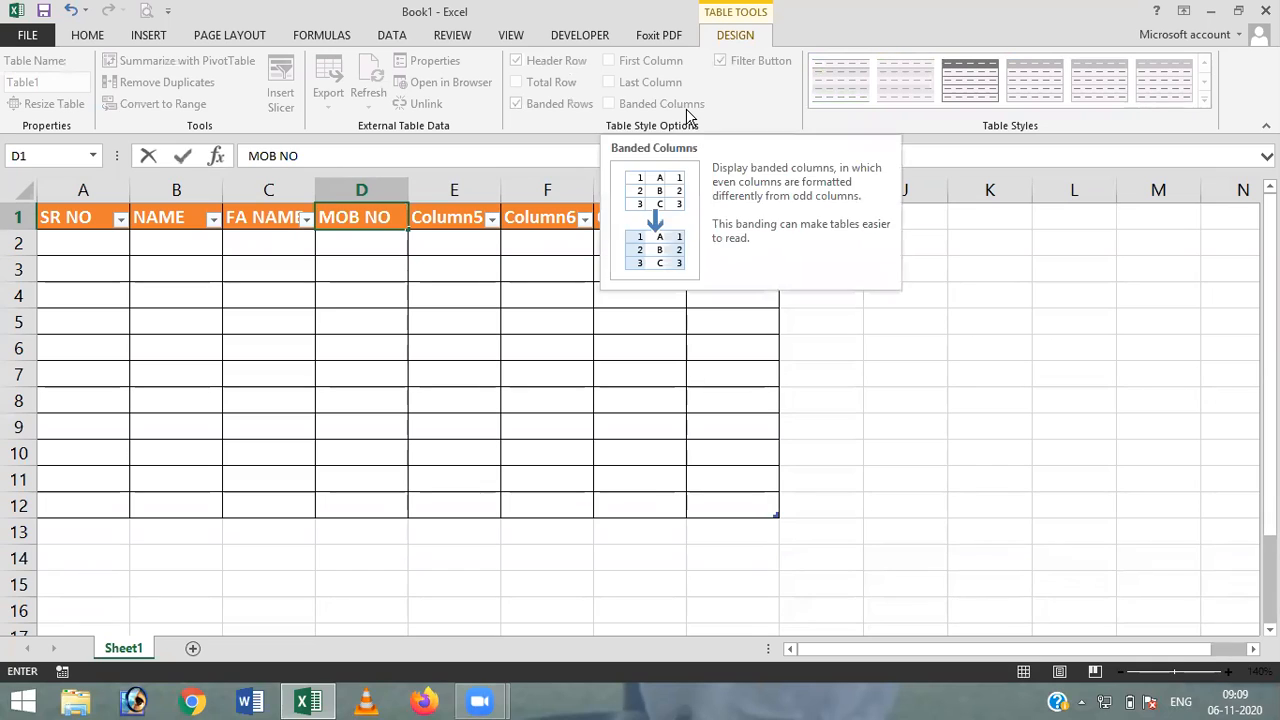
key("Tab")
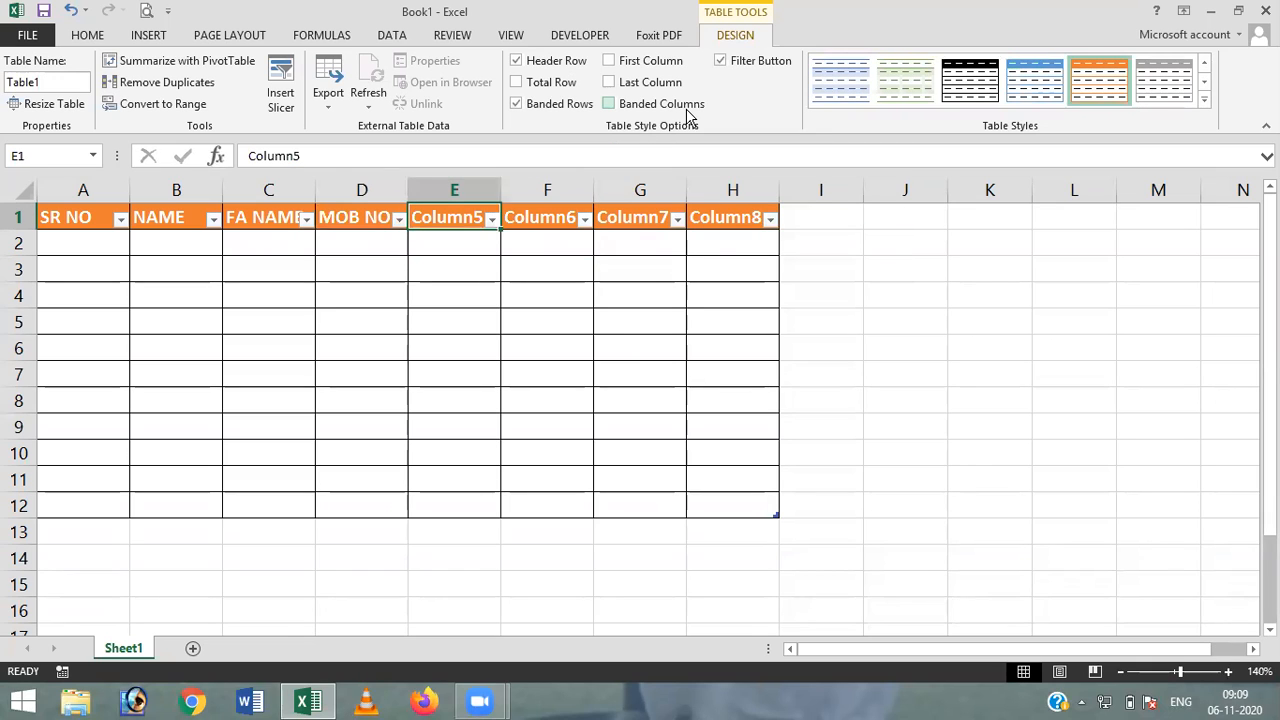
type("AD")
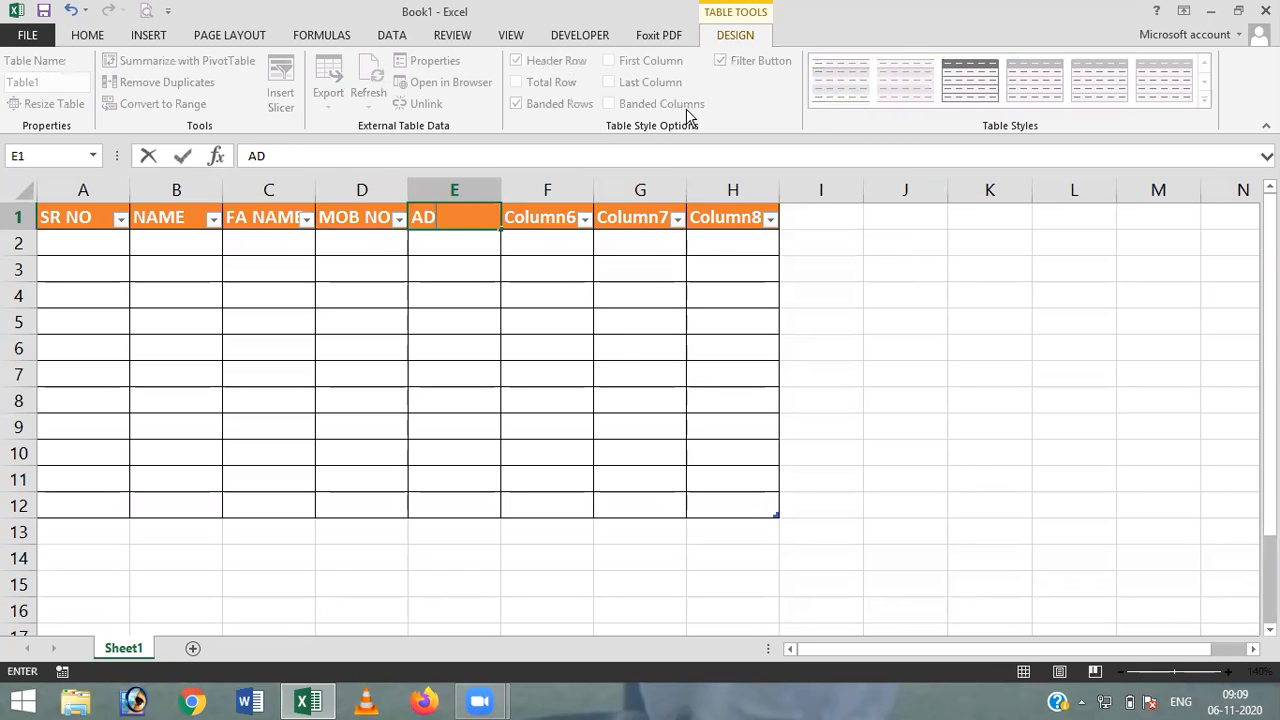
type("D")
key("Tab")
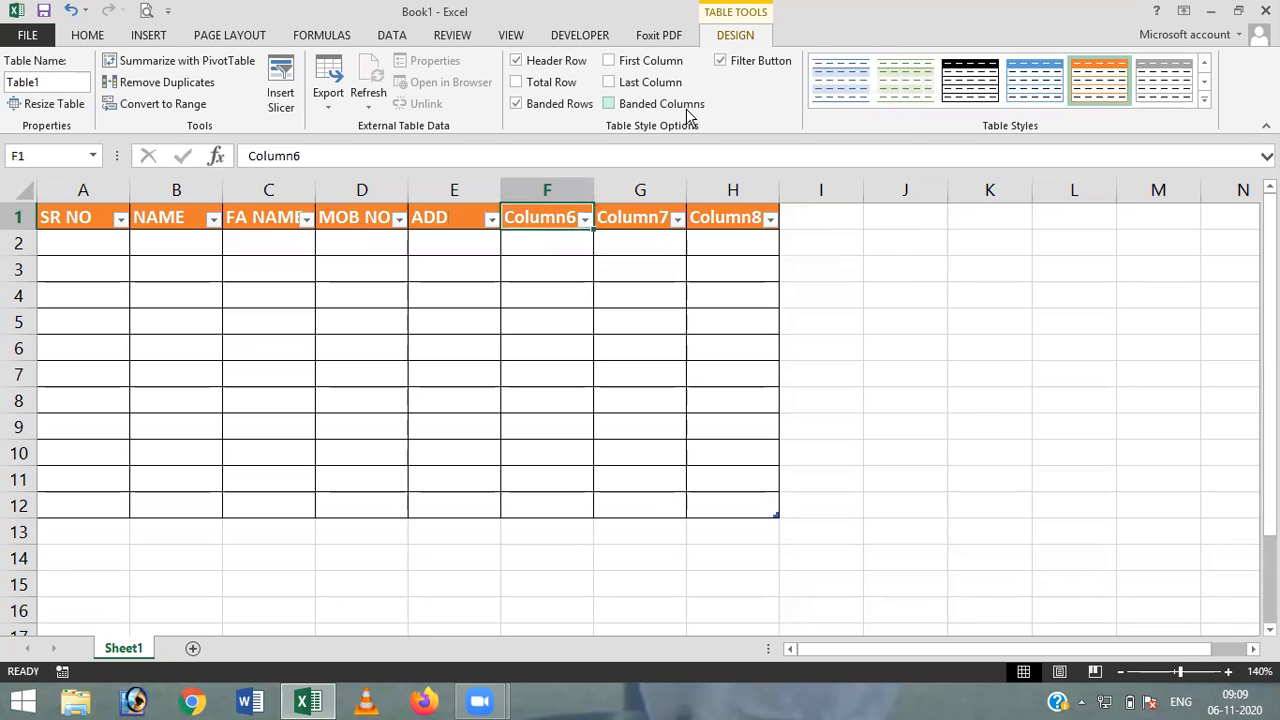
Rename the column headers in F1 and G1 to DOB and CAT
type("DOB")
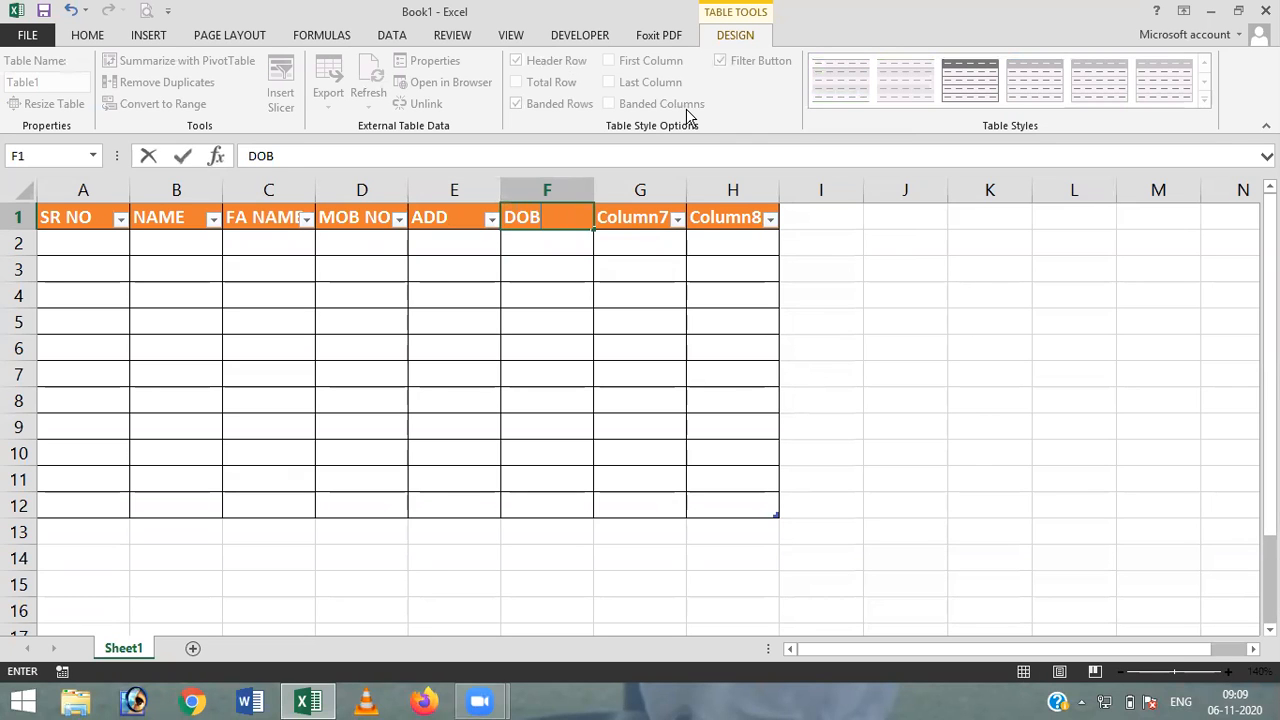
key("Tab")
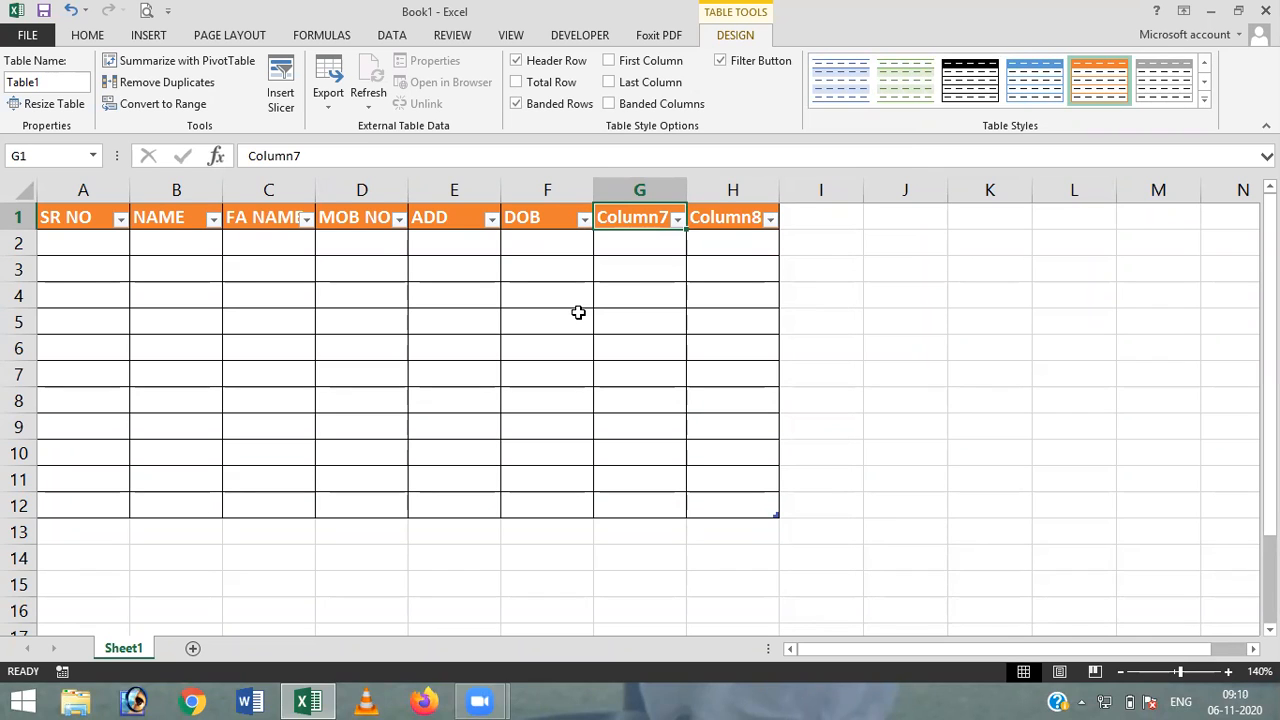
key("BackSpace")
type("A")
key("BackSpace")
type("CAT")
key("Tab")
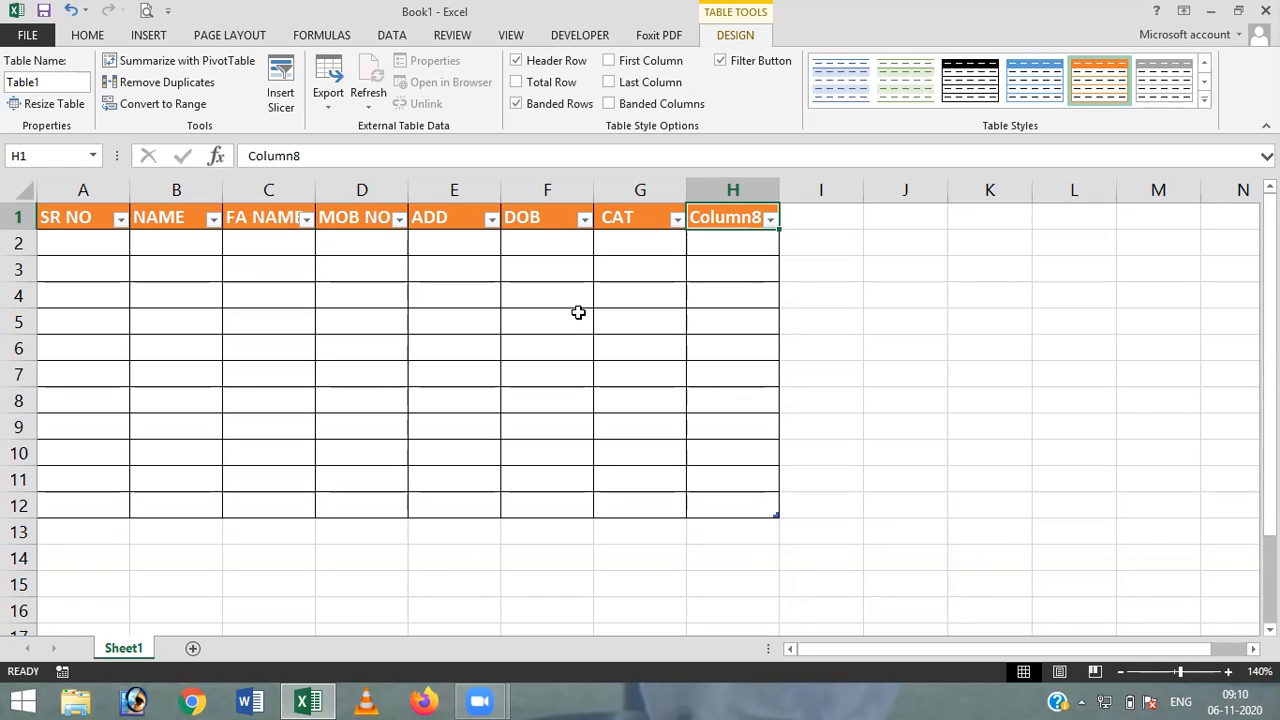
Rename the eighth column header in H1 to EMAIL and enter serial numbers 1 and 2 in A2 and A3
type("EMAIL")
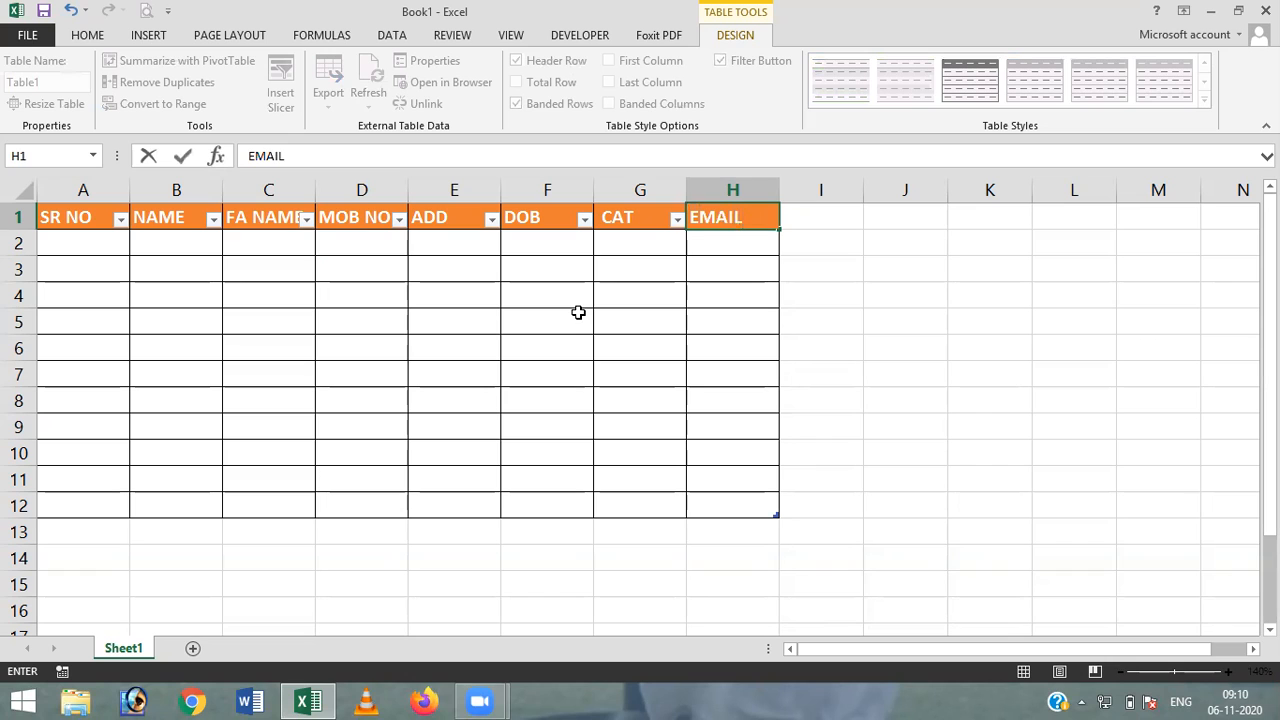
key("Return")
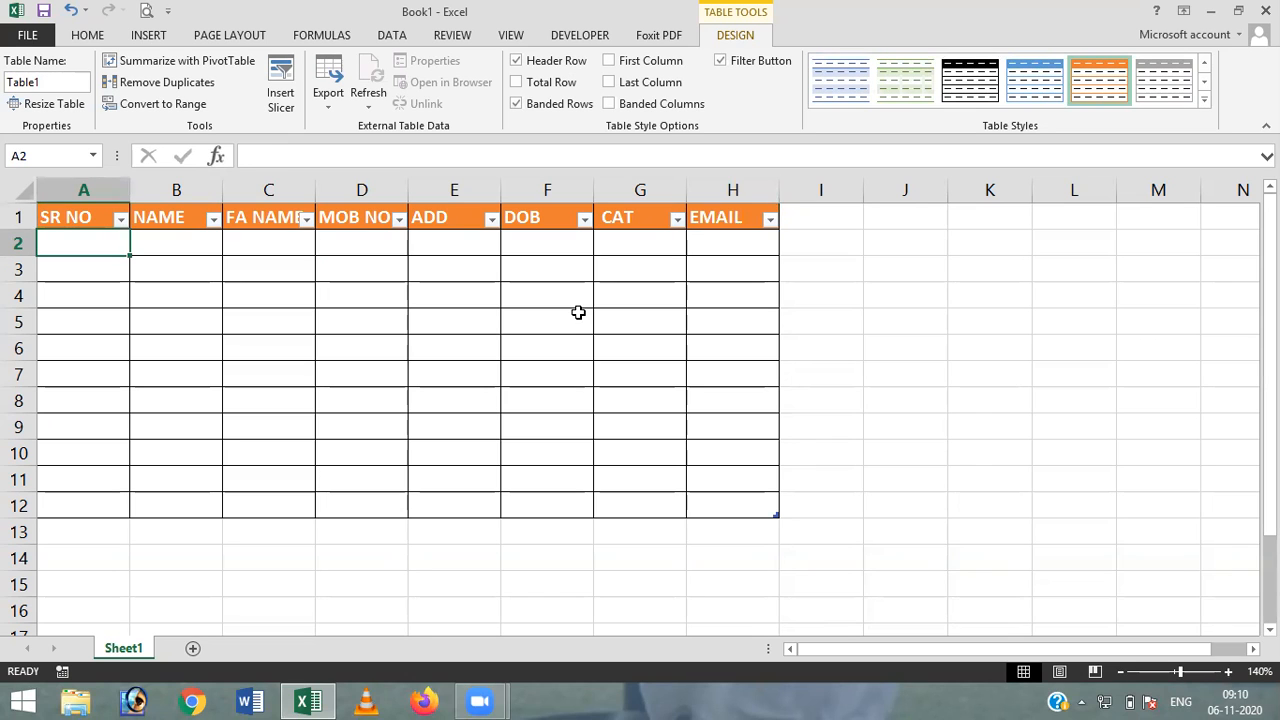
type("1")
key("Return")
type("2")
key("Return")
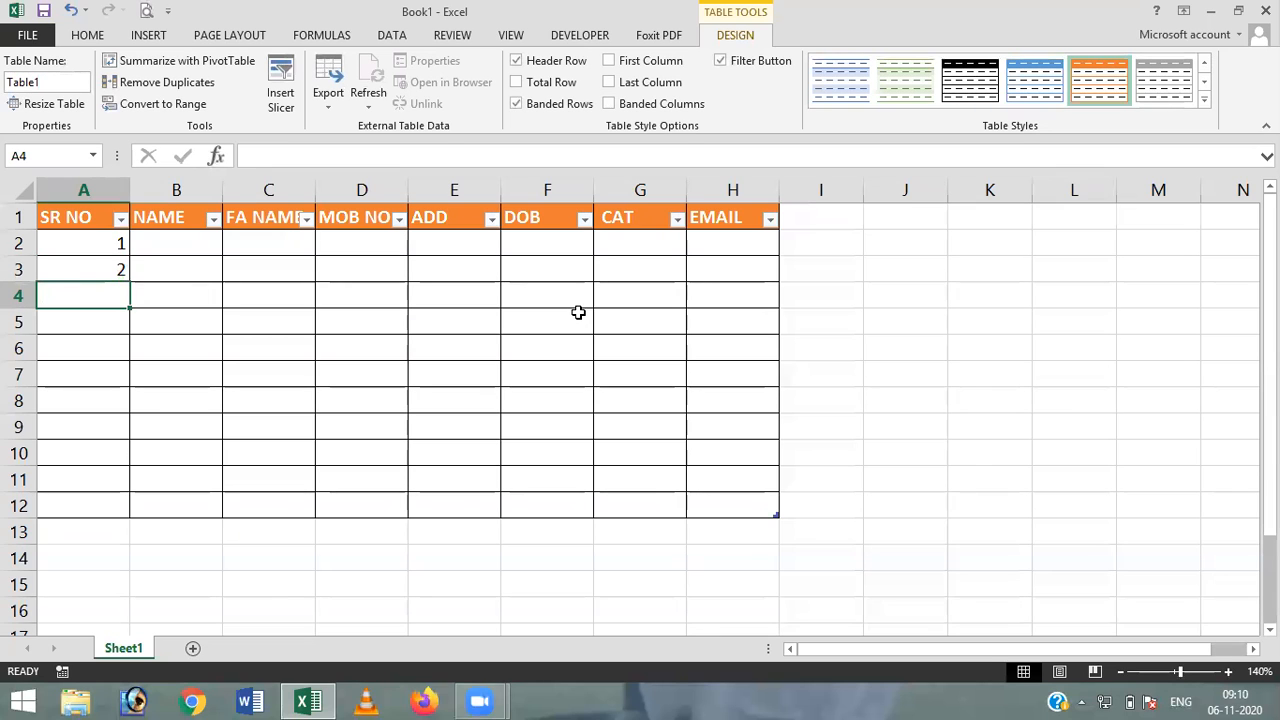
type("3")
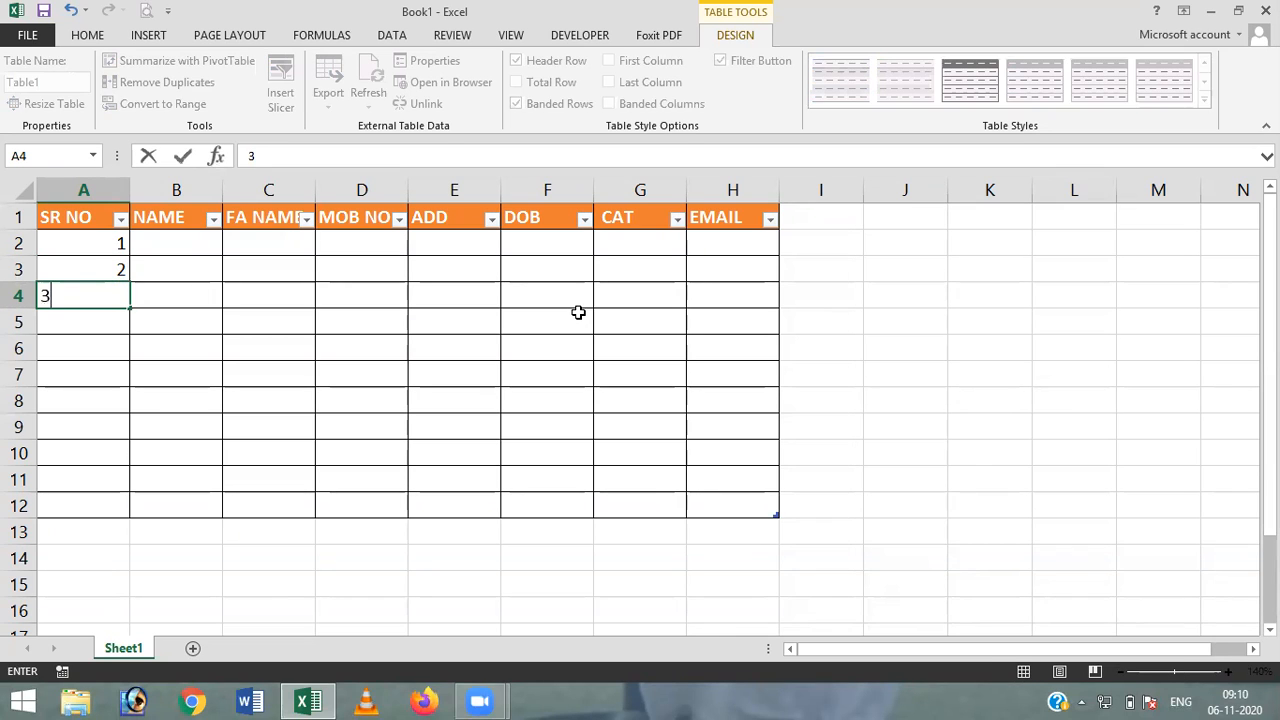
key("Return")
type("4")
key("Return")
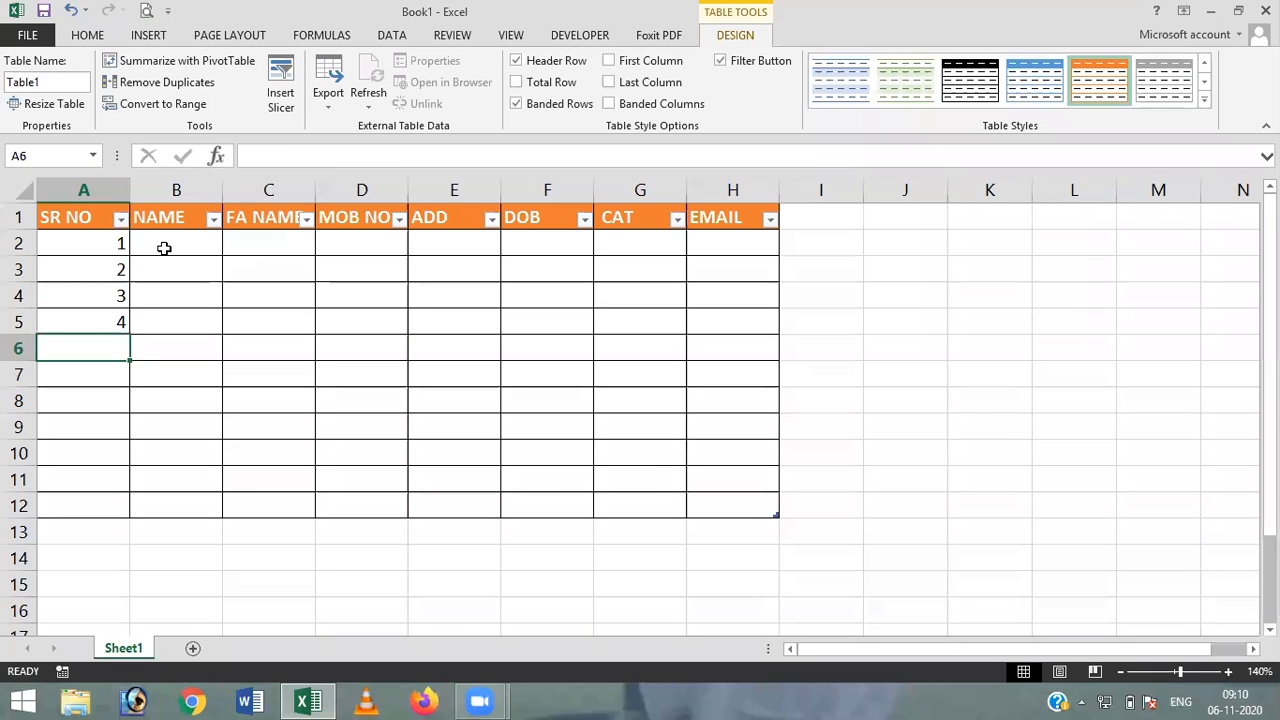
left_click(102, 295)
key("Delete")
key("Down")
key("Delete")
key("Down")
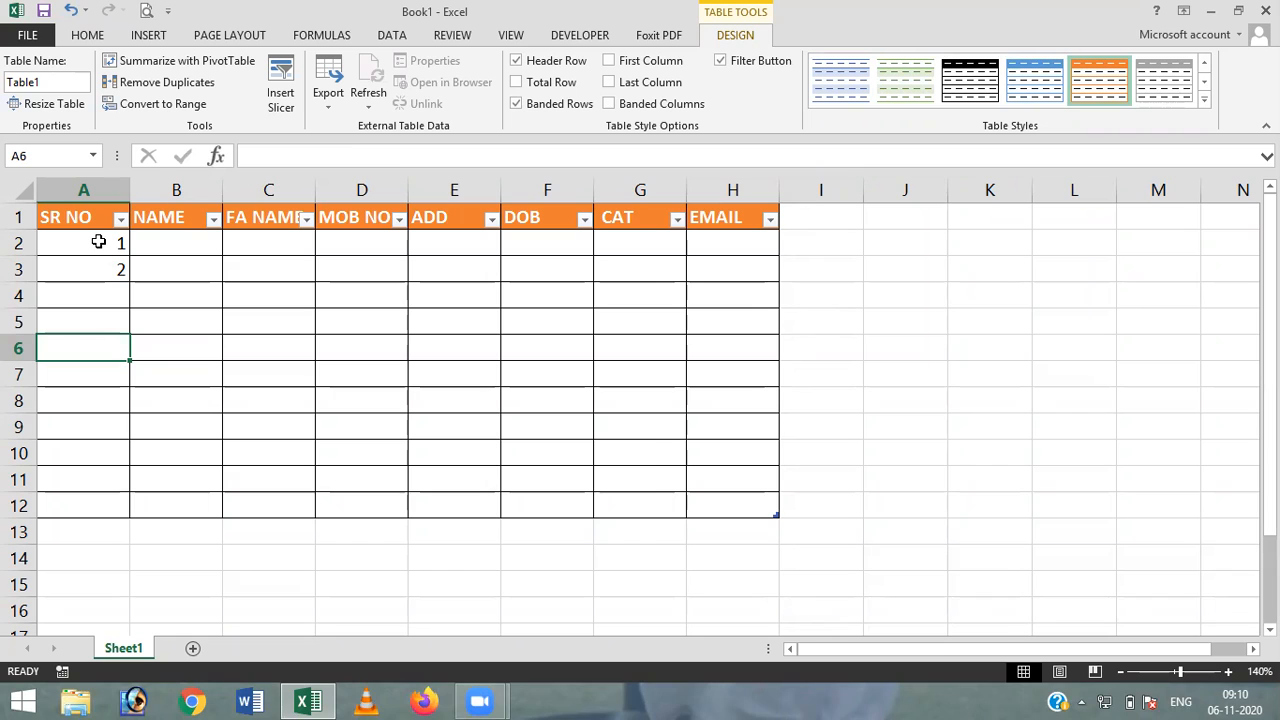
Extend the serial numbers in A2:A3 as a consecutive series down to A12
left_click_drag(98, 241, 102, 260)
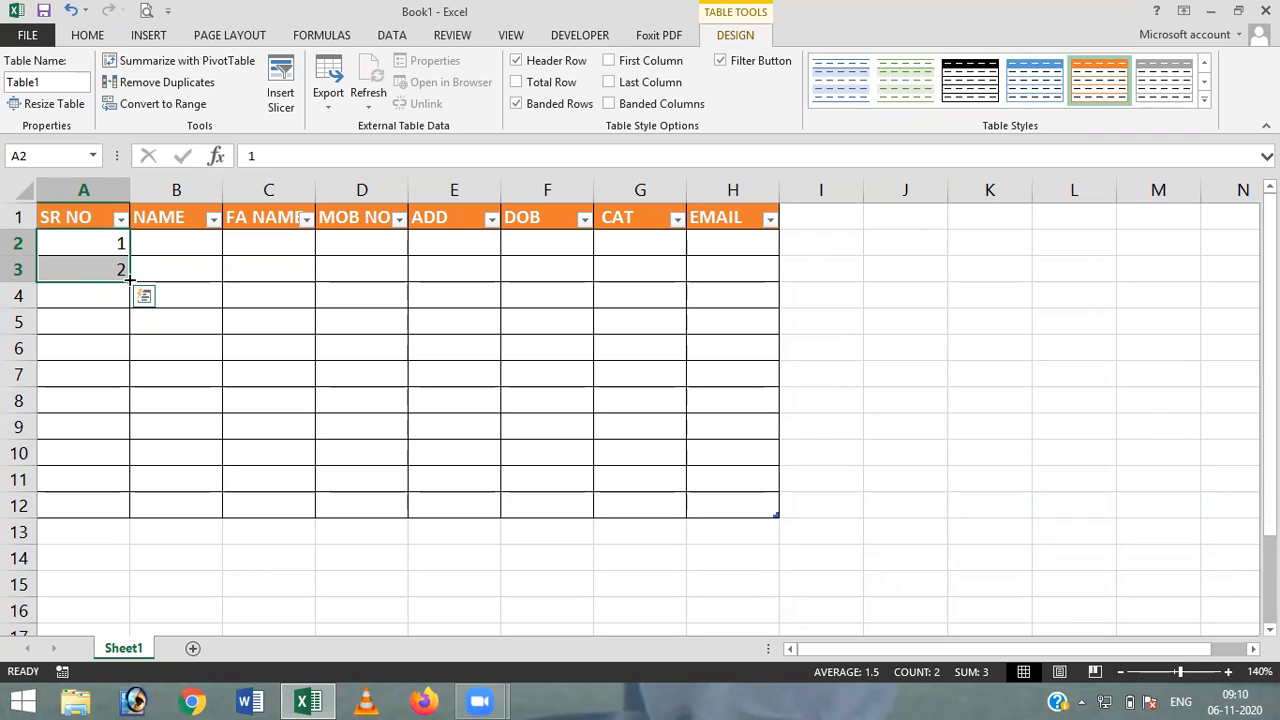
left_click_drag(129, 279, 136, 517)
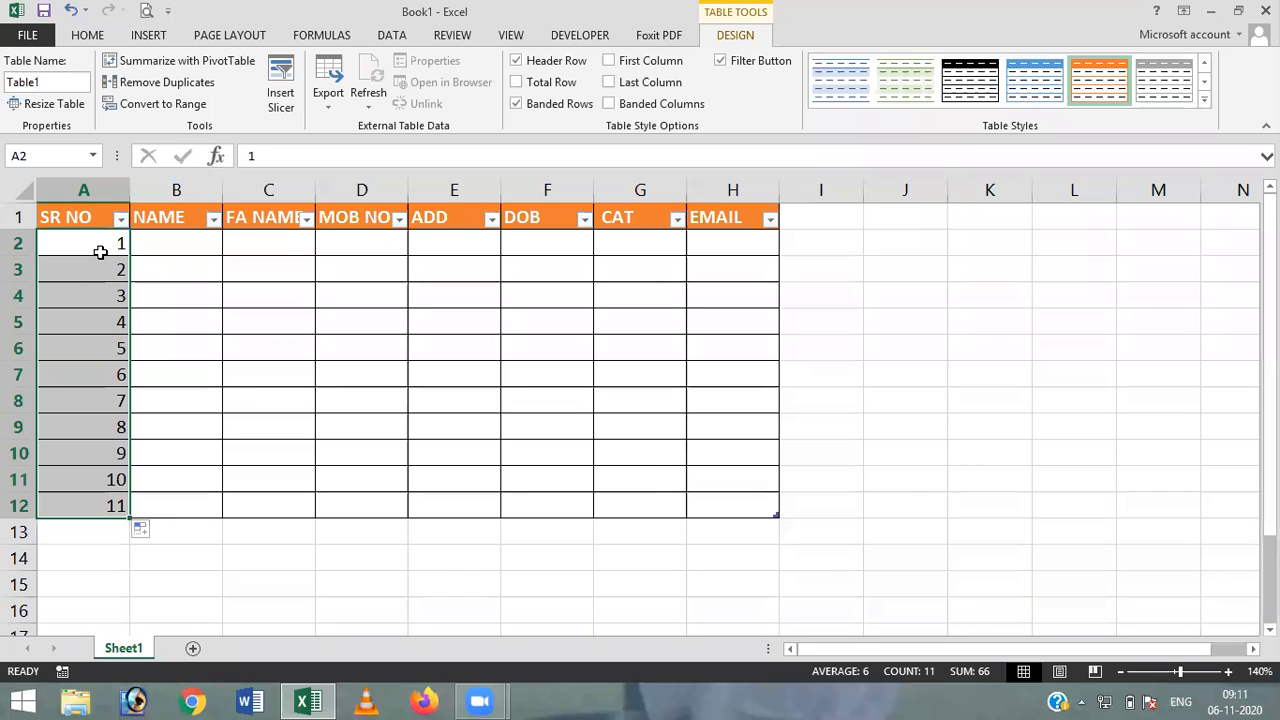
In the NAME column, enter FD, D, DS in B2, B3, B5, and FD, DF, DF, D, FD, DF, D, FD, FD down B6:B14
left_click(186, 243)
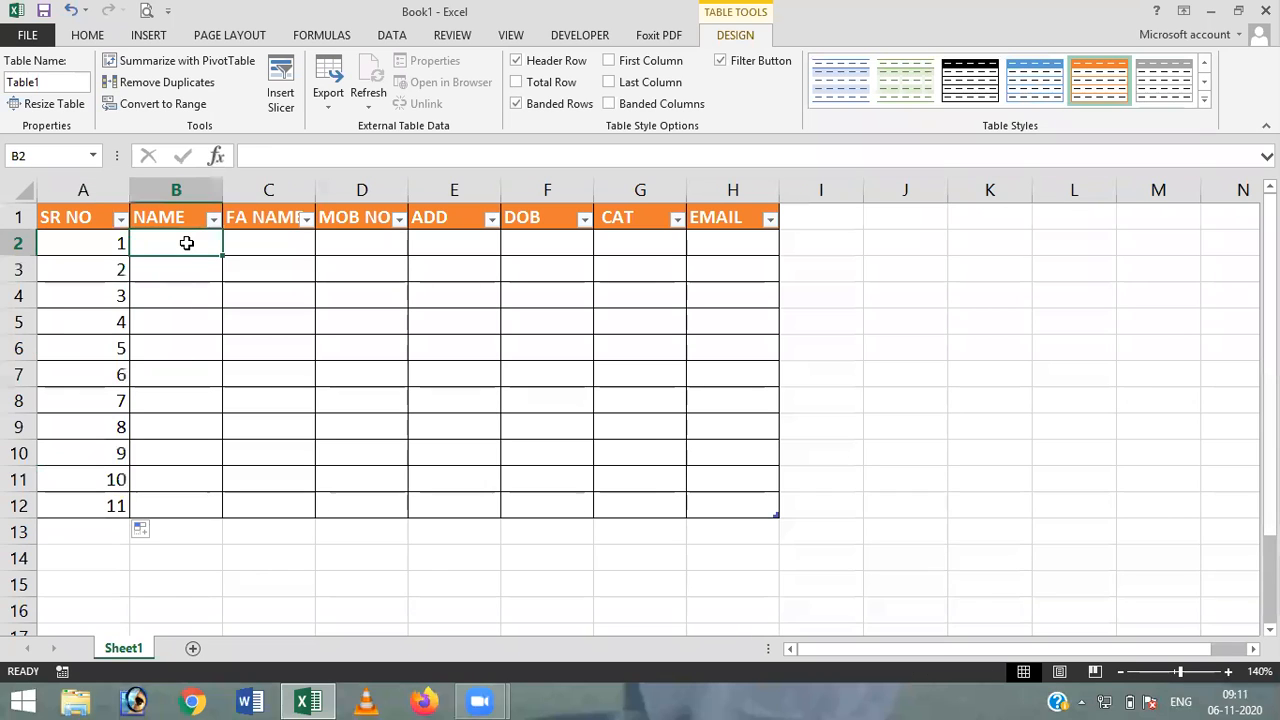
type("FD")
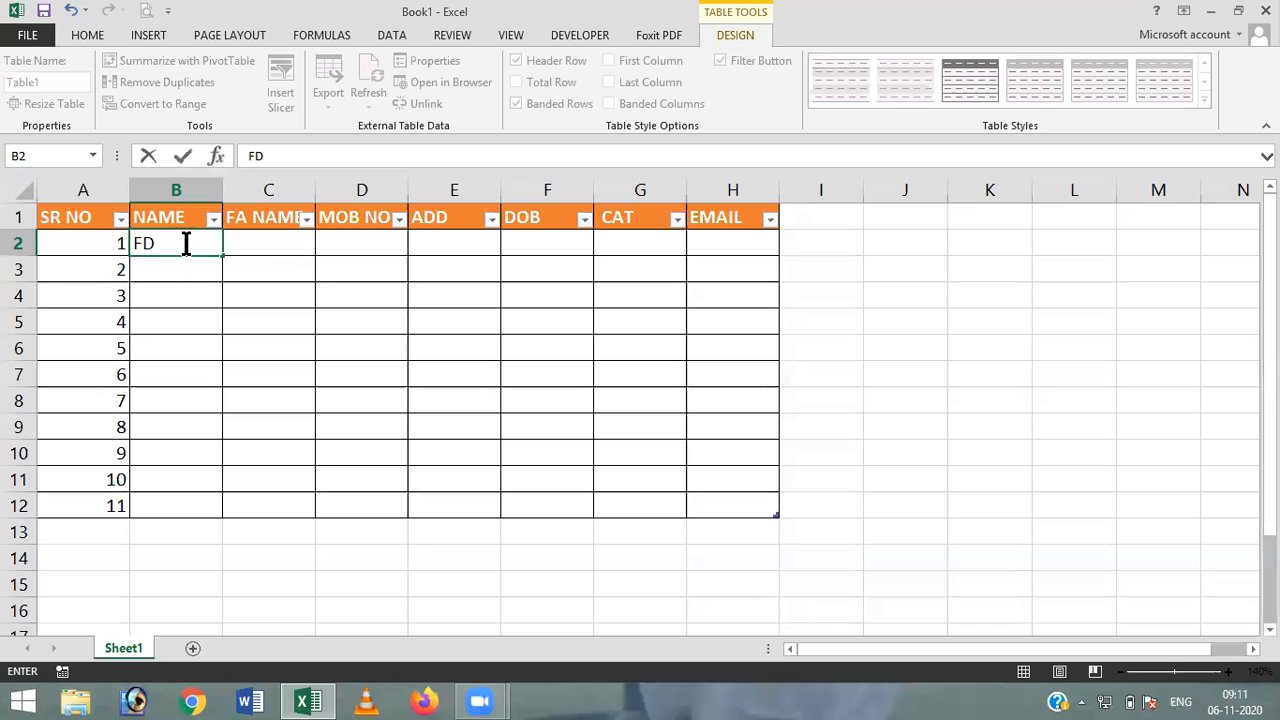
key("Return")
type("D")
key("Return")
key("Return")
type("DS")
key("Return")
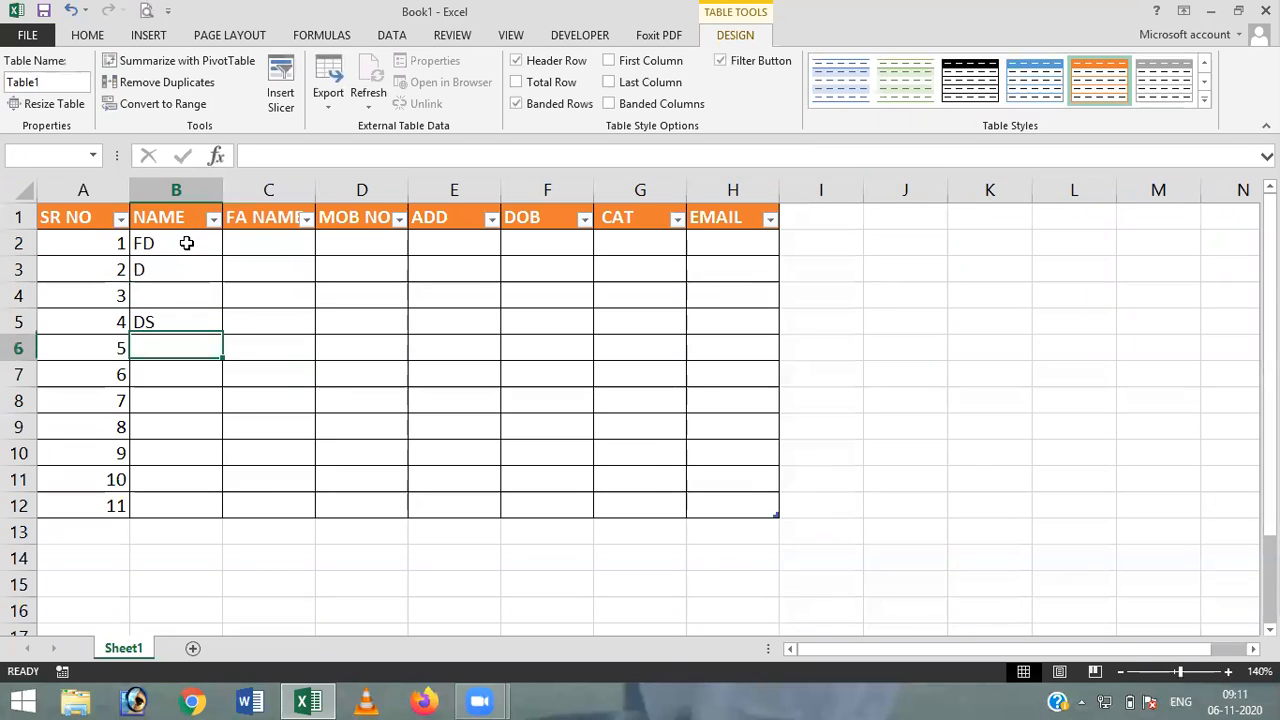
type("FD DF DF D FD DF D FD FD")
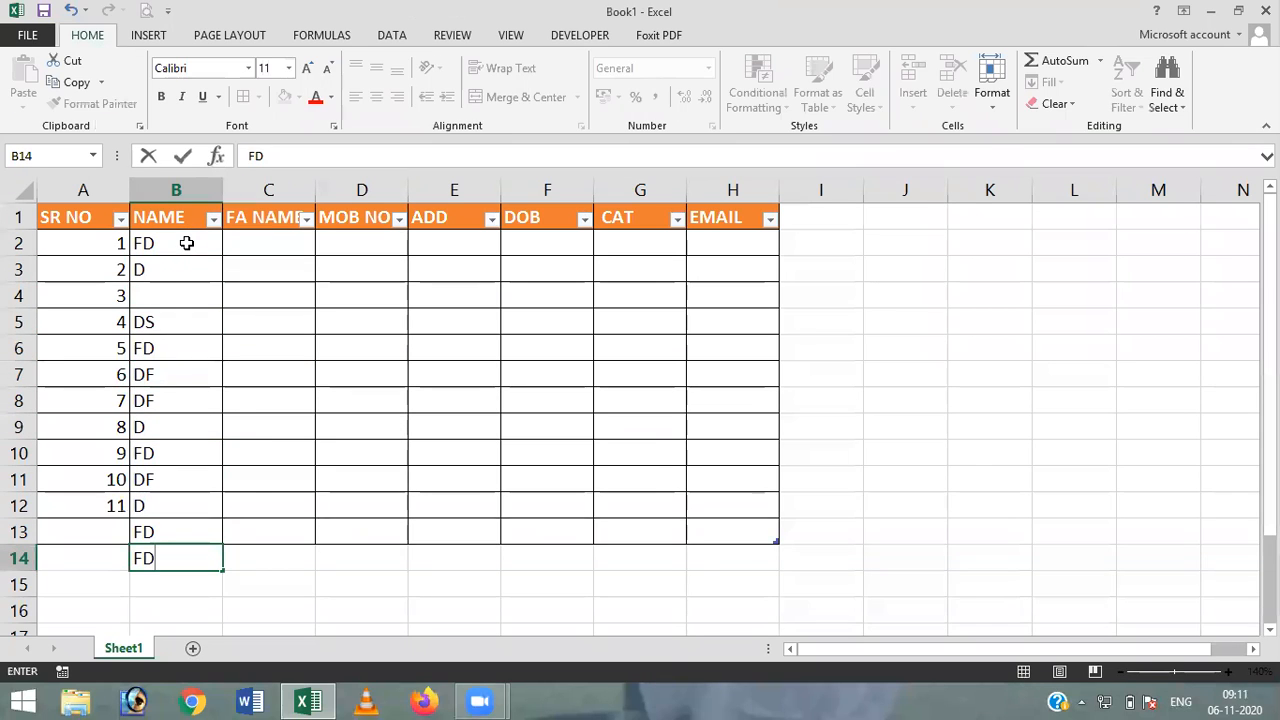
left_click(359, 400)
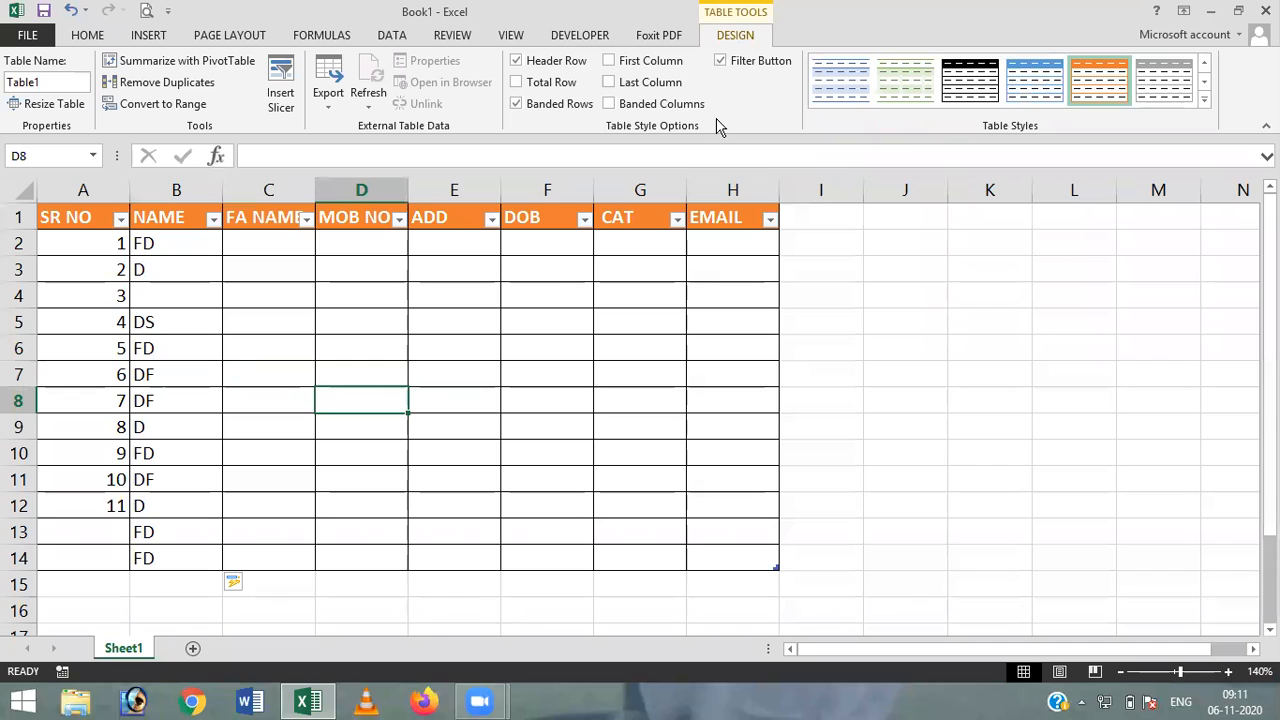
left_click(480, 701)
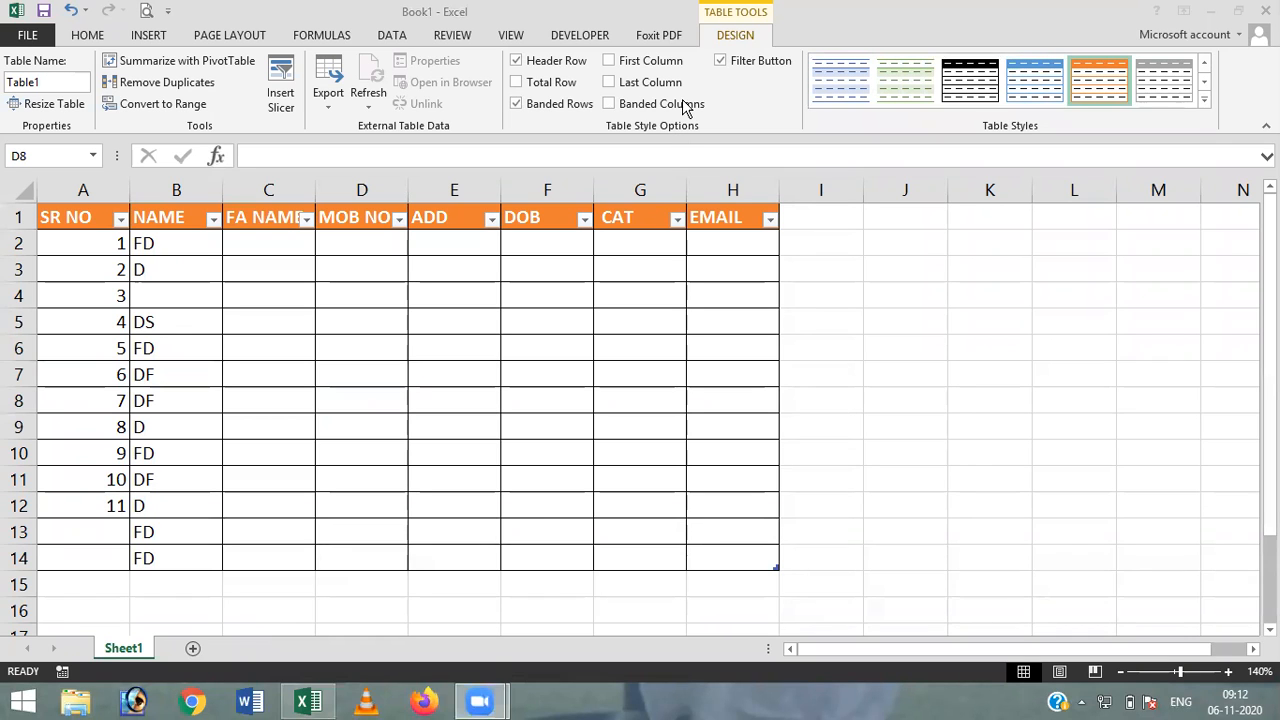
mouse_move(478, 704)
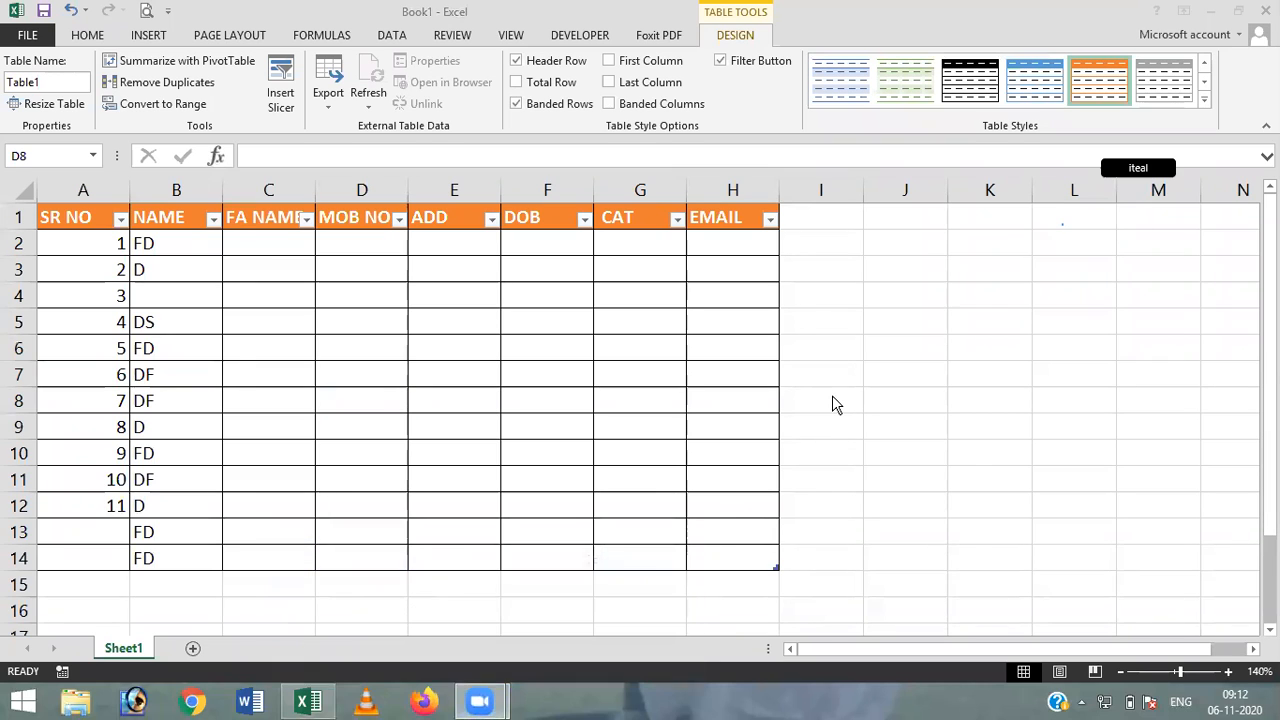
Fill the empty NAME cell B4 with FF
left_click(180, 295)
type("FF")
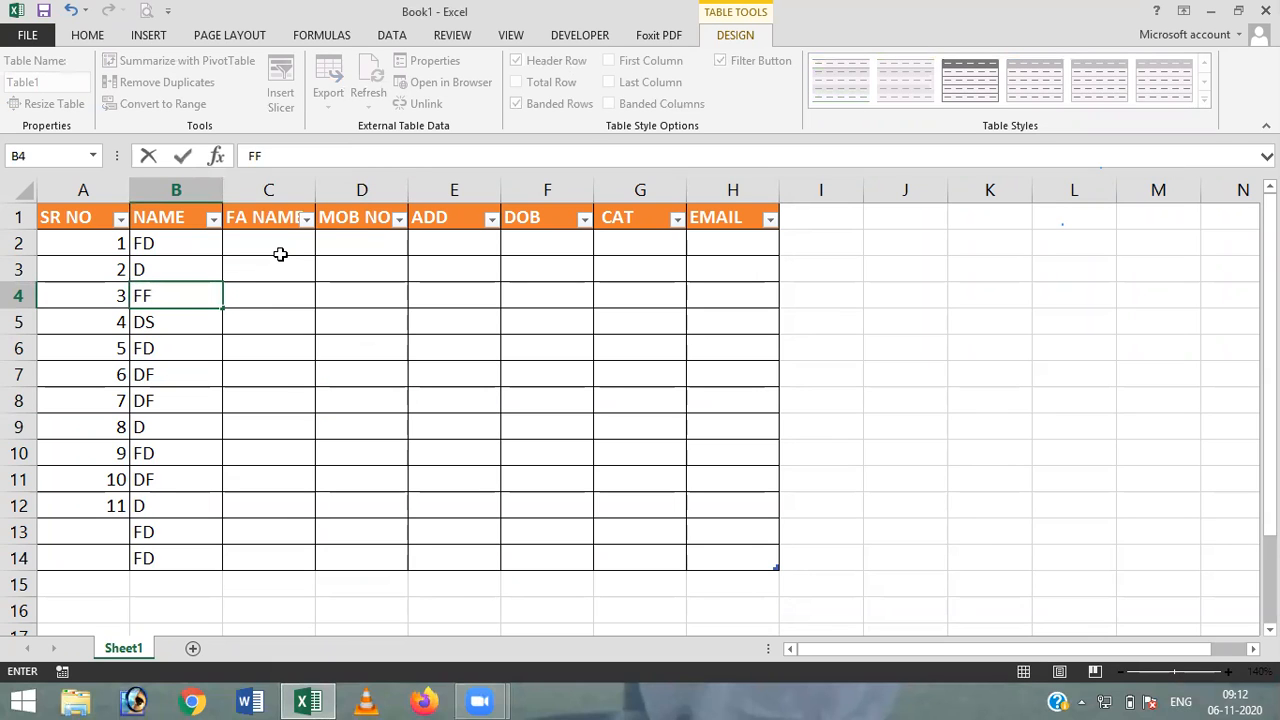
left_click(278, 241)
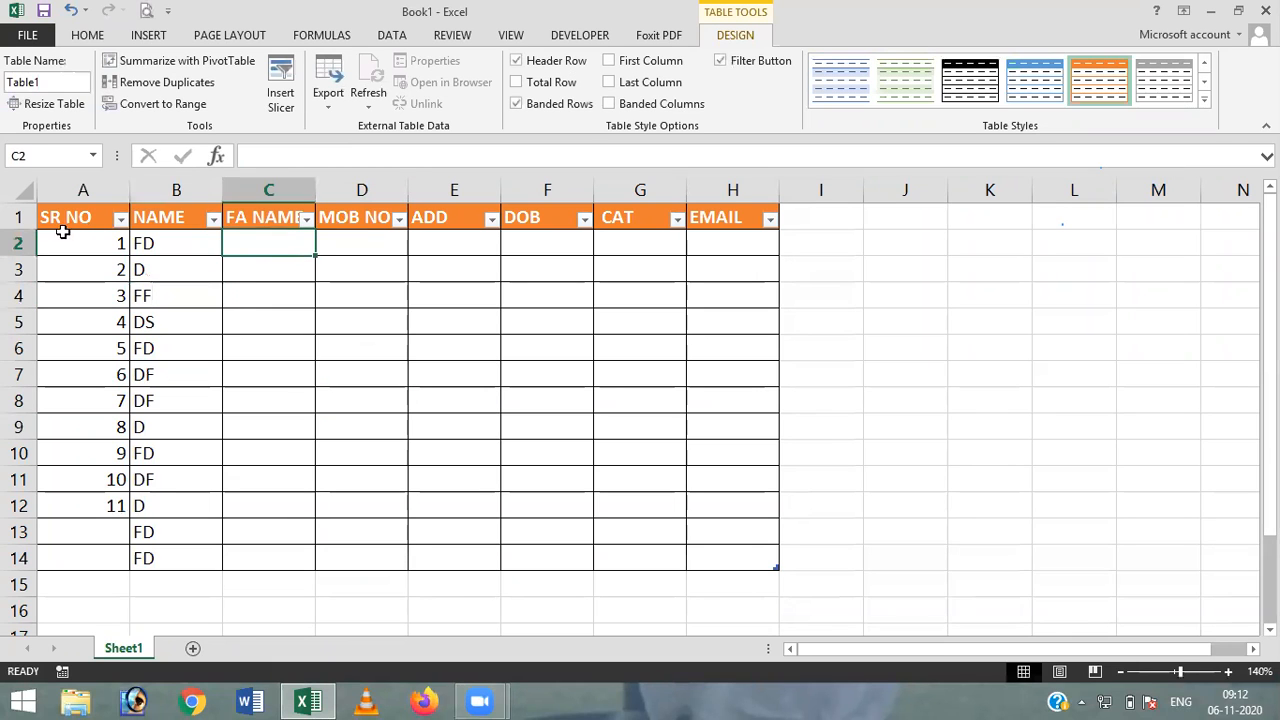
Switch the table's header row off and on again, and add a total row to the table
left_click(100, 242)
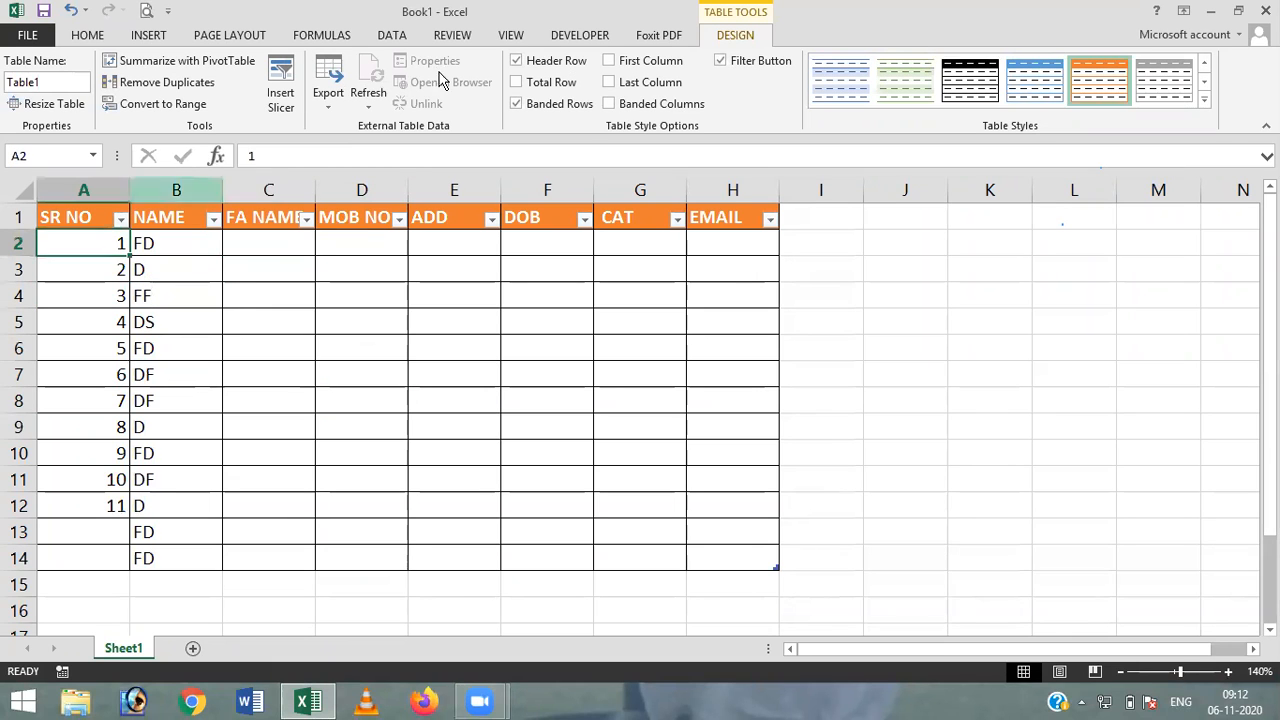
left_click(516, 61)
left_click(516, 62)
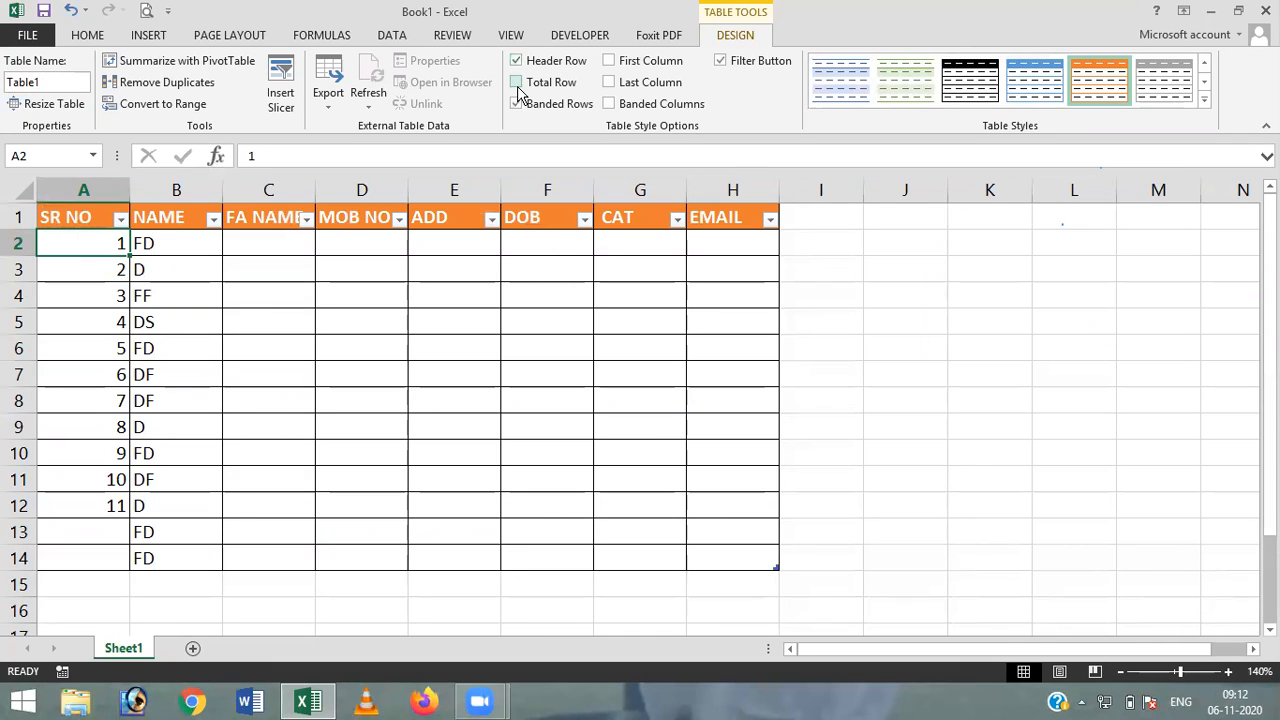
left_click(516, 81)
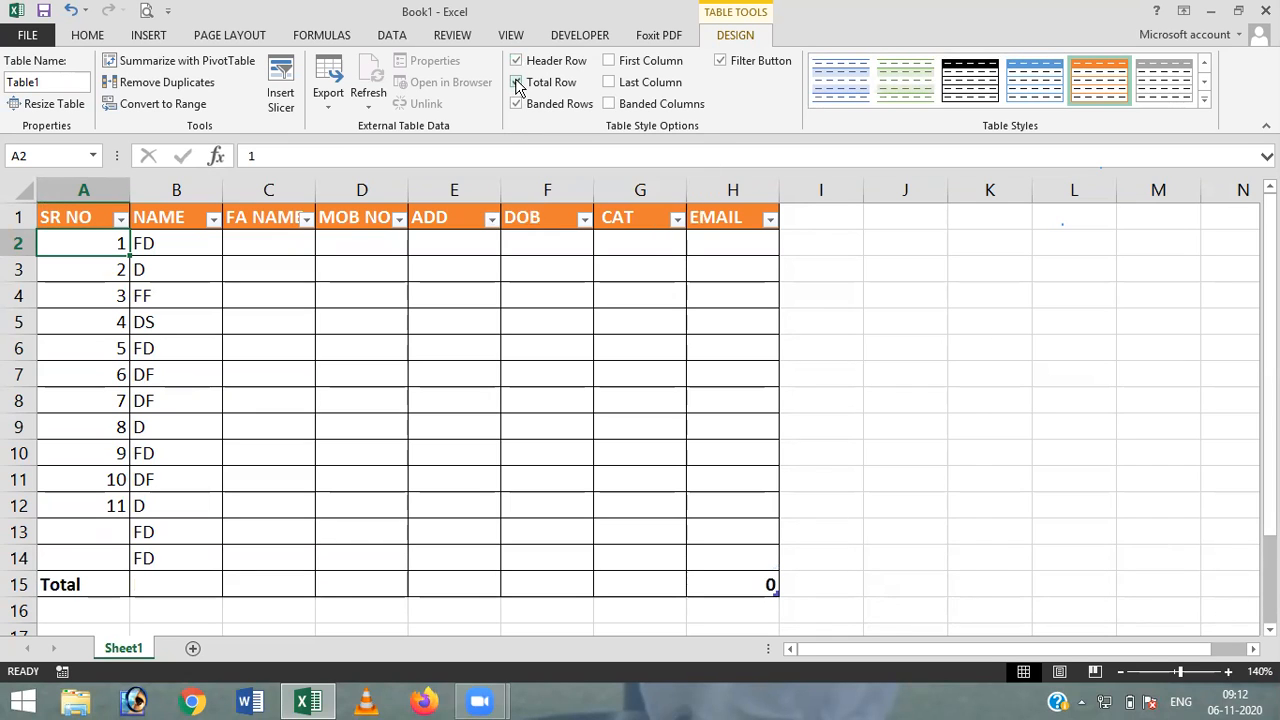
left_click(516, 82)
left_click(516, 82)
Switch the banded rows off and on again, and enable the special formatting for the table's first column
left_click(517, 104)
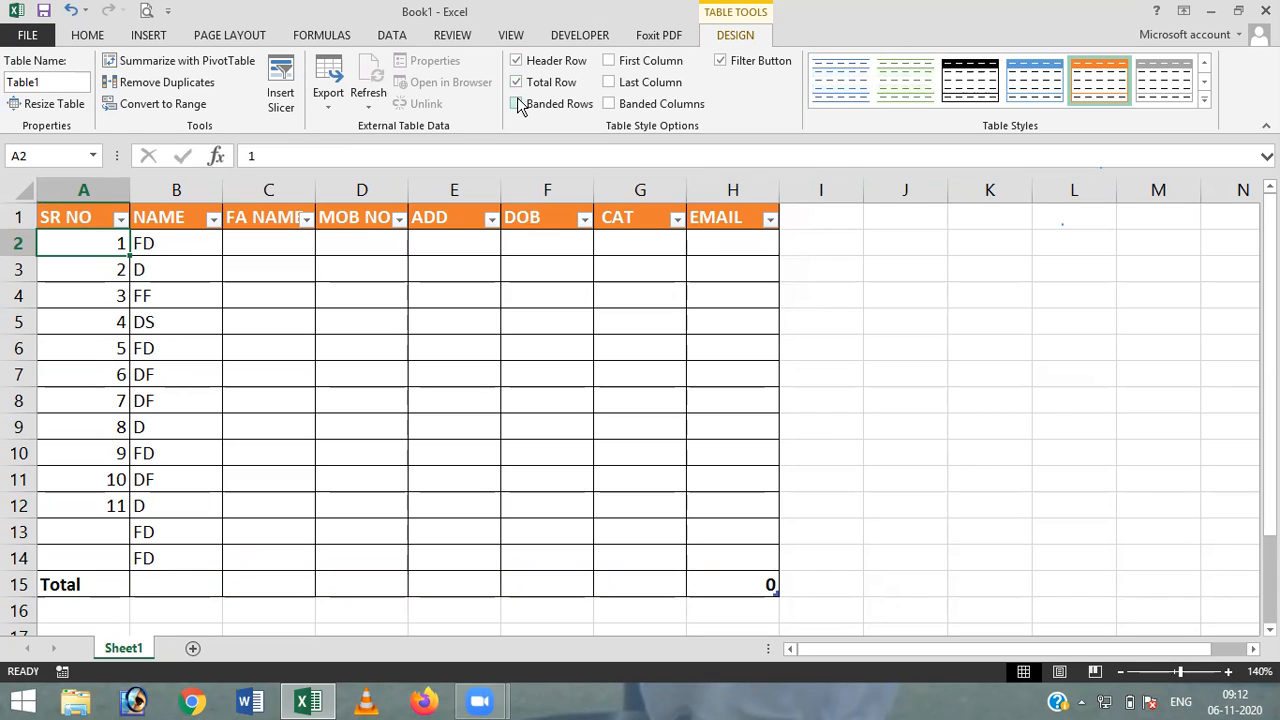
left_click(517, 104)
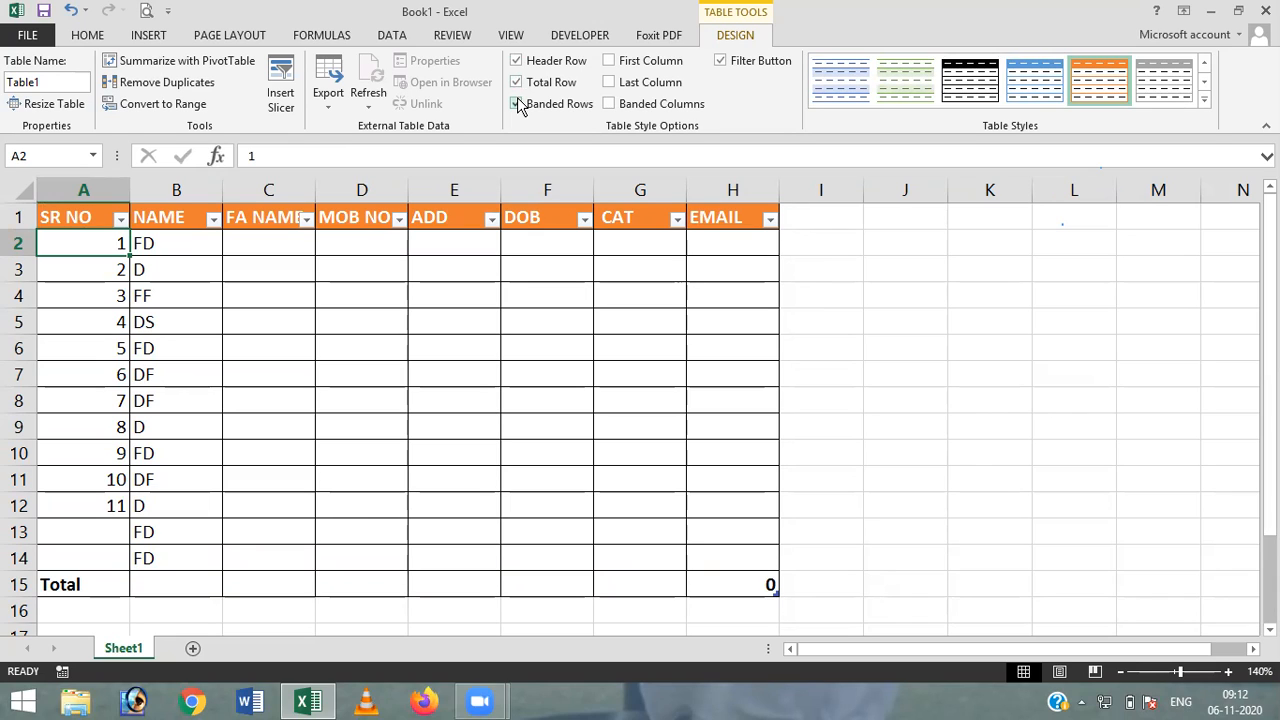
left_click(611, 63)
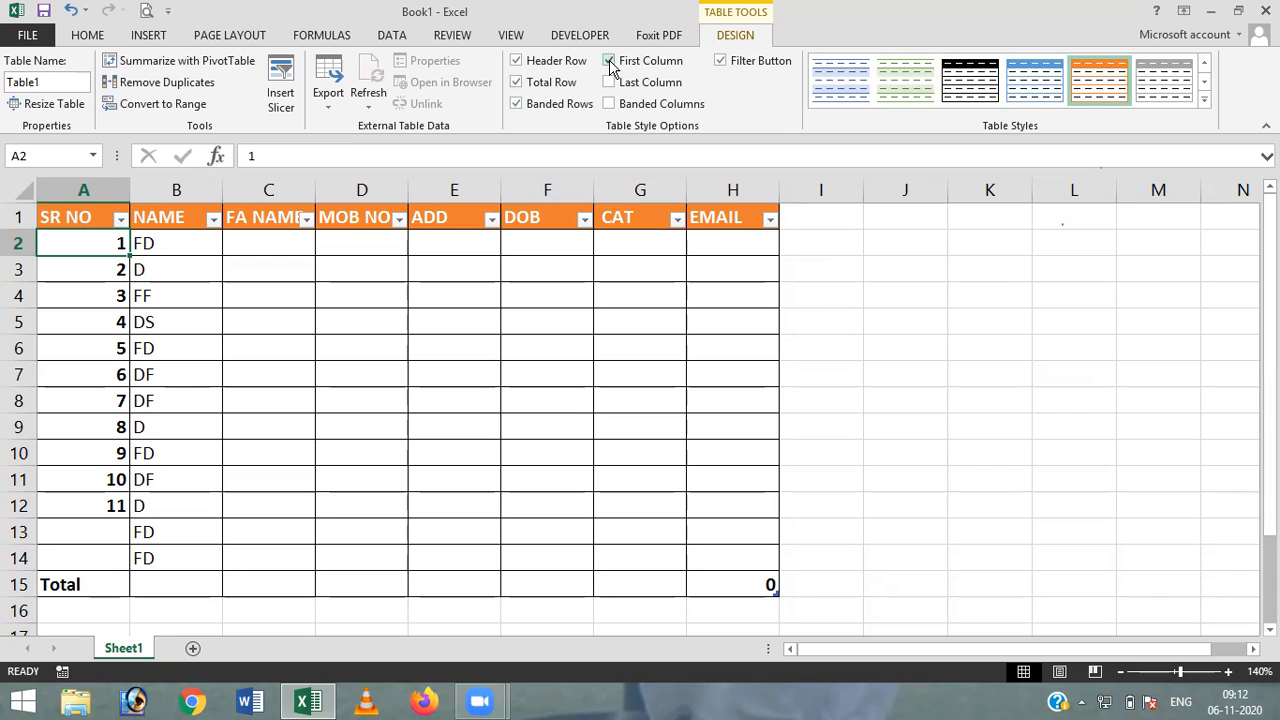
left_click(611, 63)
left_click(611, 63)
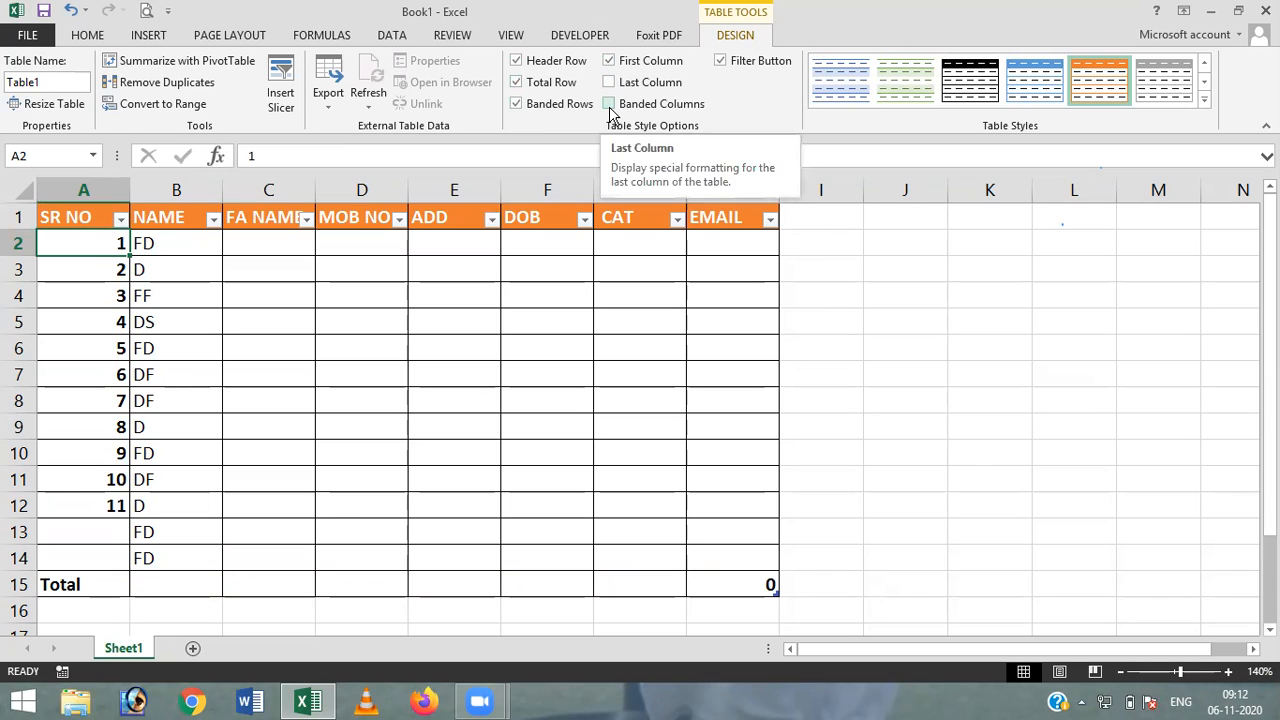
Hide the filter buttons in the table's header row and show them again
left_click(720, 63)
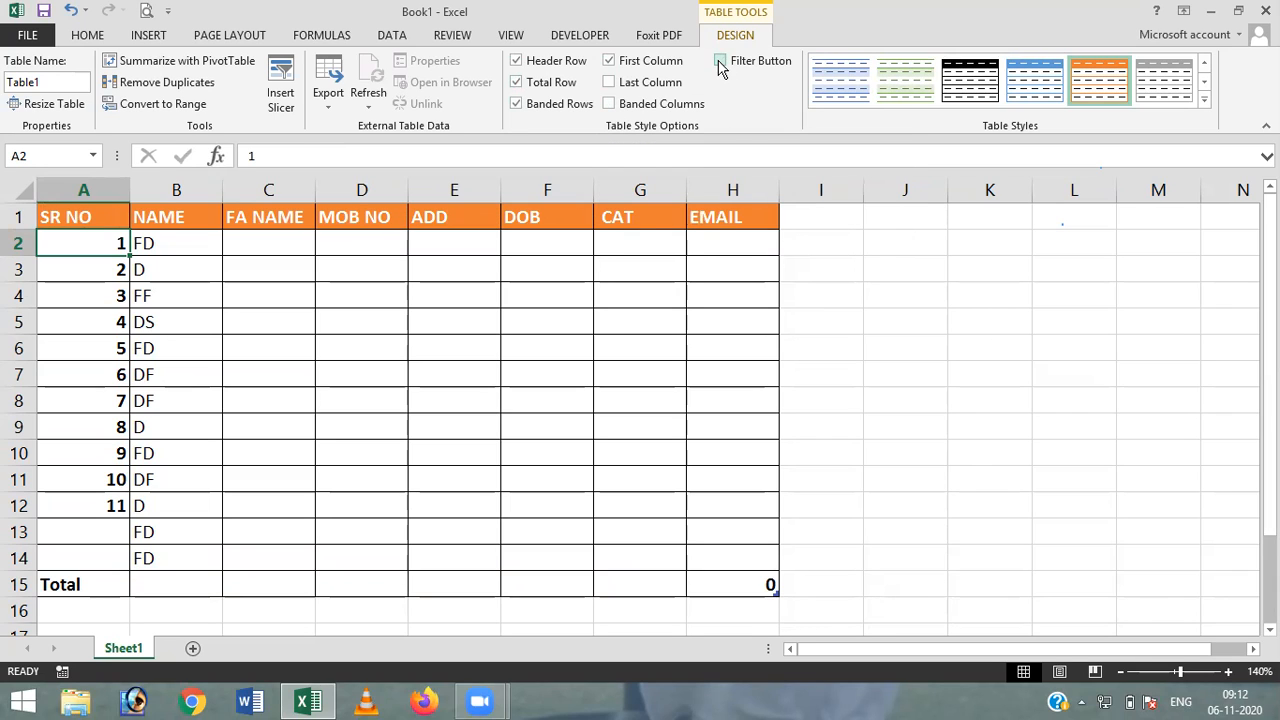
left_click(720, 63)
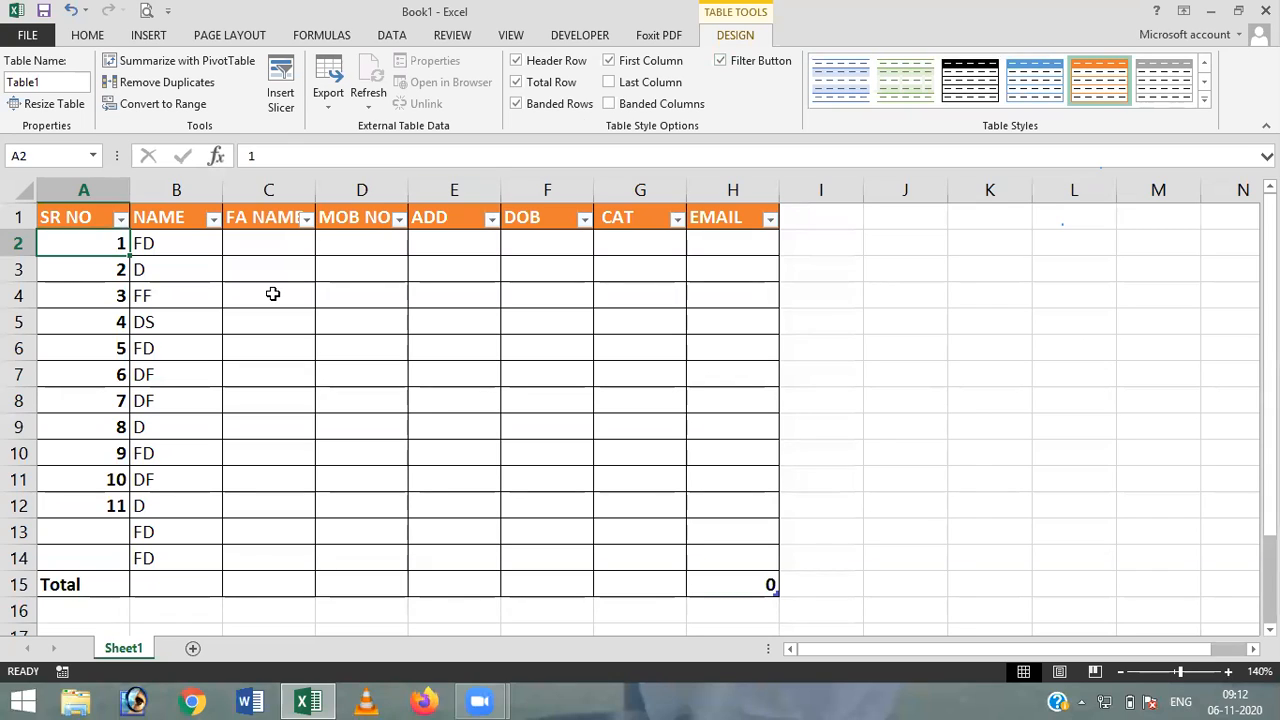
left_click(167, 83)
left_click(906, 290)
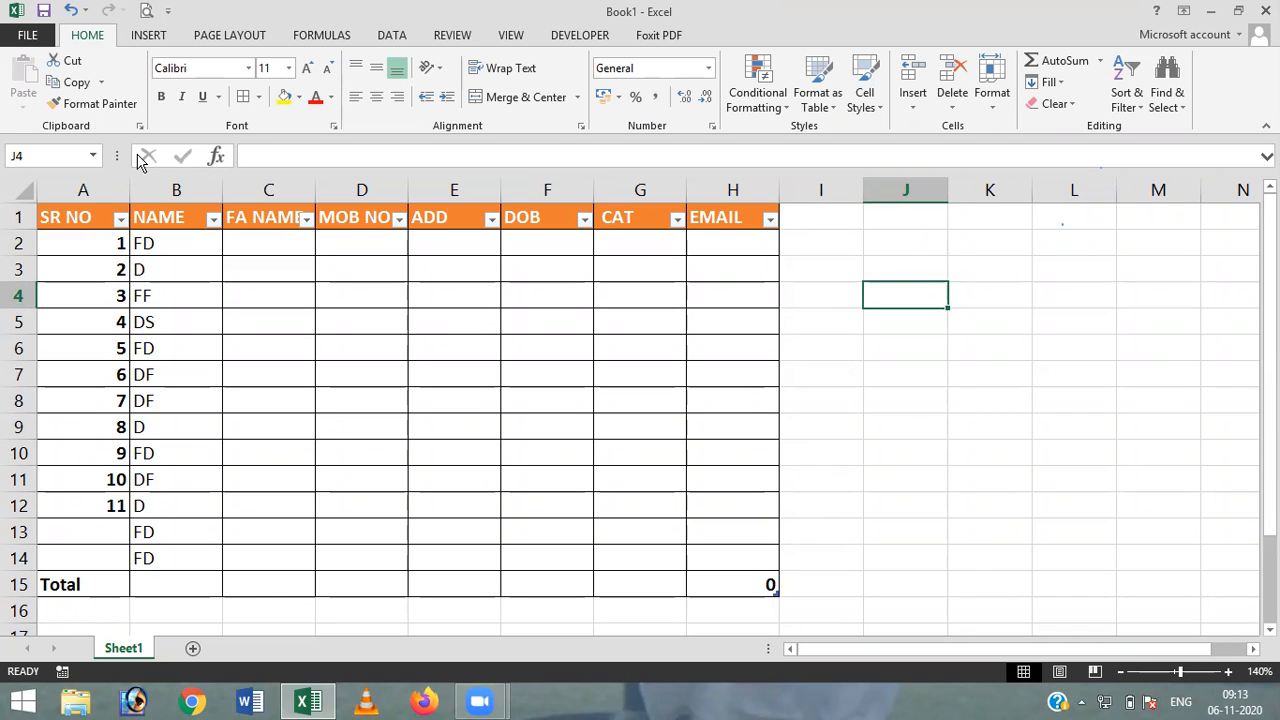
Convert the whole table in A1:H15 to a normal range
left_click(71, 217)
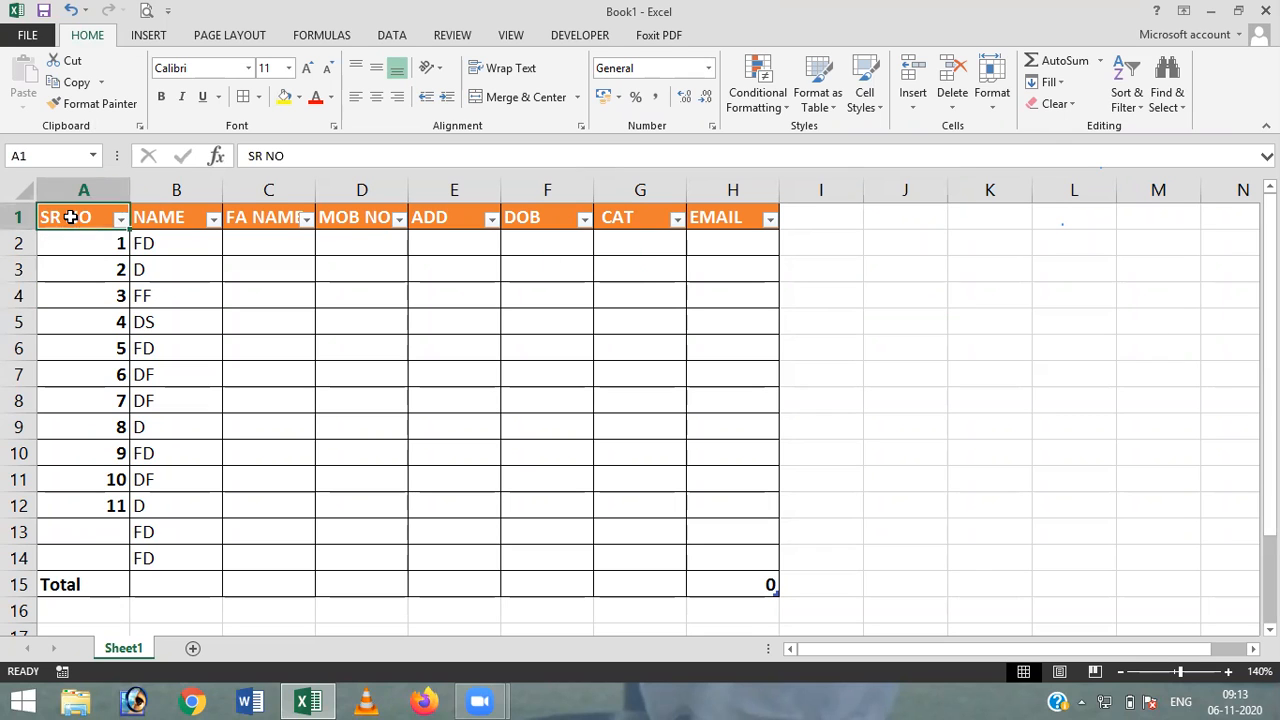
key("shift+Right")
key("shift+Right")
key("shift+Right")
key("shift+Right")
key("shift+Right")
key("shift+Right")
key("shift+Right")
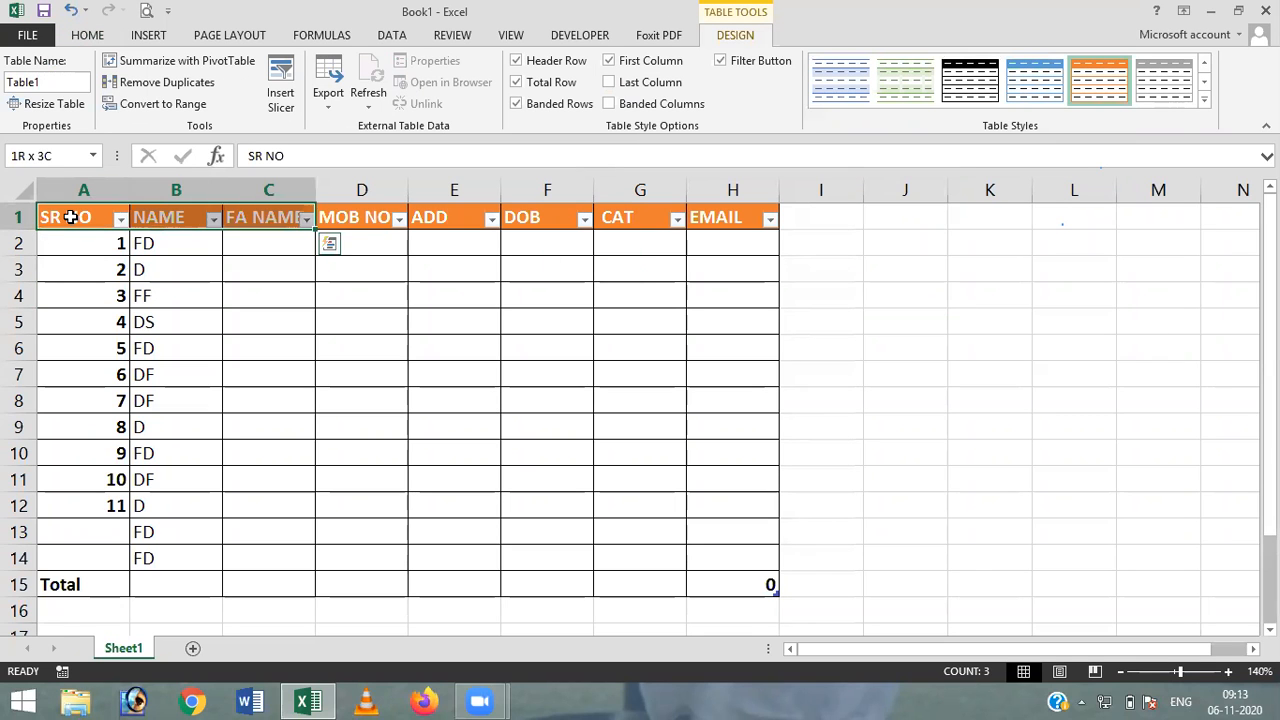
key("shift+Down")
key("shift+Down")
key("shift+Down")
key("shift+Down")
key("shift+Down")
key("shift+Down")
key("shift+Down")
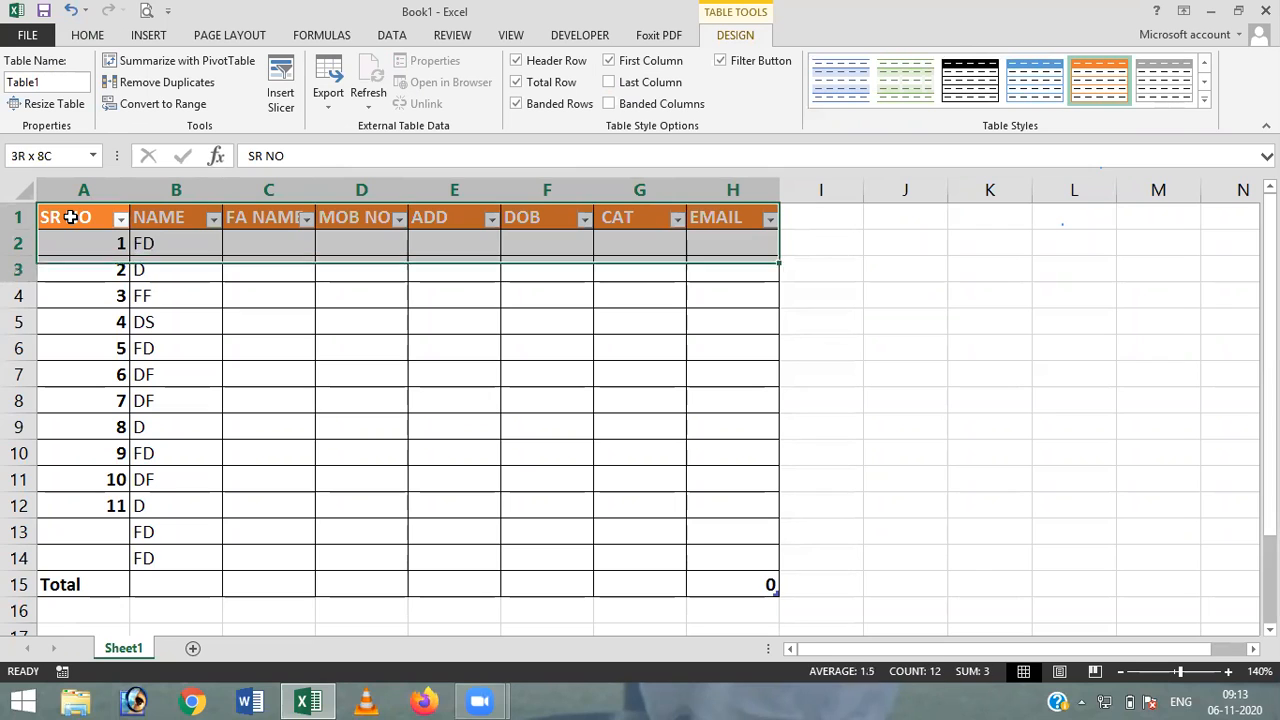
key("shift+Down")
key("shift+Down")
key("shift+Down")
key("shift+Down")
key("shift+Down")
key("shift+Down")
key("shift+Down")
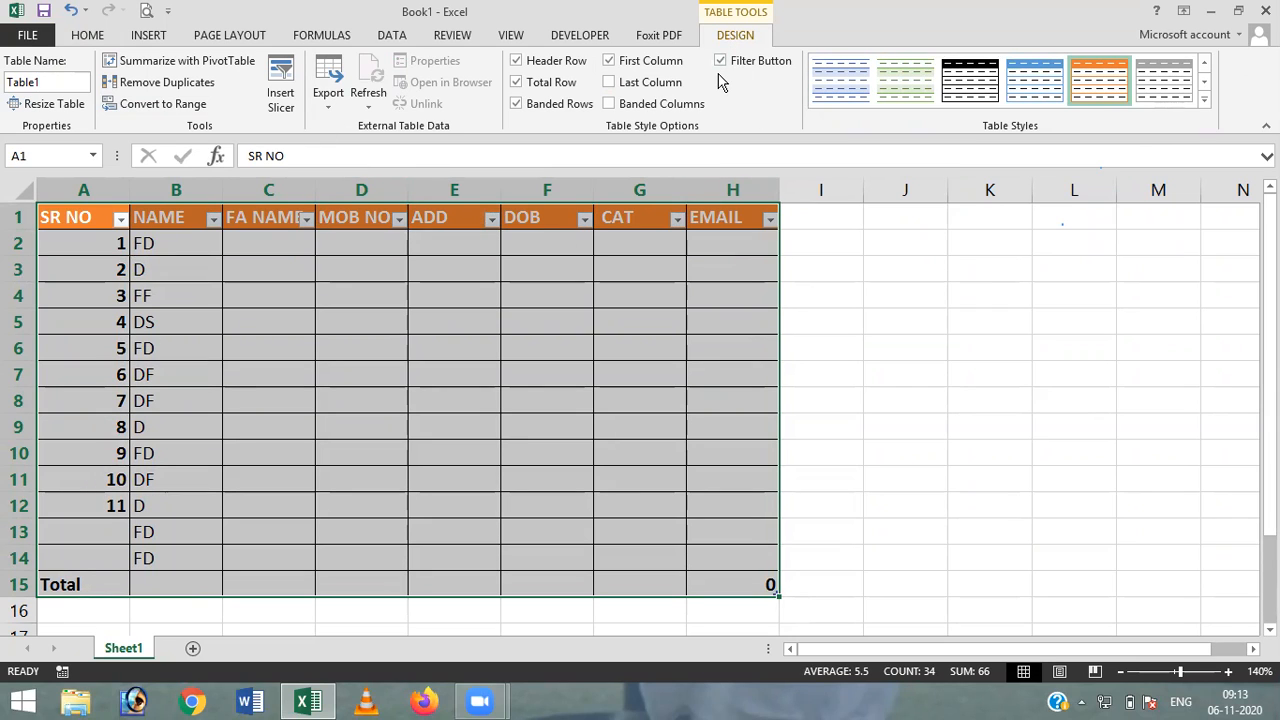
left_click(327, 110)
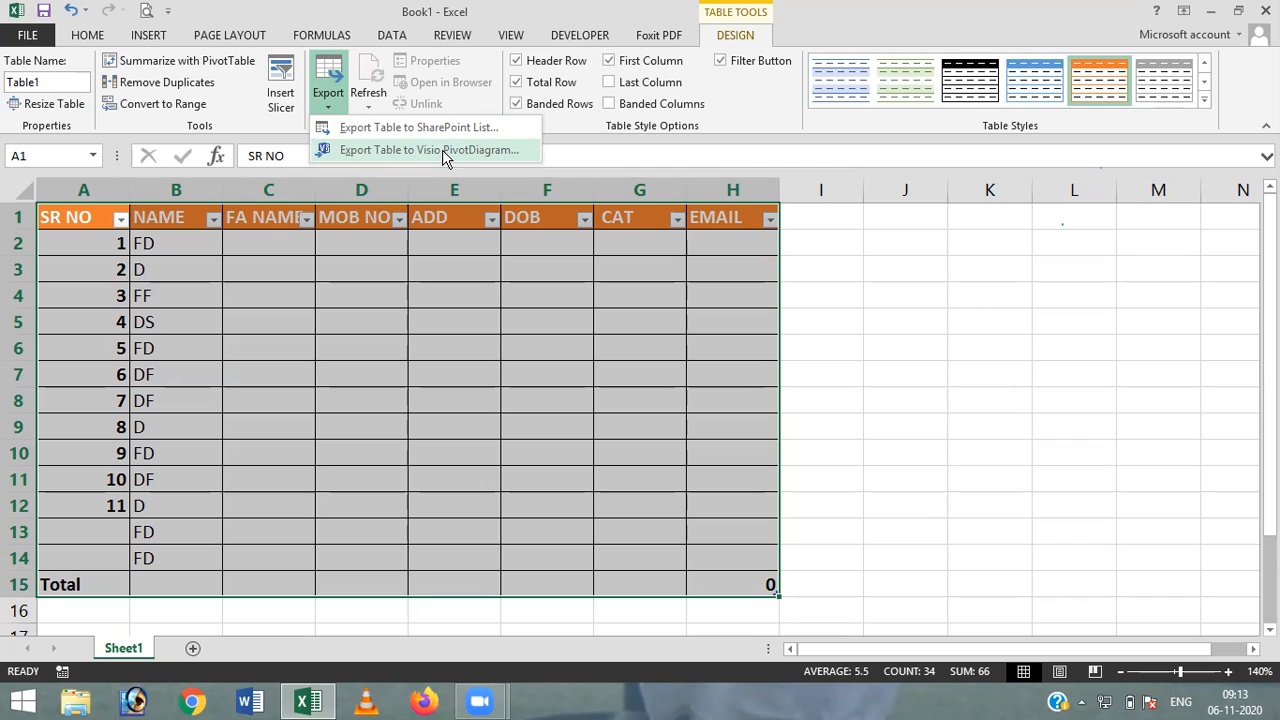
left_click(182, 106)
left_click(182, 106)
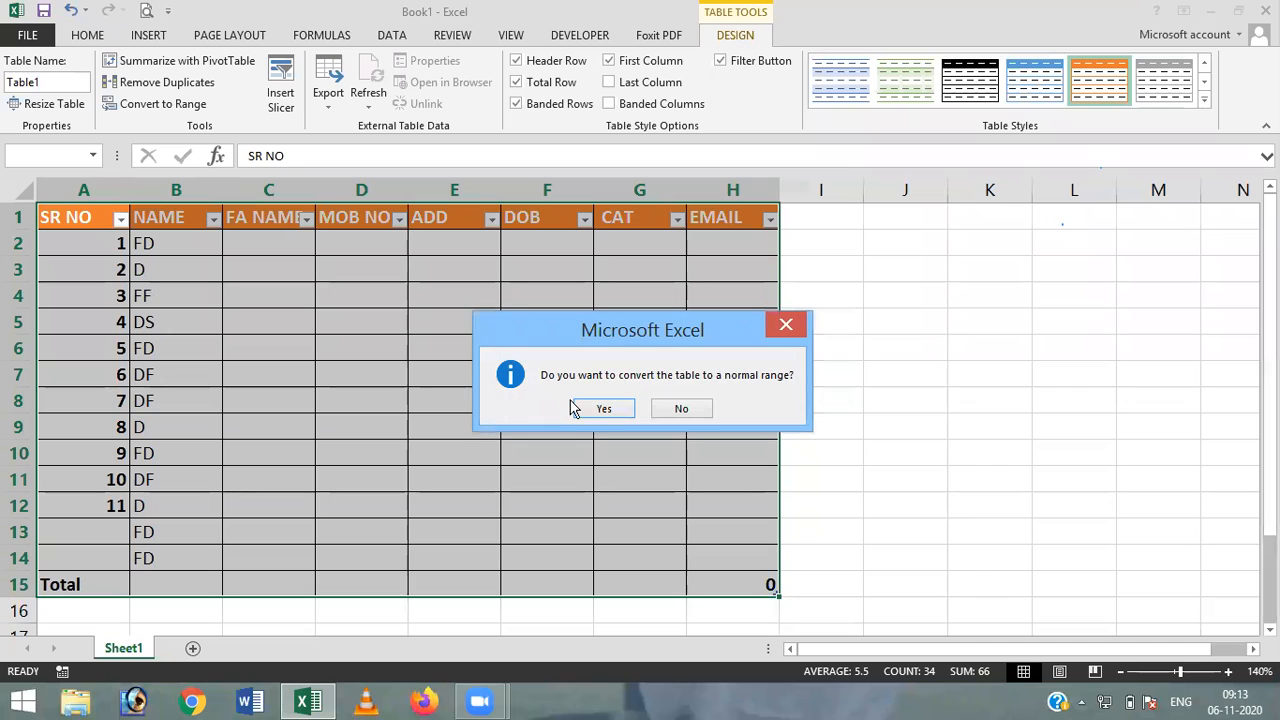
left_click(604, 409)
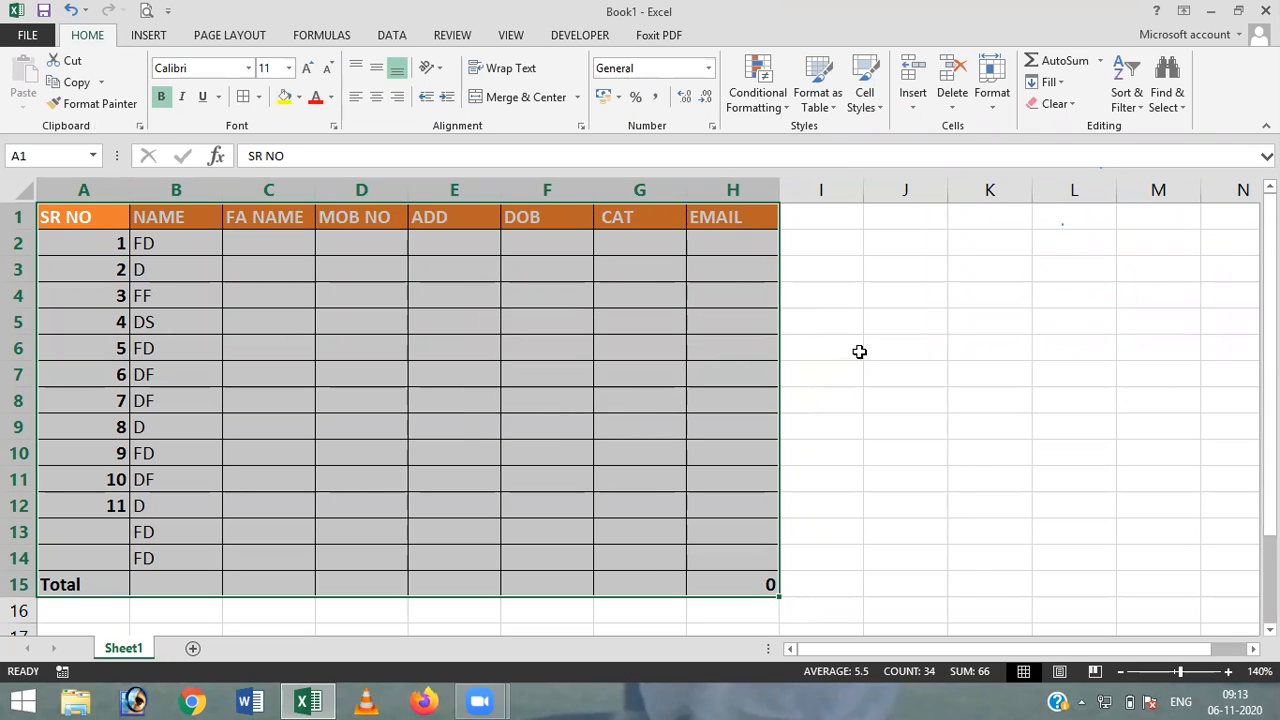
left_click(604, 340)
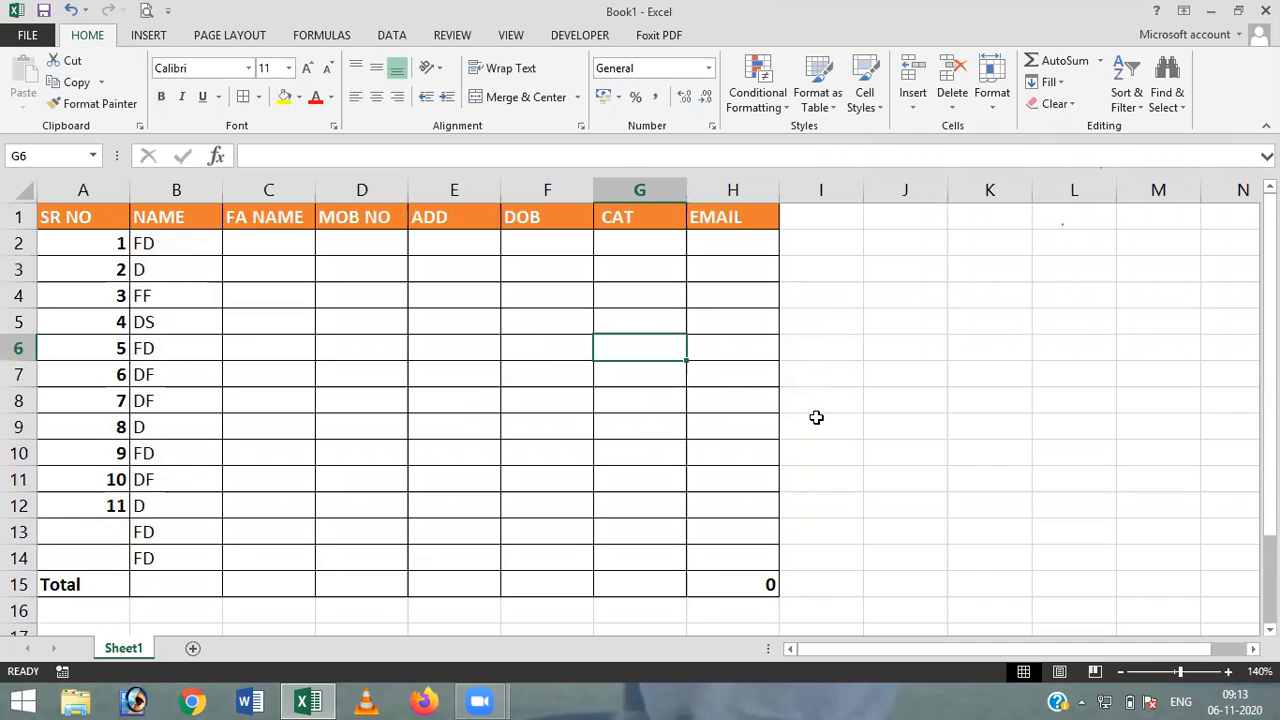
left_click(76, 228)
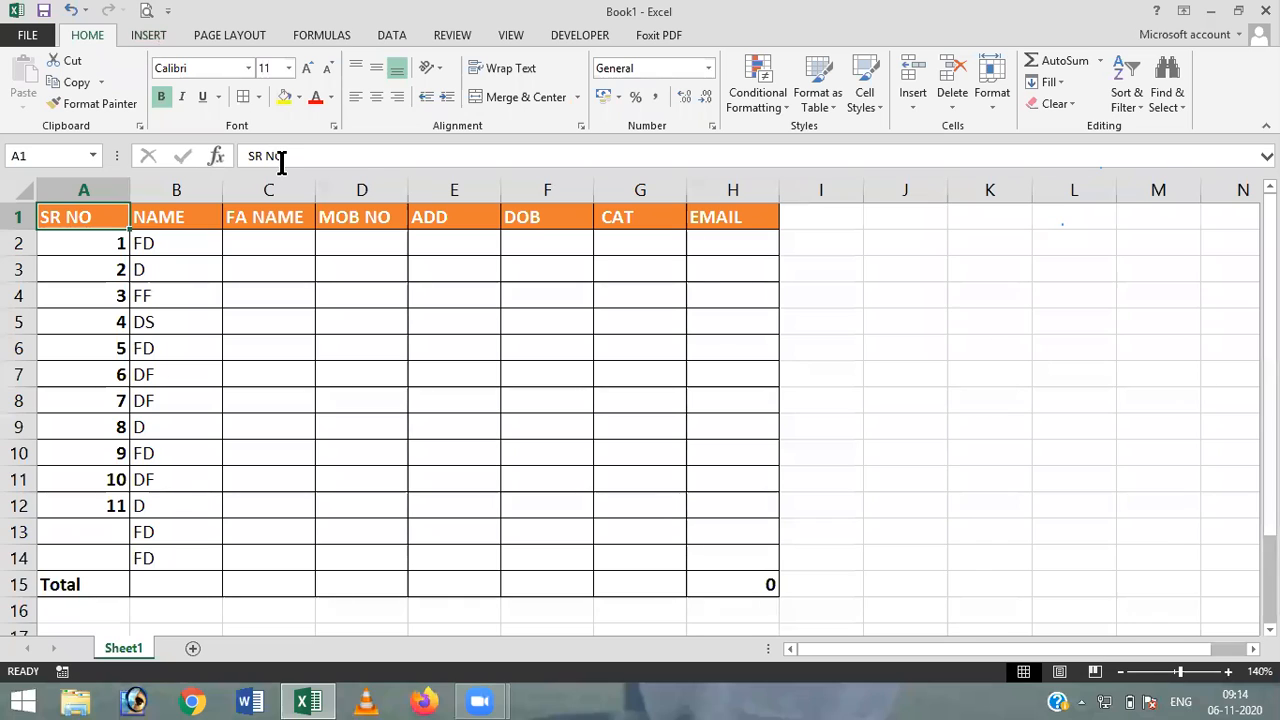
left_click(835, 105)
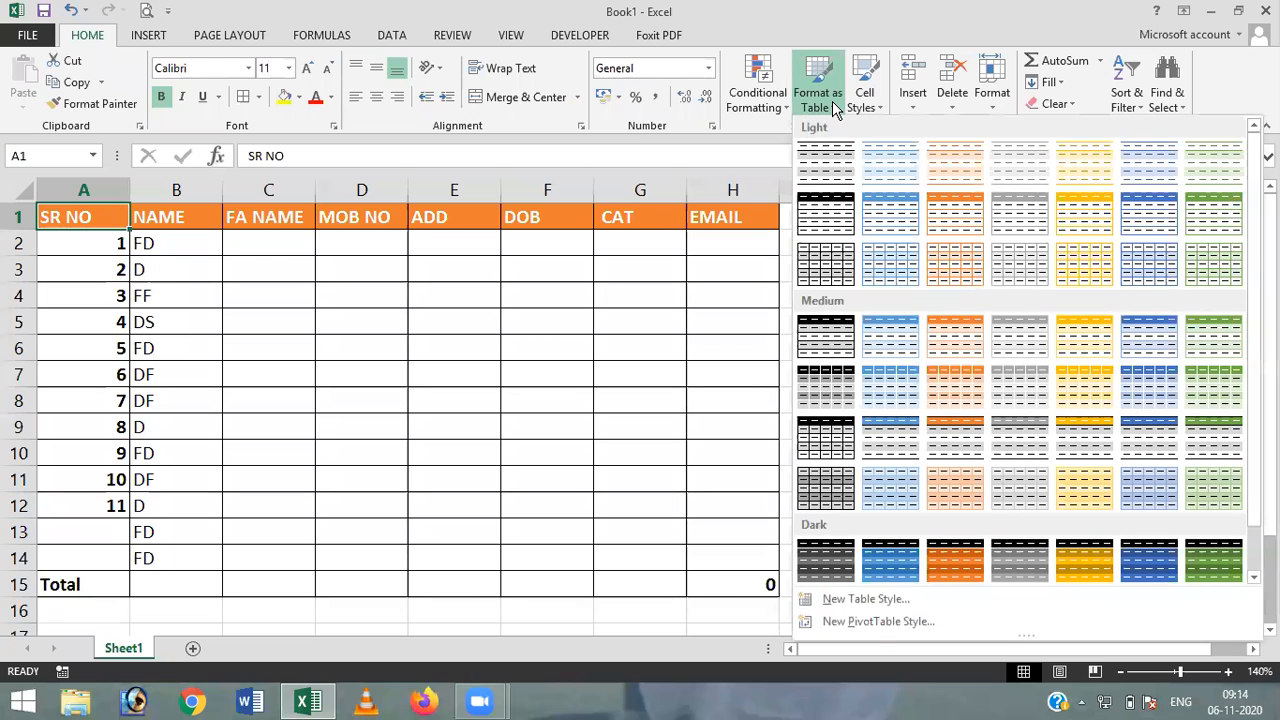
left_click(499, 418)
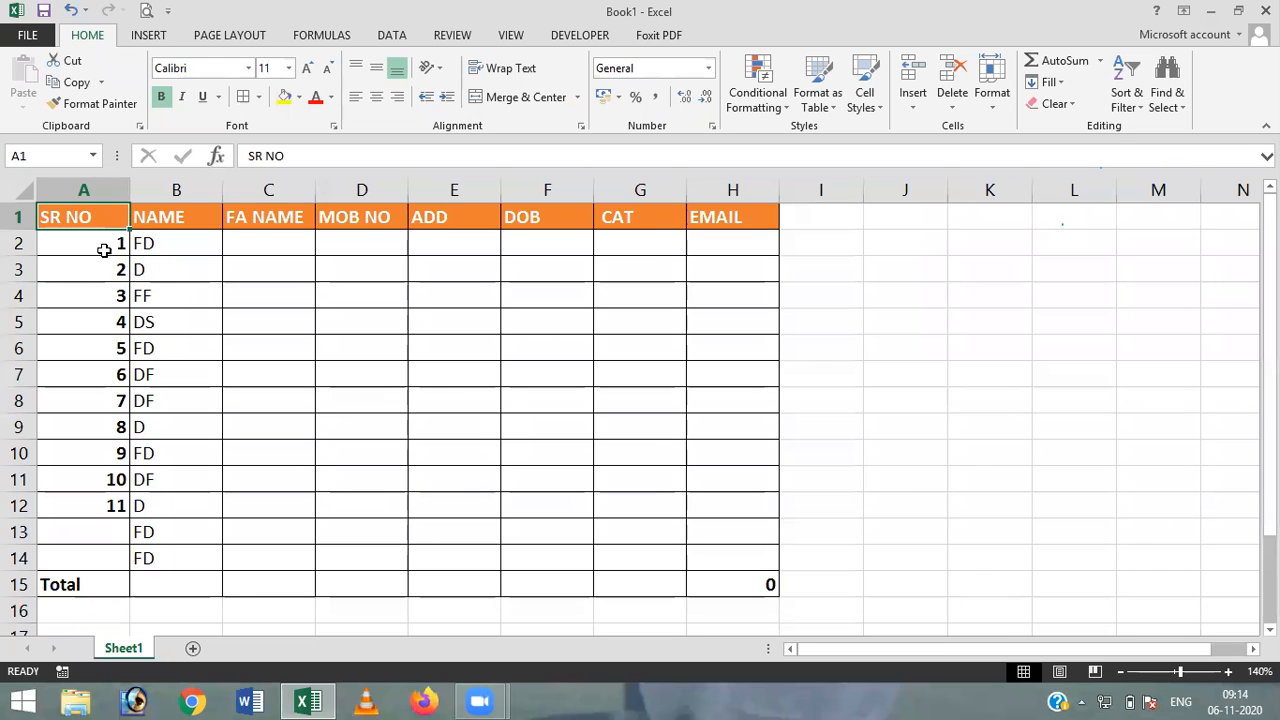
Enter 2 and 4 in C2:C3 under FA NAME and extend the series down to C15
left_click(280, 236)
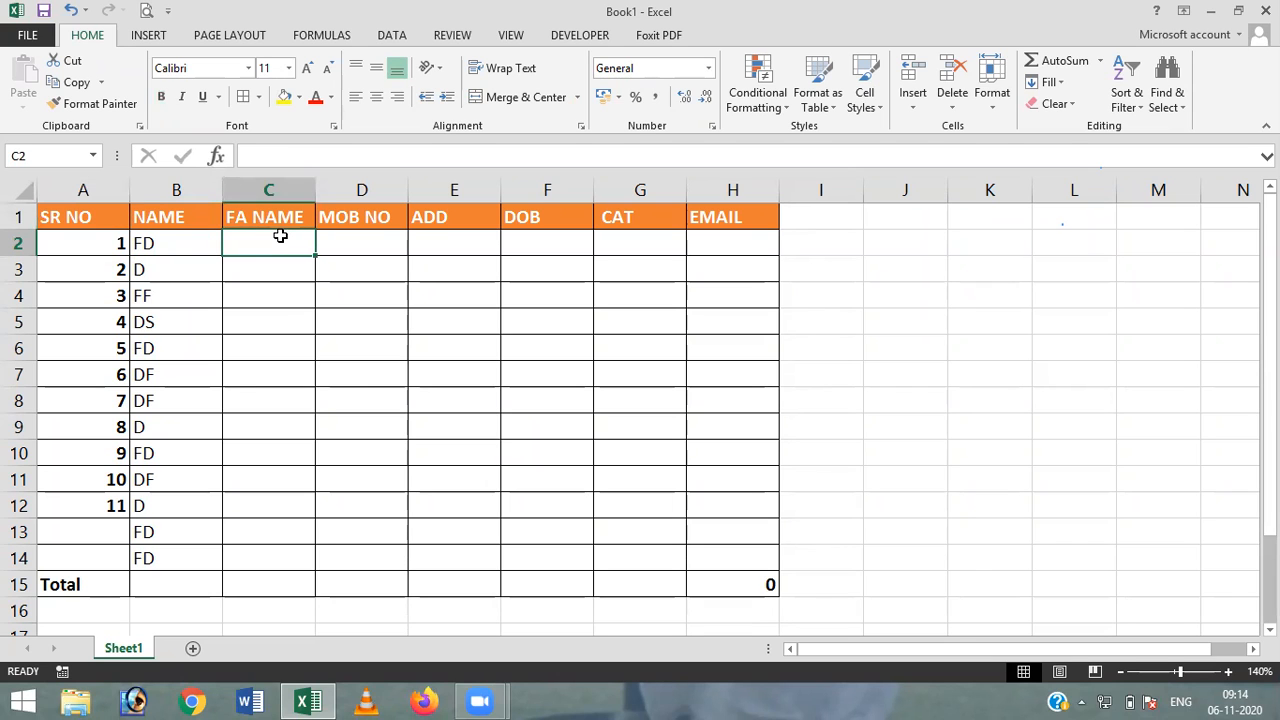
type("2")
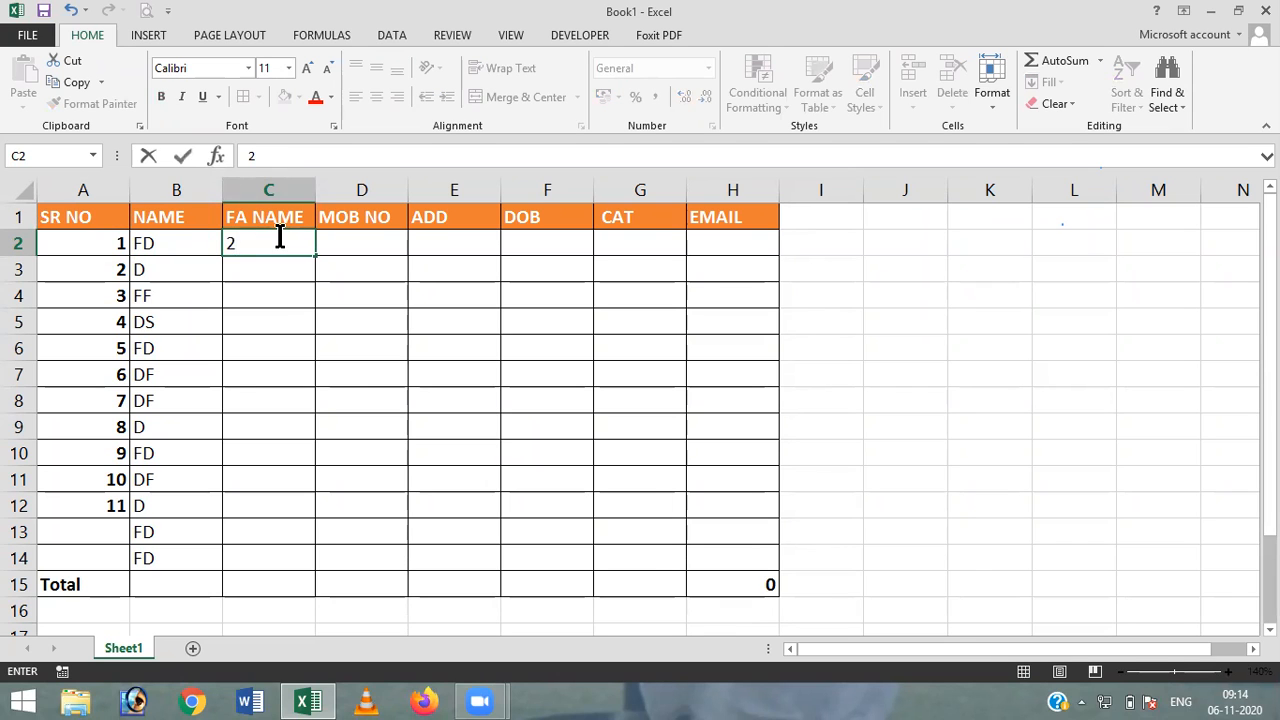
key("Return")
type("4")
key("Return")
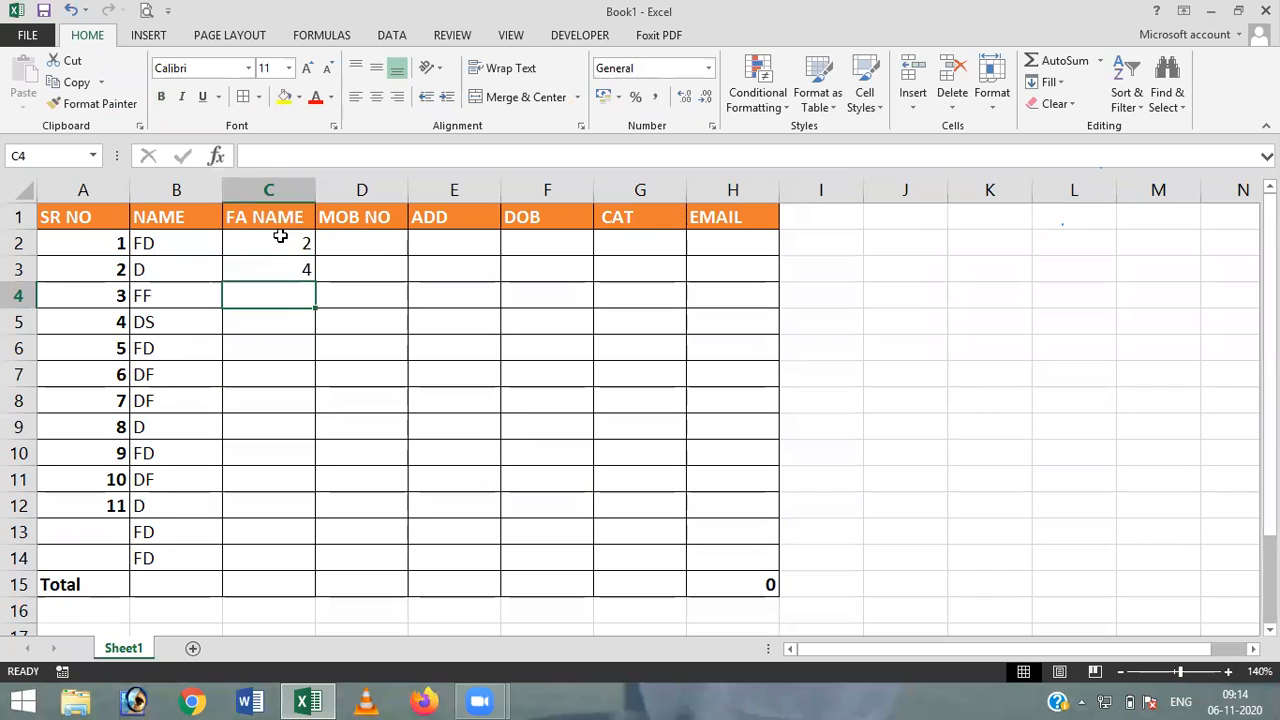
left_click(280, 236)
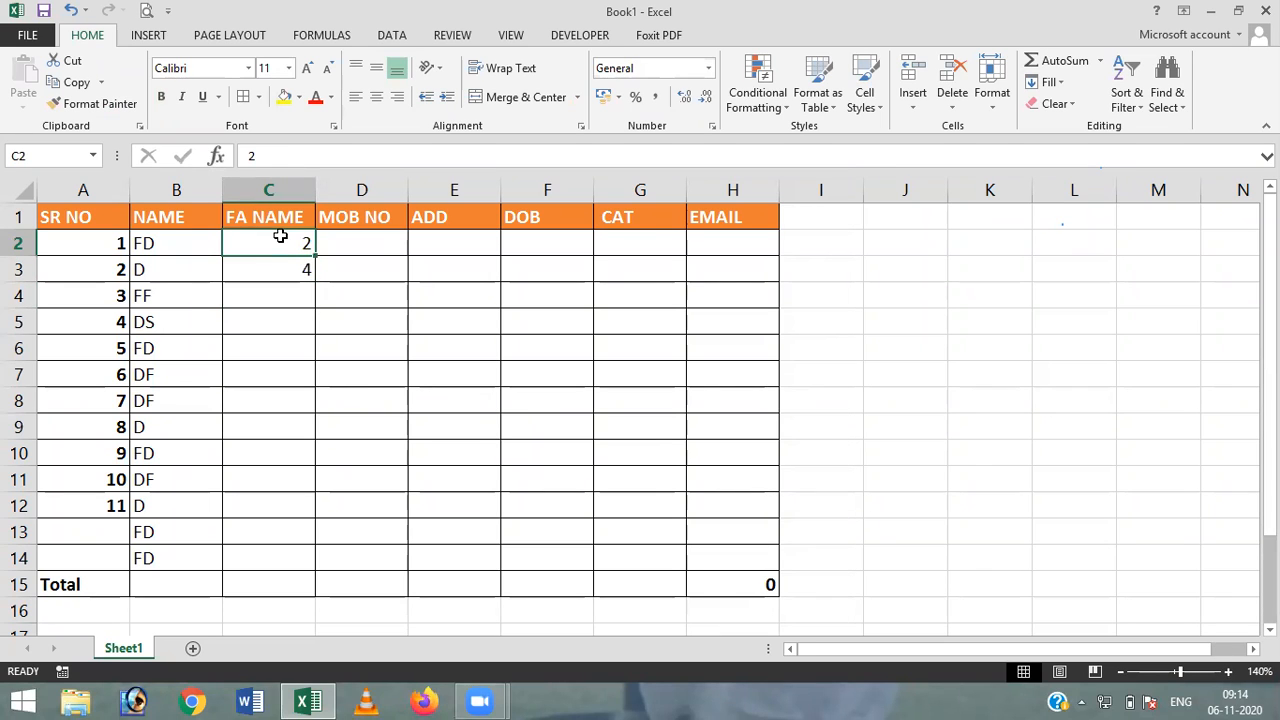
left_click_drag(280, 236, 280, 266)
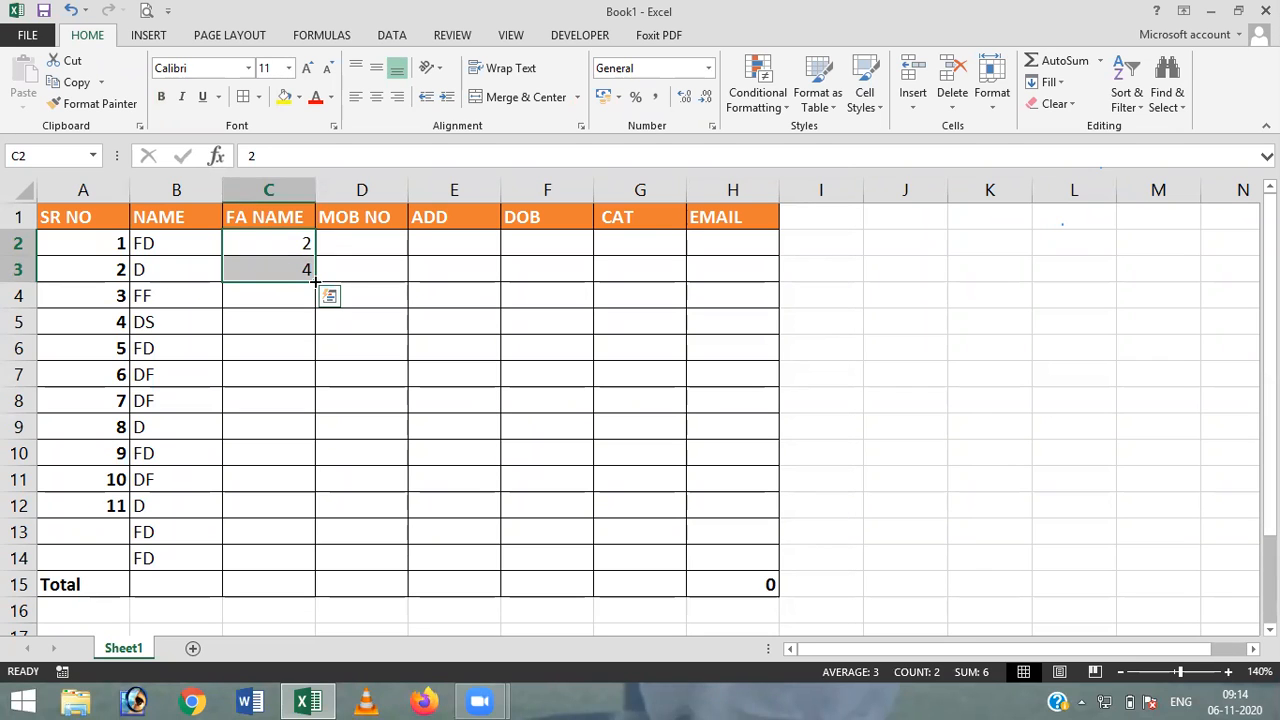
left_click_drag(315, 283, 327, 595)
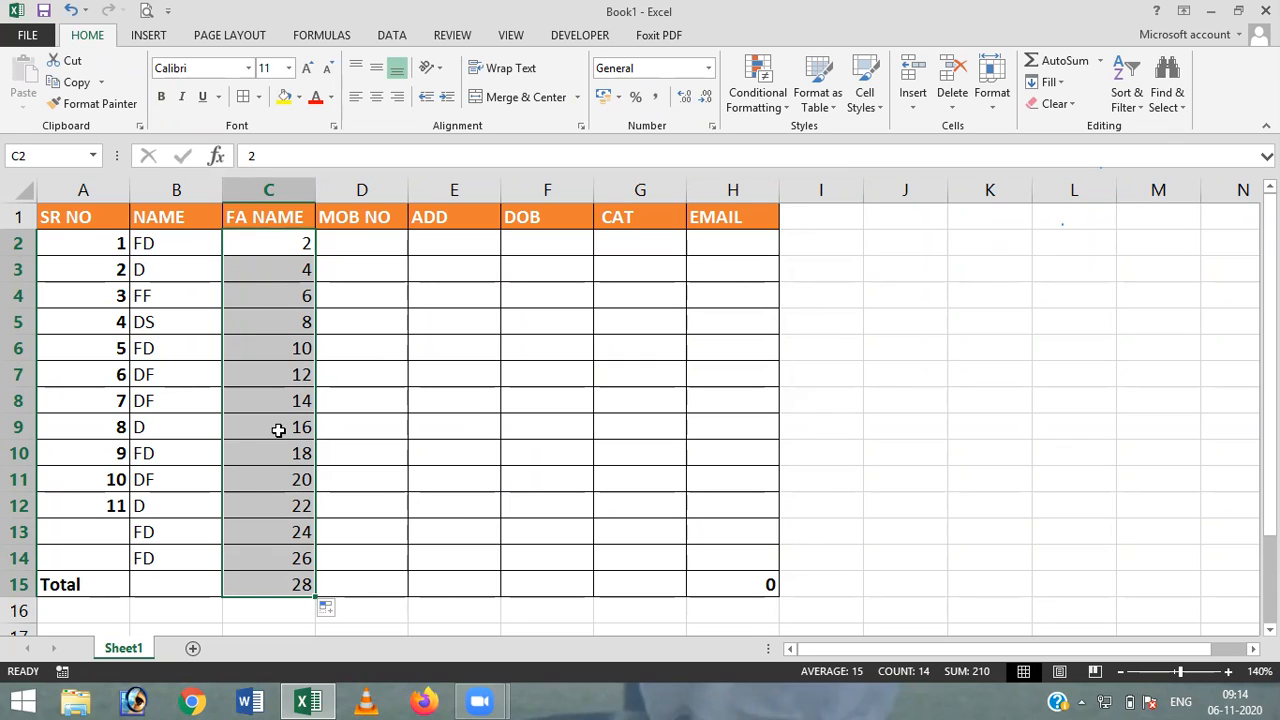
Enter 3 and 6 in D2:D3 under MOB NO and extend the series down to D15
left_click(373, 238)
type("3")
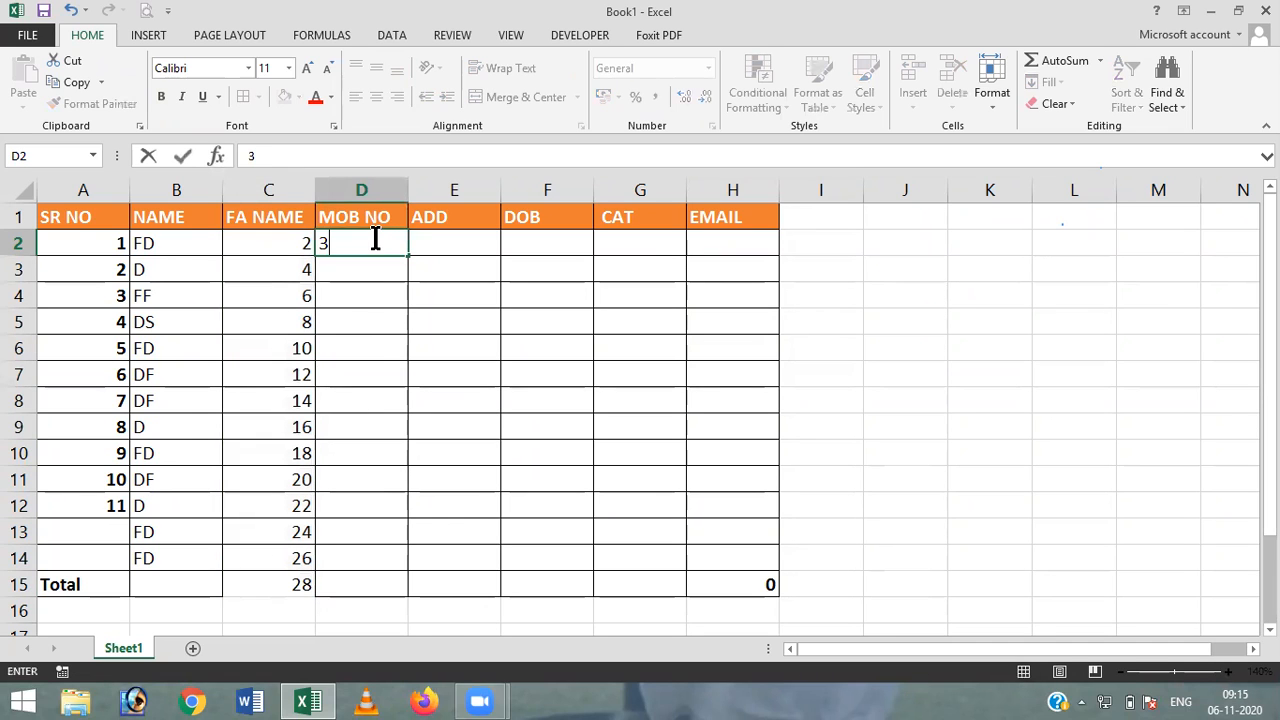
key("Return")
type("6")
key("Return")
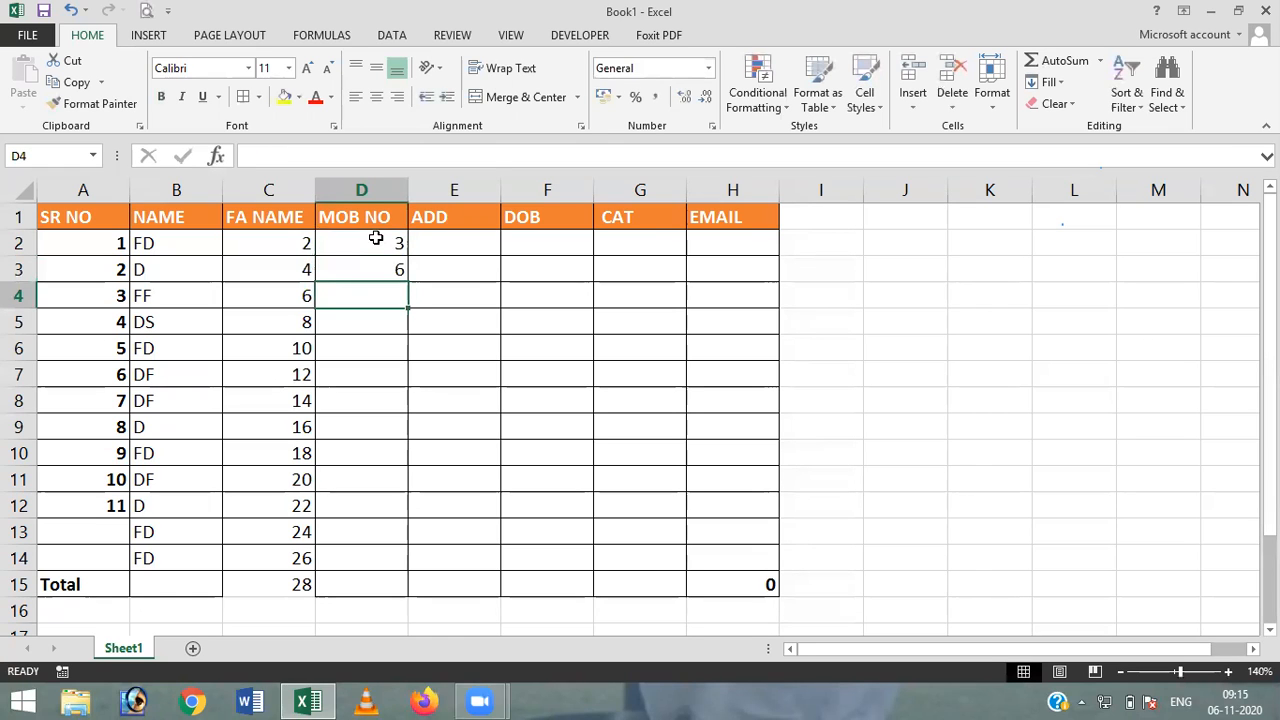
left_click(376, 238)
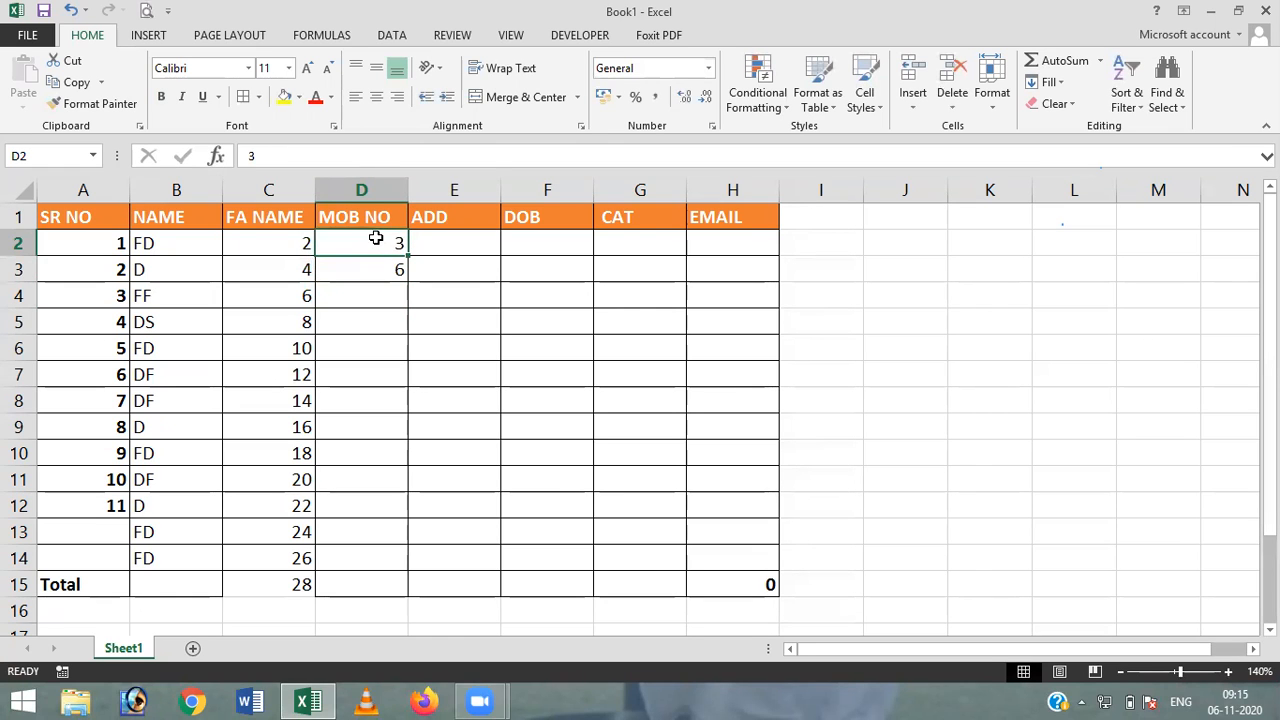
left_click_drag(375, 246, 376, 272)
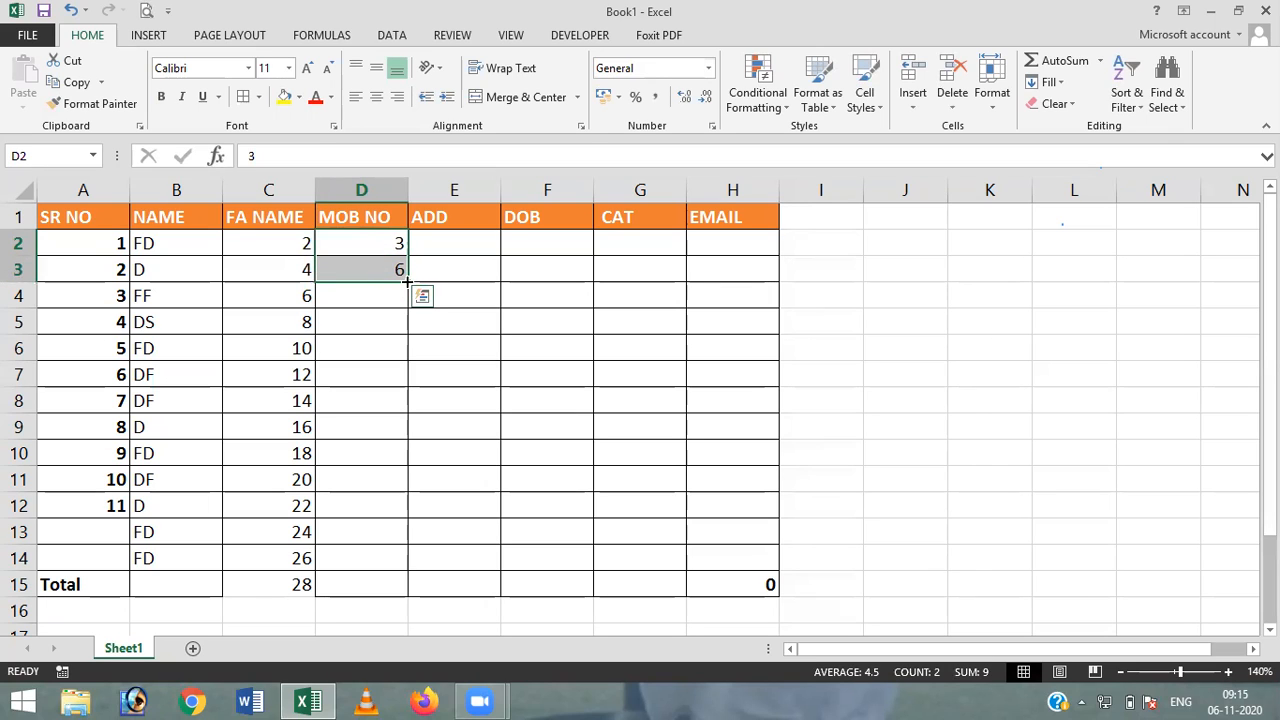
left_click_drag(407, 282, 400, 587)
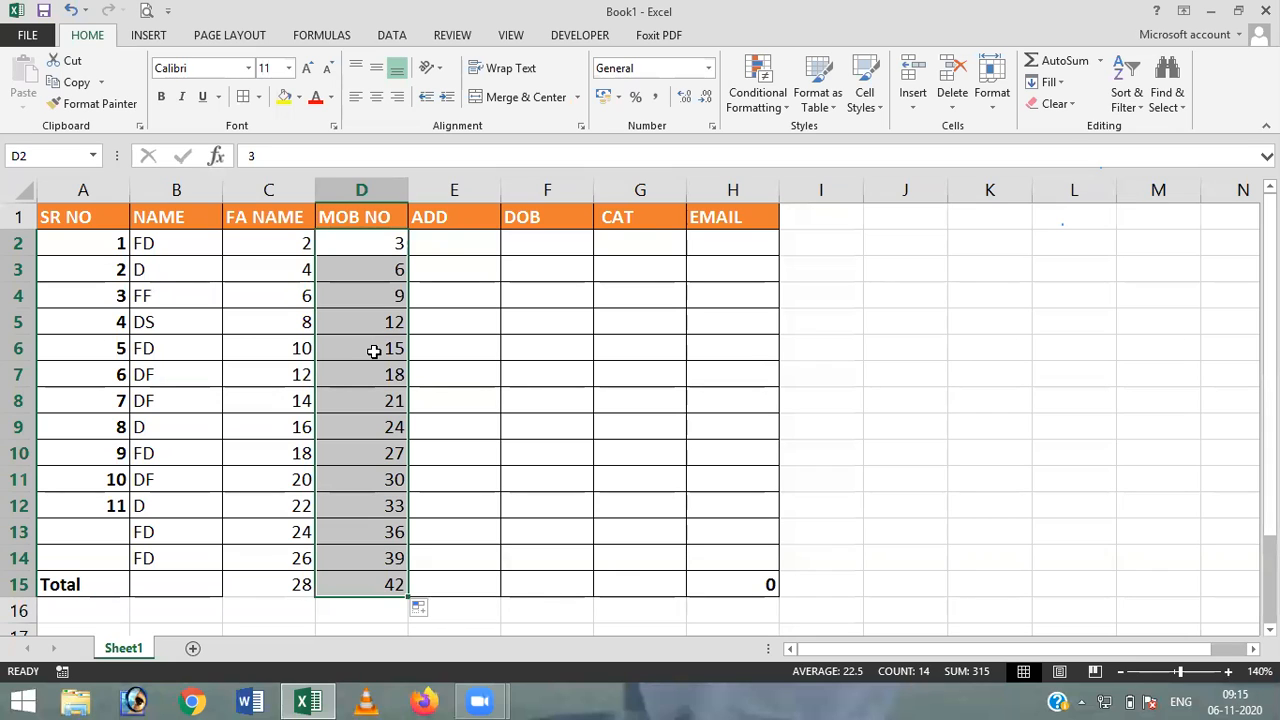
Enter JAN in E2 under ADD and fill the abbreviated month names down to E15
left_click(467, 246)
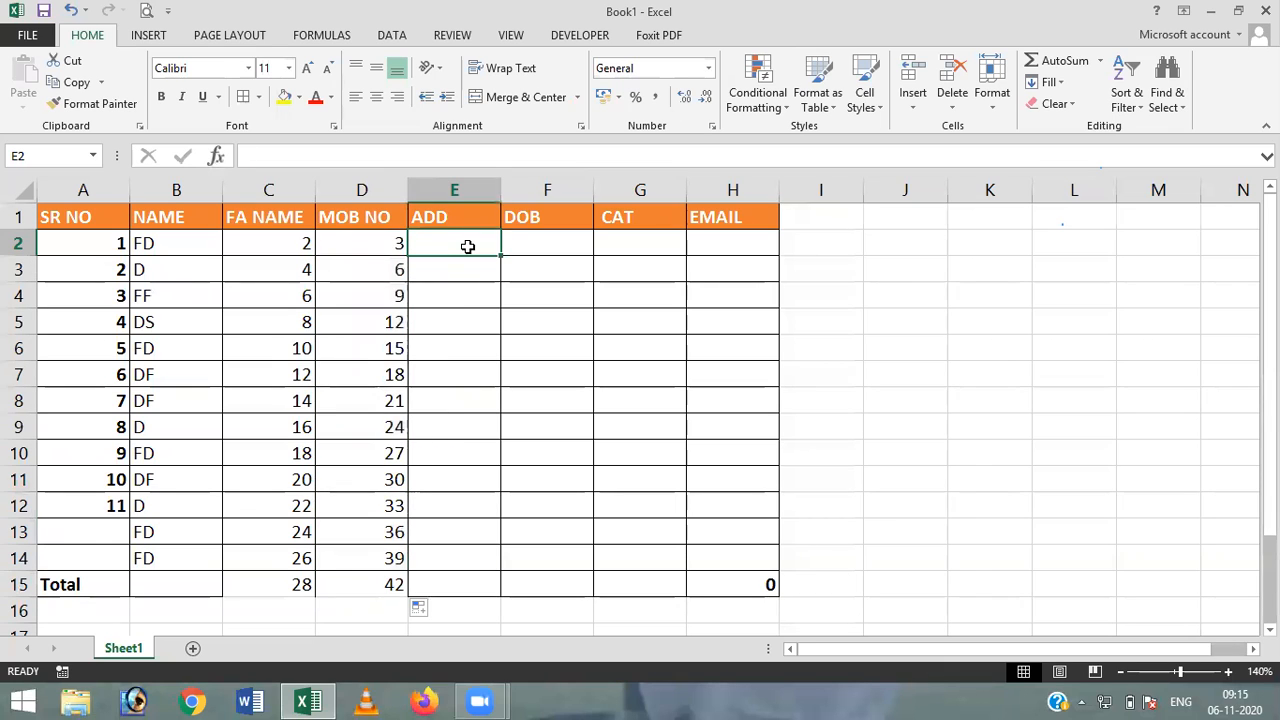
type("JAN")
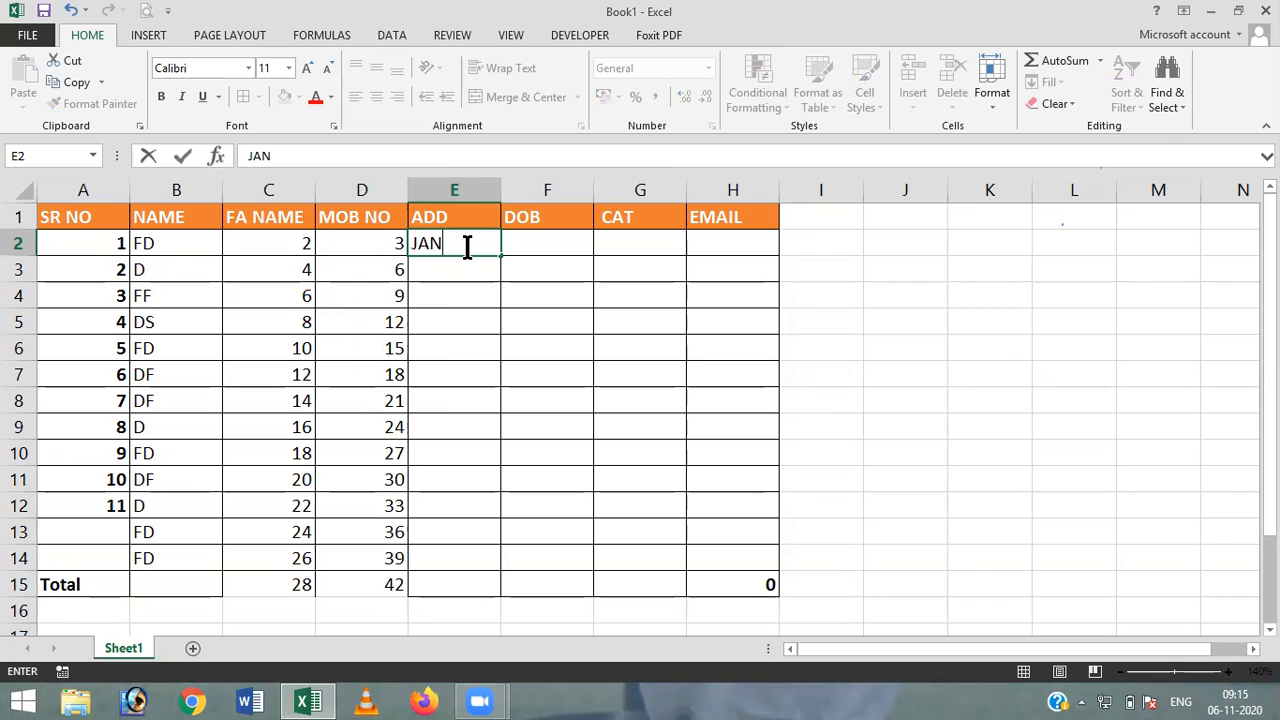
key("Return")
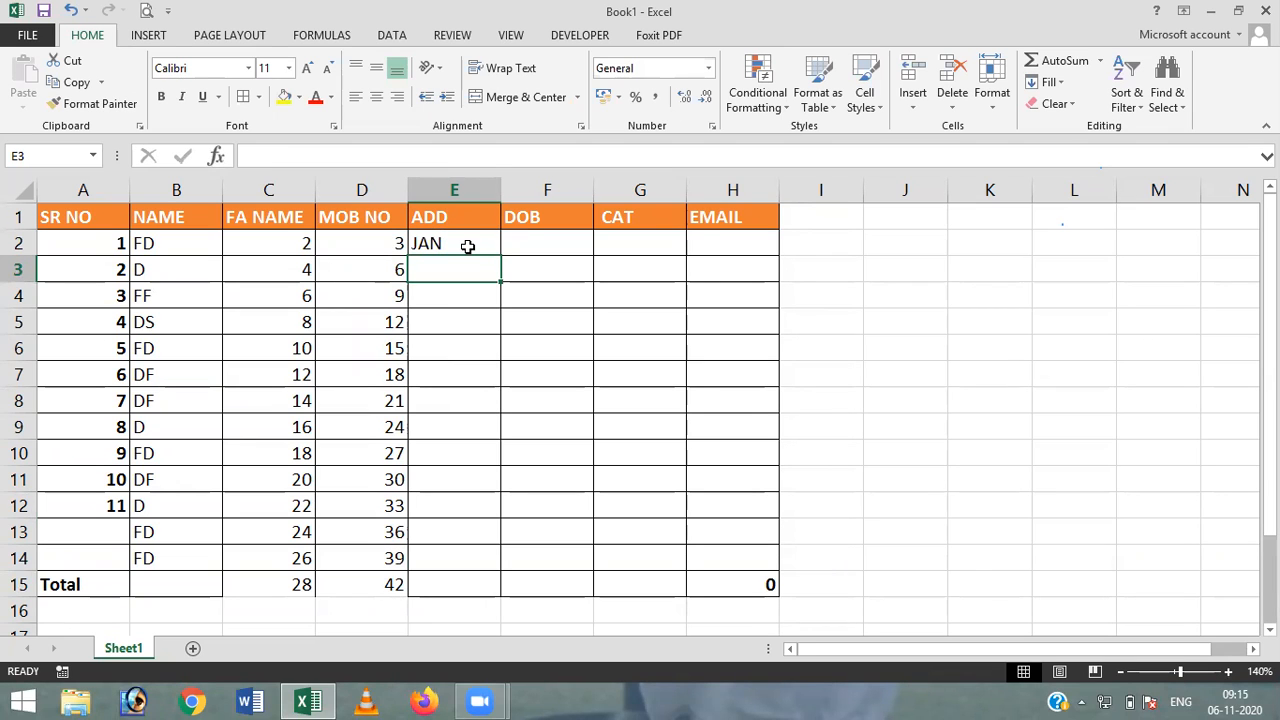
left_click(467, 246)
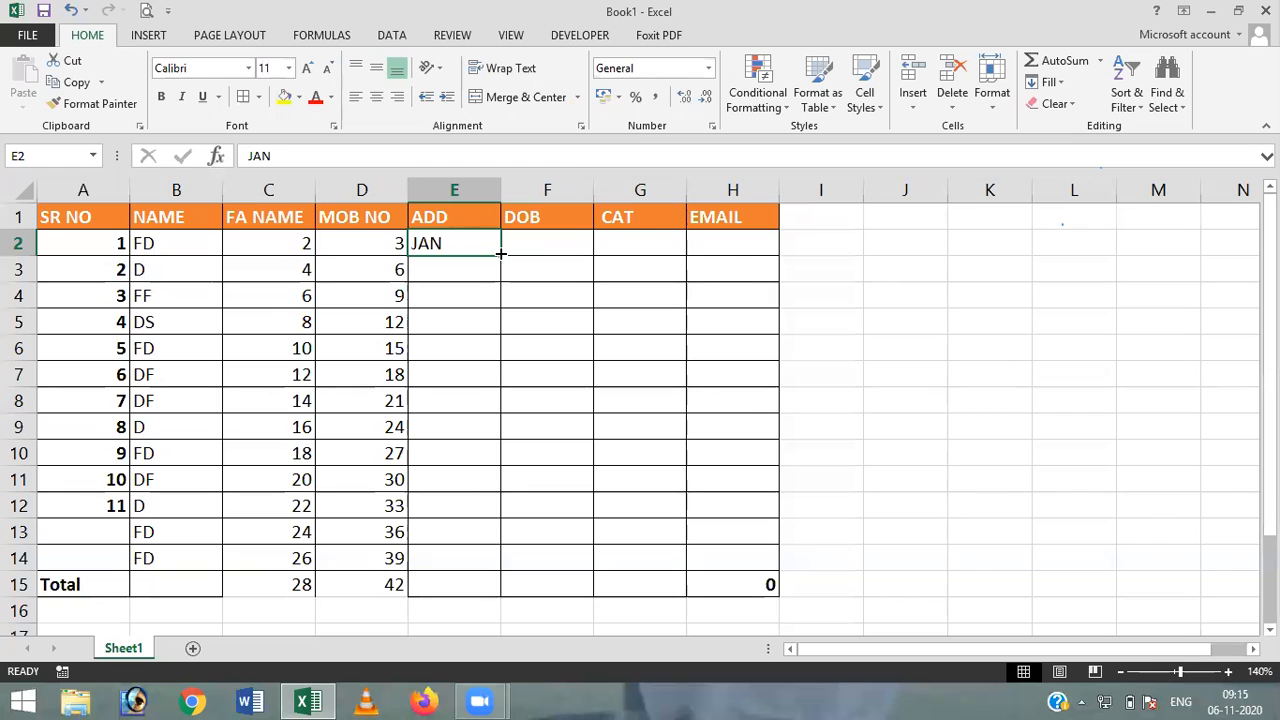
left_click_drag(501, 254, 506, 588)
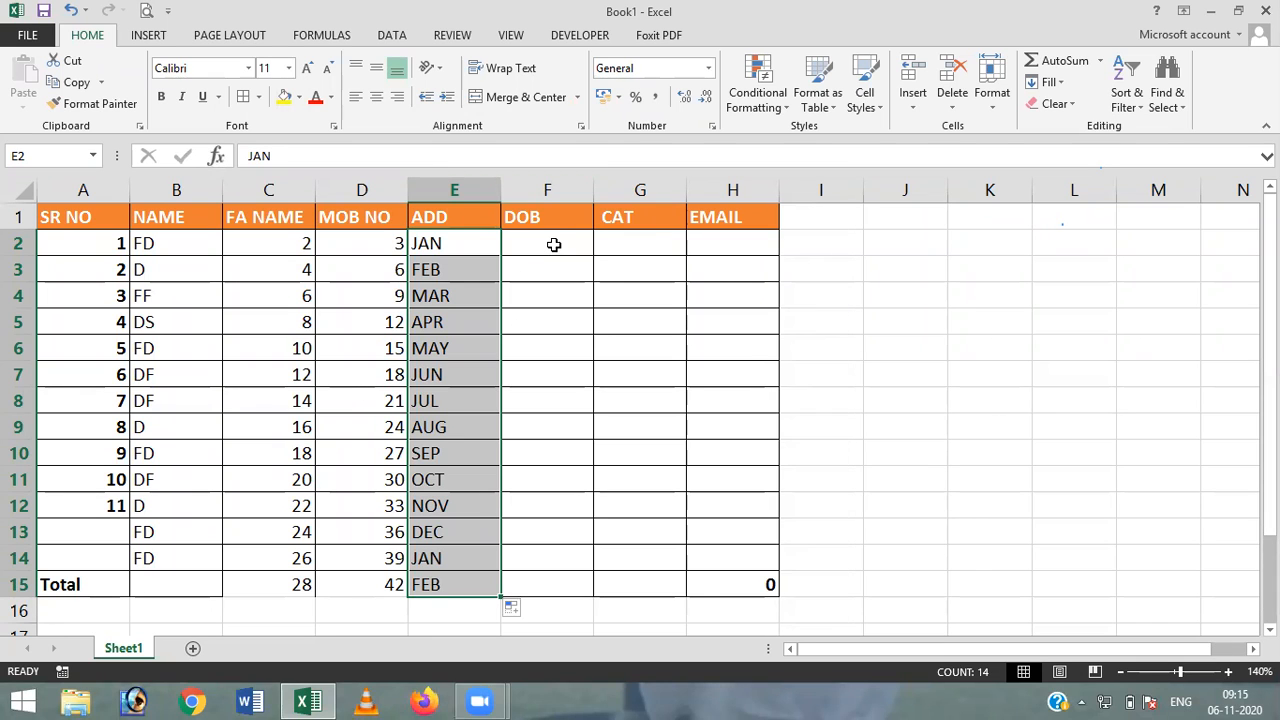
Enter JANUARY in F2, fill the full month names down to F15, and widen column F to fit them
left_click(554, 245)
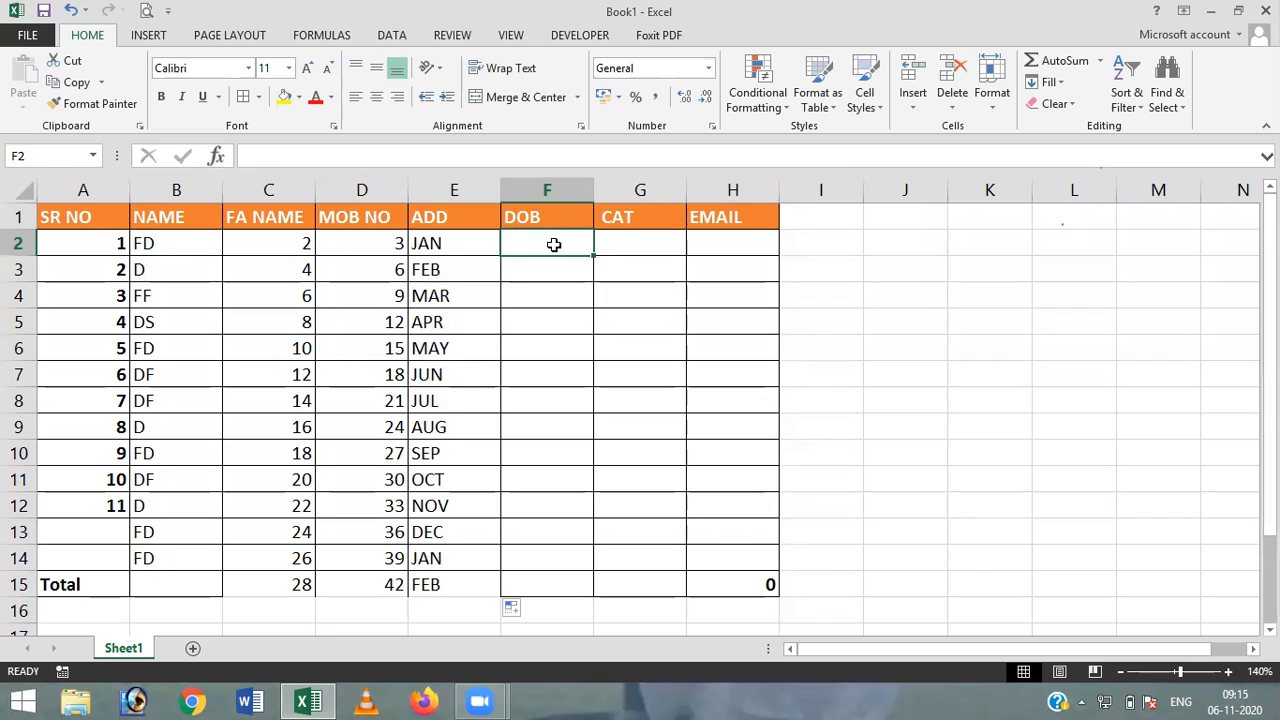
type("JANUA")
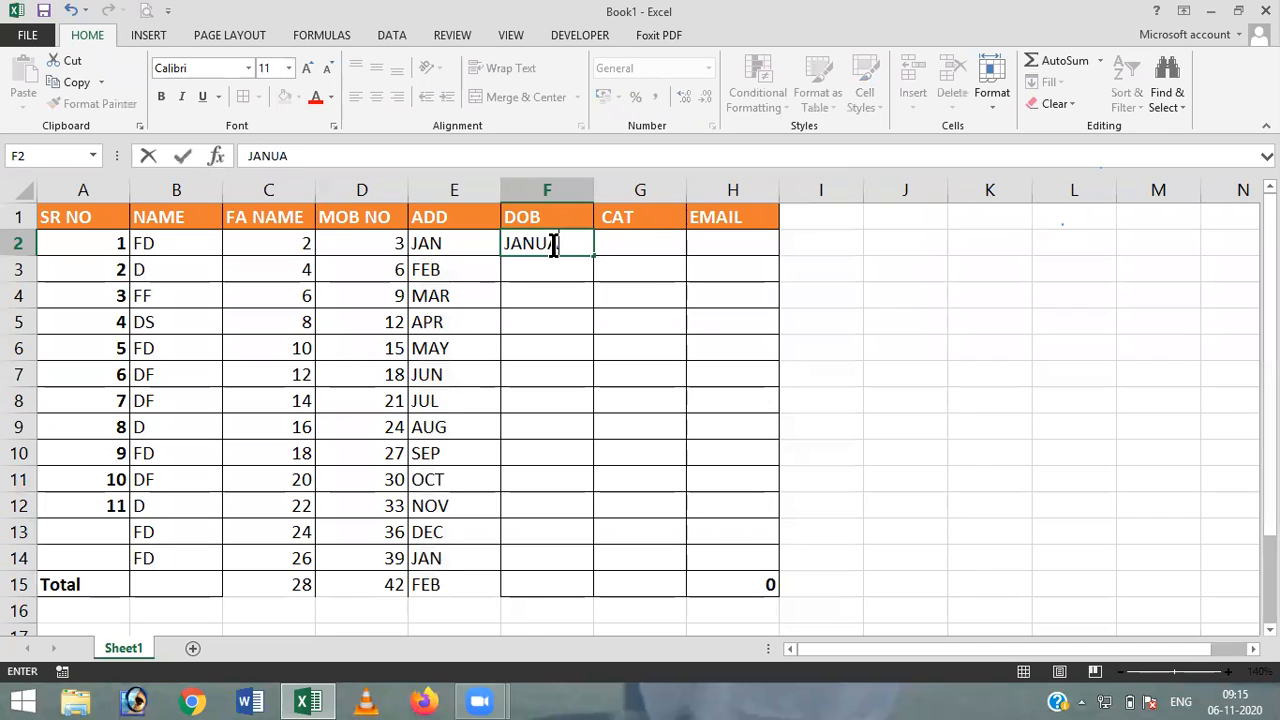
type("RY")
key("Return")
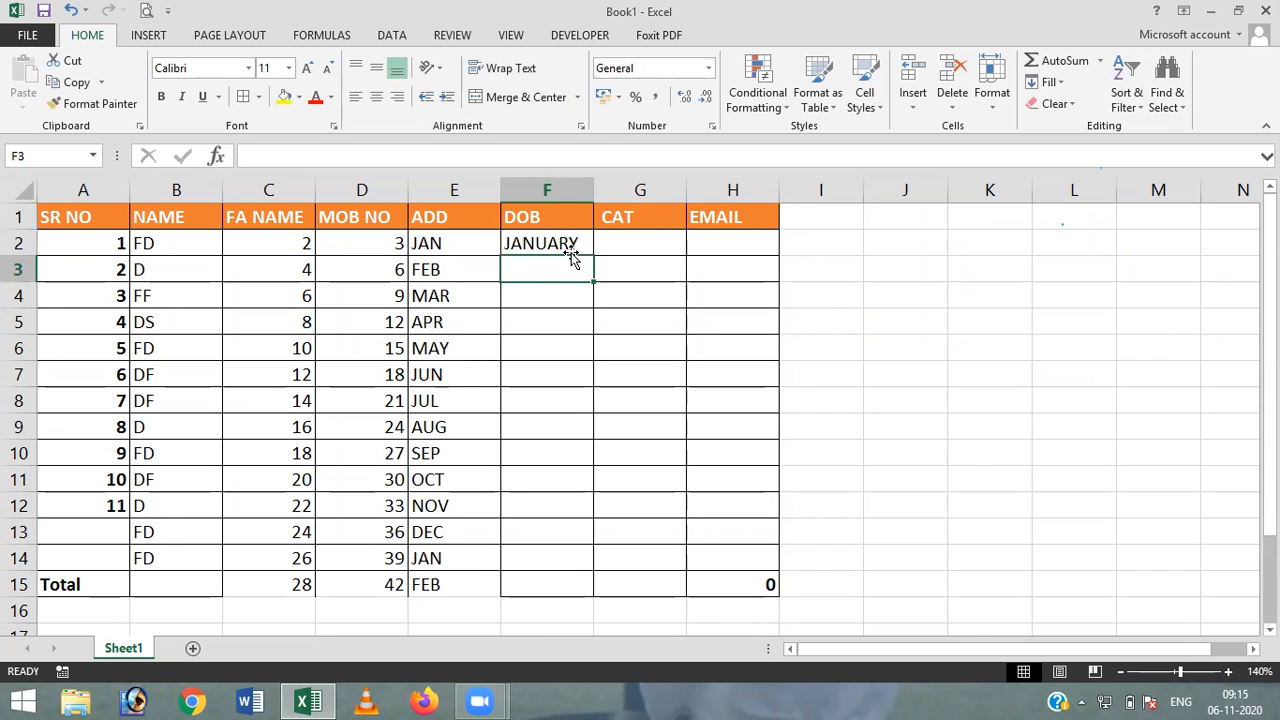
left_click(567, 242)
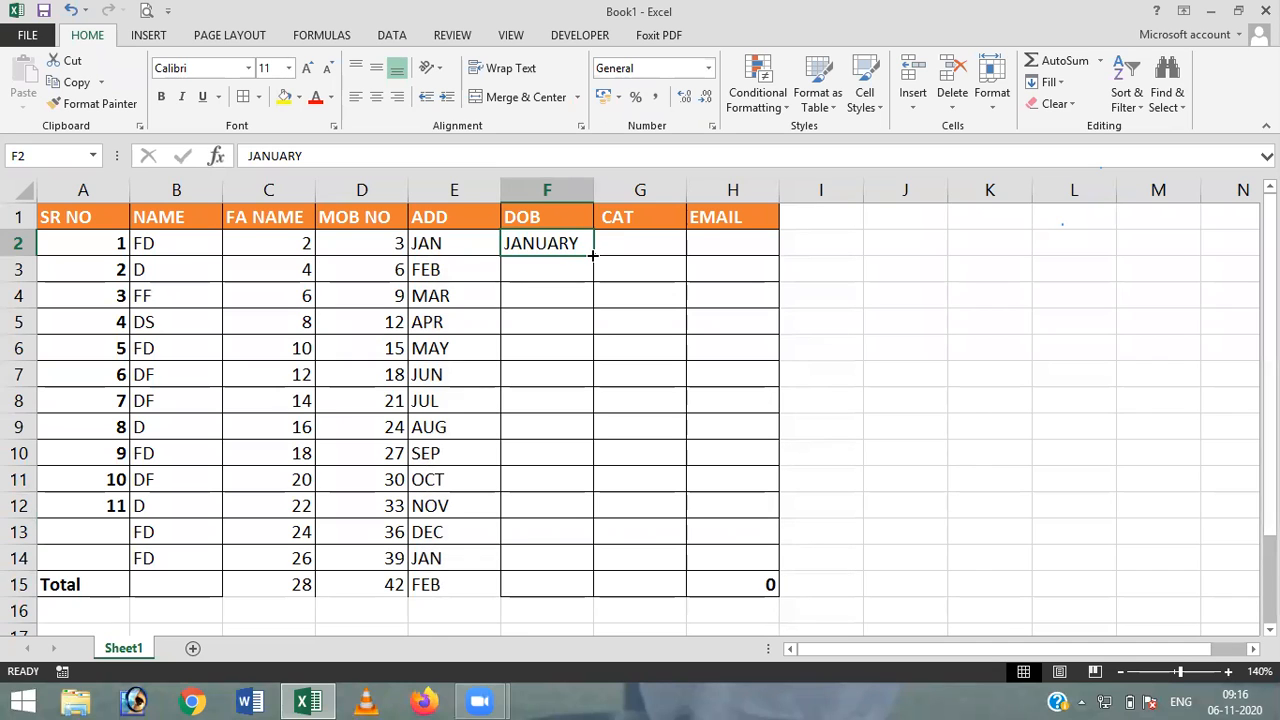
left_click_drag(592, 256, 597, 588)
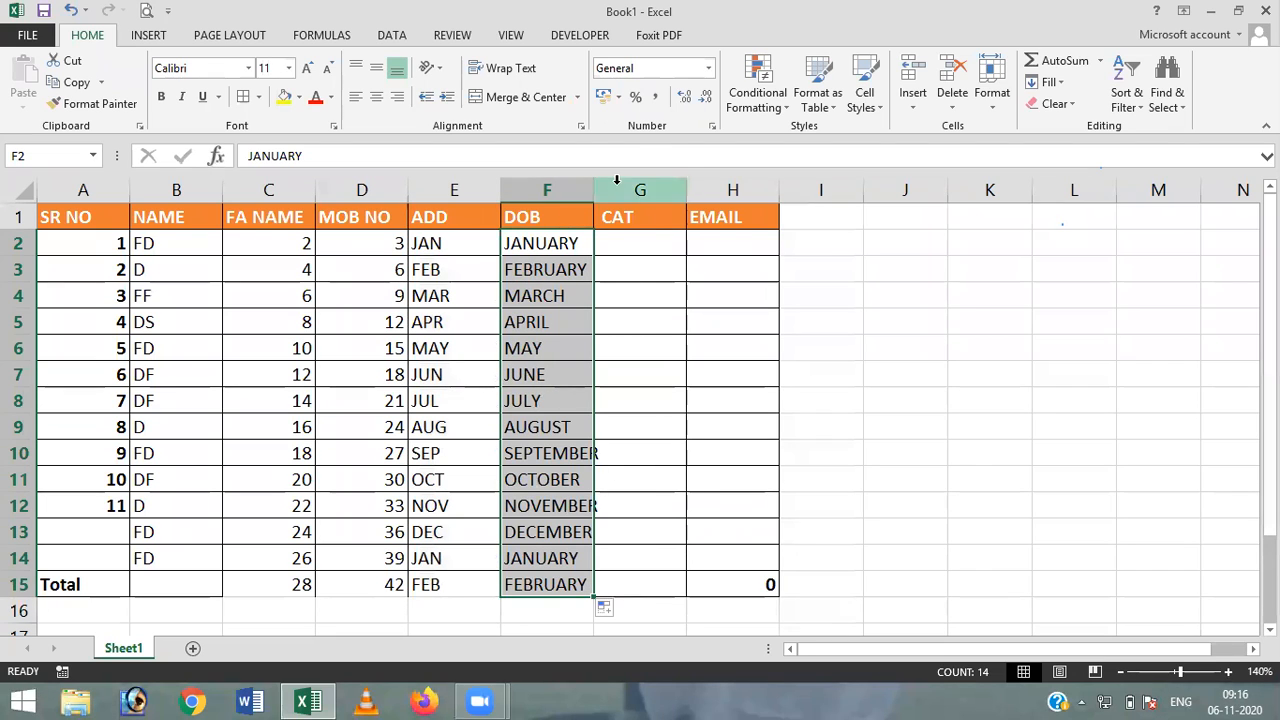
left_click_drag(592, 188, 659, 216)
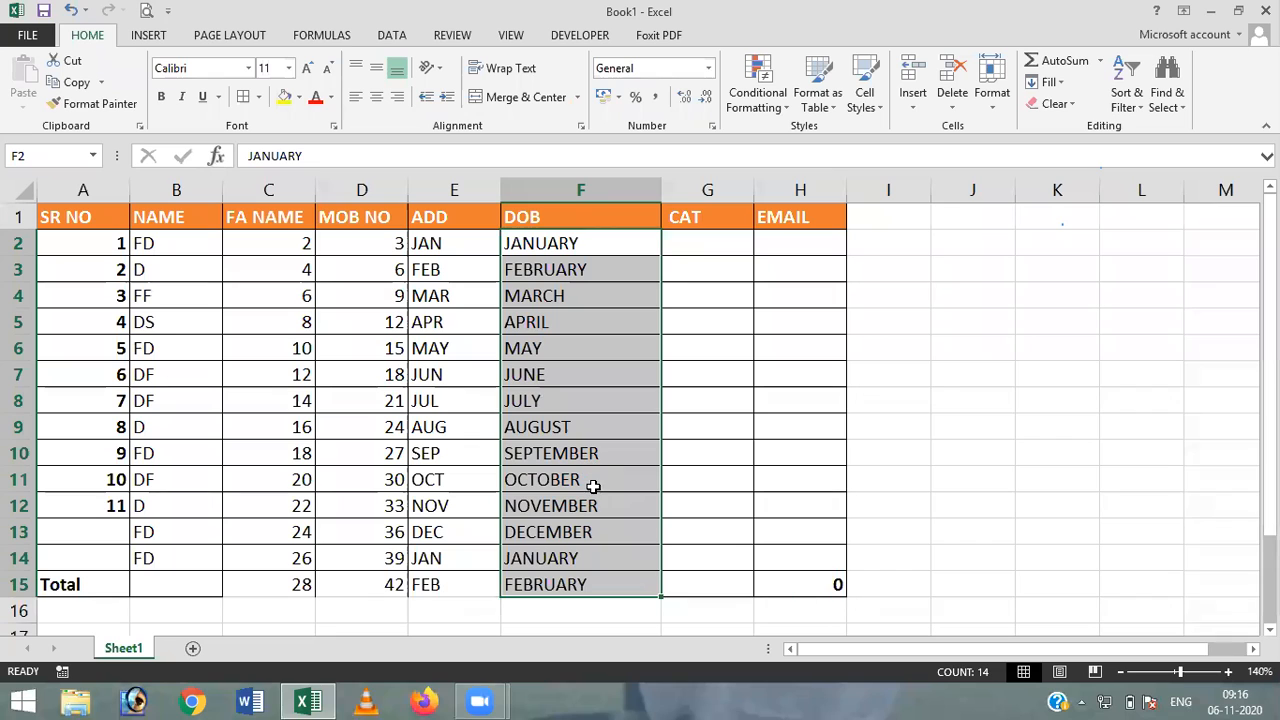
Enter SUNDAY in G2 under CAT and fill the weekday names down to G15
left_click(717, 247)
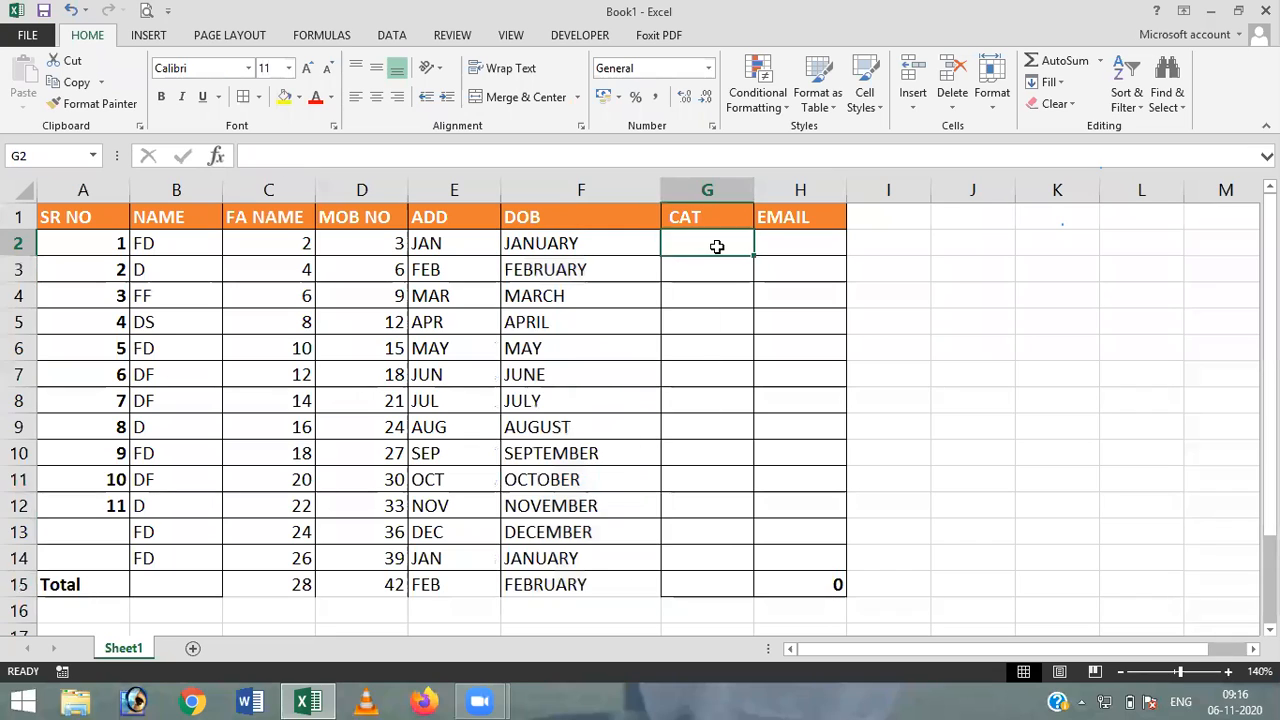
type("SUNDAY")
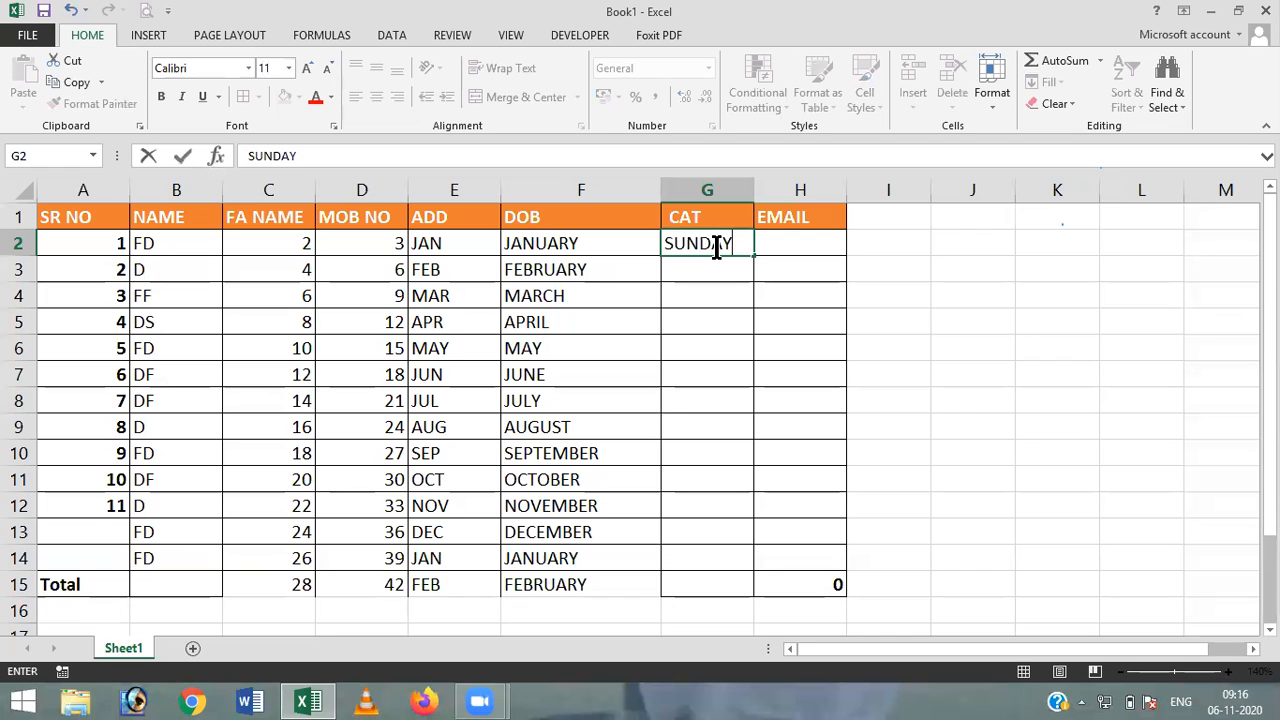
key("Return")
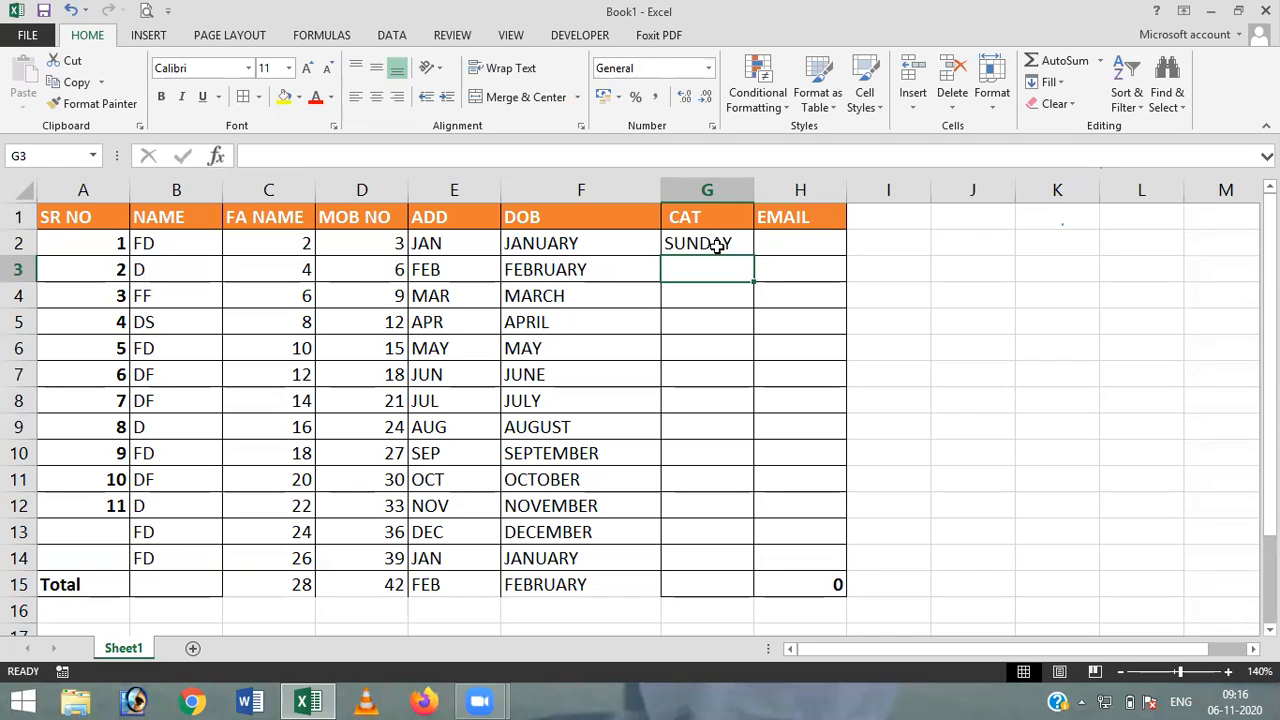
left_click(717, 247)
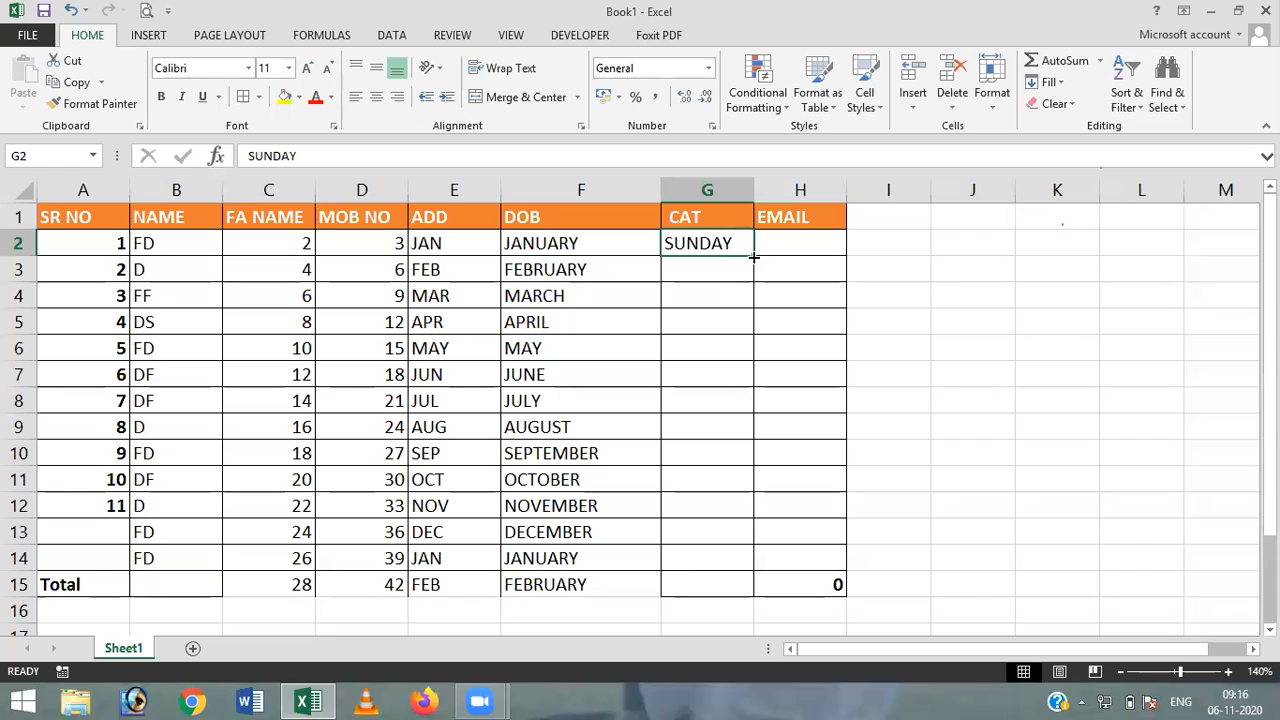
left_click_drag(754, 257, 757, 596)
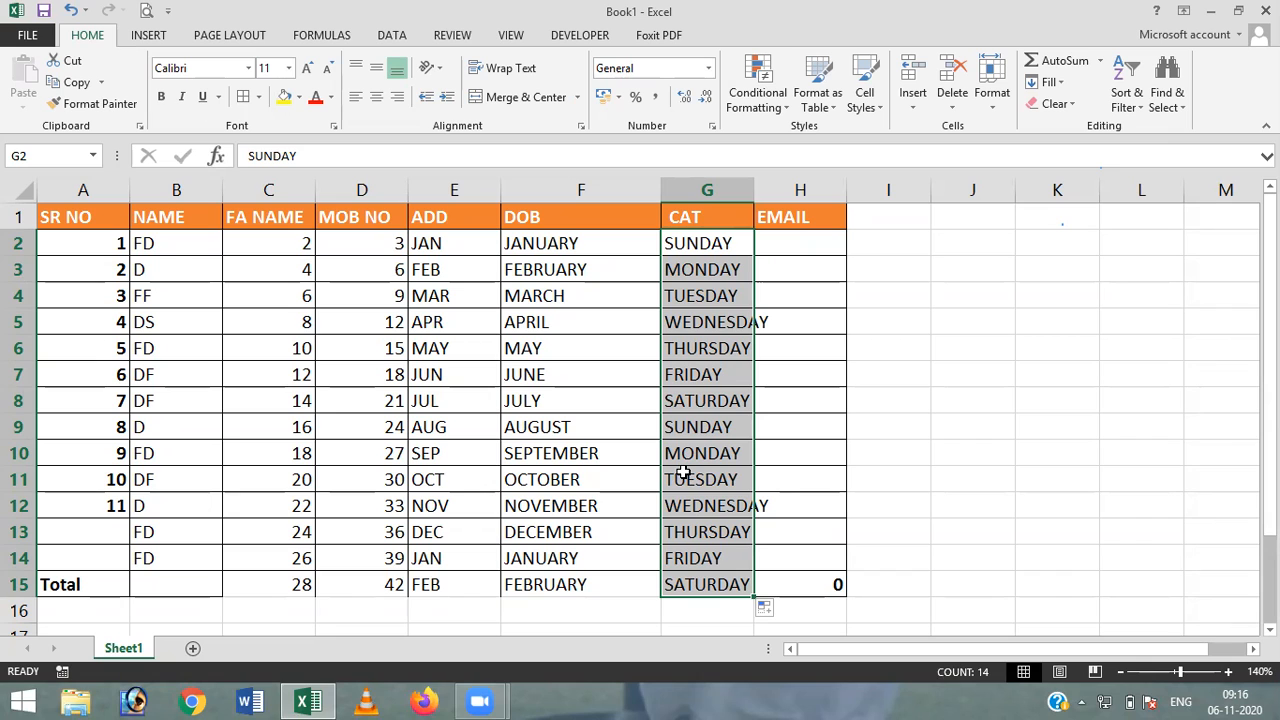
Enter 1 in H2 under EMAIL and fill it down to H14
left_click(807, 243)
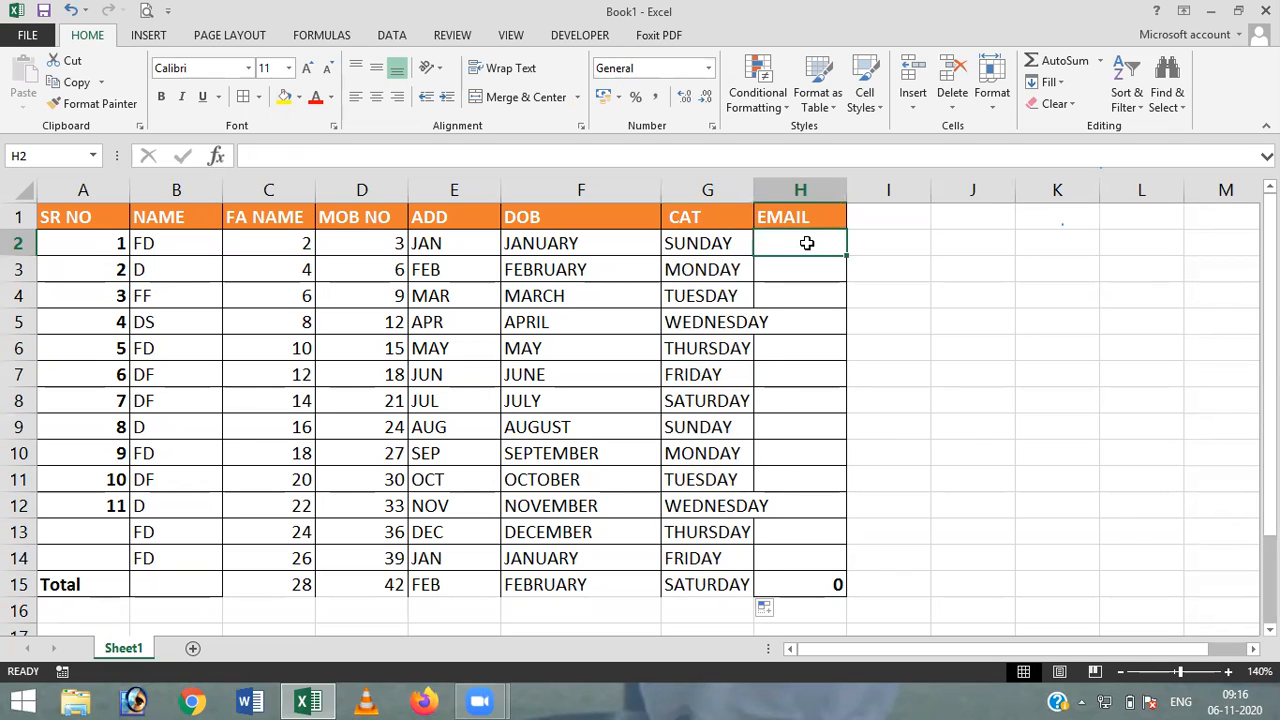
type("1")
key("Return")
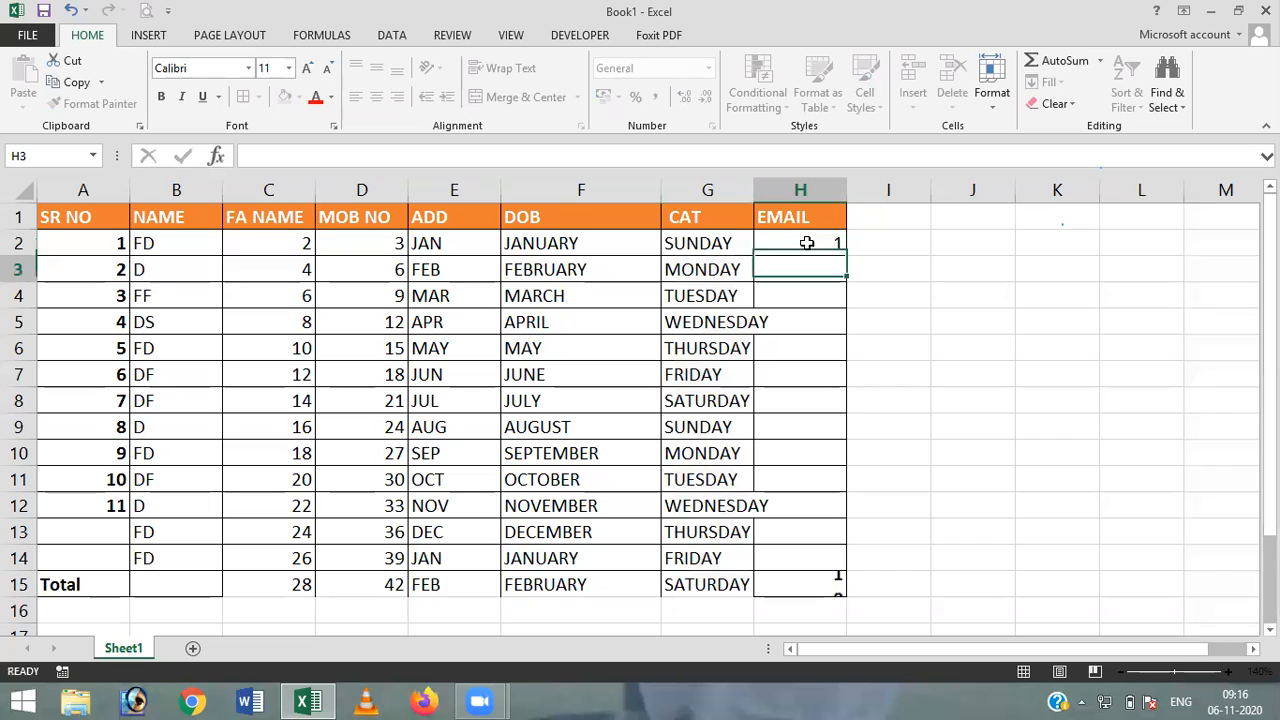
left_click(812, 243)
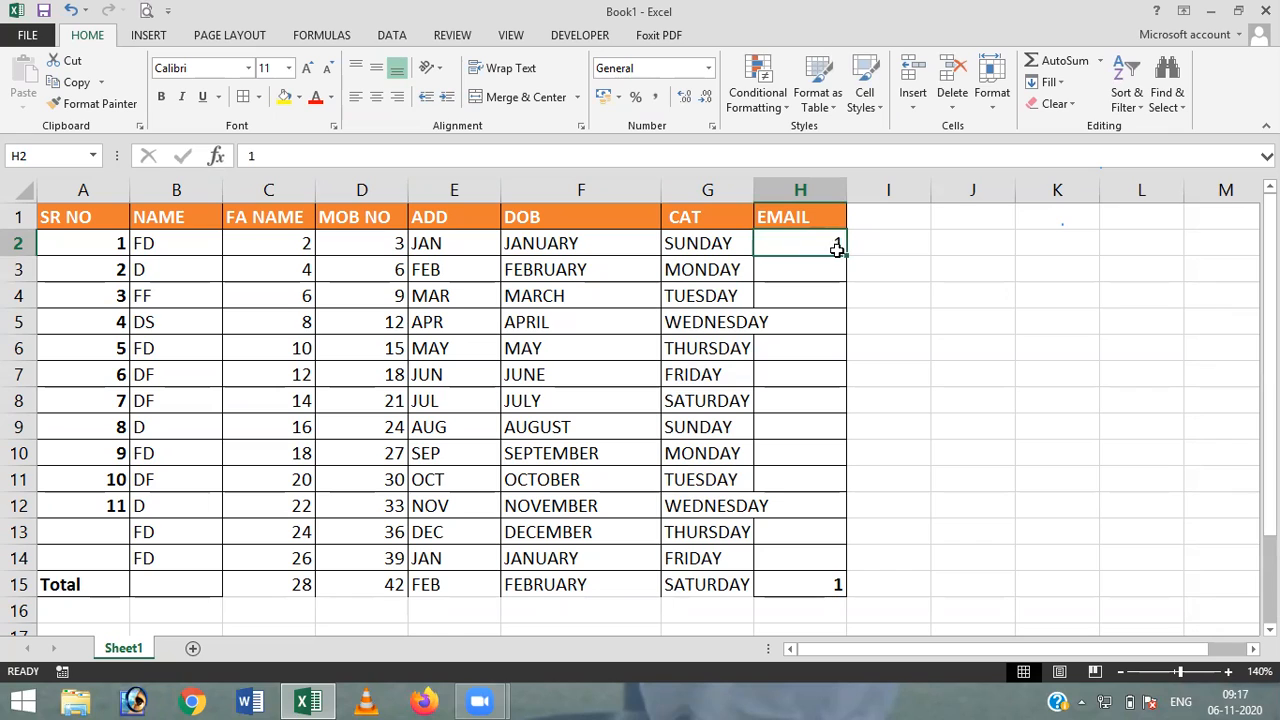
left_click_drag(845, 256, 847, 576)
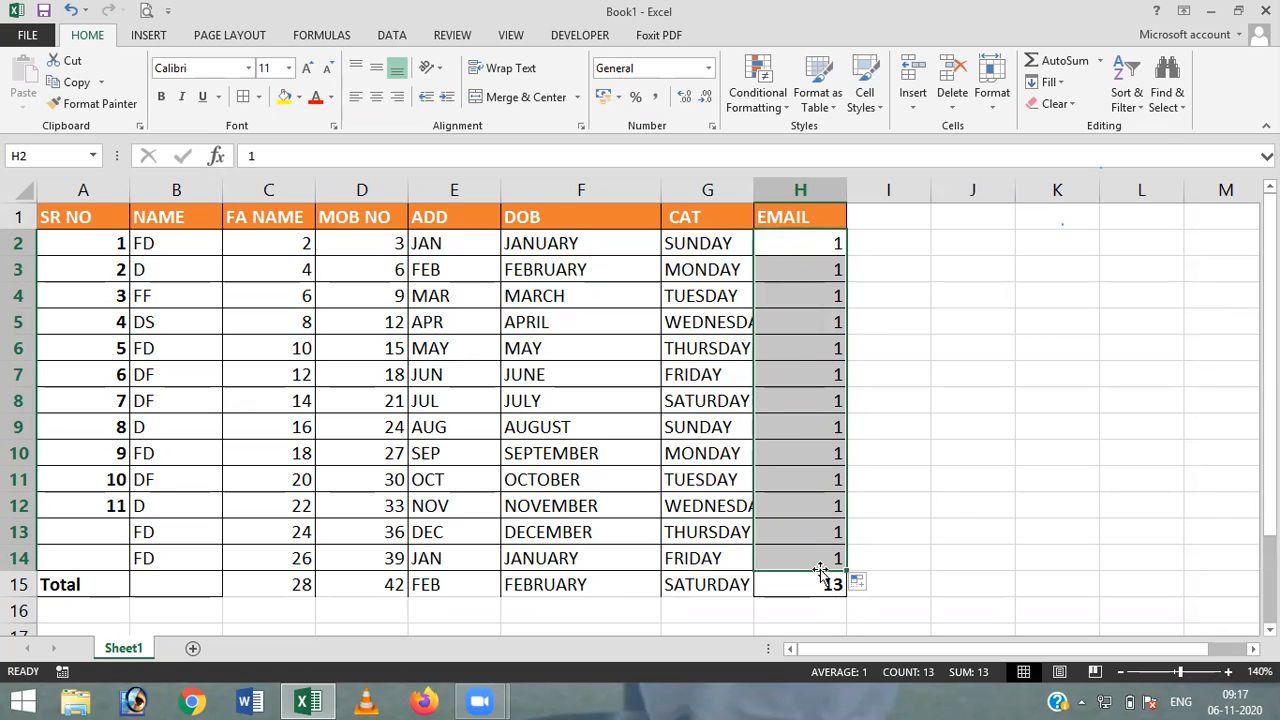
Change the fill of H2:H14 to Fill Series, and return it to Copy Cells
left_click(874, 589)
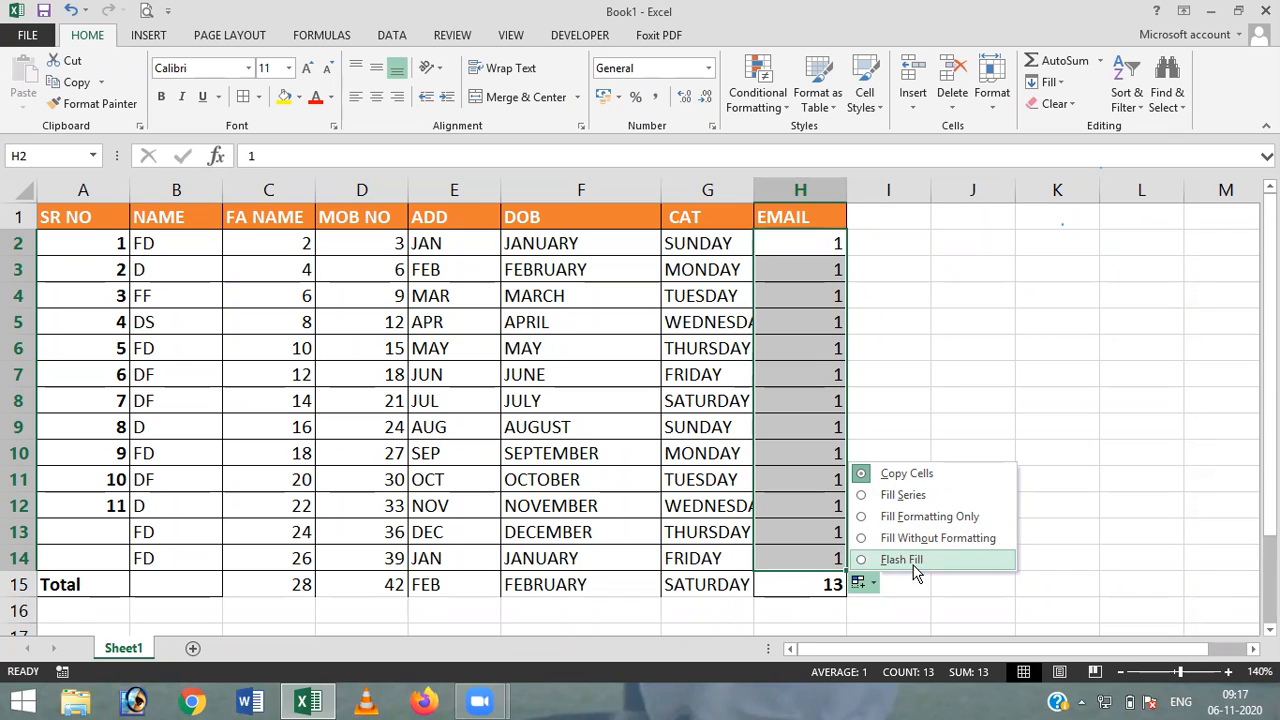
left_click(905, 496)
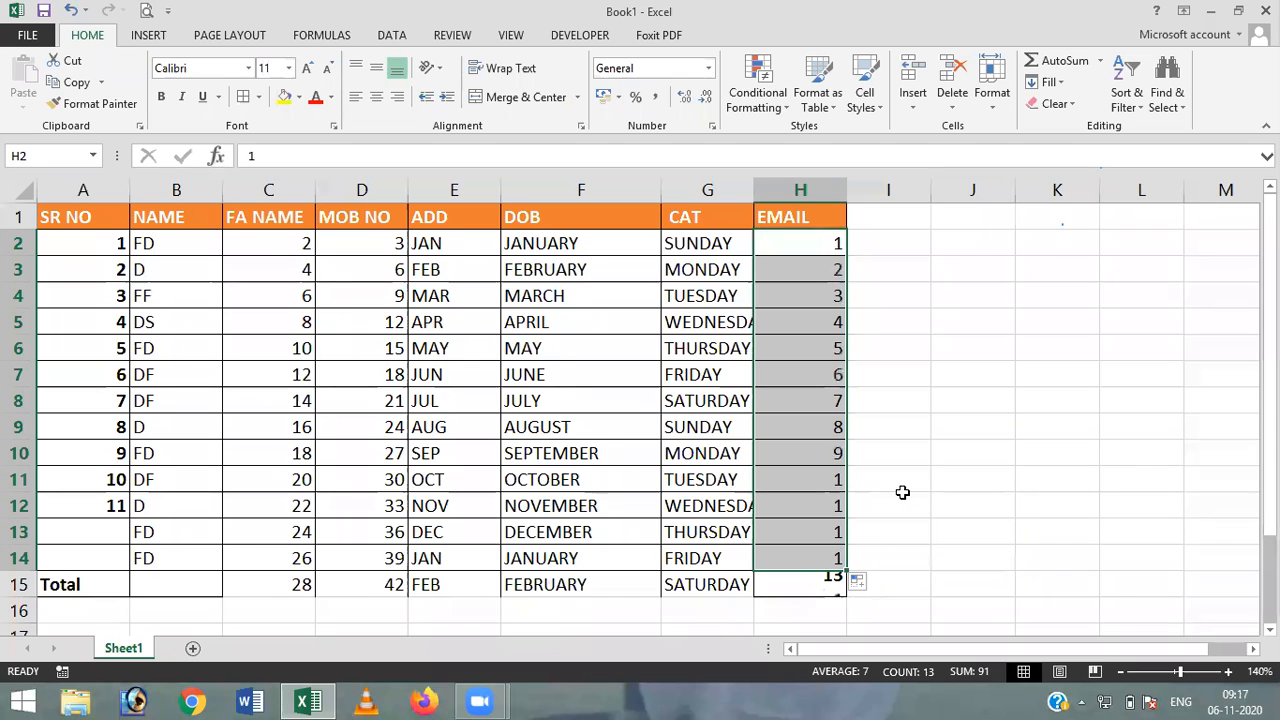
left_click(860, 584)
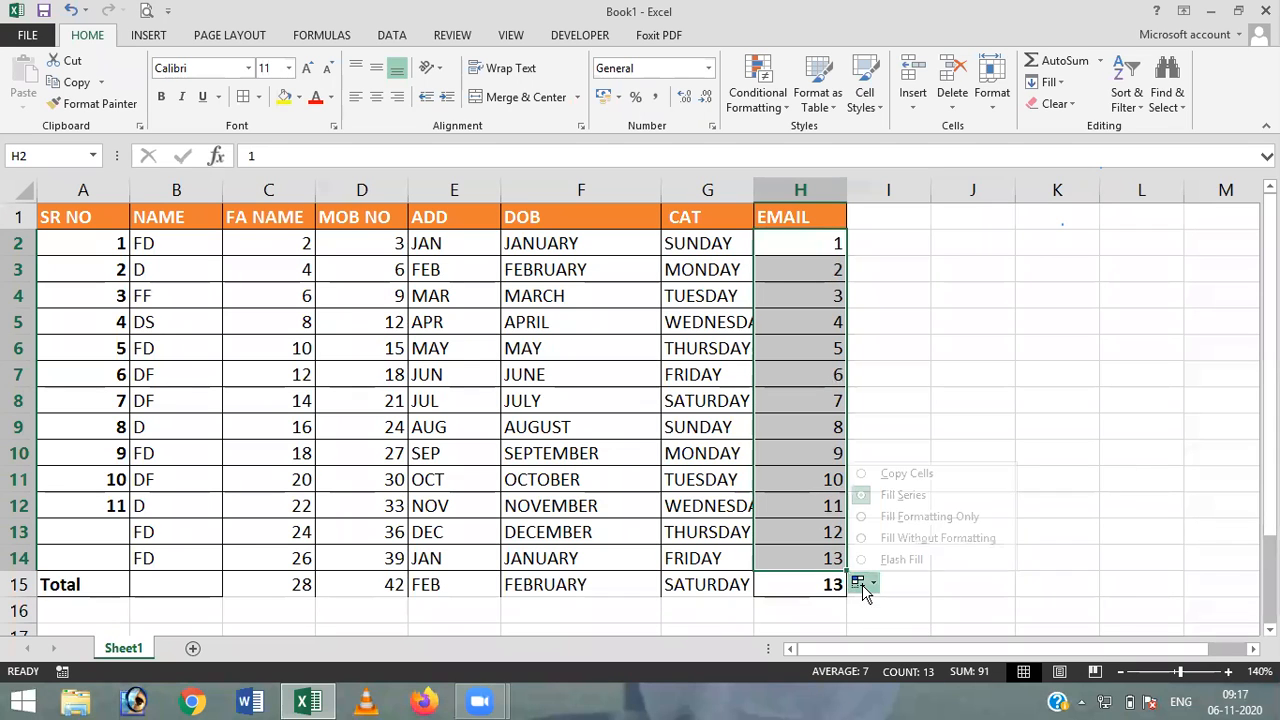
left_click(900, 476)
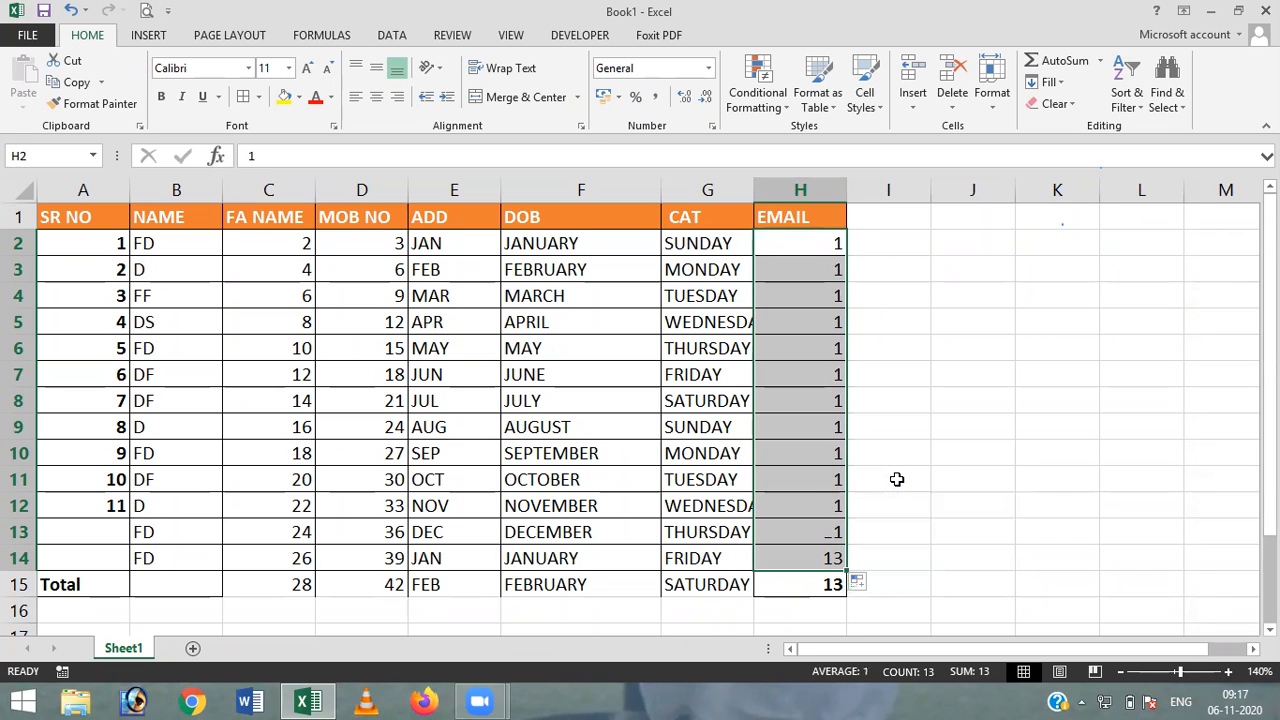
Switch the fill of H2:H14 to Fill Formatting Only, followed by Fill Without Formatting
left_click(870, 588)
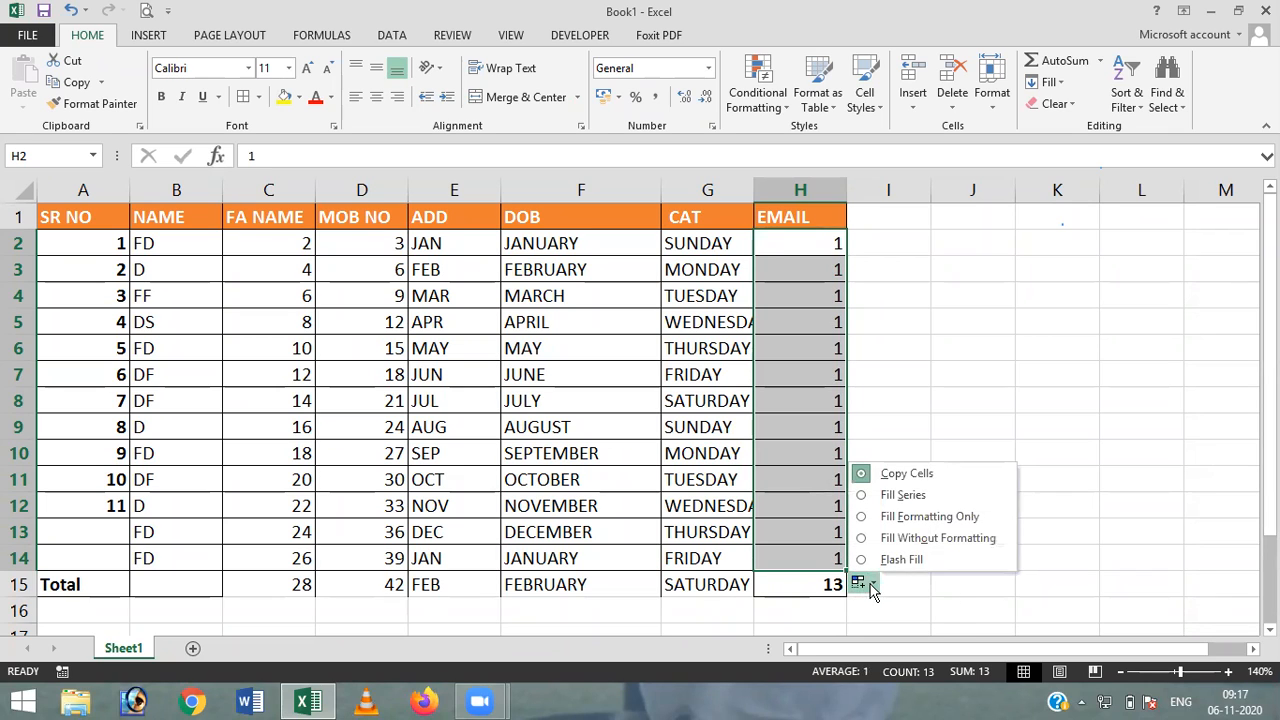
left_click(938, 521)
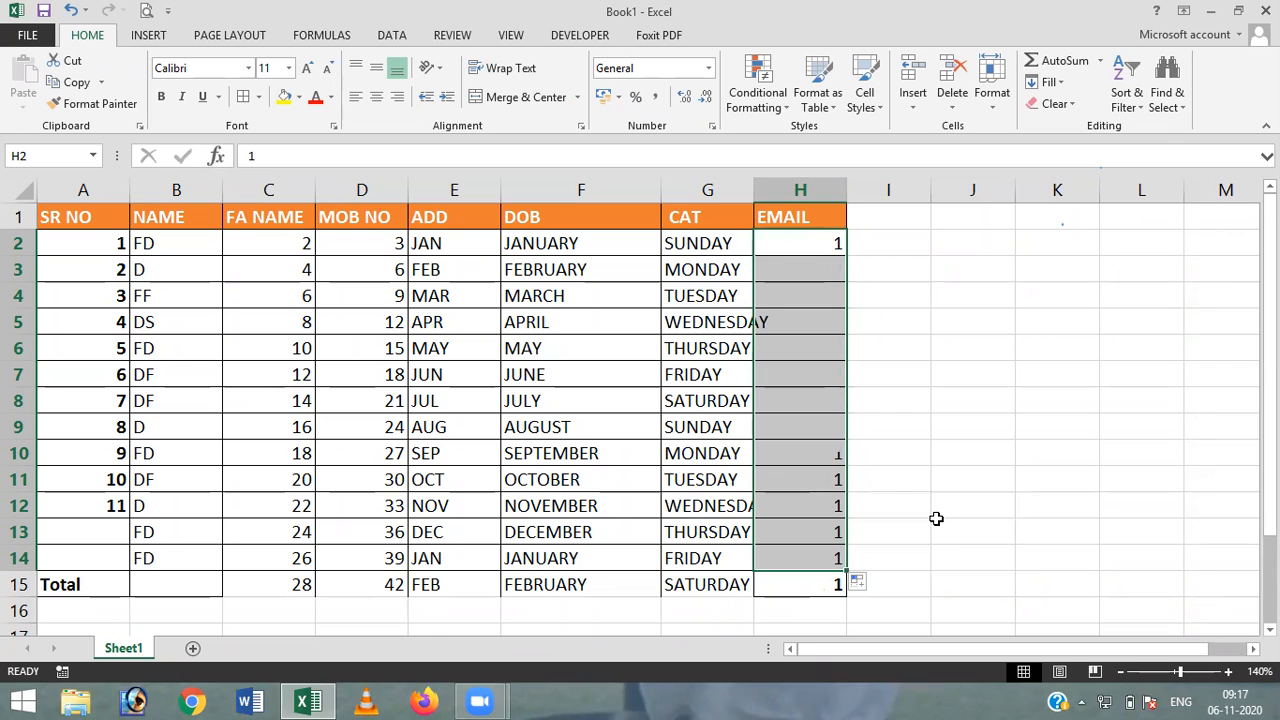
left_click(870, 592)
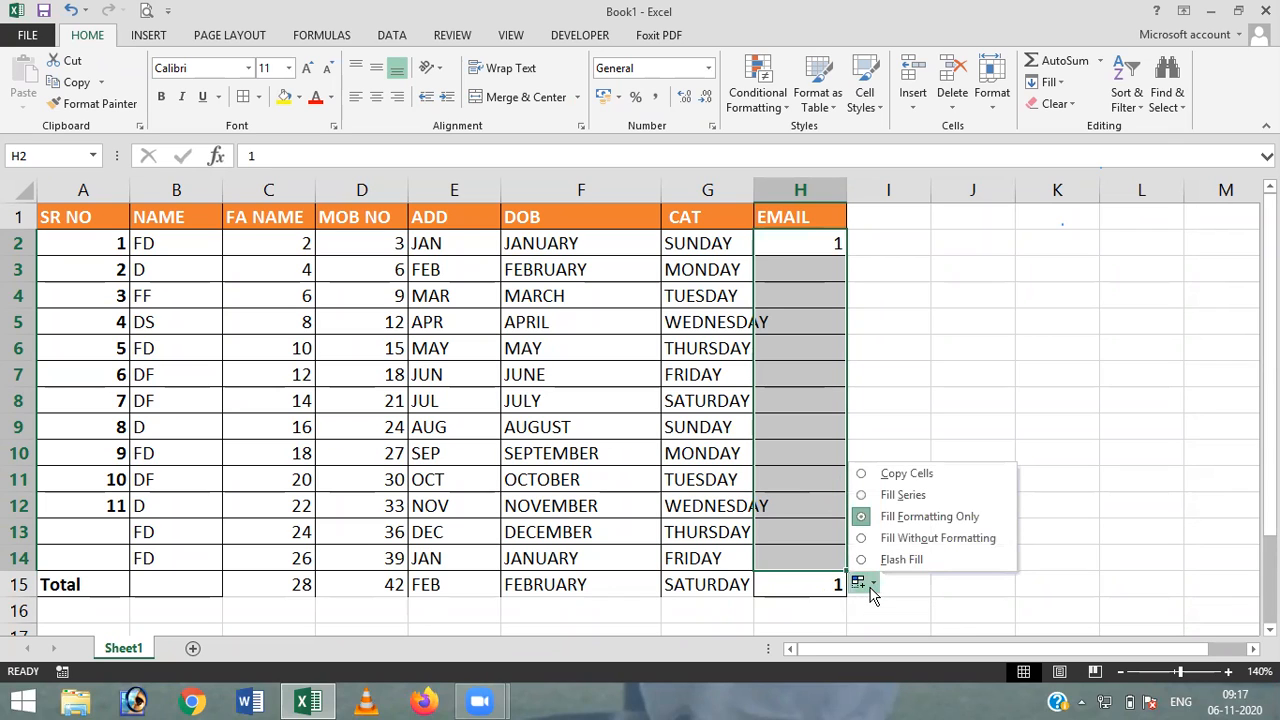
left_click(912, 546)
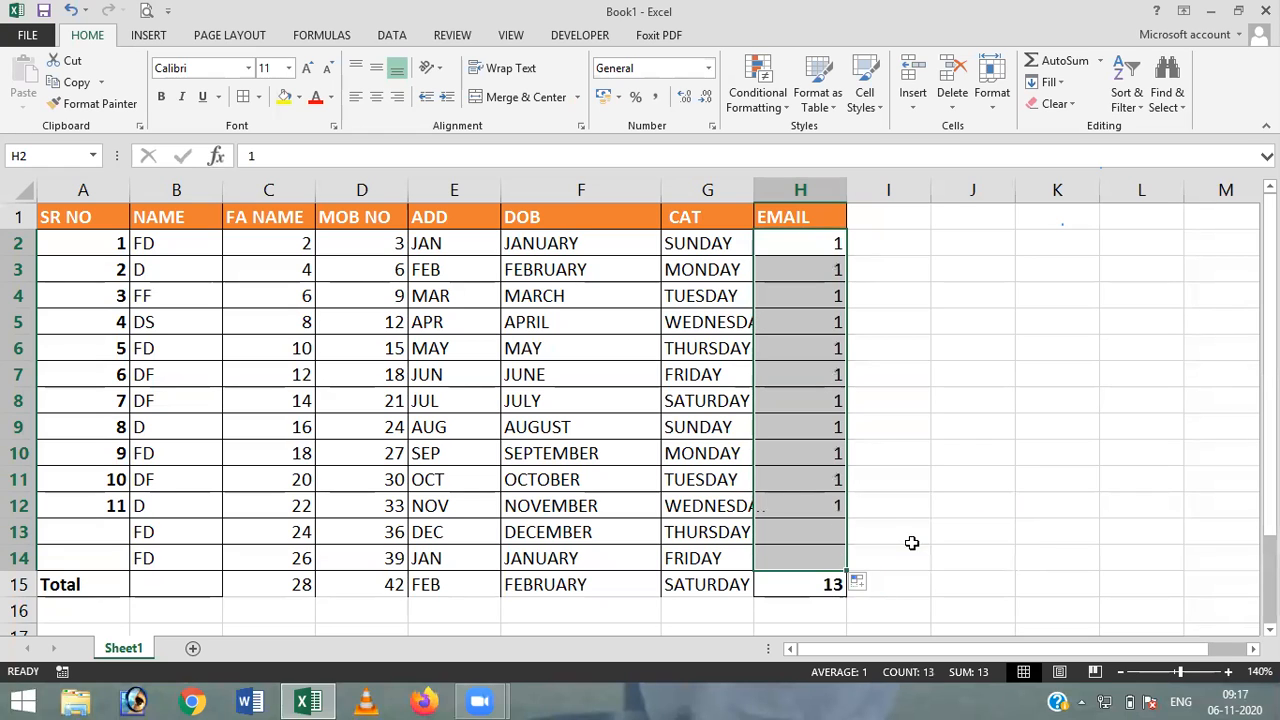
Apply Flash Fill to H2:H14, and set the fill back to Copy Cells
left_click(860, 584)
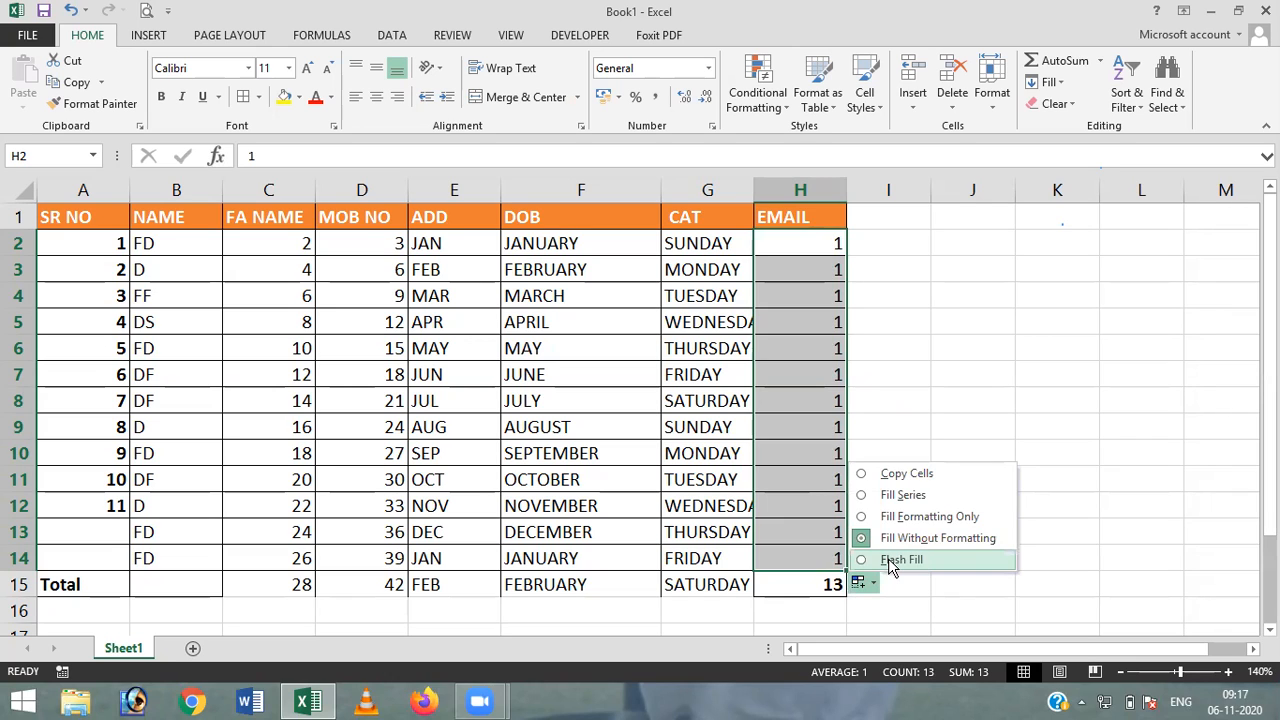
left_click(888, 558)
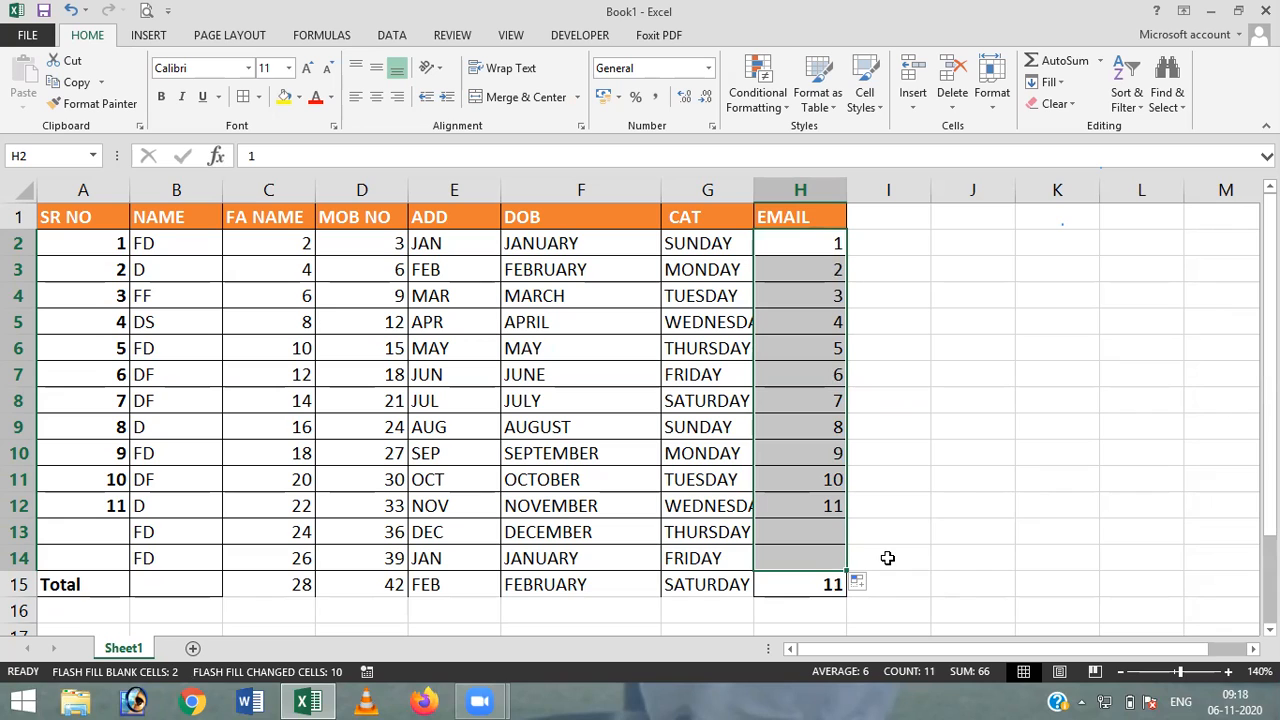
left_click(860, 584)
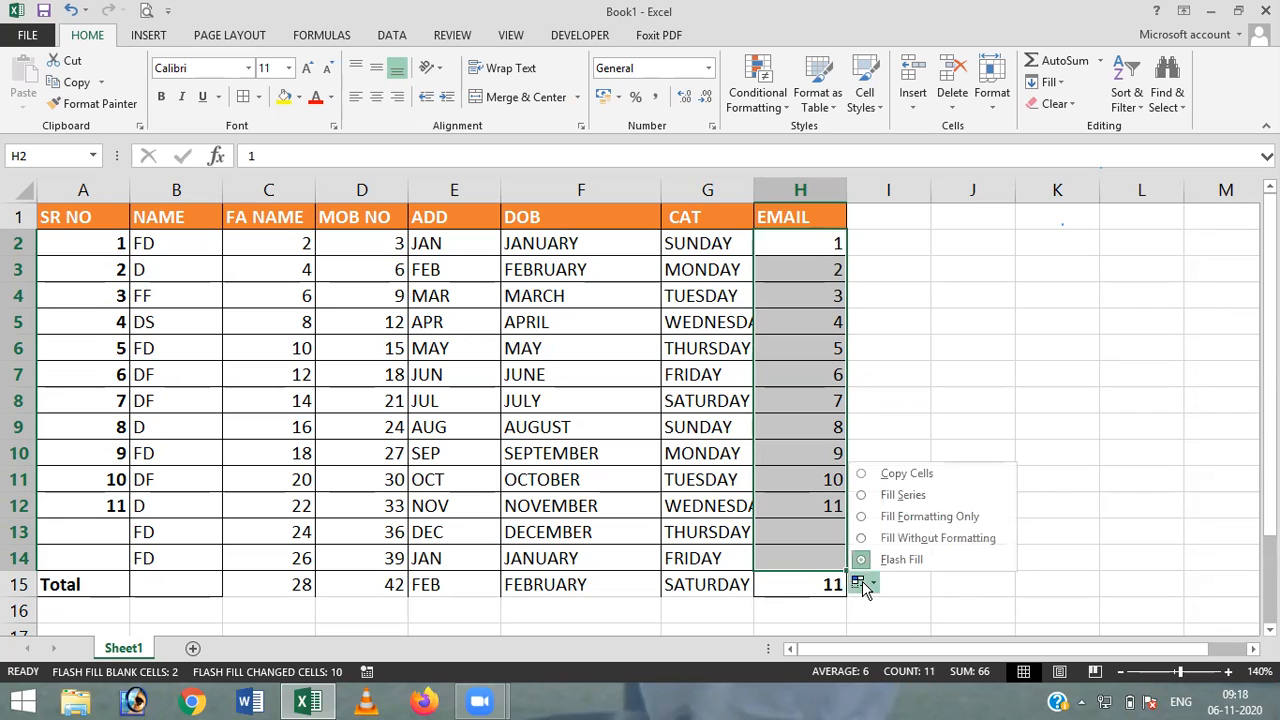
left_click(903, 475)
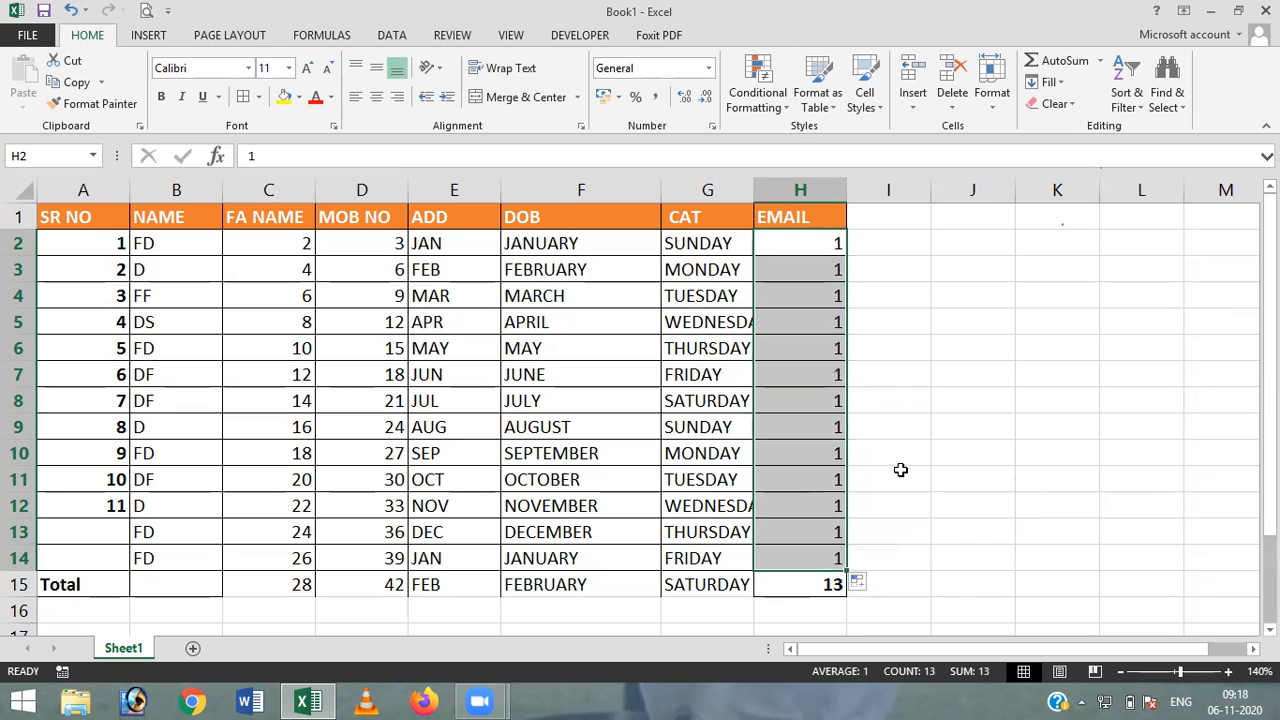
Format cell H2 under EMAIL with a red font and a yellow fill colour
left_click_drag(805, 243, 805, 268)
left_click(805, 243)
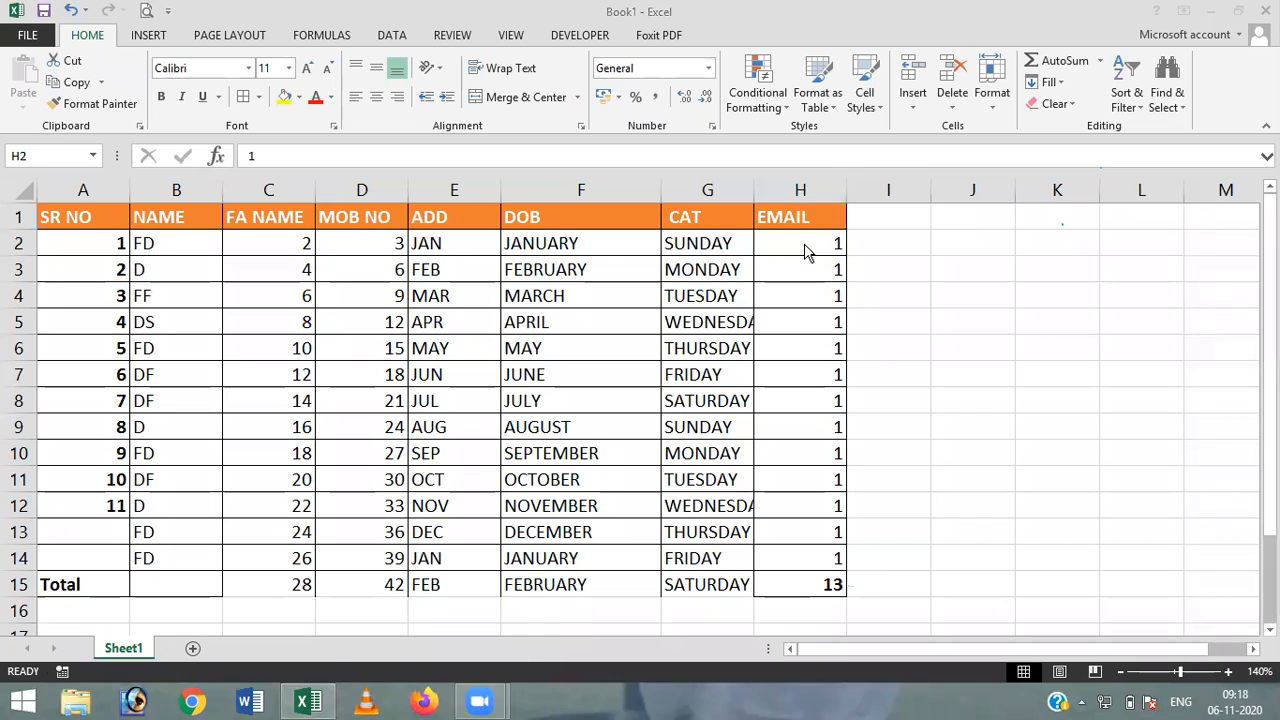
key("super+c")
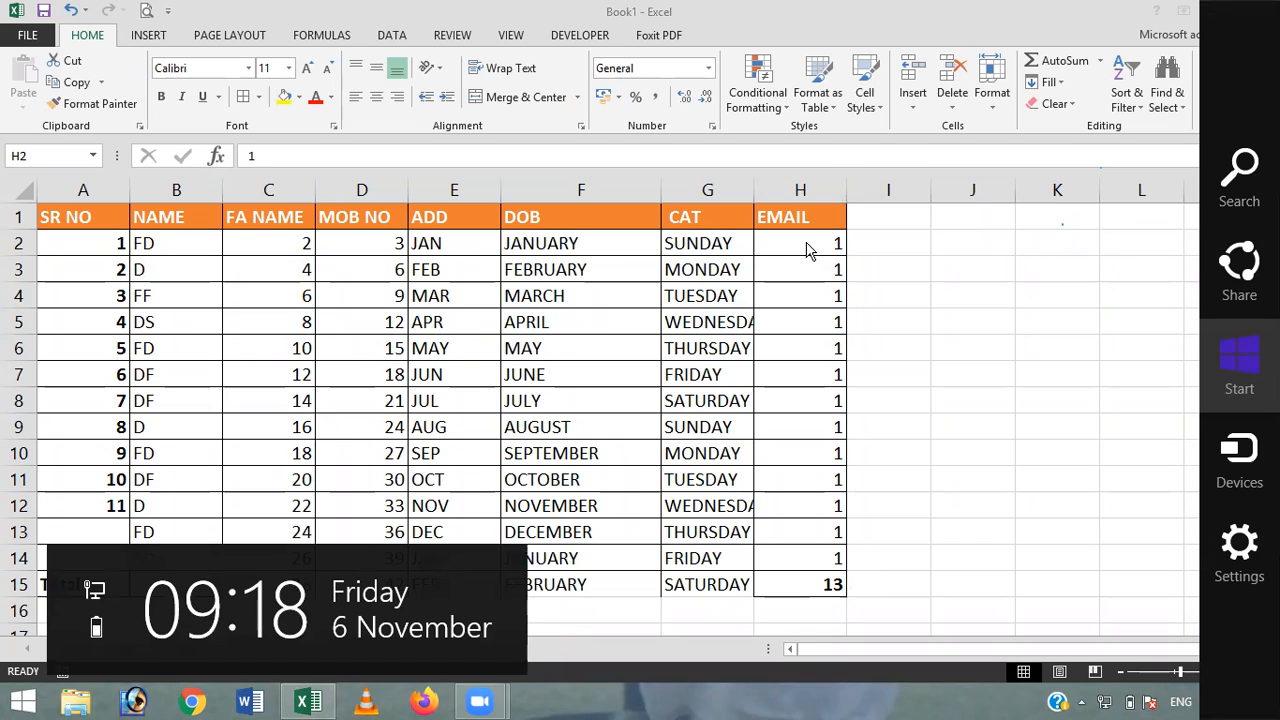
left_click(805, 243)
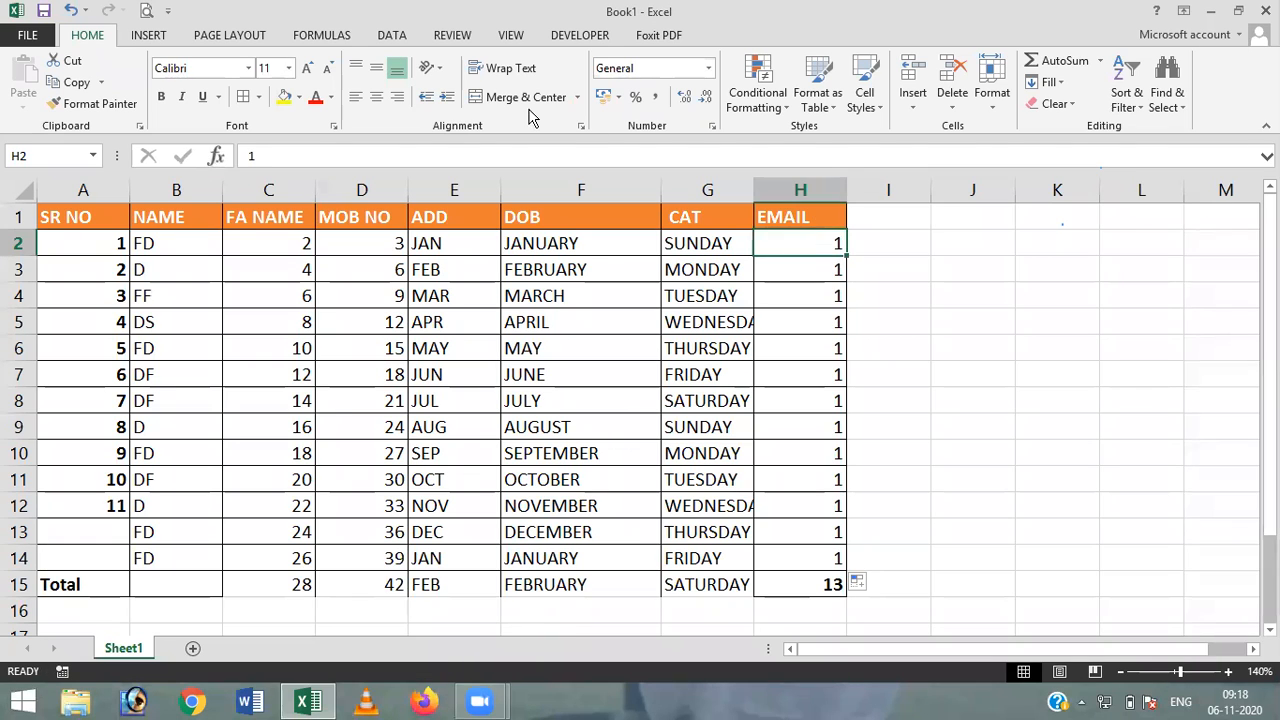
left_click(314, 98)
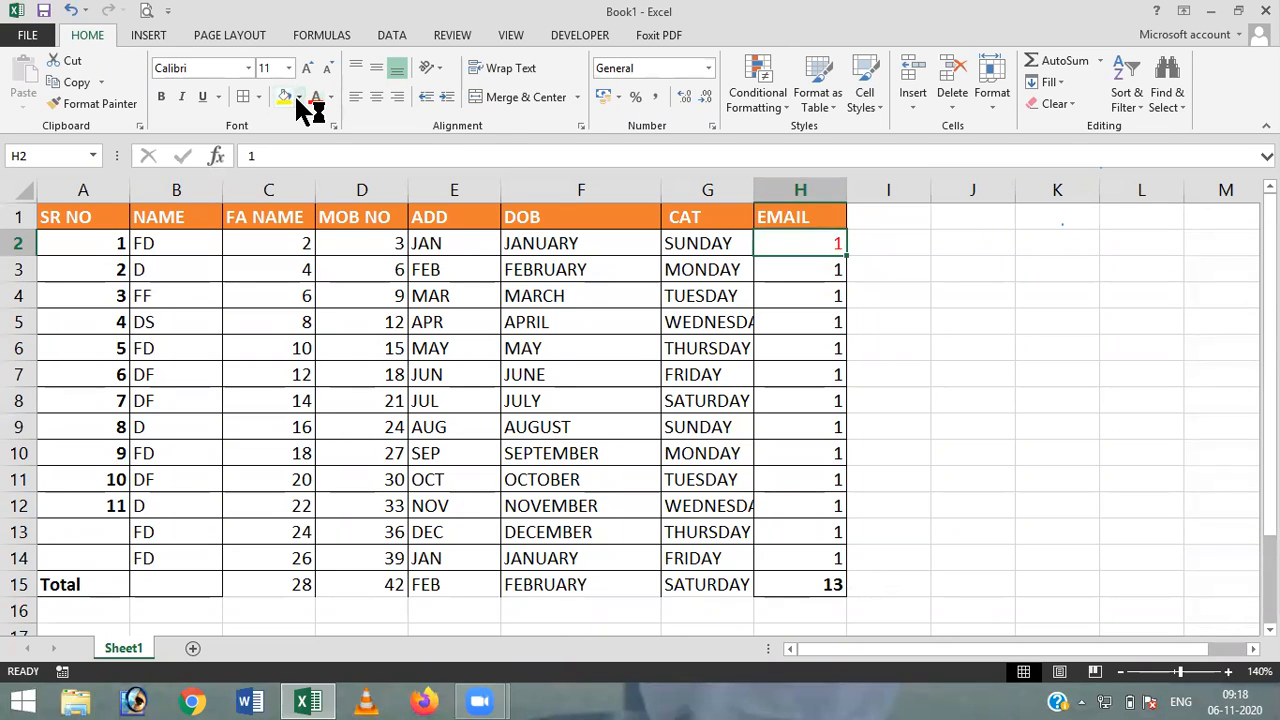
left_click(299, 98)
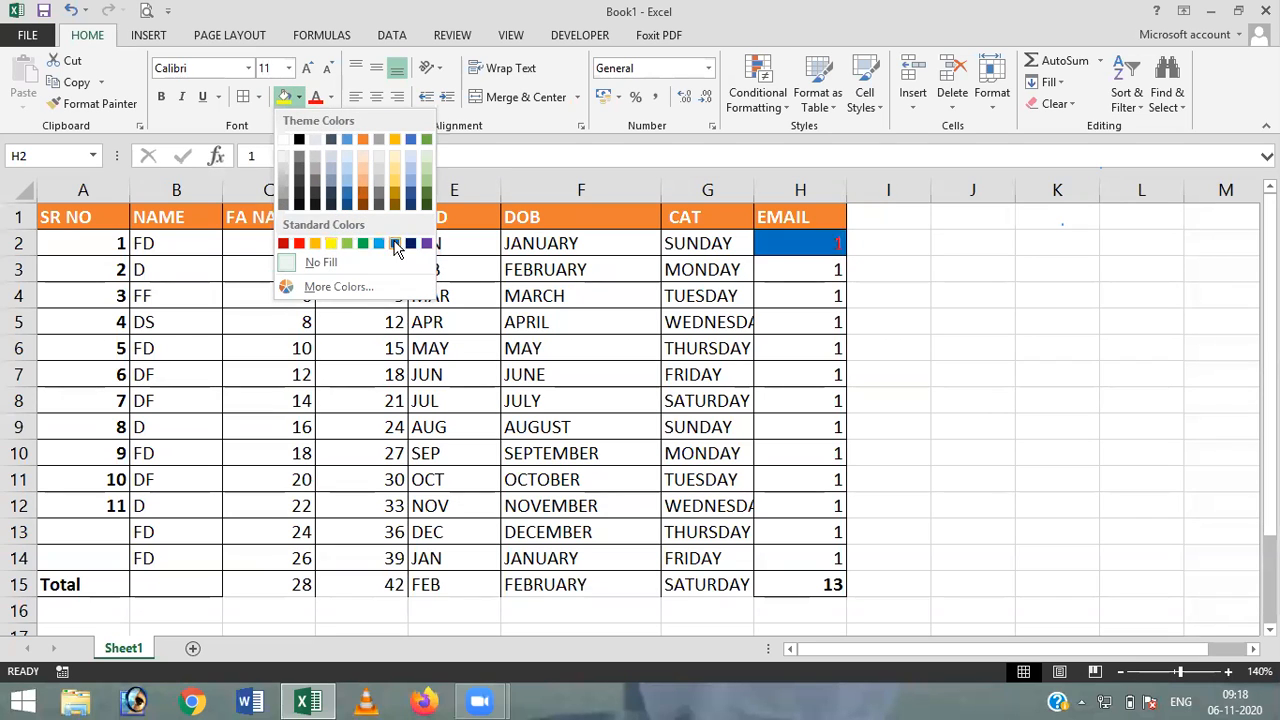
left_click(333, 245)
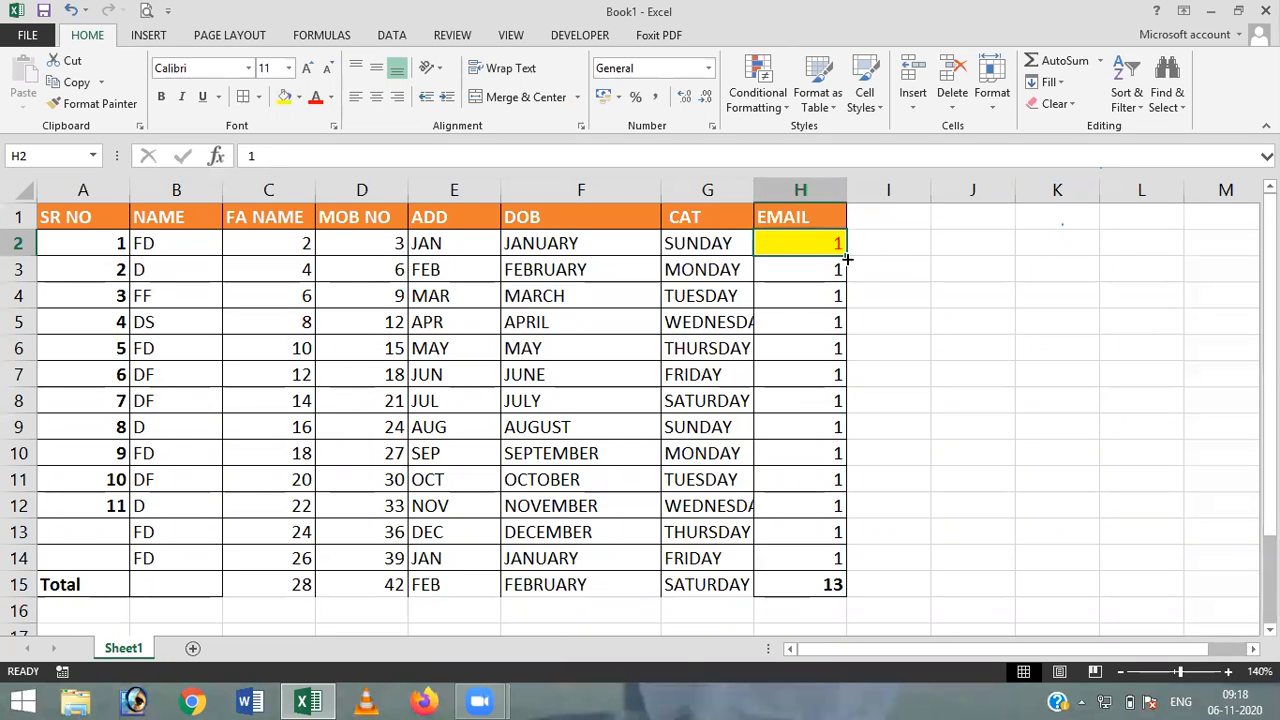
Fill the formatted H2 down to H14, trying Fill Series and Fill Formatting Only
left_click_drag(847, 256, 840, 560)
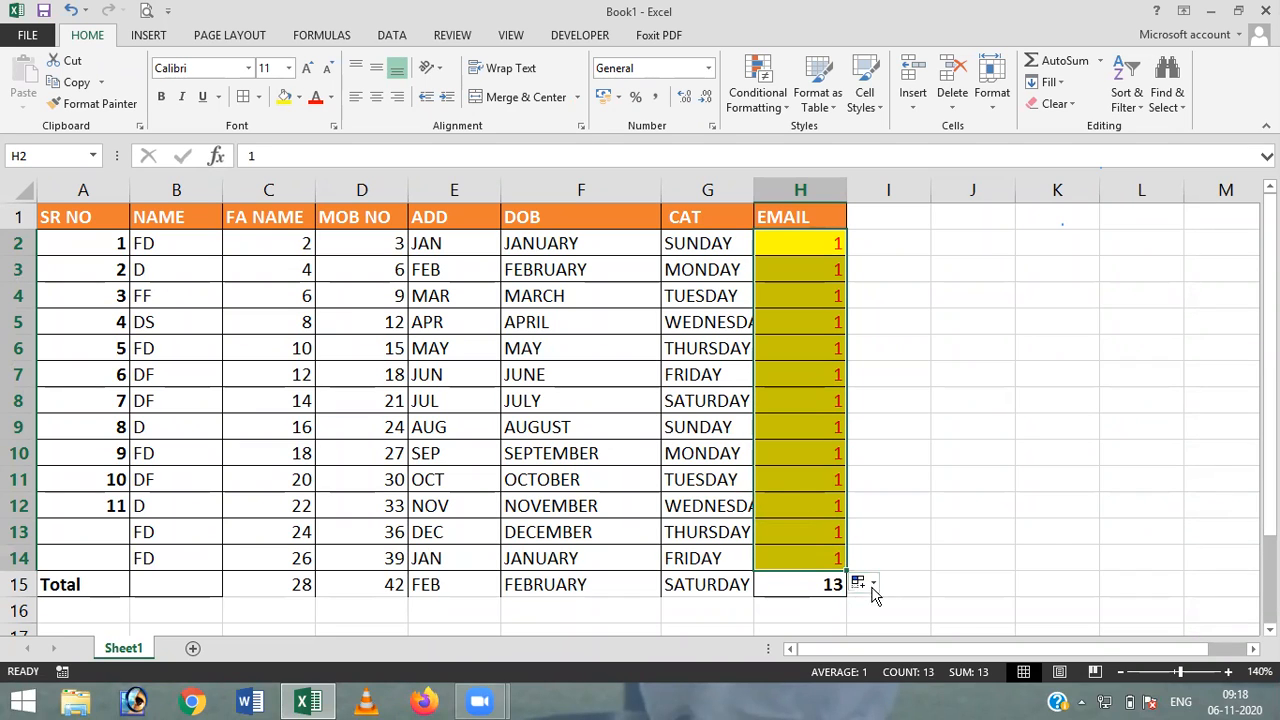
left_click(872, 588)
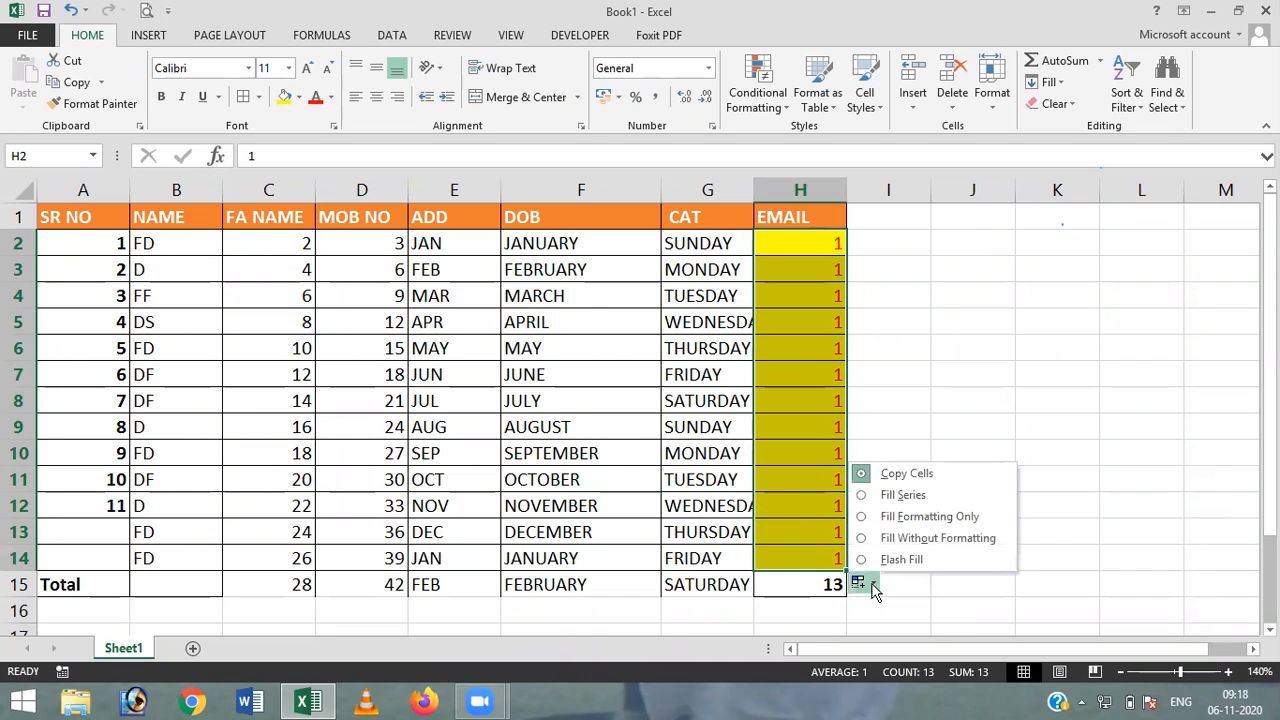
left_click(899, 497)
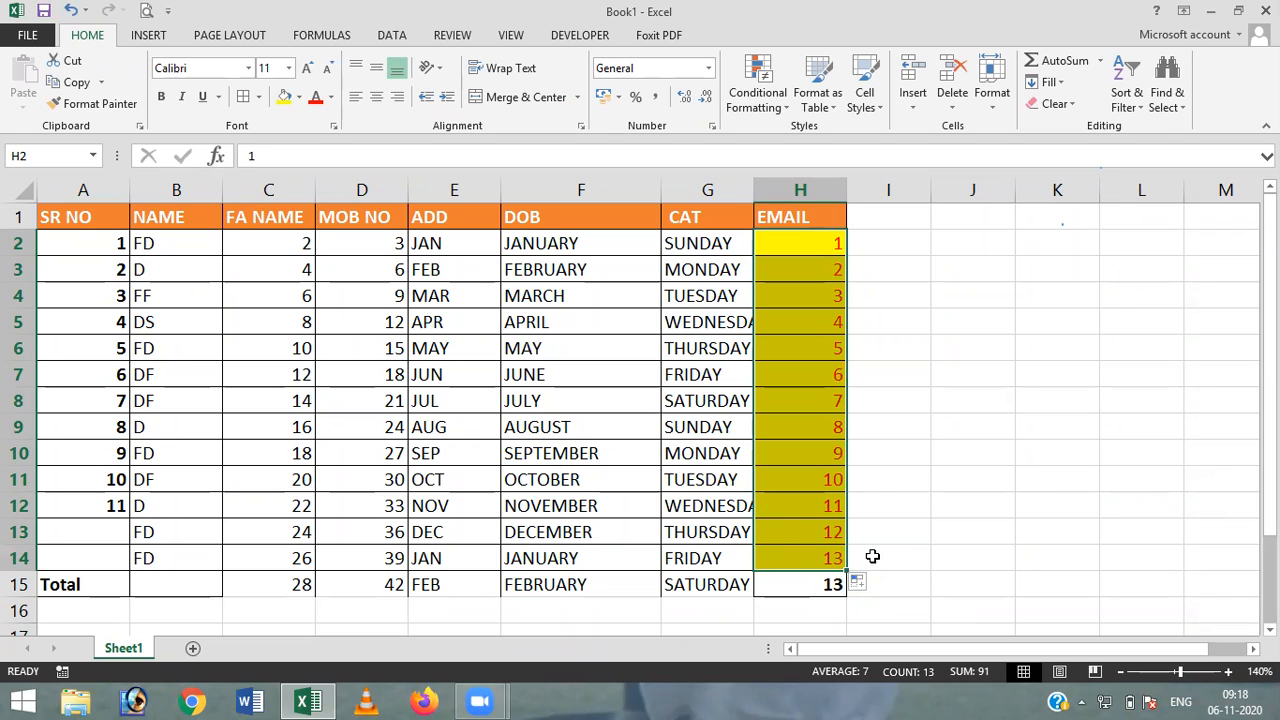
left_click(862, 584)
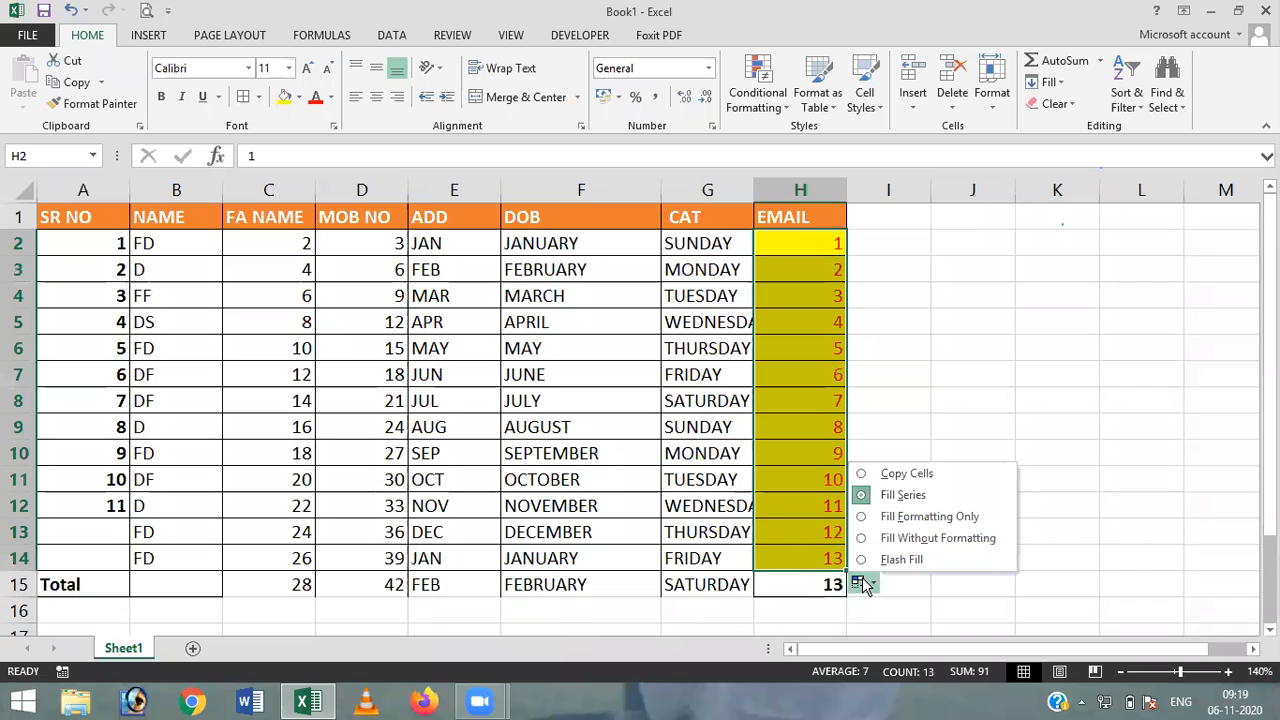
left_click(928, 516)
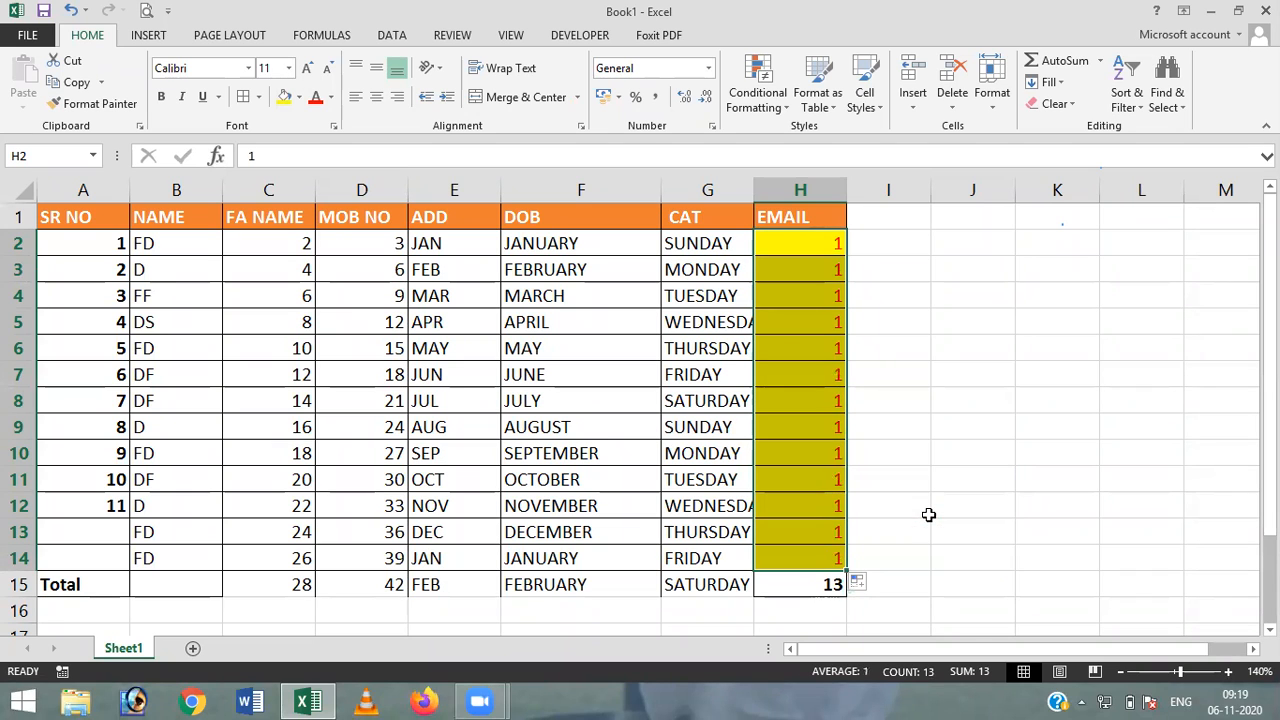
Delete the contents of H3:H14 in the EMAIL column
left_click(807, 271)
key("shift+Down")
key("shift+Down")
key("shift+Down")
key("shift+Down")
key("shift+Down")
key("shift+Down")
key("shift+Down")
key("shift+Down")
key("shift+Down")
key("shift+Down")
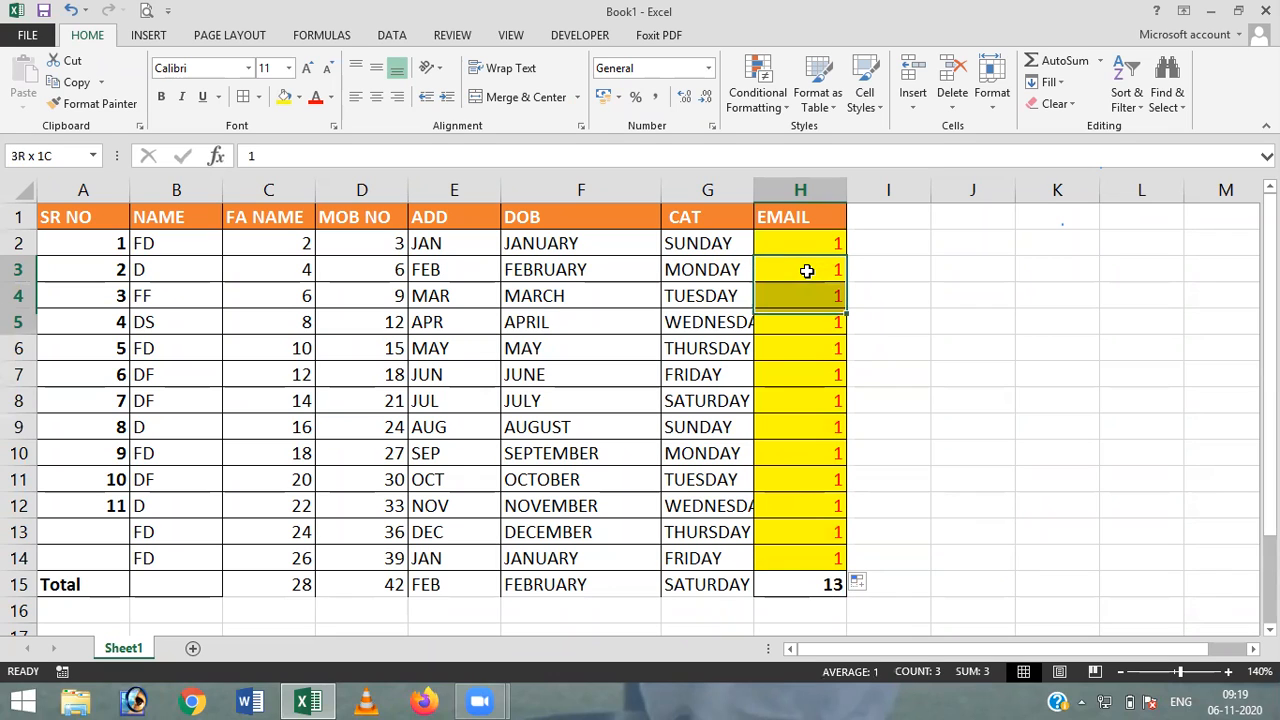
key("shift+Down")
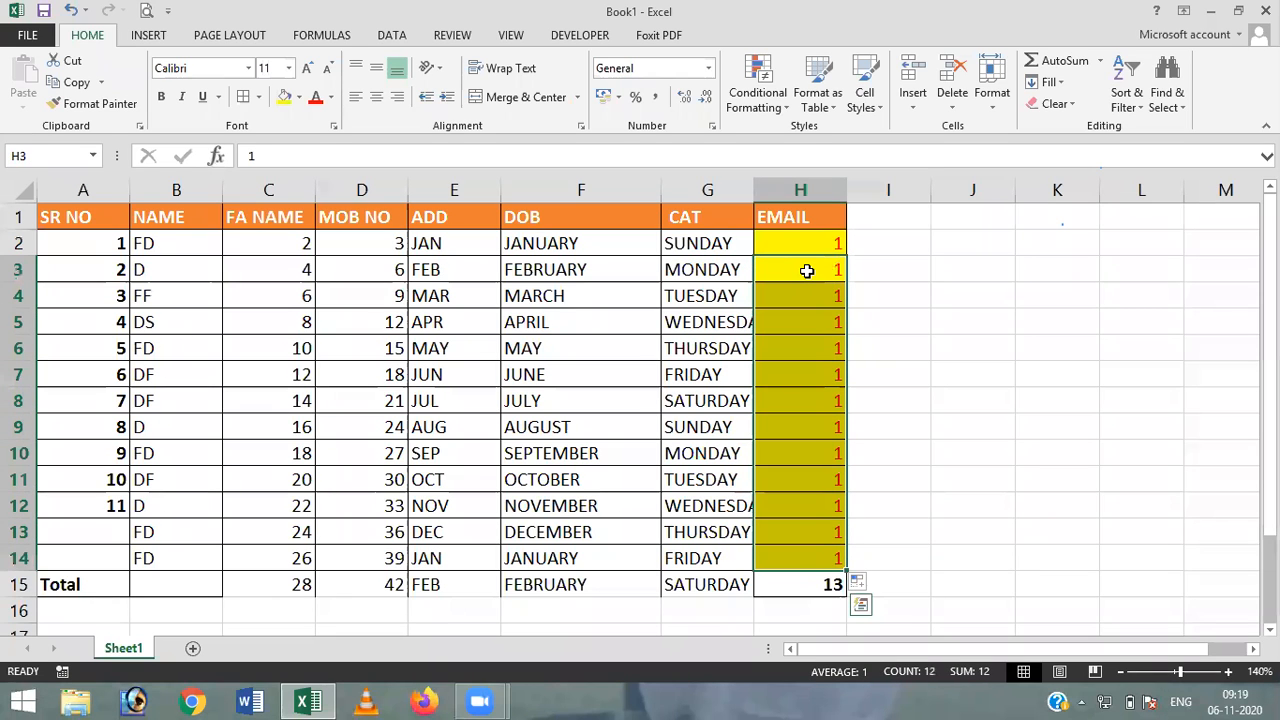
key("Delete")
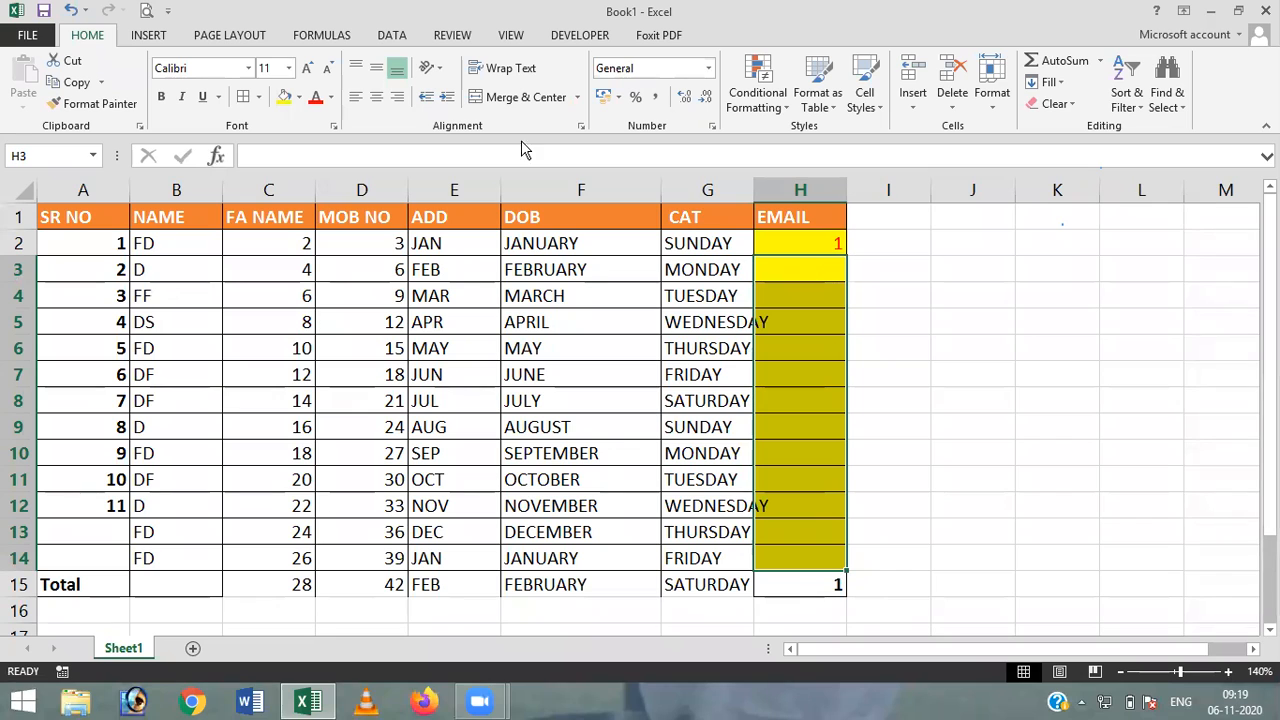
Remove the fill colour from H3:H14 and reset their font colour to Automatic
left_click(299, 97)
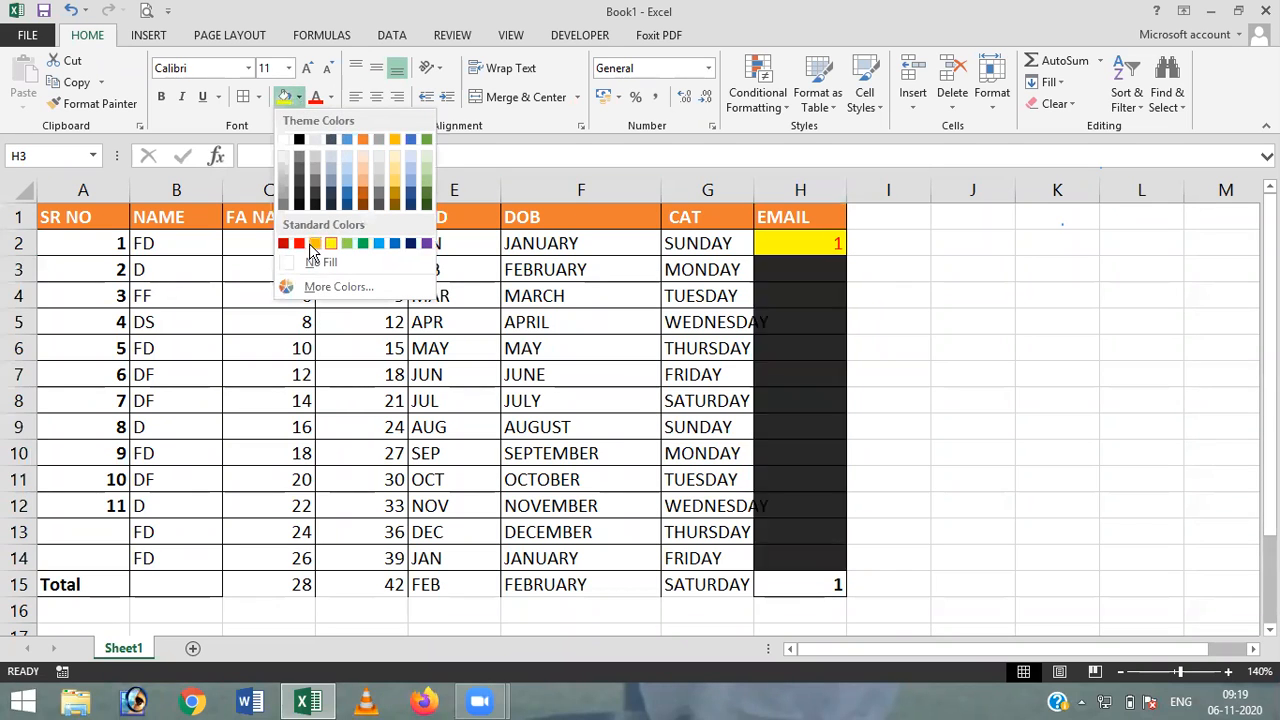
left_click(330, 264)
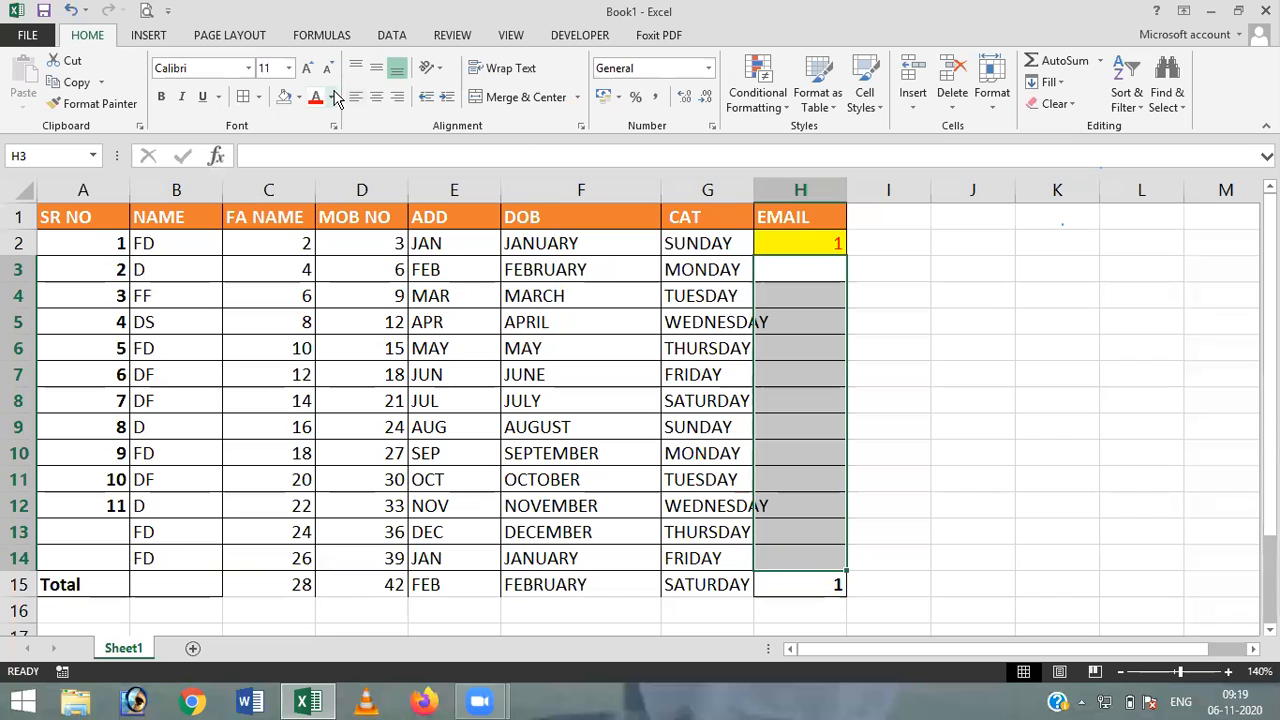
left_click(333, 97)
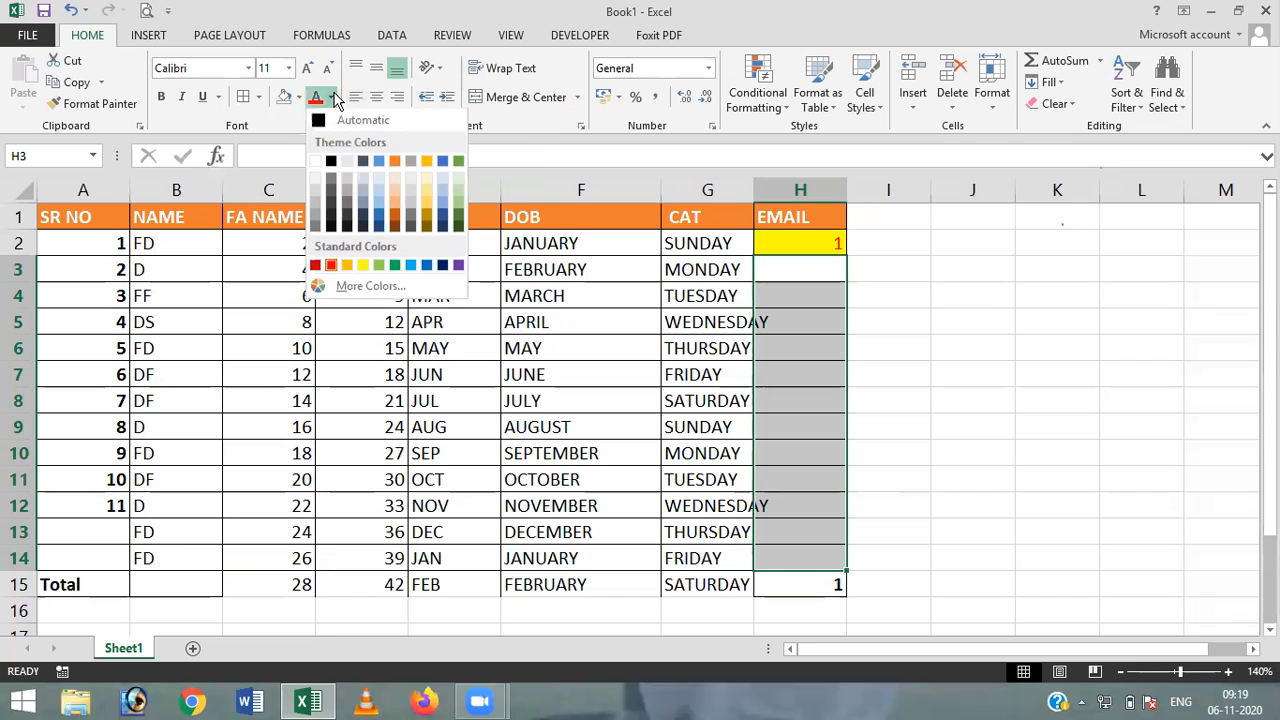
left_click(363, 120)
Copy the value and formatting of H2 down through H14 with the fill handle
left_click(800, 243)
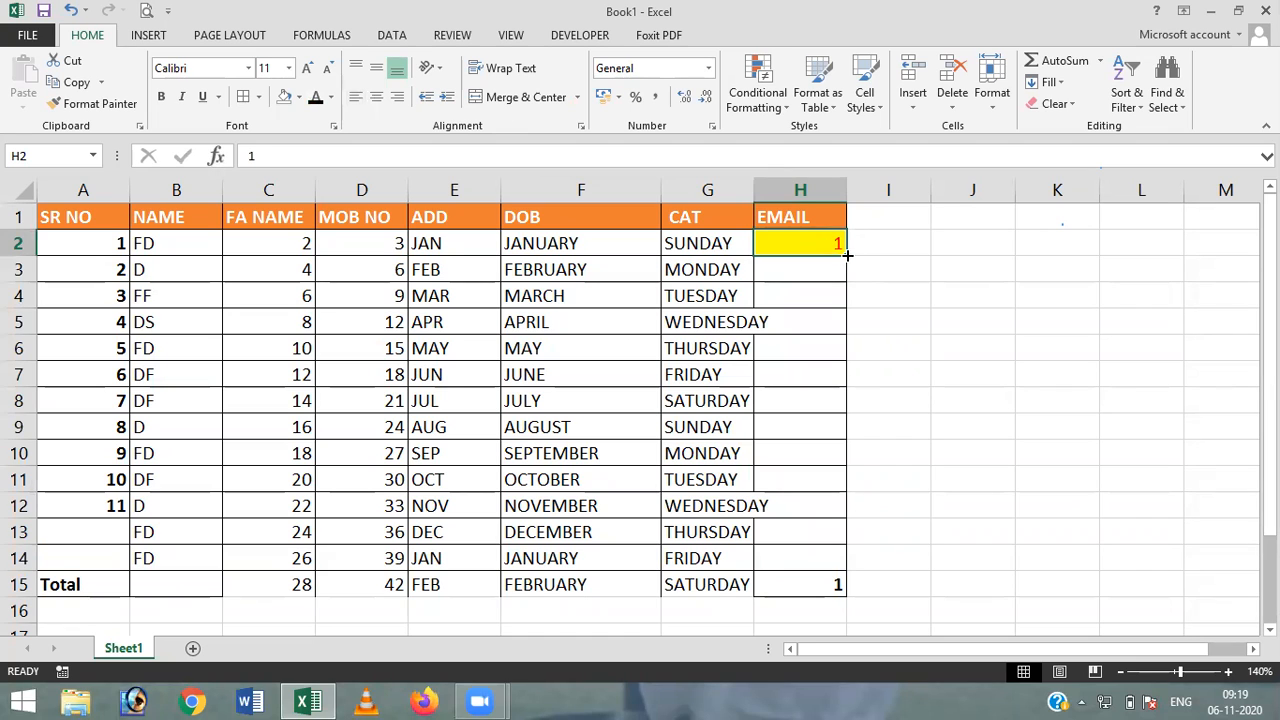
left_click_drag(847, 256, 841, 570)
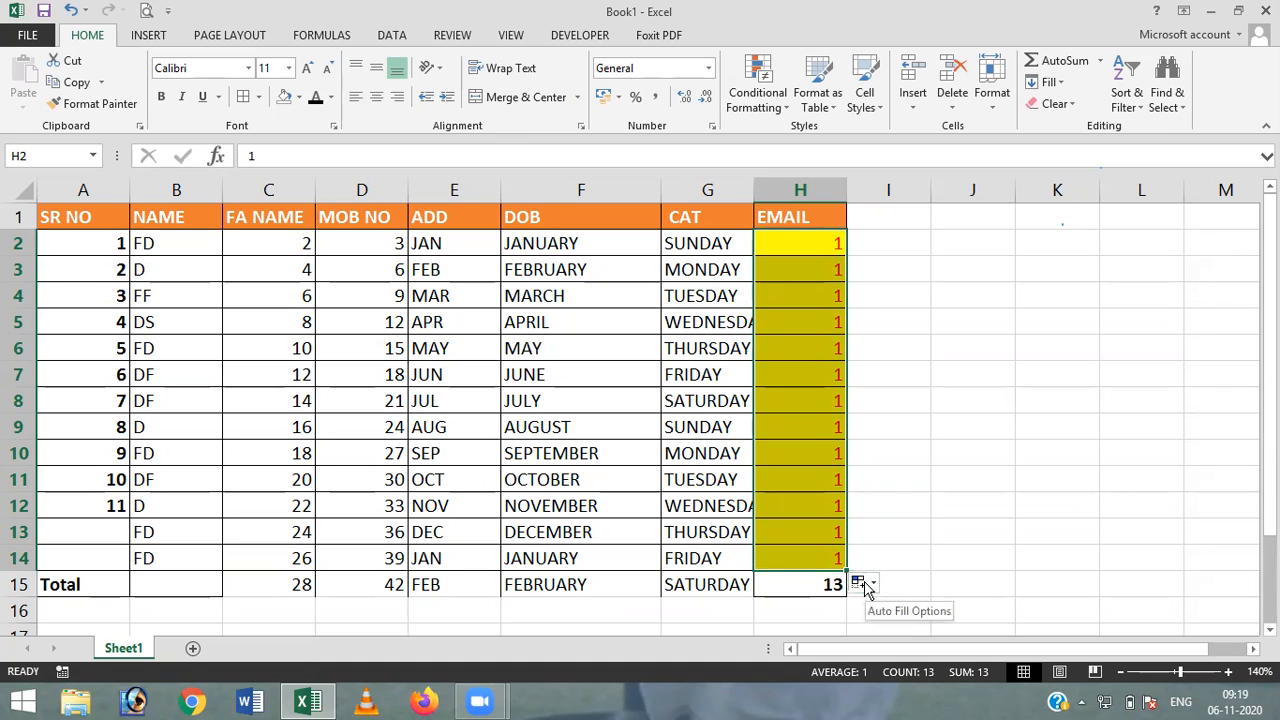
Switch the H2:H14 fill to Fill Series, and try Fill Formatting Only on the same range
left_click(864, 586)
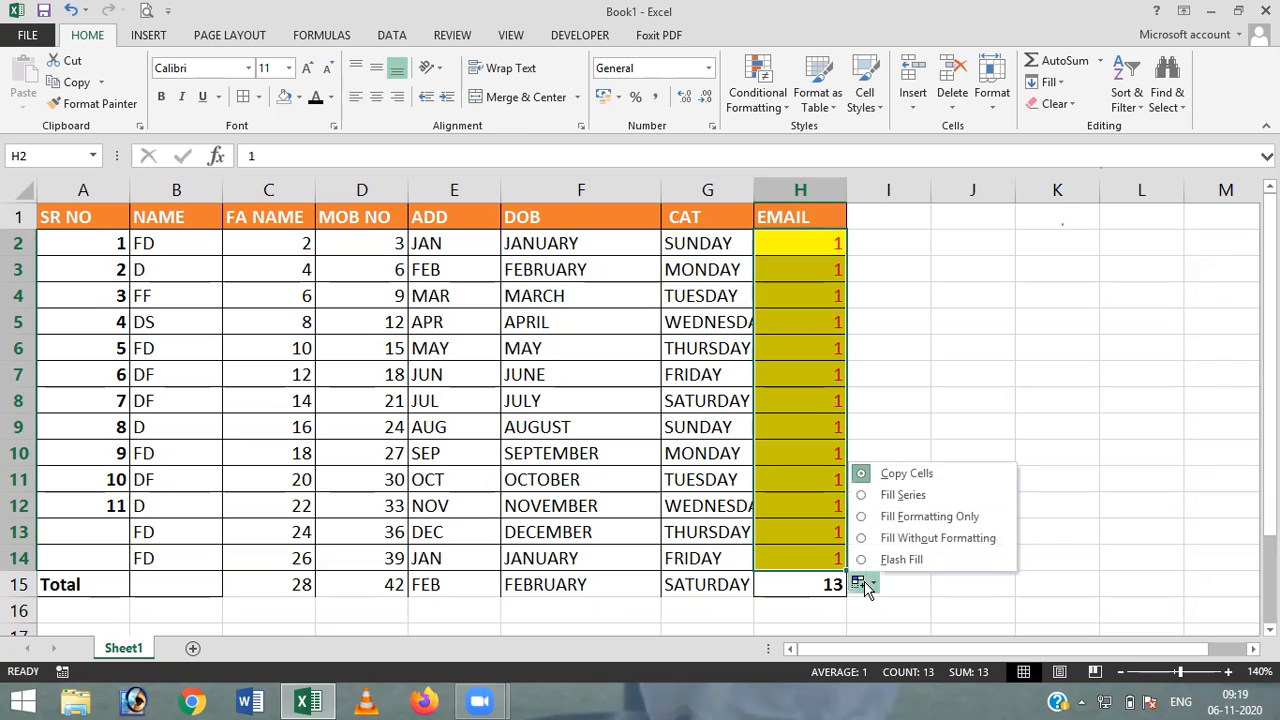
left_click(924, 497)
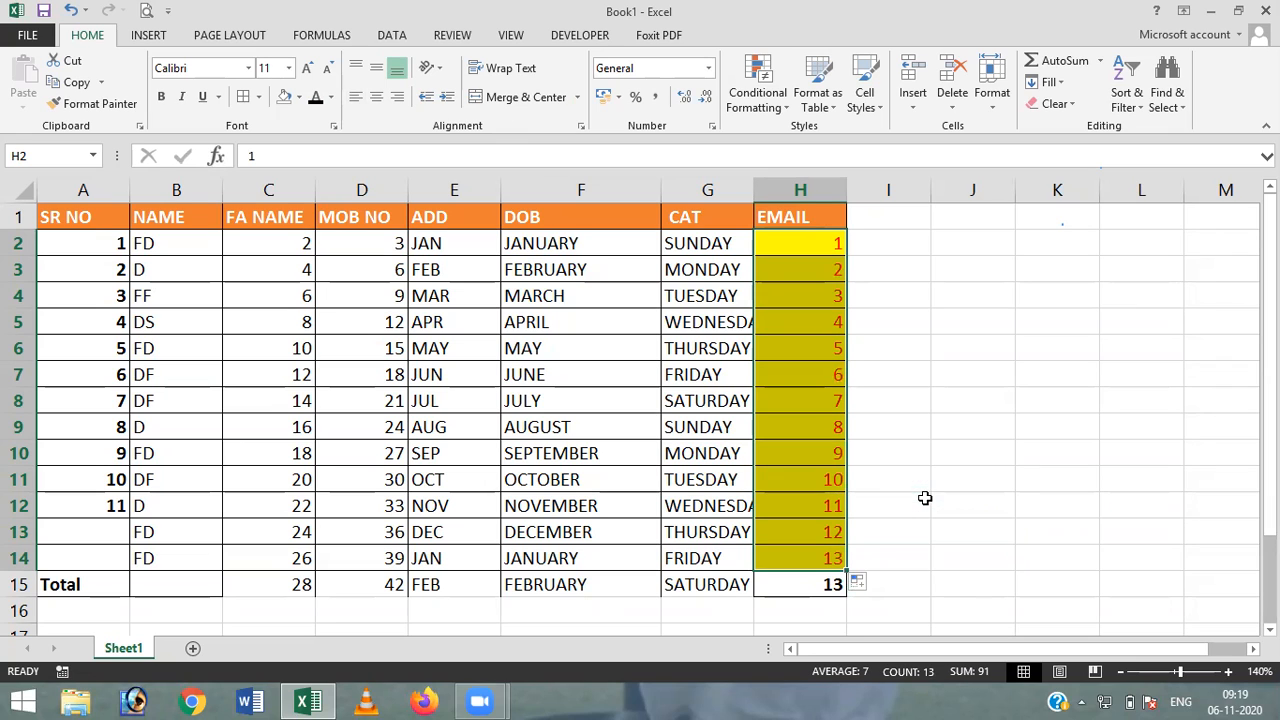
left_click(871, 586)
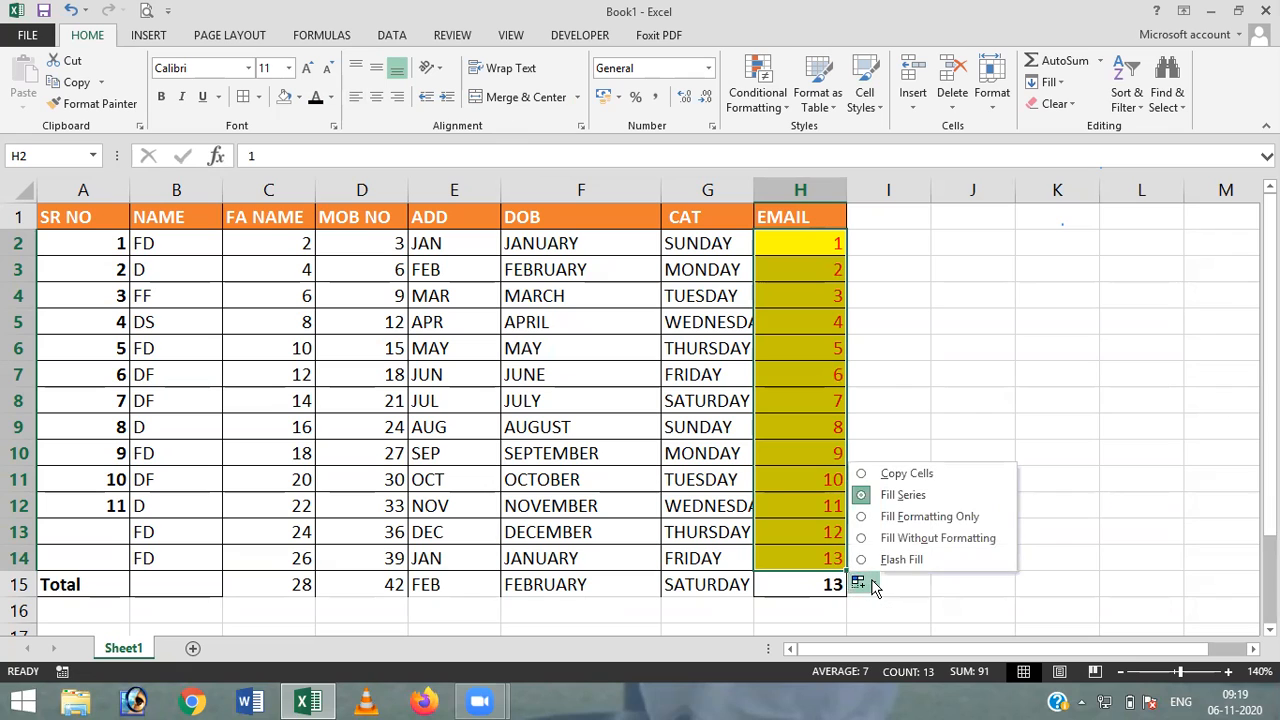
left_click(930, 517)
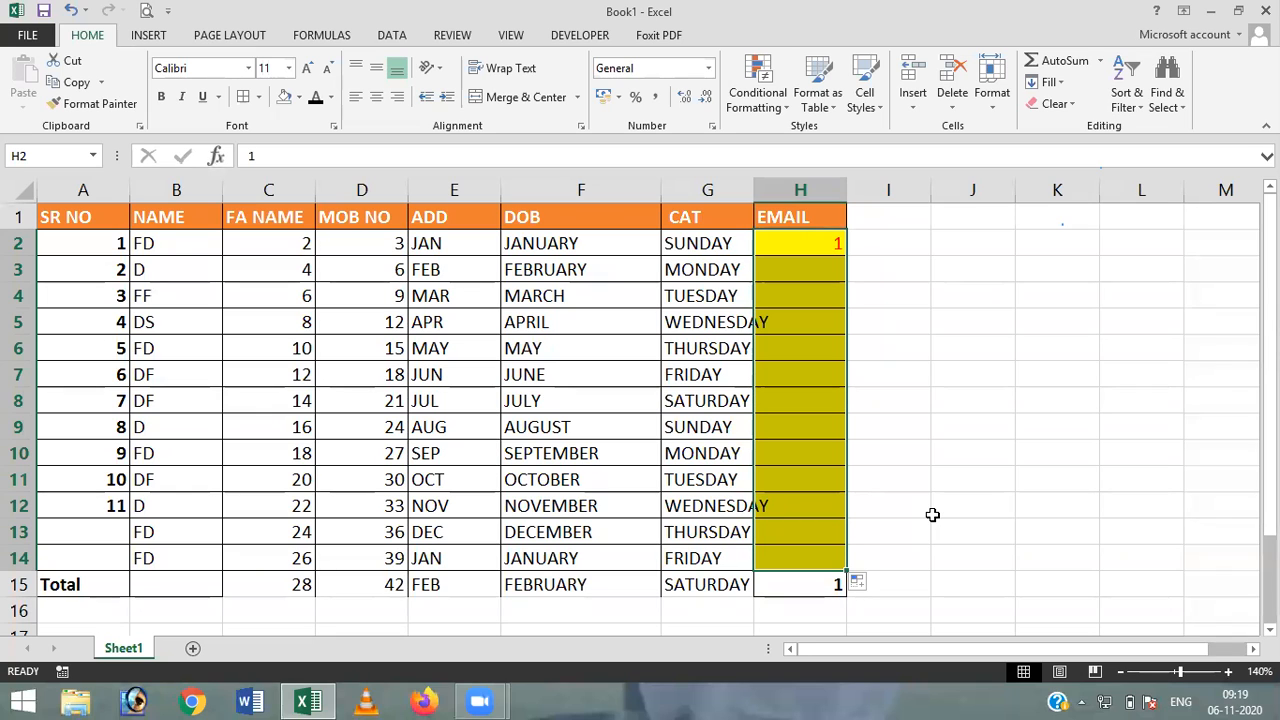
Change the H2:H14 fill to Fill Without Formatting
left_click(866, 588)
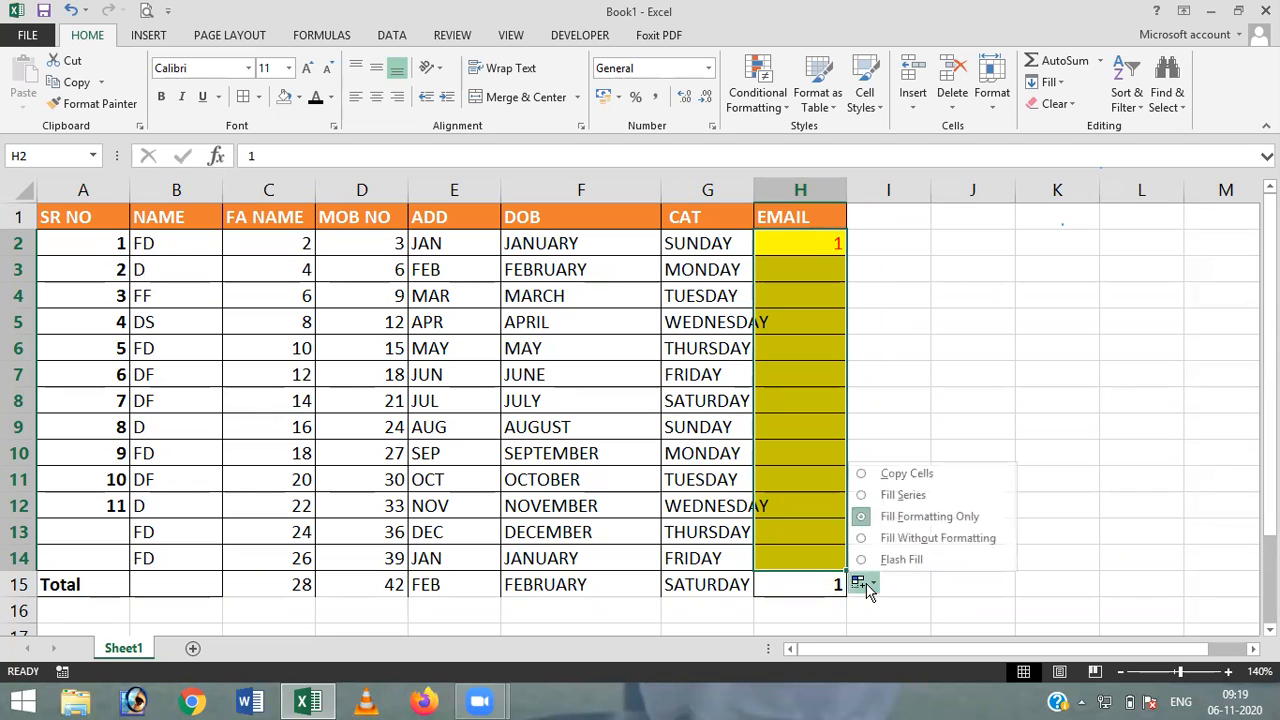
left_click(940, 540)
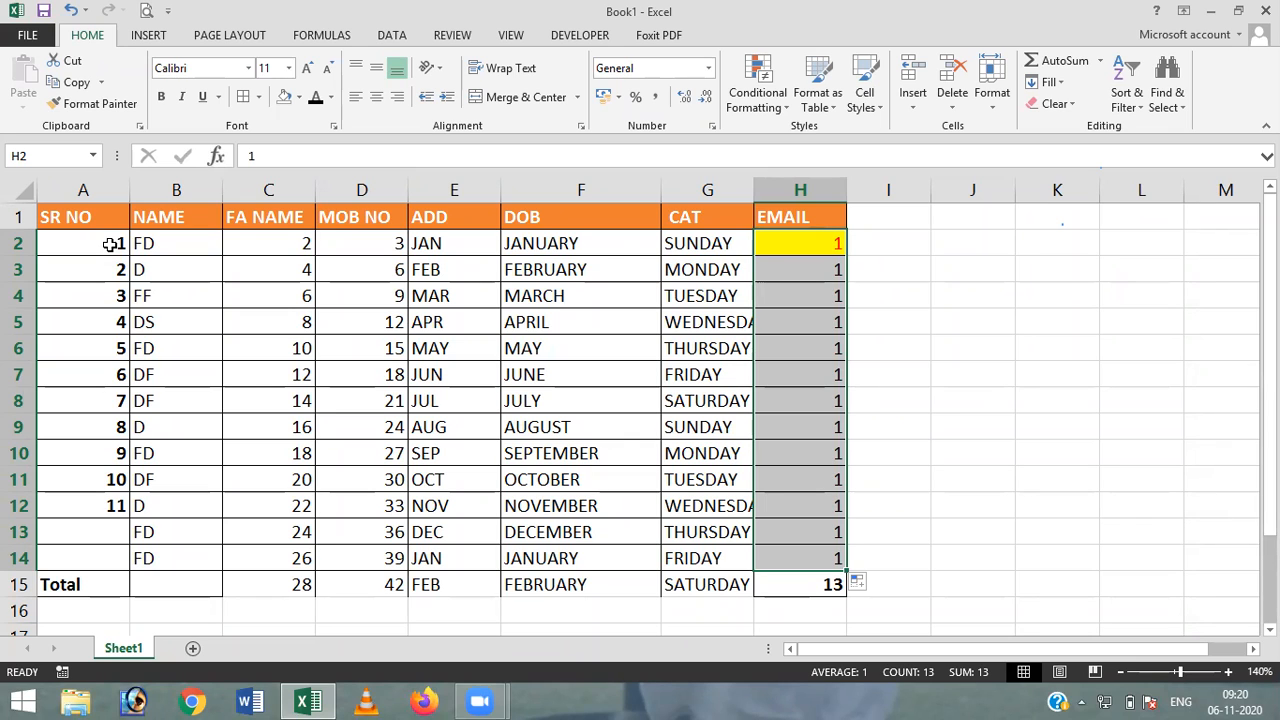
left_click(943, 346)
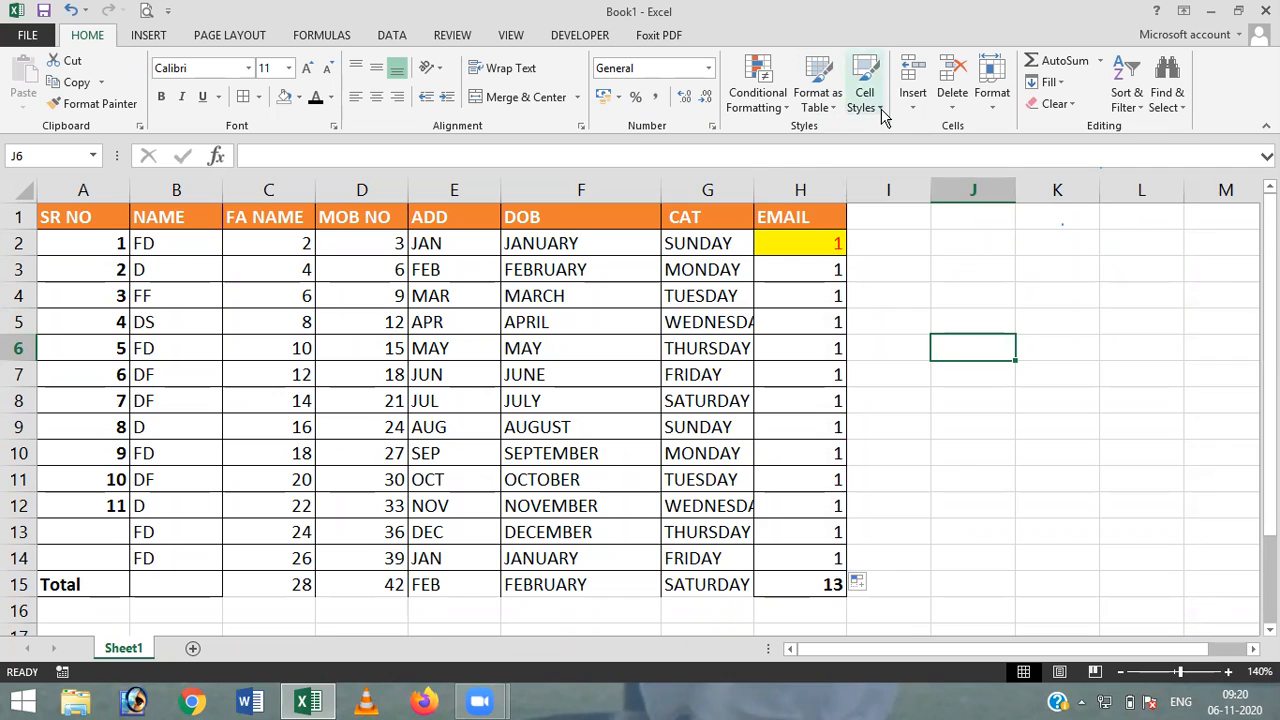
Open the cell styles gallery, close it and select the header cells A1:G1
left_click(870, 100)
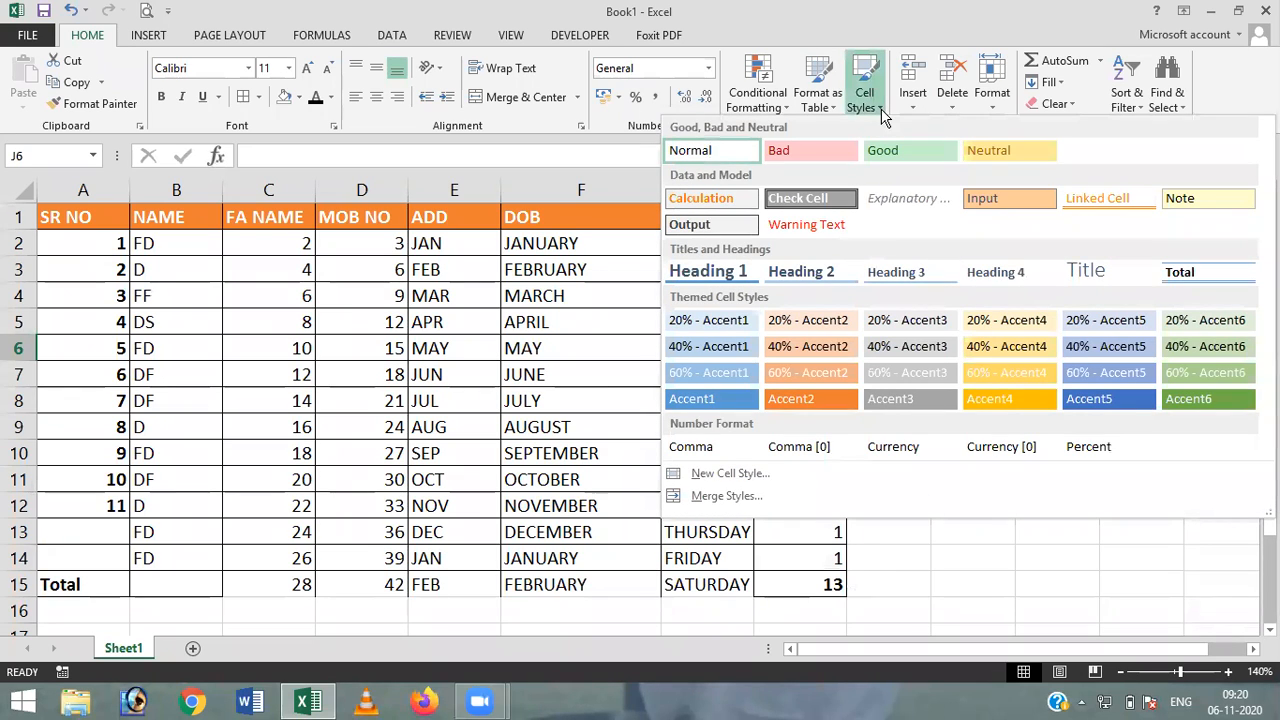
left_click(72, 216)
left_click(72, 216)
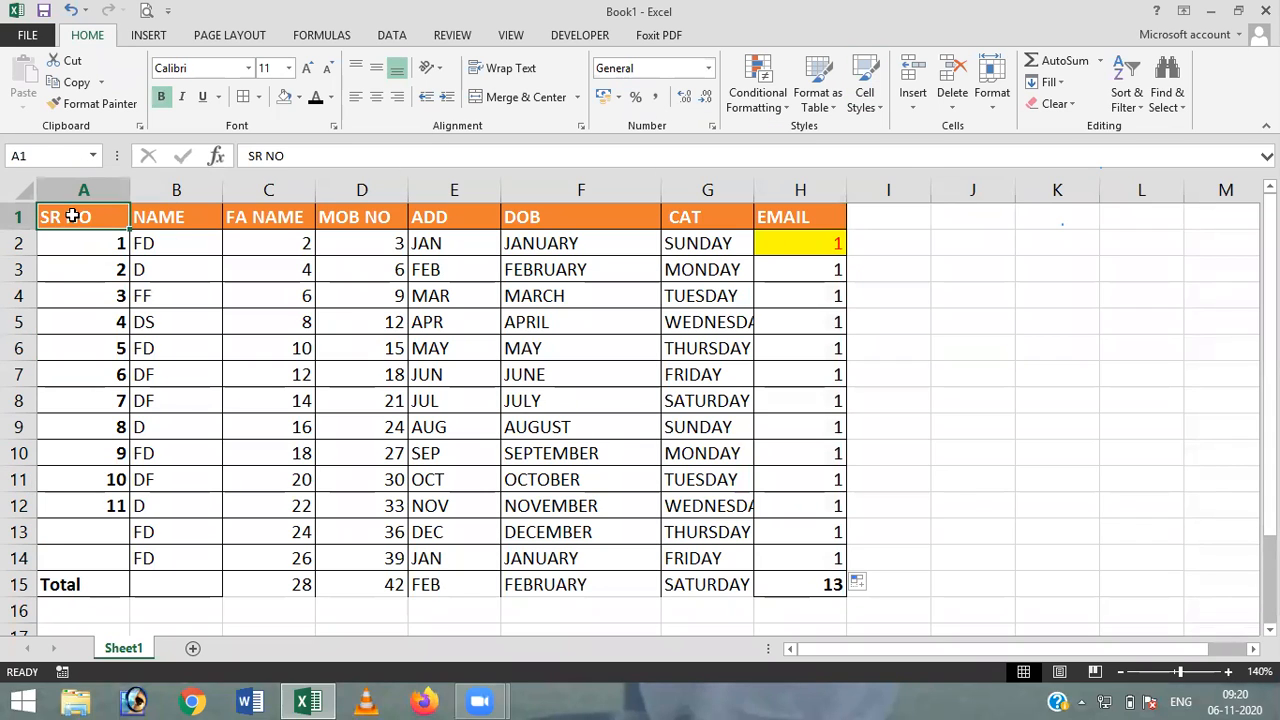
key("shift+Right")
key("shift+Right")
key("shift+Right")
key("shift+Right")
key("shift+Right")
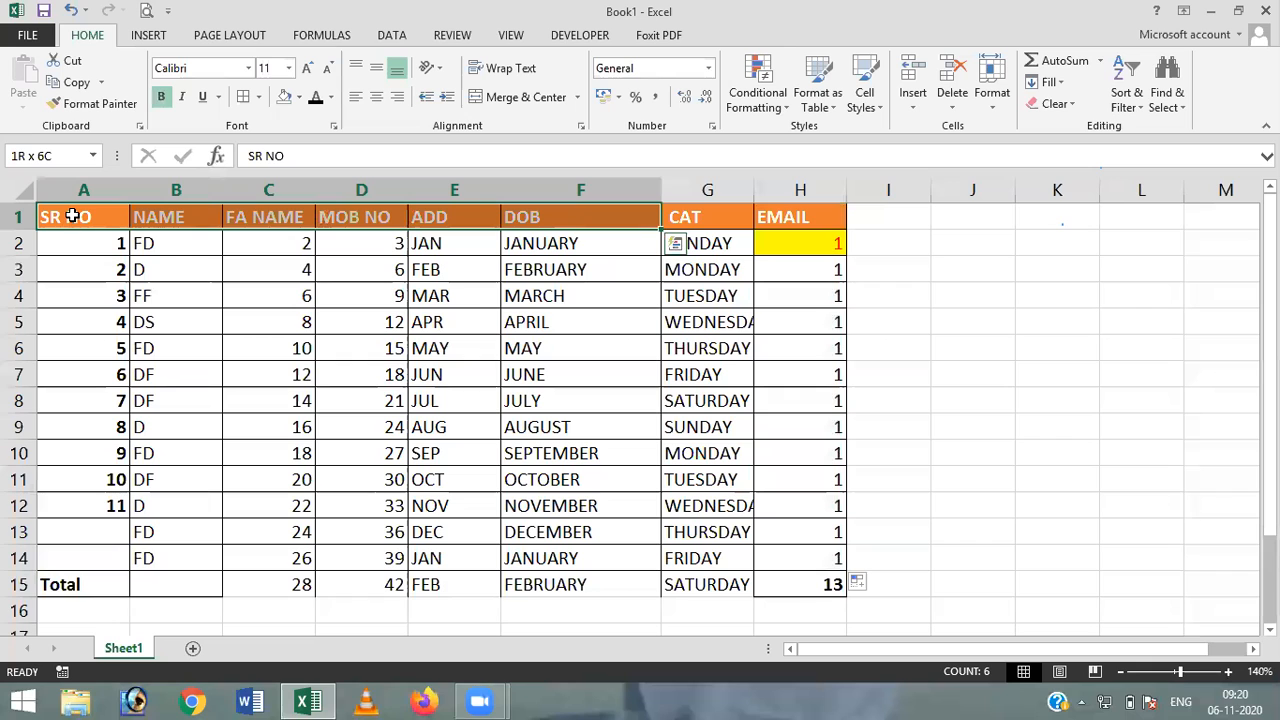
key("shift+Right")
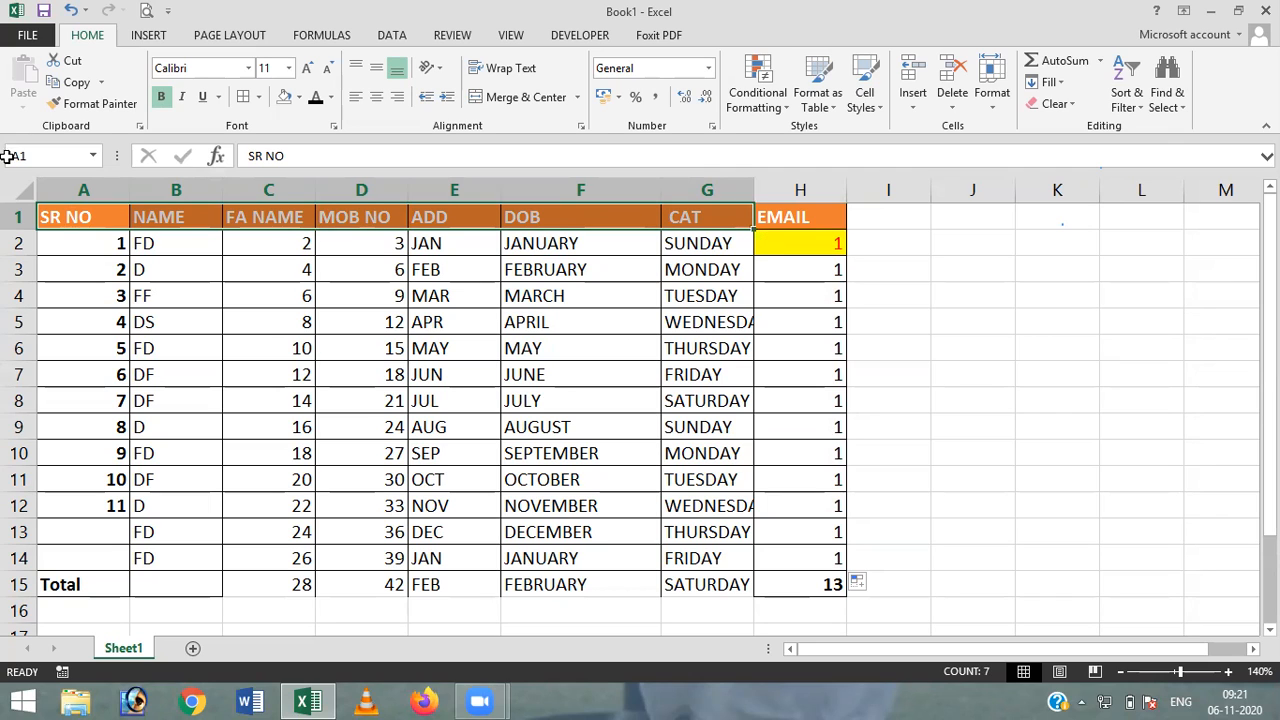
Select all the header cells from SR NO to EMAIL, A1:H1
left_click(88, 218)
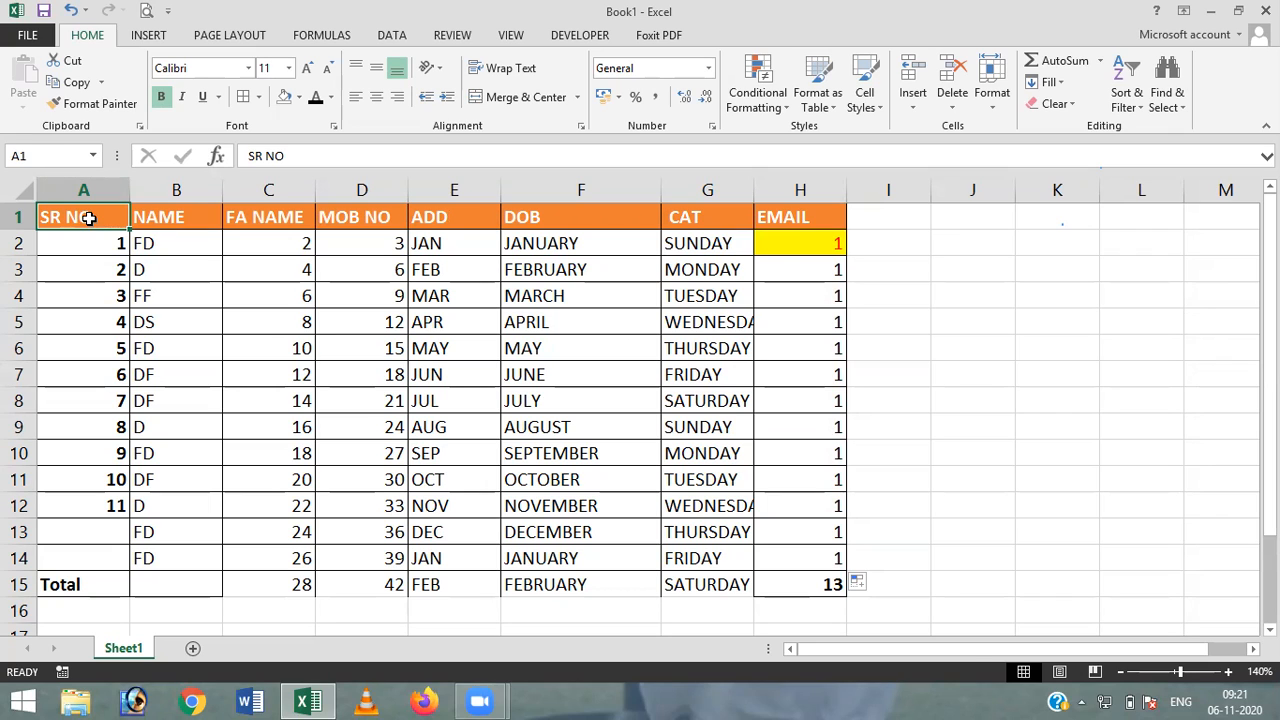
key("shift+Right")
key("shift+Right")
key("shift+Right")
key("shift+Right")
key("shift+Right")
key("shift+Right")
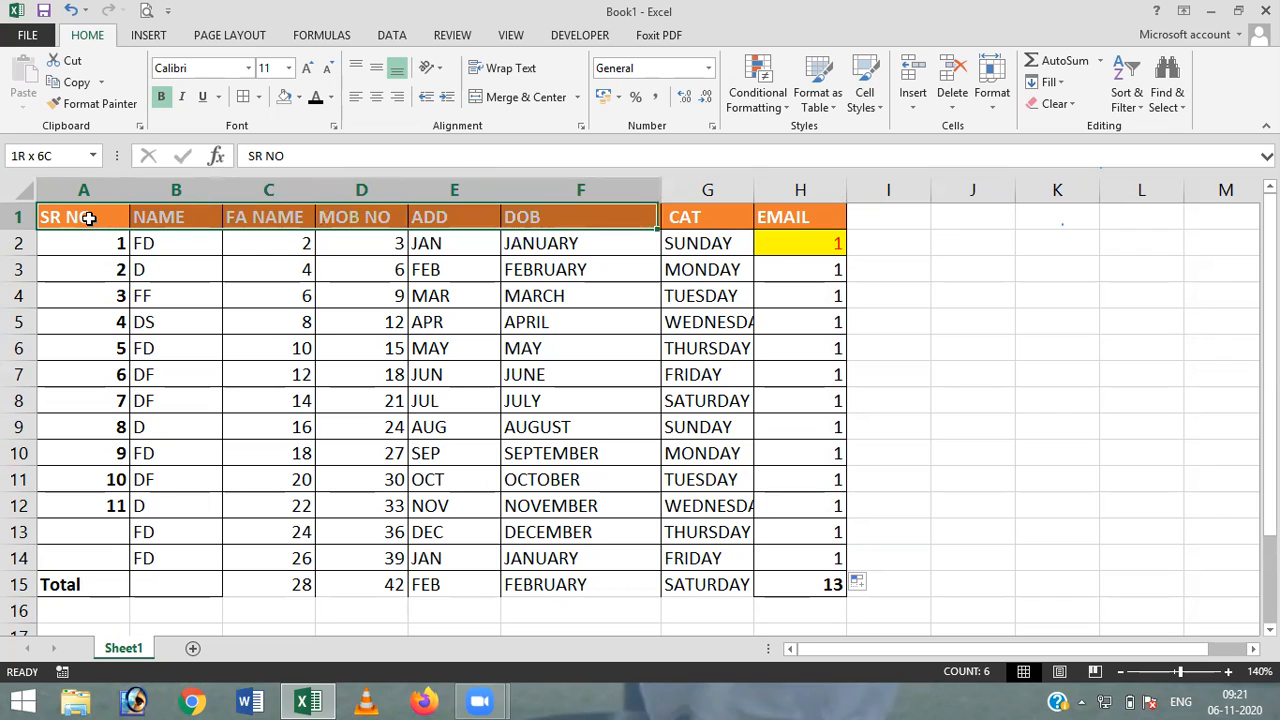
key("shift+Right")
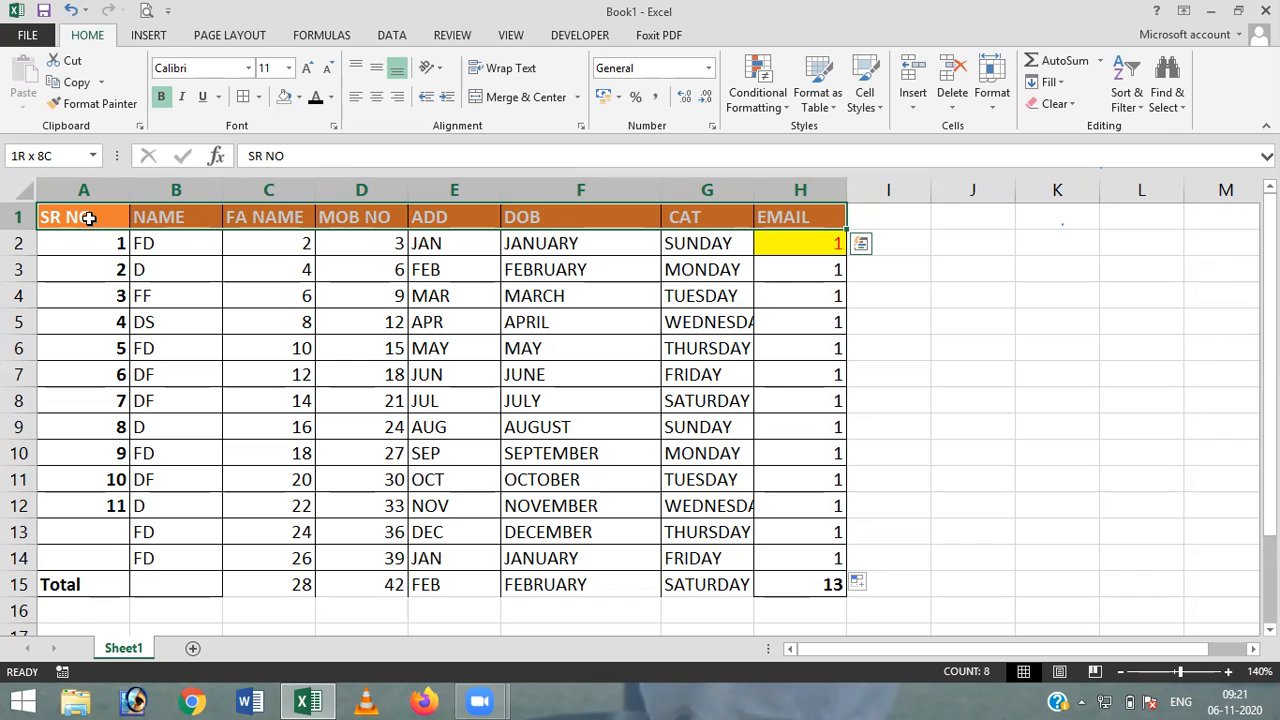
Shrink the header selection towards column B and extend it back across to the EMAIL column
key("shift+Left")
key("shift+Left")
key("shift+Left")
key("shift+Left")
key("shift+Left")
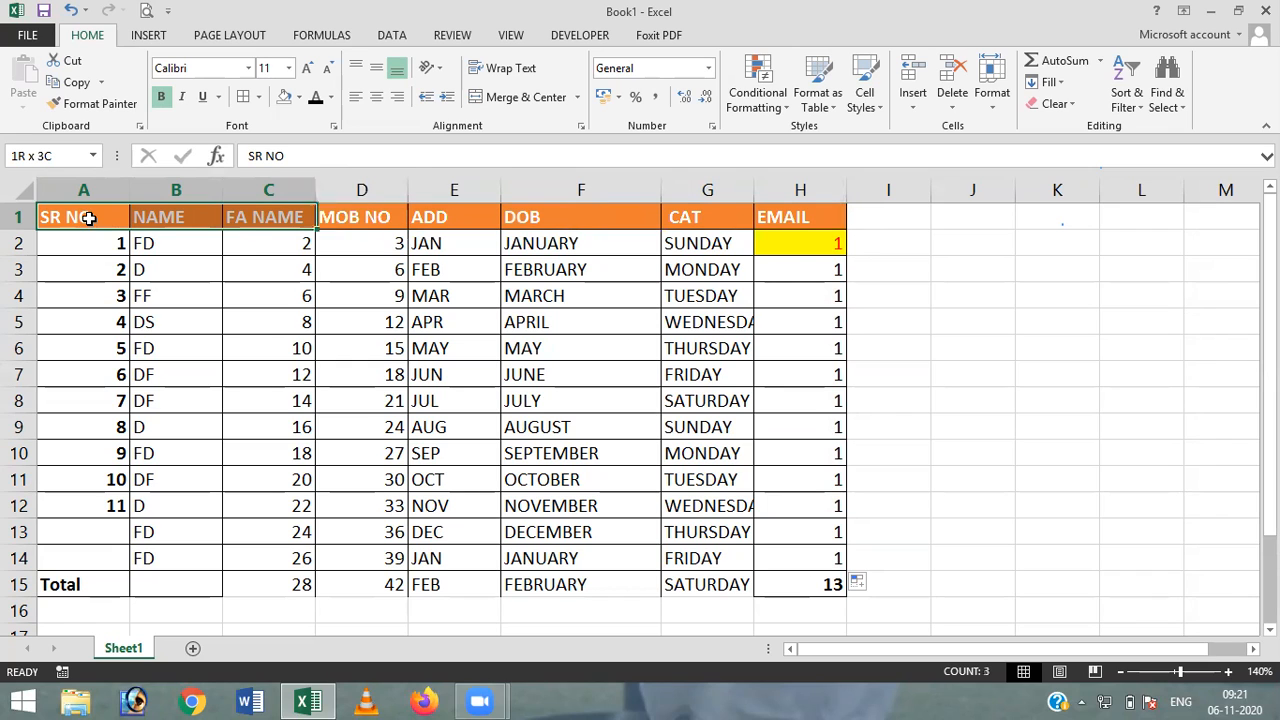
key("shift+Left")
key("shift+Right")
key("shift+Right")
key("shift+Right")
key("shift+Right")
key("shift+Right")
key("shift+Right")
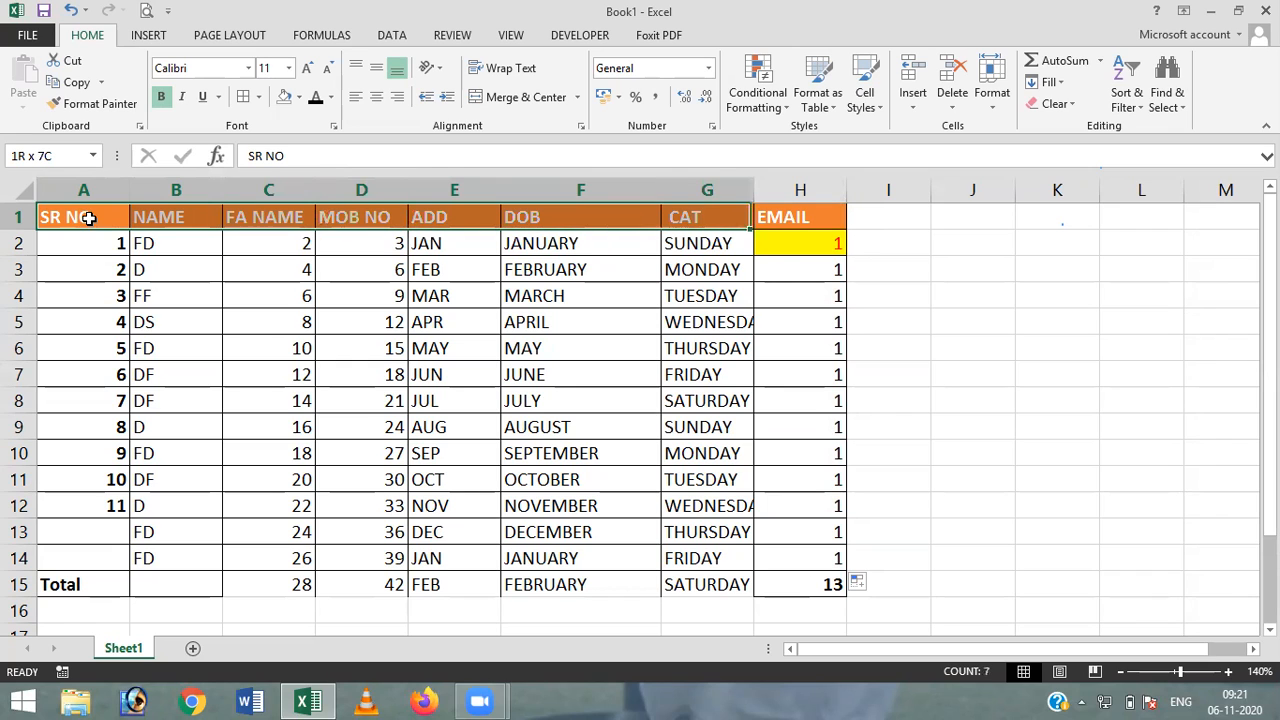
Extend the header selection down to row 9 and reduce it back to A1:H1
key("shift+Down")
key("shift+Down")
key("shift+Down")
key("shift+Down")
key("shift+Down")
key("shift+Down")
key("shift+Down")
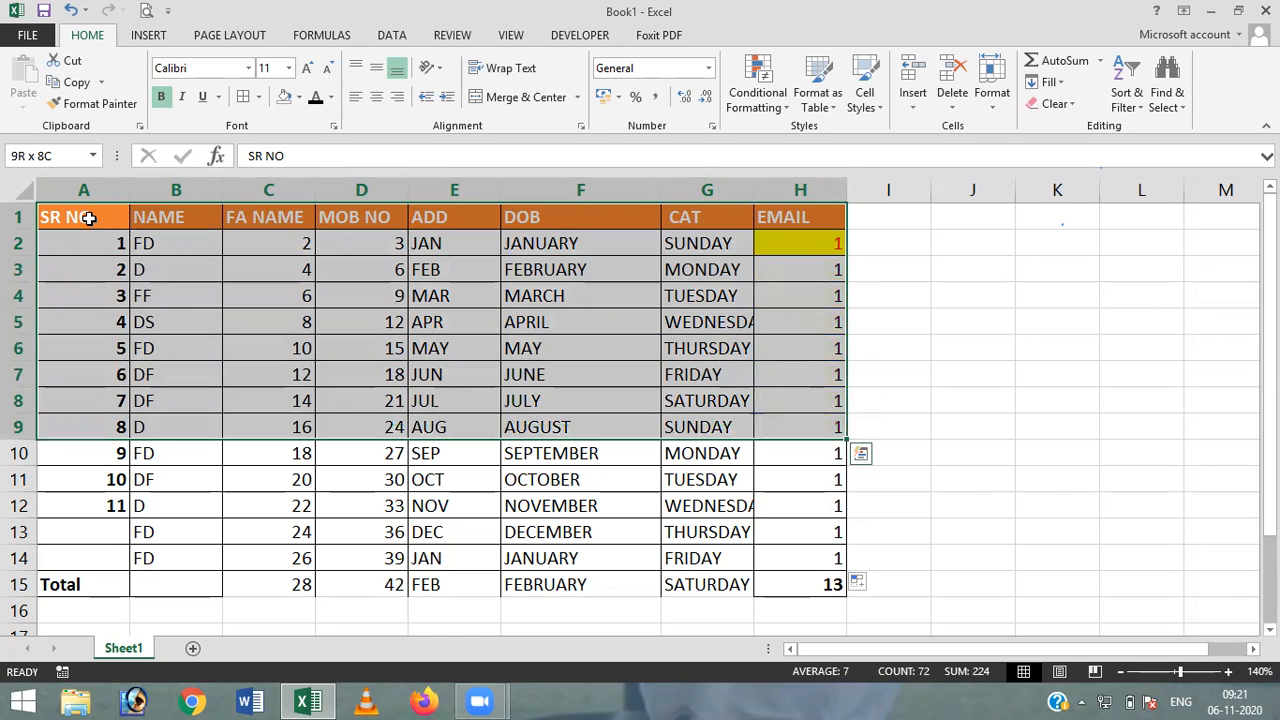
key("shift+Up")
key("shift+Up")
key("shift+Up")
key("shift+Up")
key("shift+Up")
key("shift+Up")
key("shift+Up")
key("shift+Up")
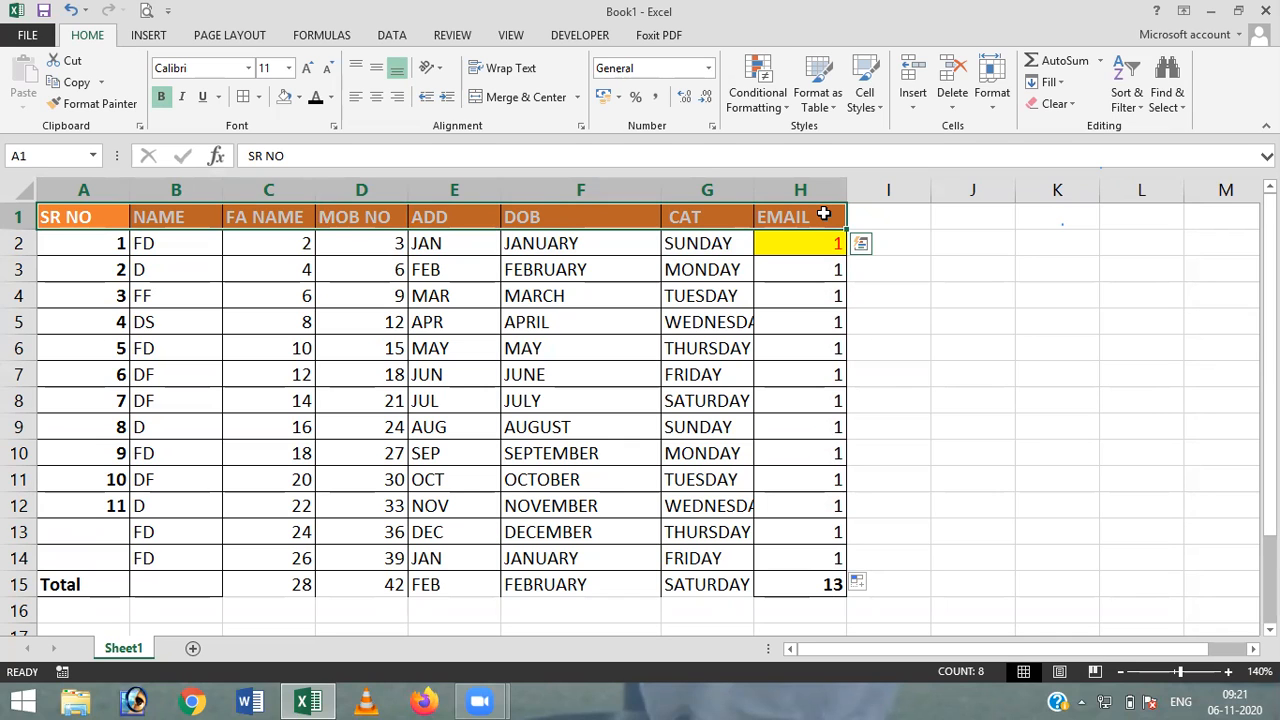
Preview the Accent4 cell style on the header cells A1:H1 and look over the available insert options
left_click(878, 111)
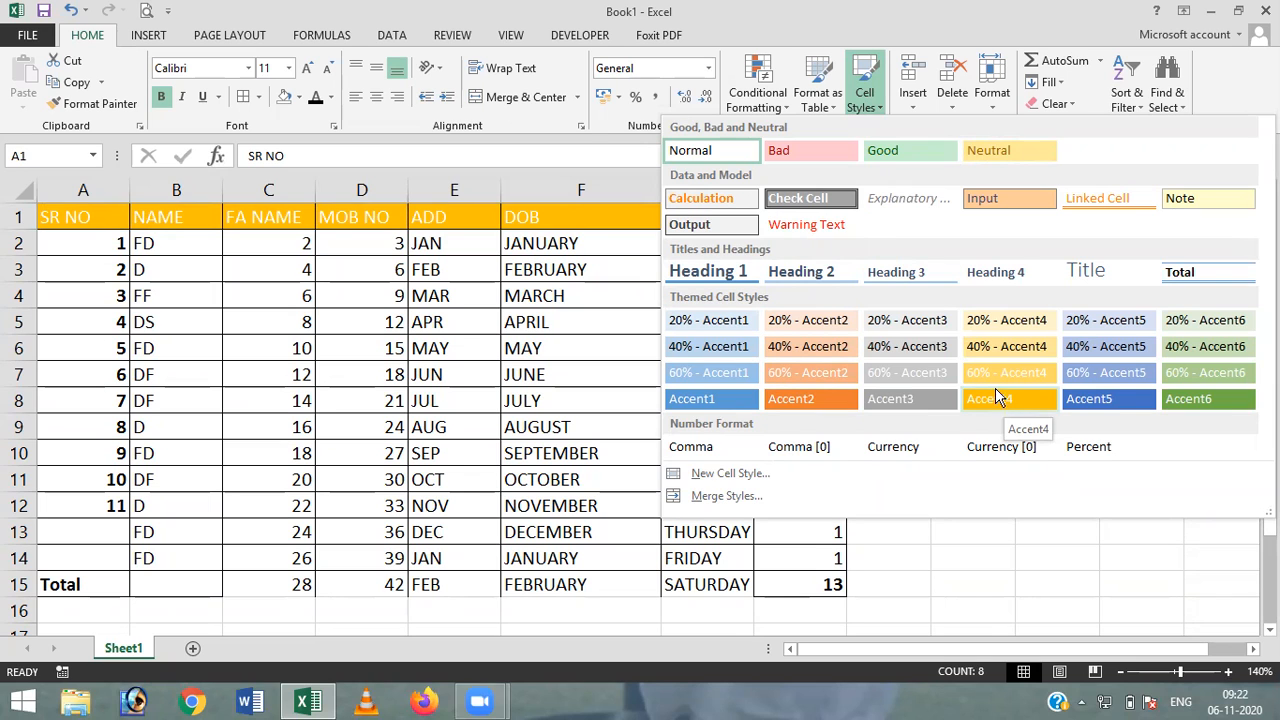
left_click(995, 398)
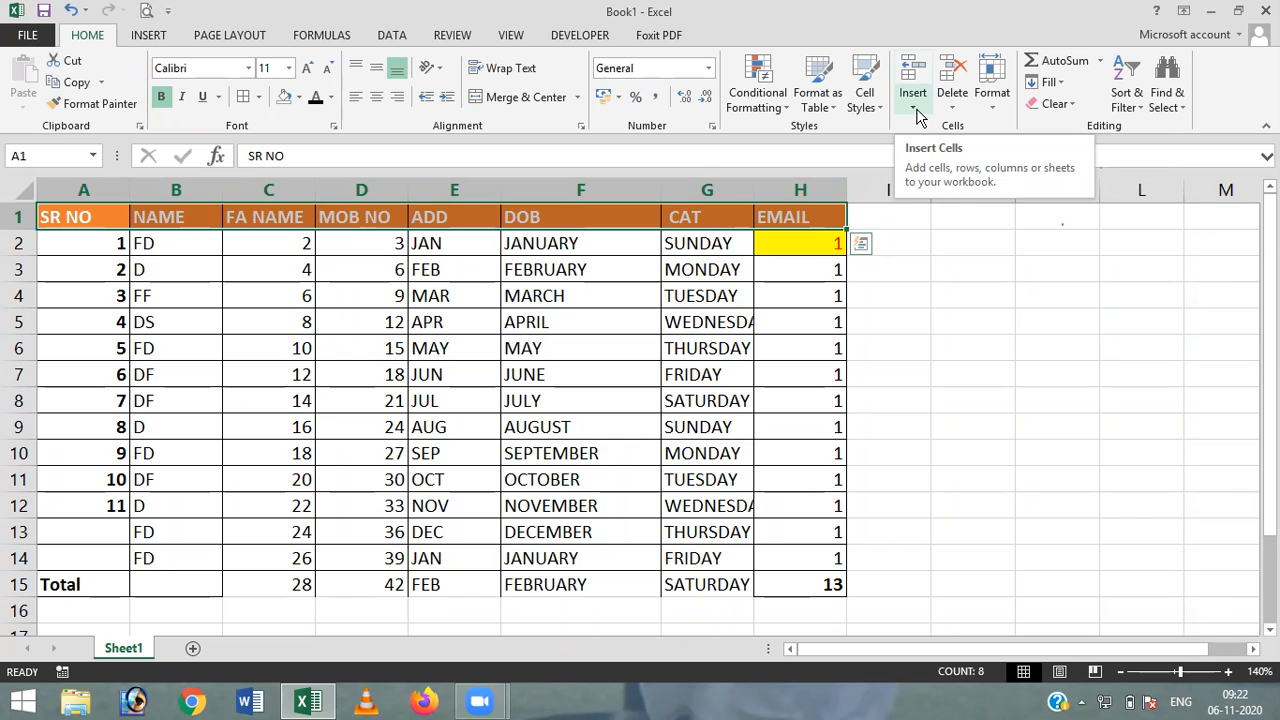
left_click(914, 108)
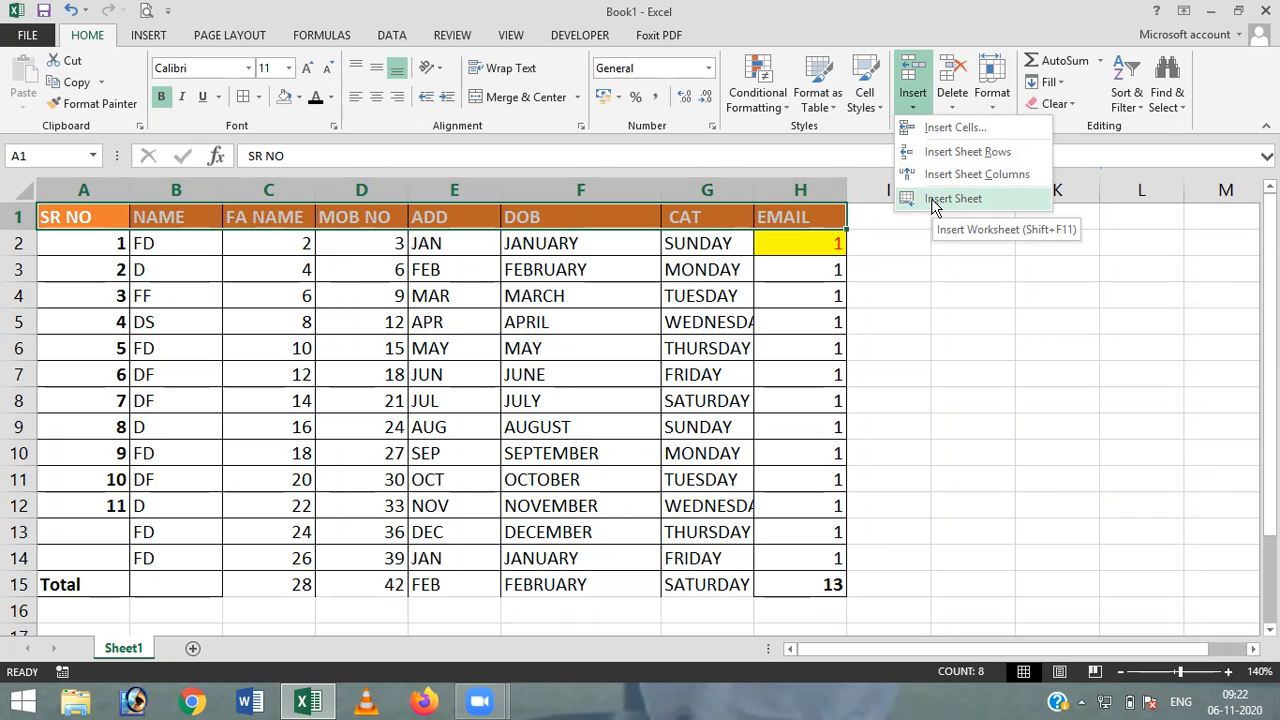
left_click(745, 362)
left_click(468, 340)
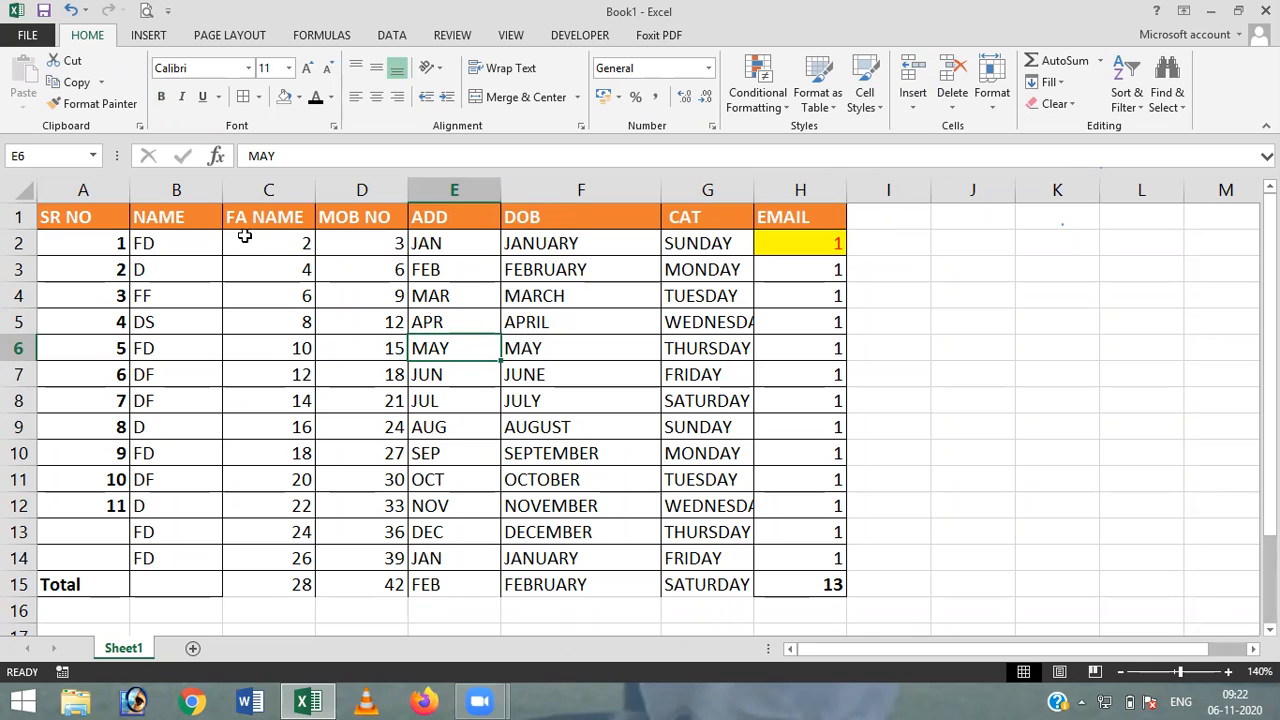
Insert a cell at C1 with Shift cells right and undo the insertion
left_click(281, 220)
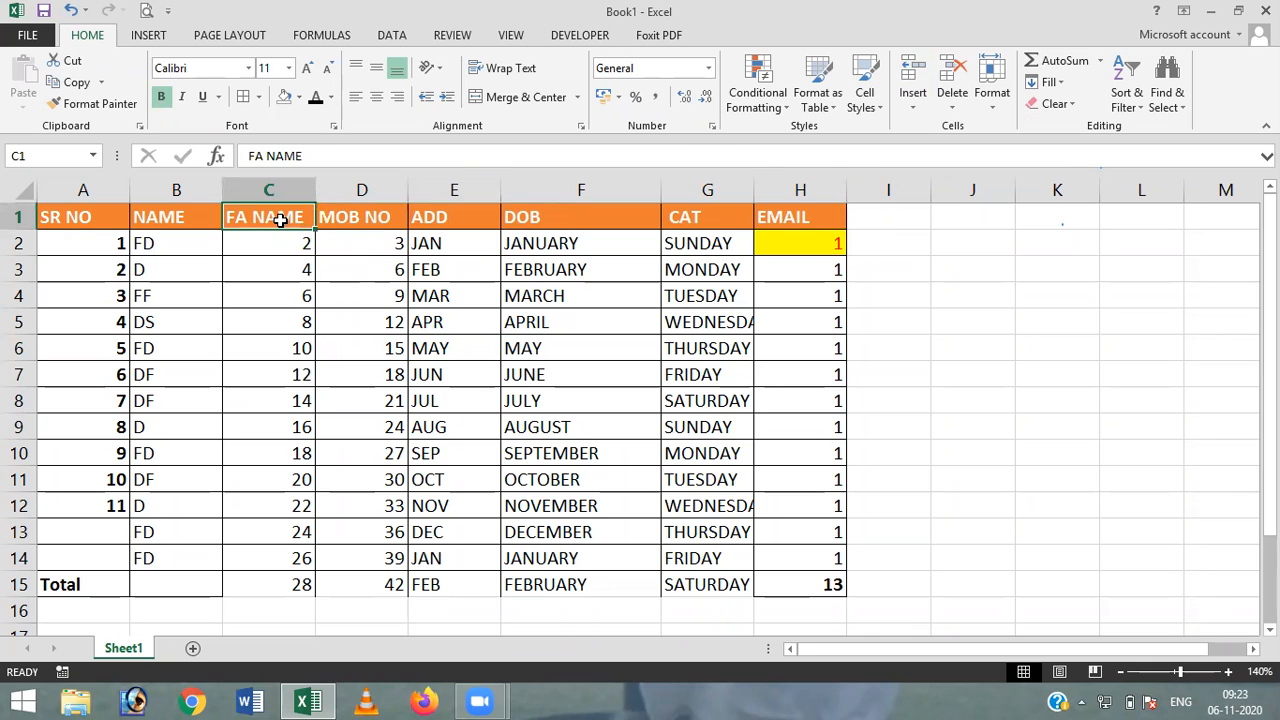
left_click(908, 106)
left_click(918, 129)
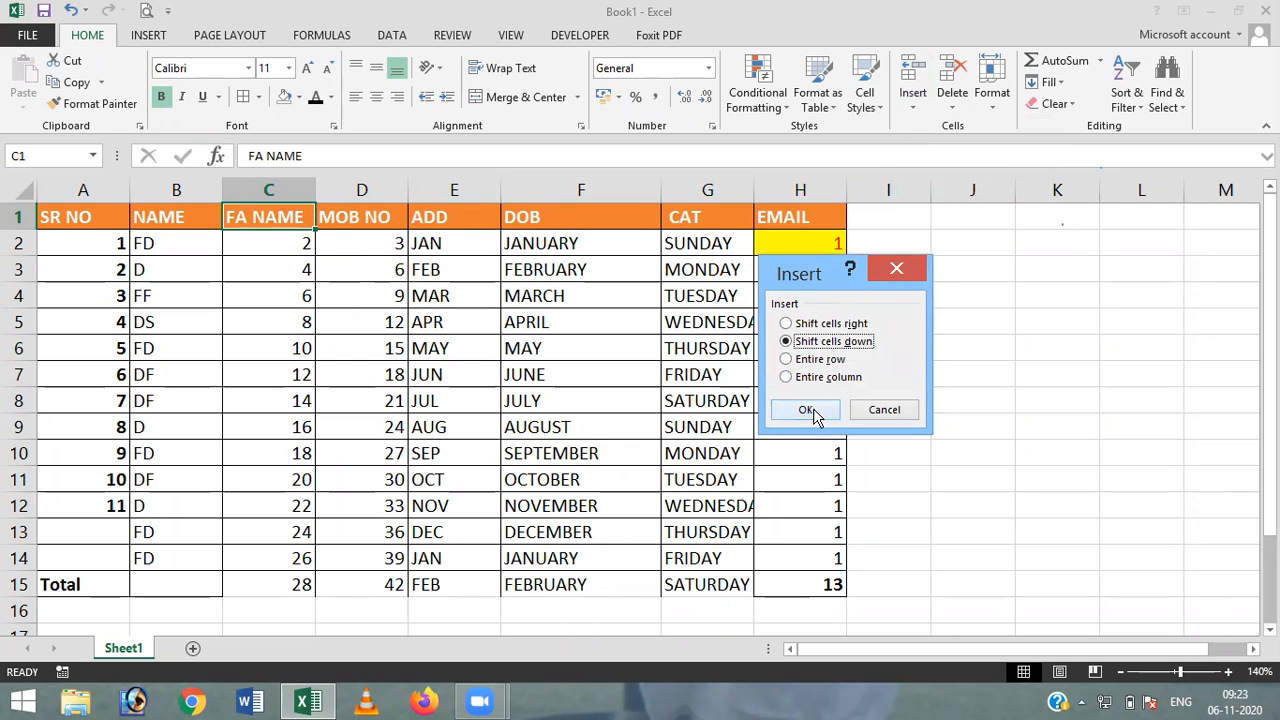
left_click(835, 324)
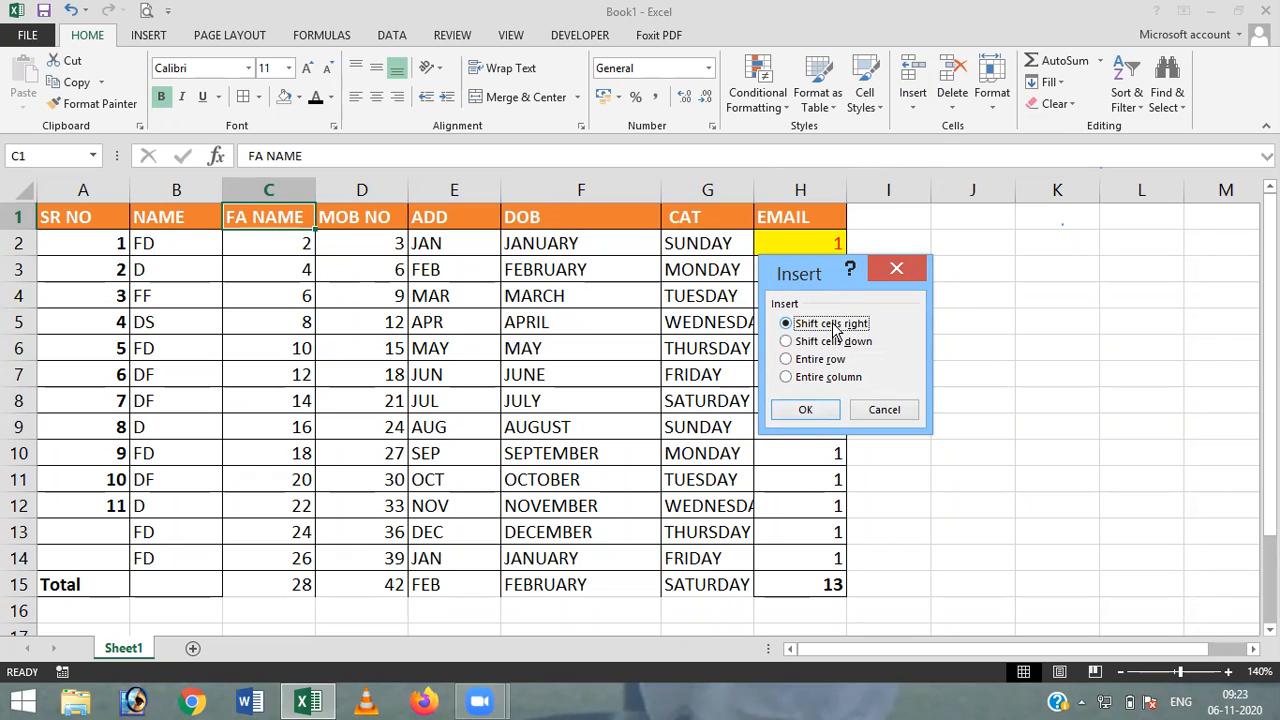
left_click(807, 411)
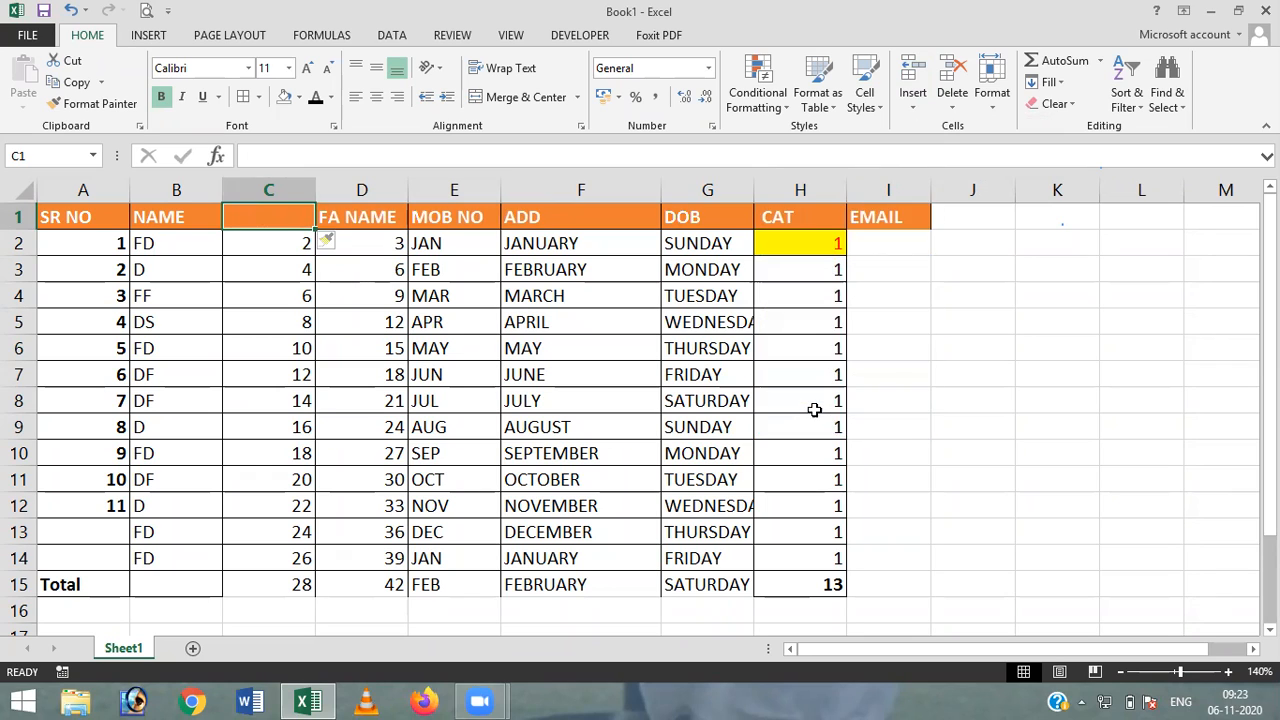
left_click(71, 14)
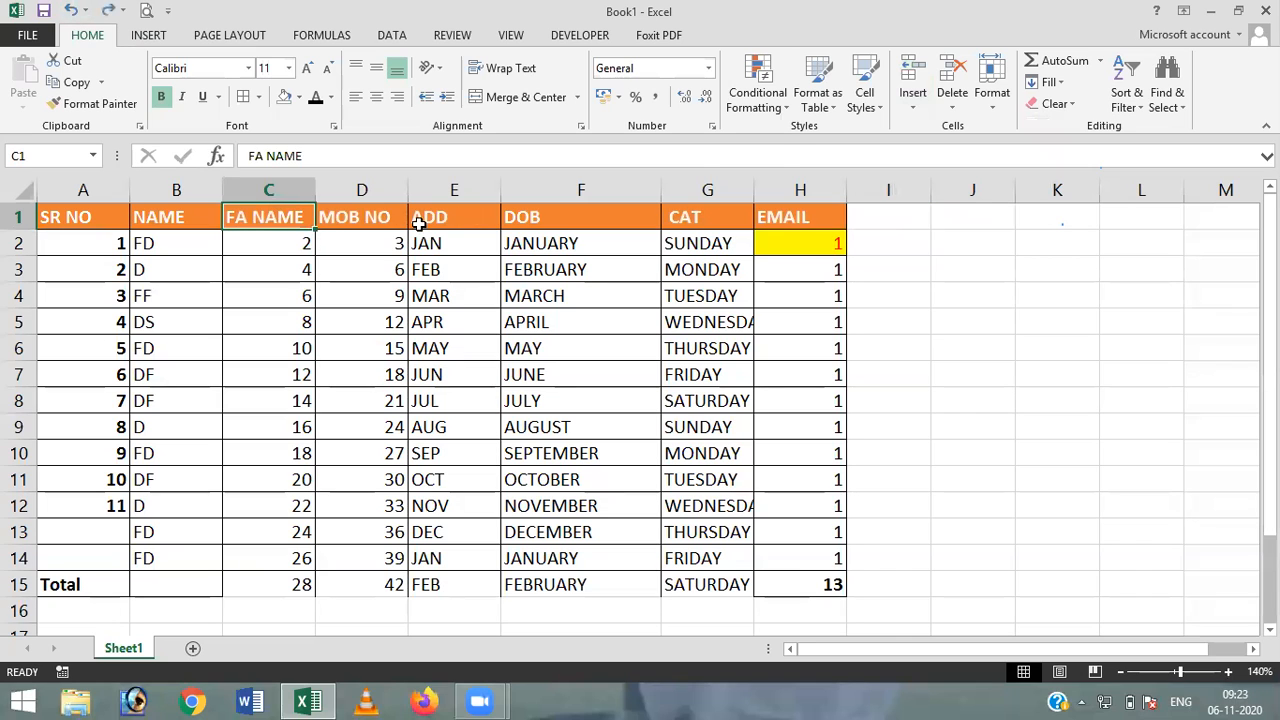
Insert a sheet row above row 2 and undo the insertion
left_click(917, 108)
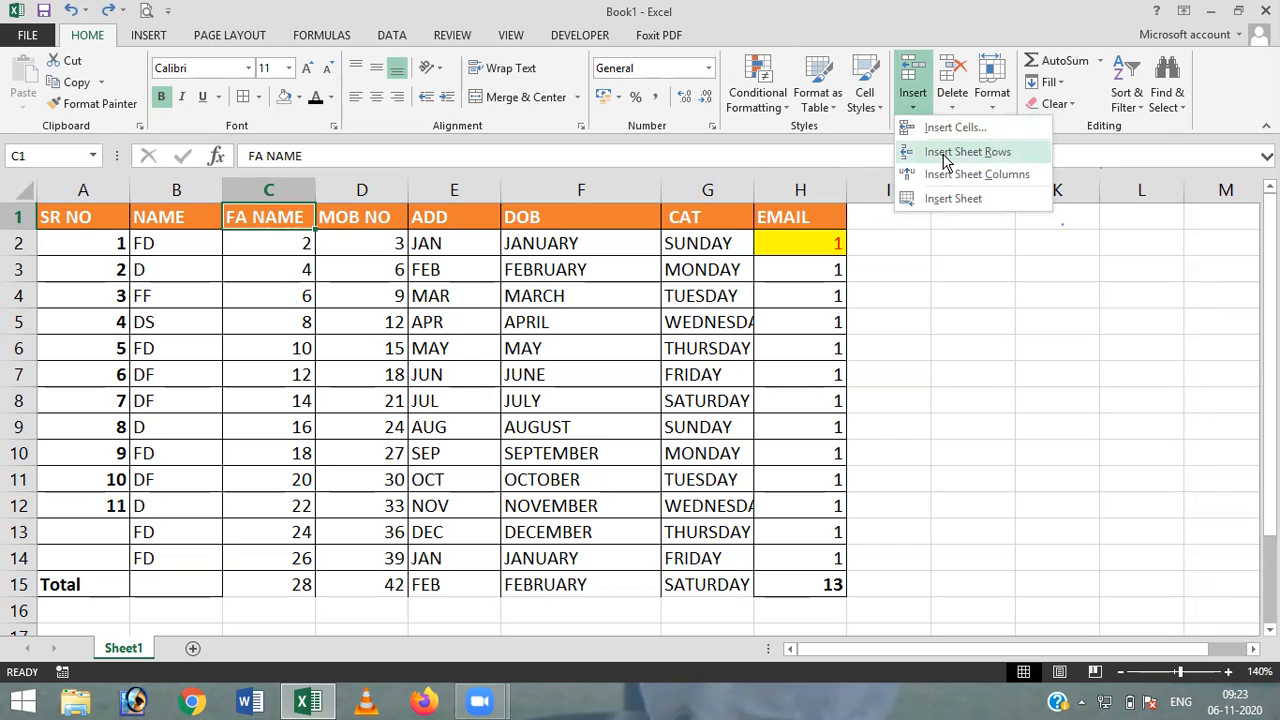
left_click(17, 243)
left_click(17, 243)
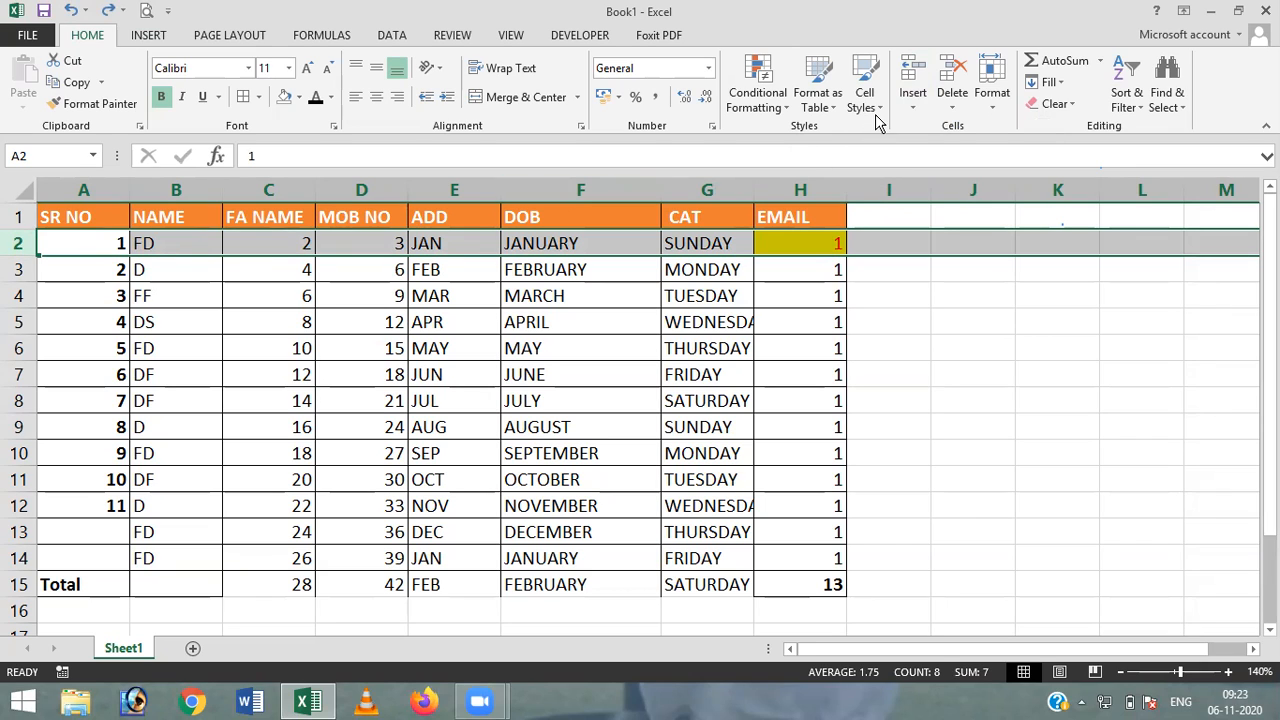
left_click(917, 108)
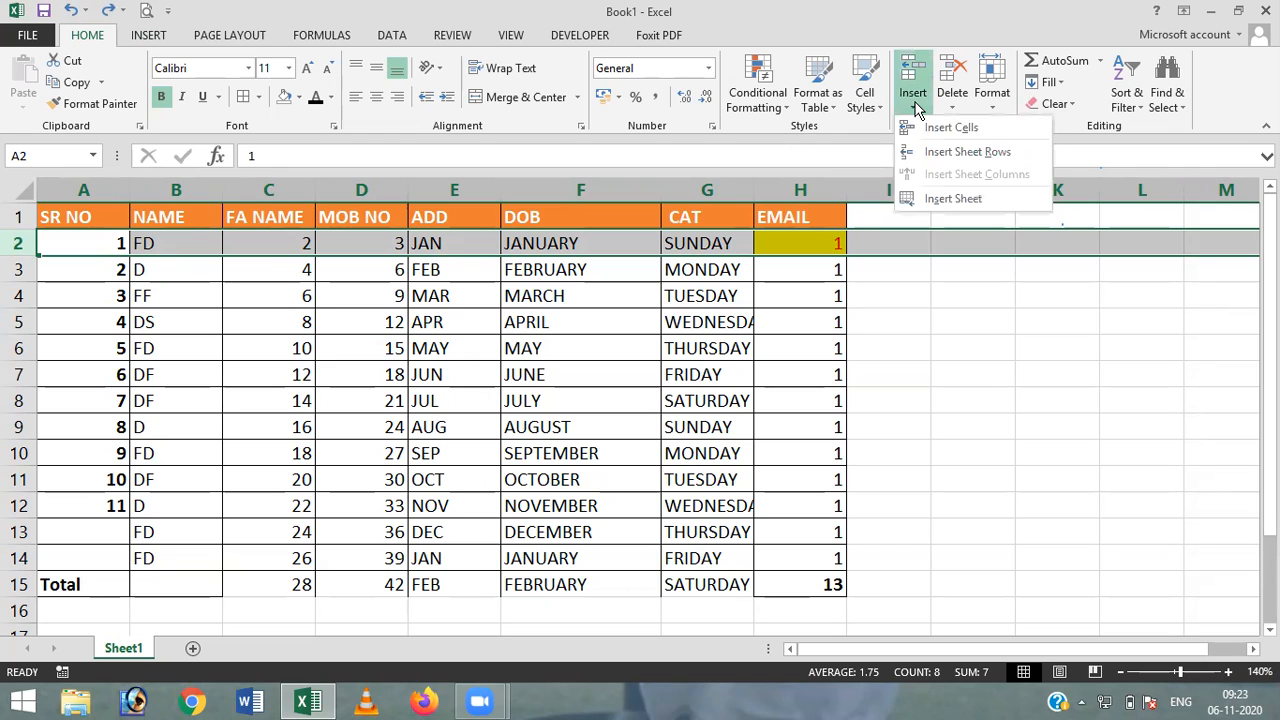
left_click(940, 152)
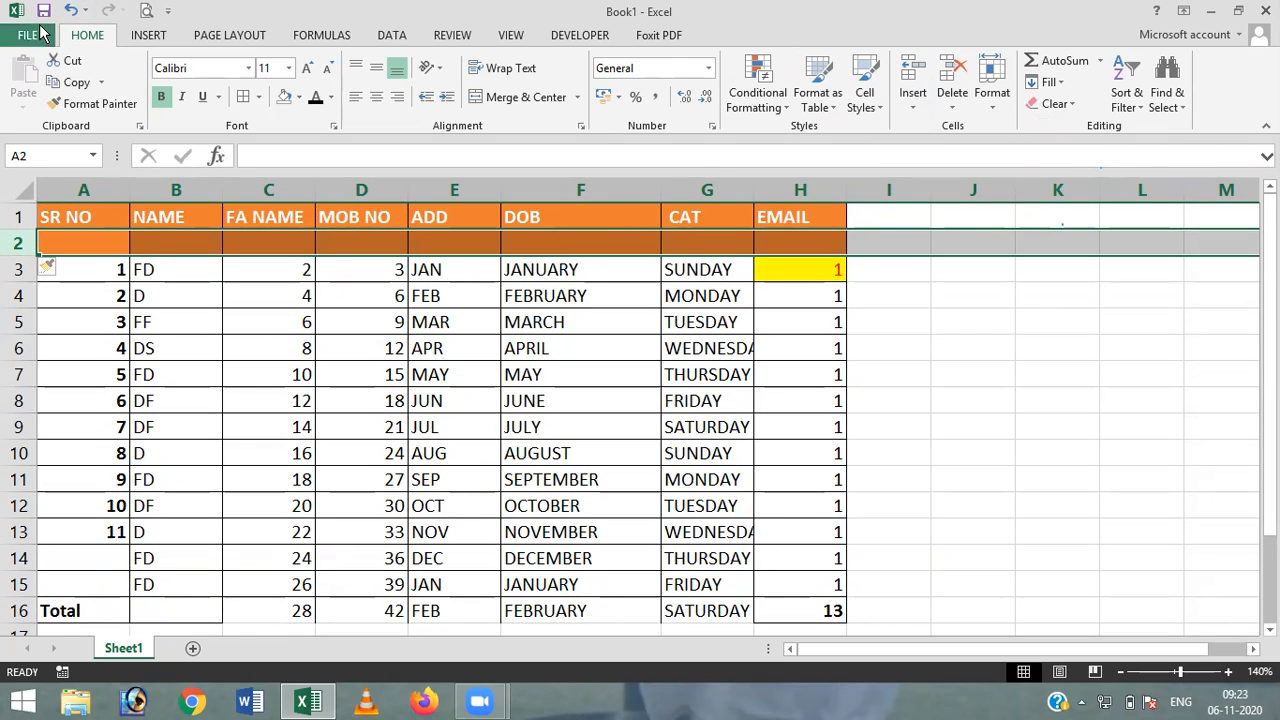
left_click(71, 17)
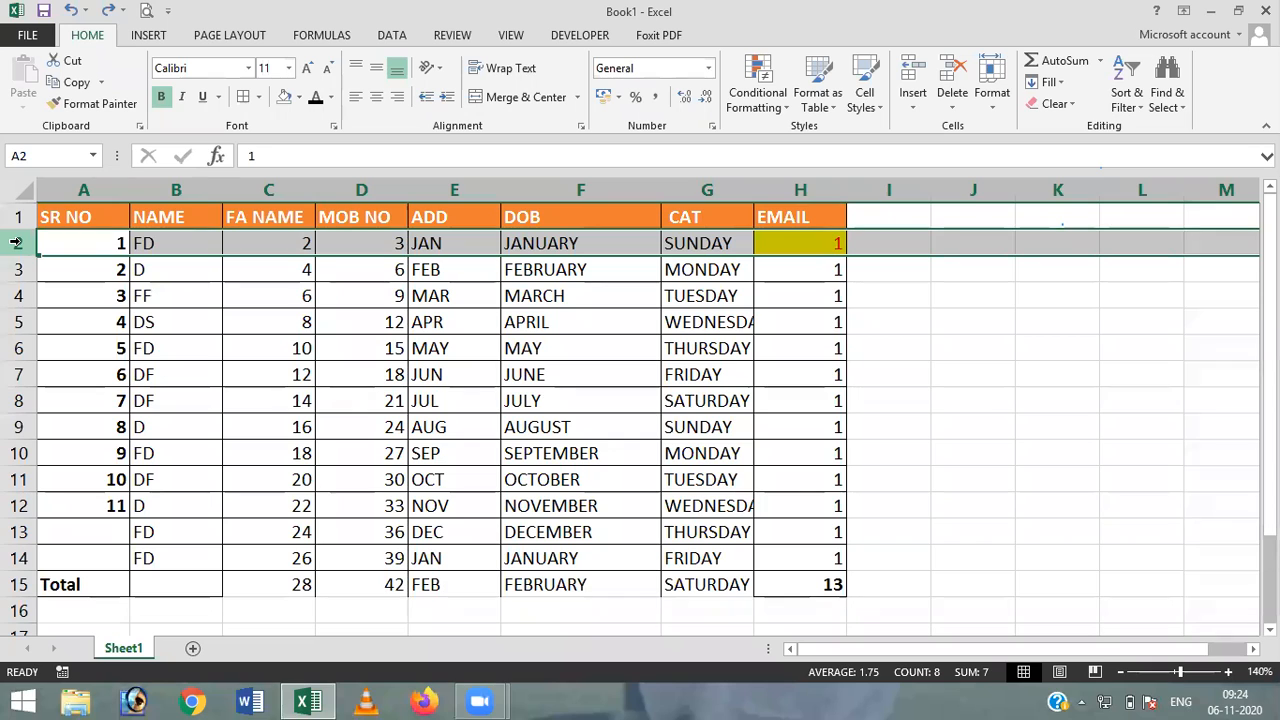
Insert a blank row directly below the header row
right_click(16, 243)
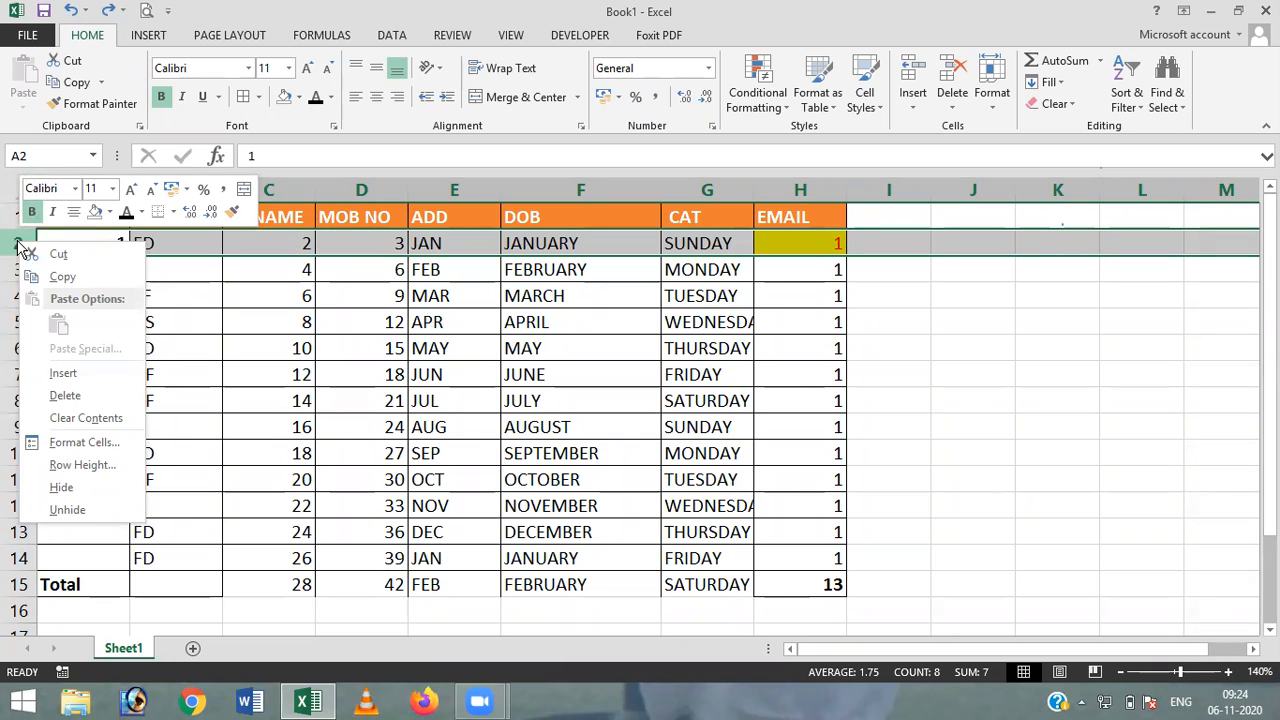
left_click(62, 374)
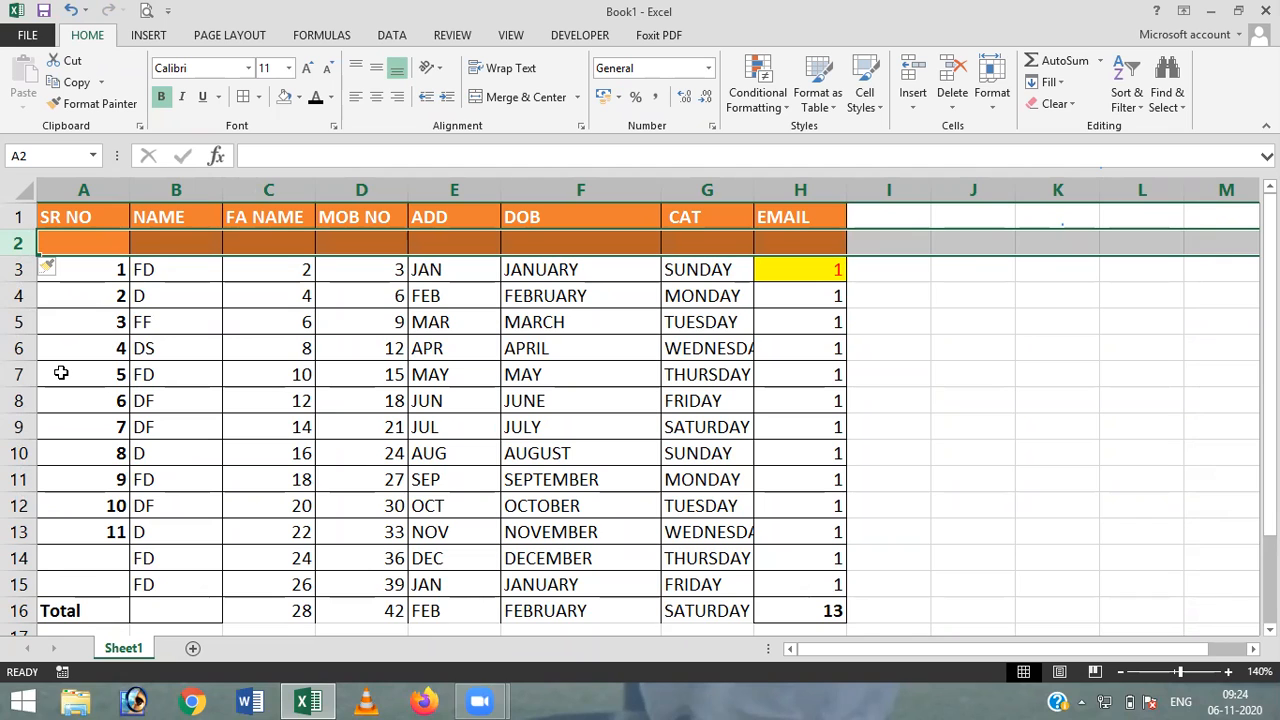
Insert a blank column between the SR NO and NAME columns
left_click(186, 189)
right_click(187, 189)
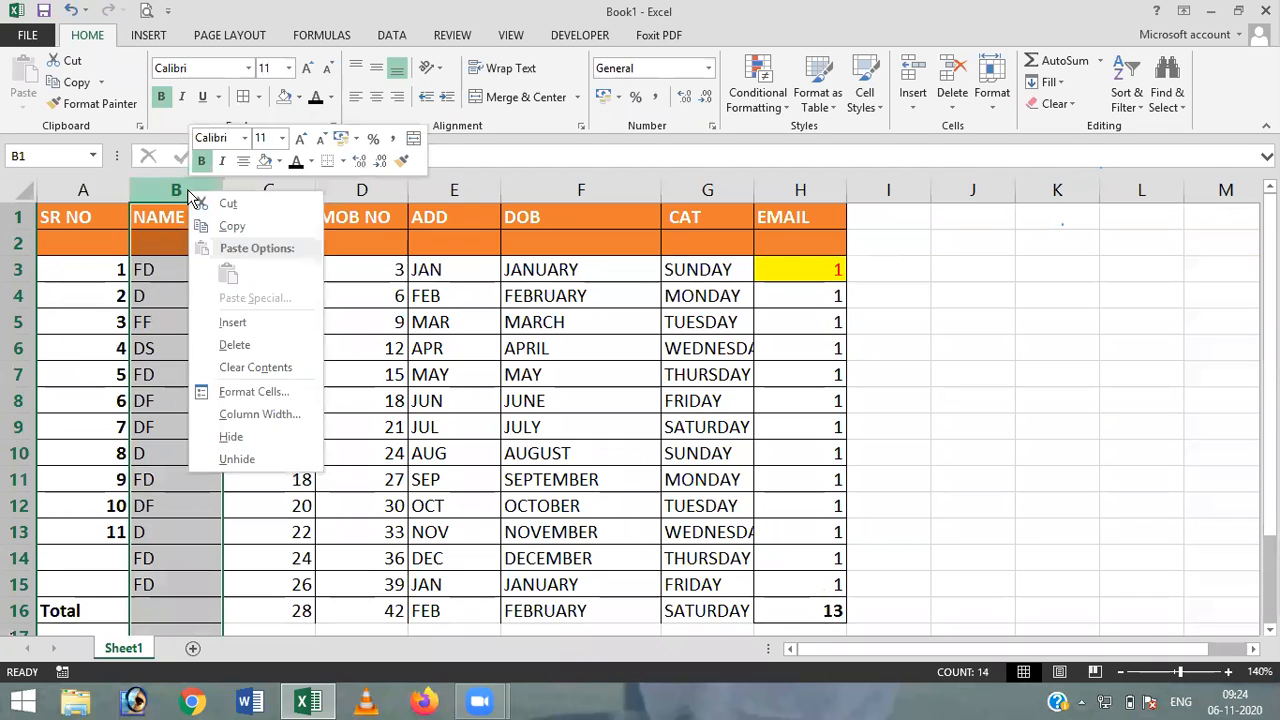
left_click(257, 325)
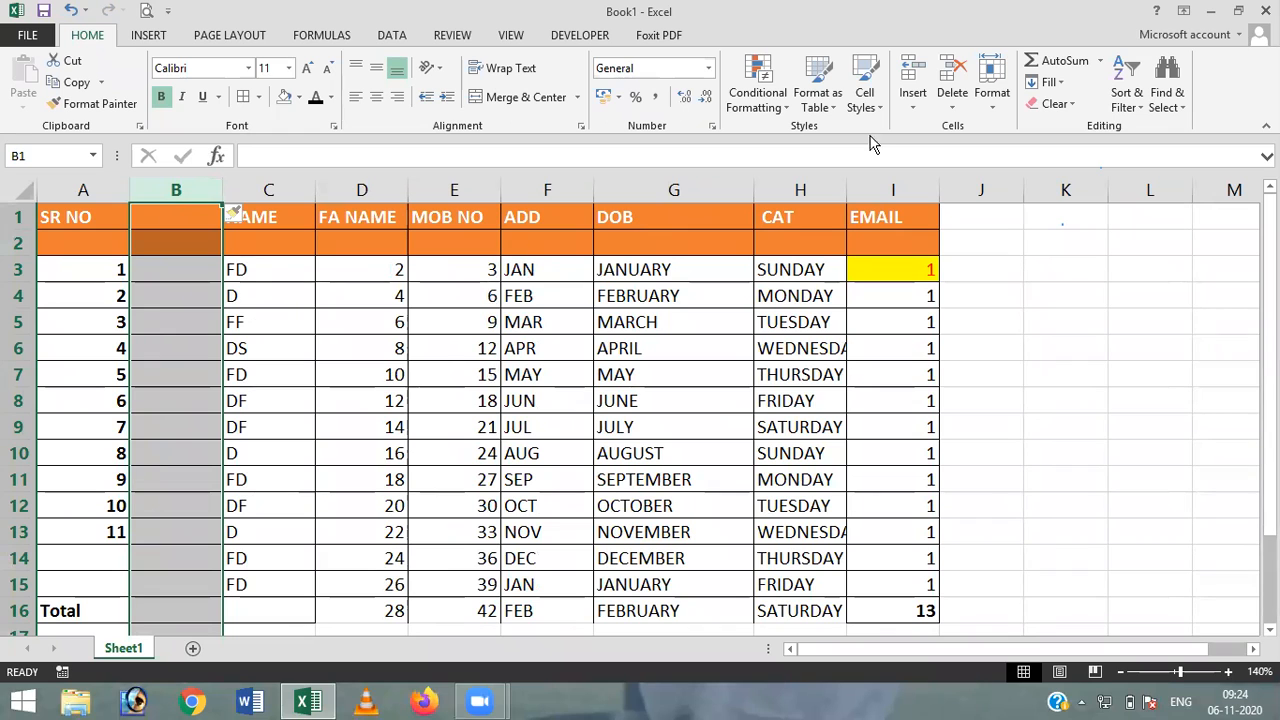
Insert a second sheet column at column B and delete it again
left_click(908, 116)
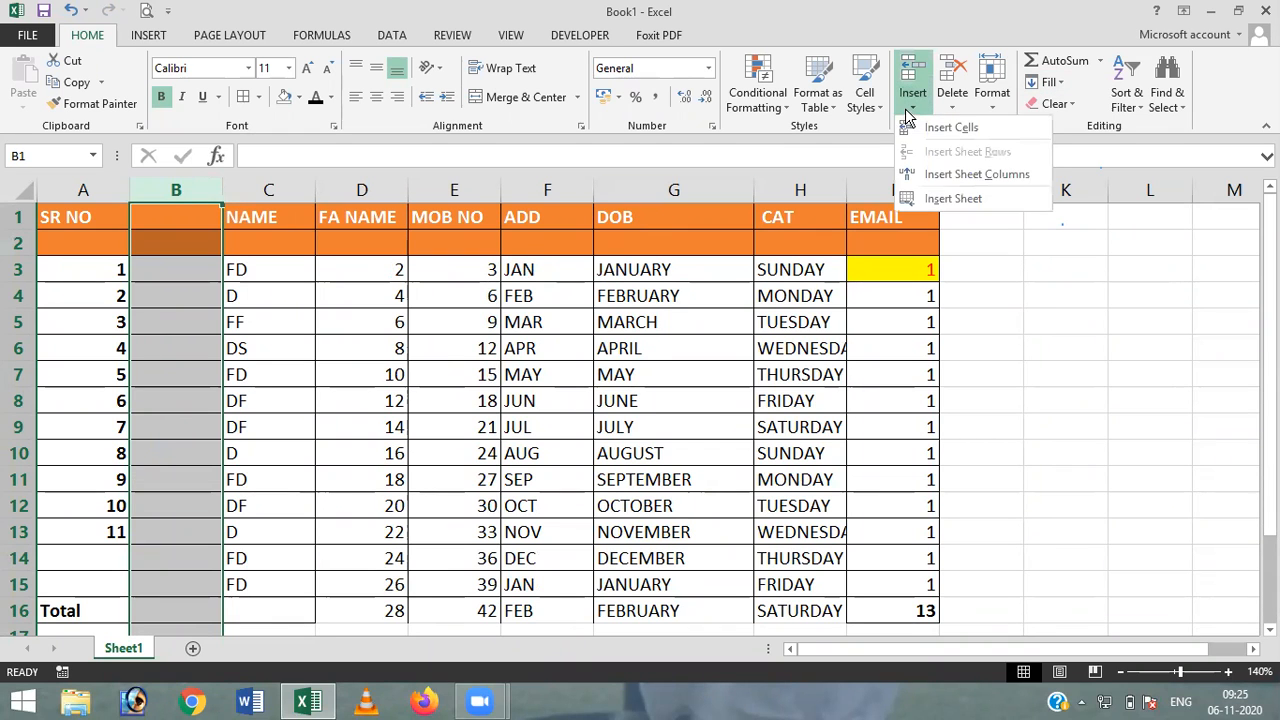
left_click(958, 186)
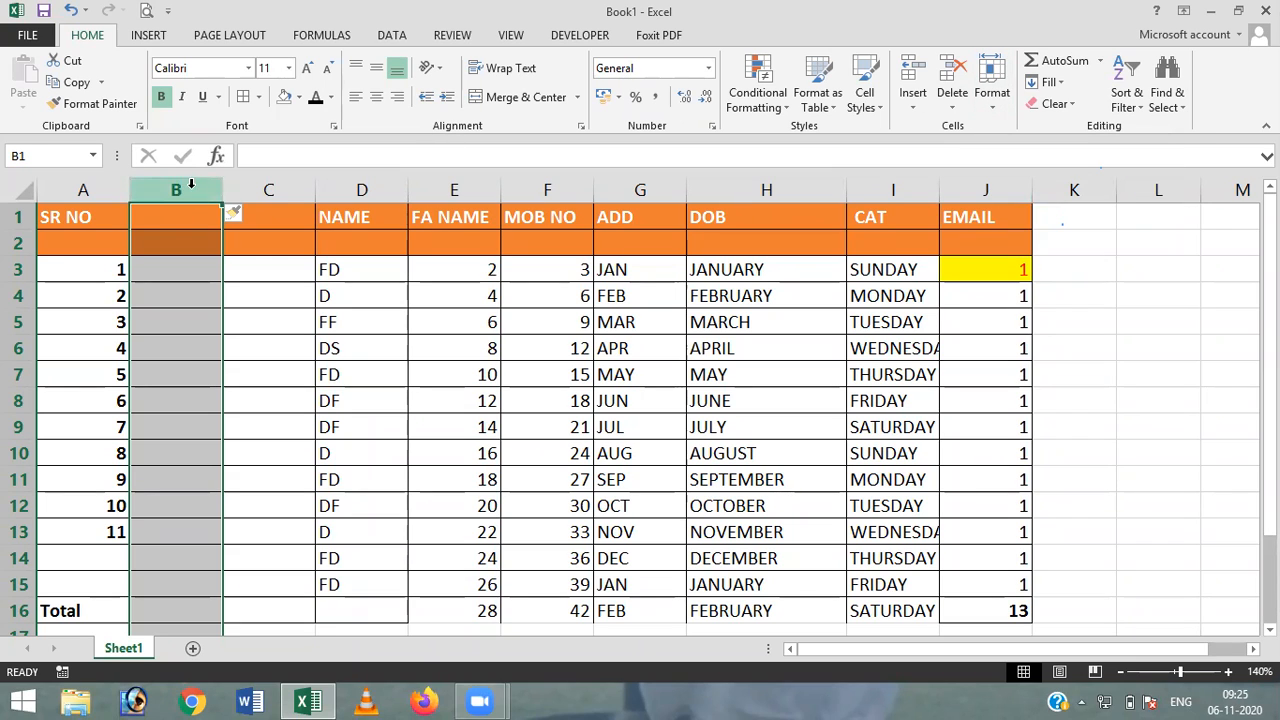
left_click(951, 116)
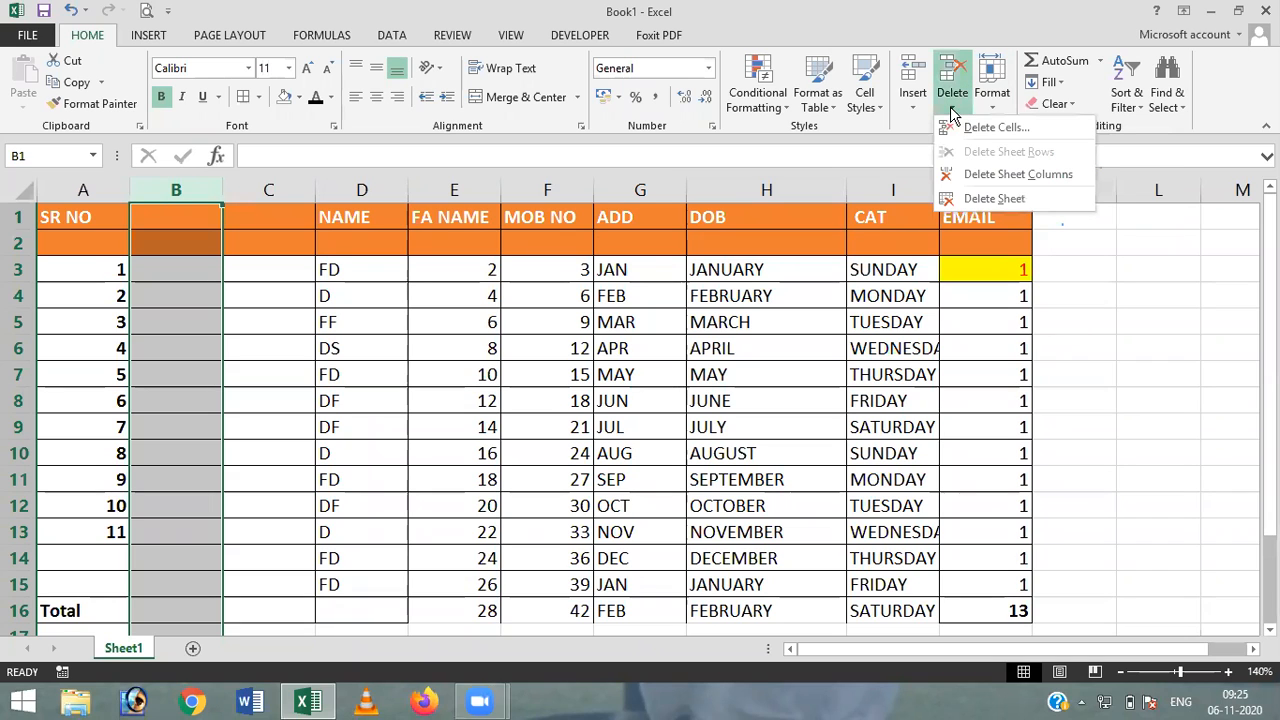
left_click(995, 176)
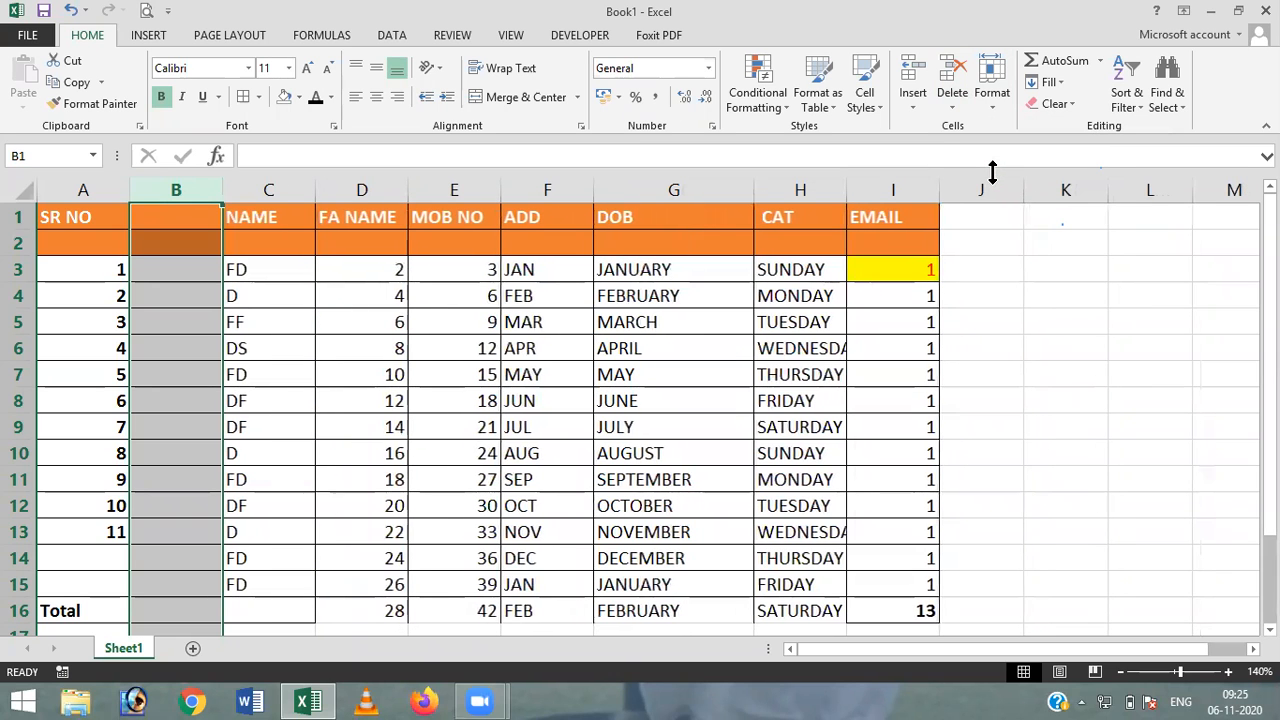
Delete the blank sheet row directly below the header row
left_click(15, 243)
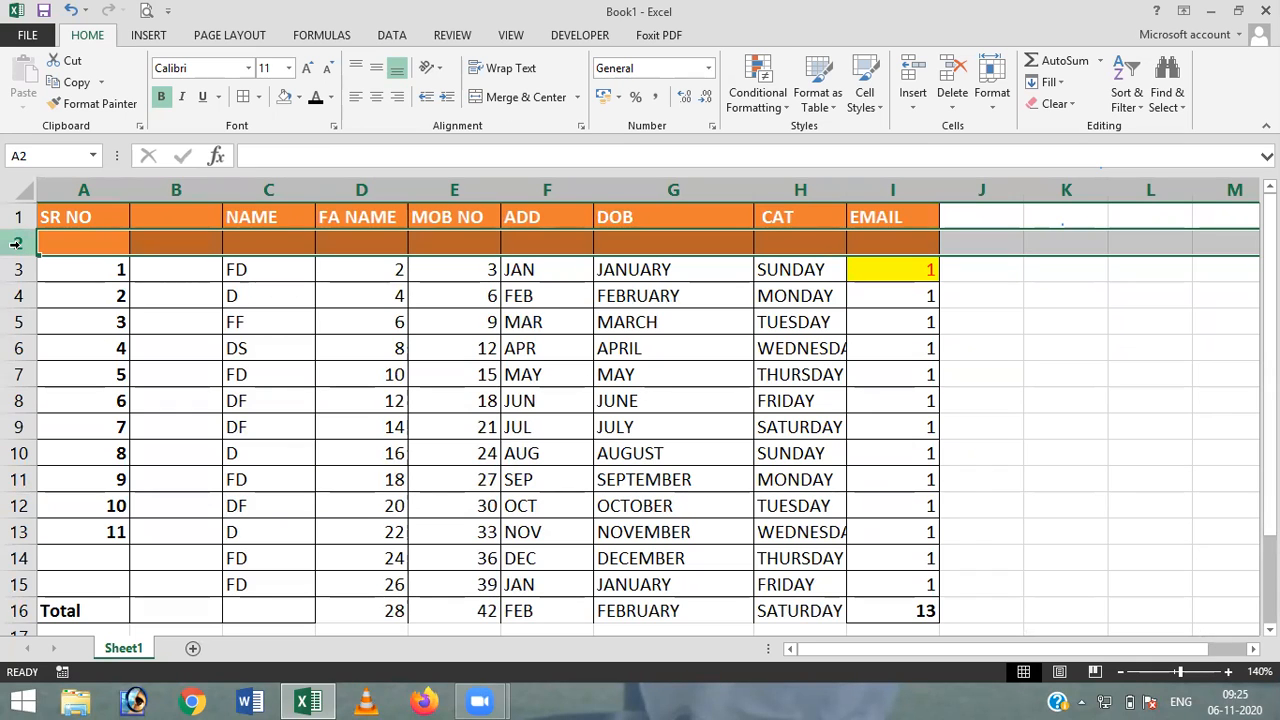
left_click(94, 244)
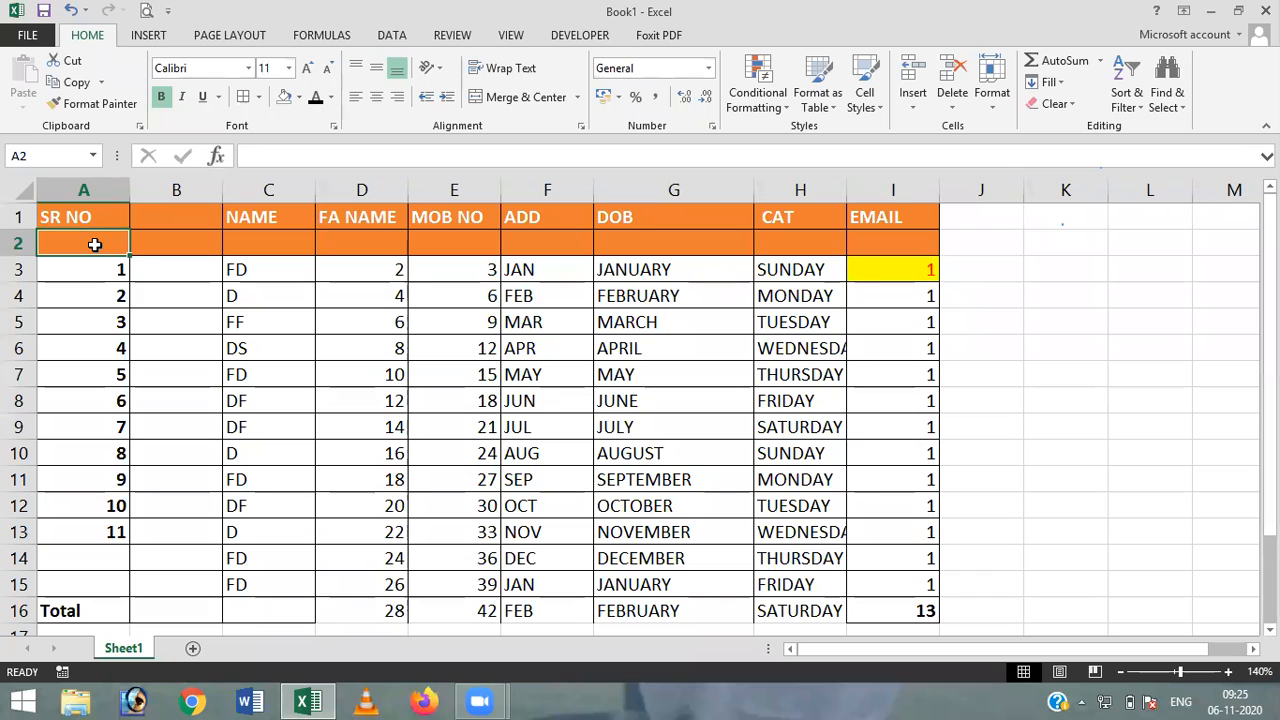
left_click(16, 242)
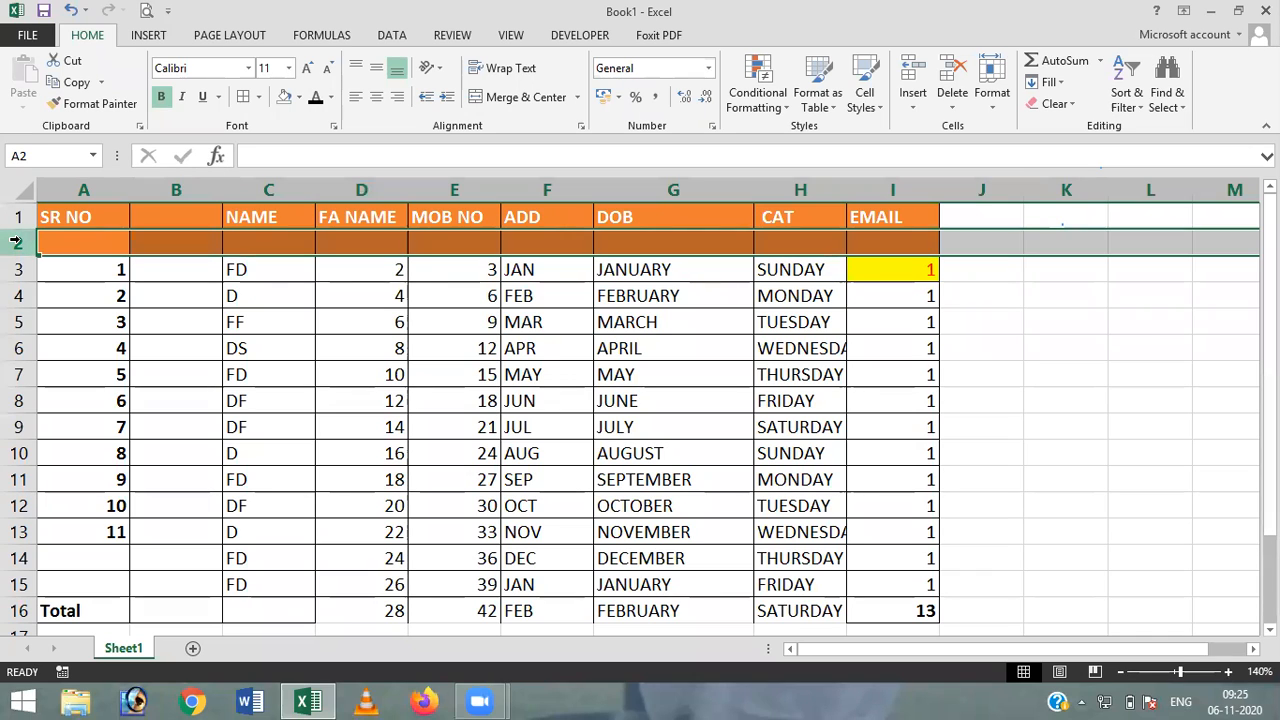
left_click(950, 112)
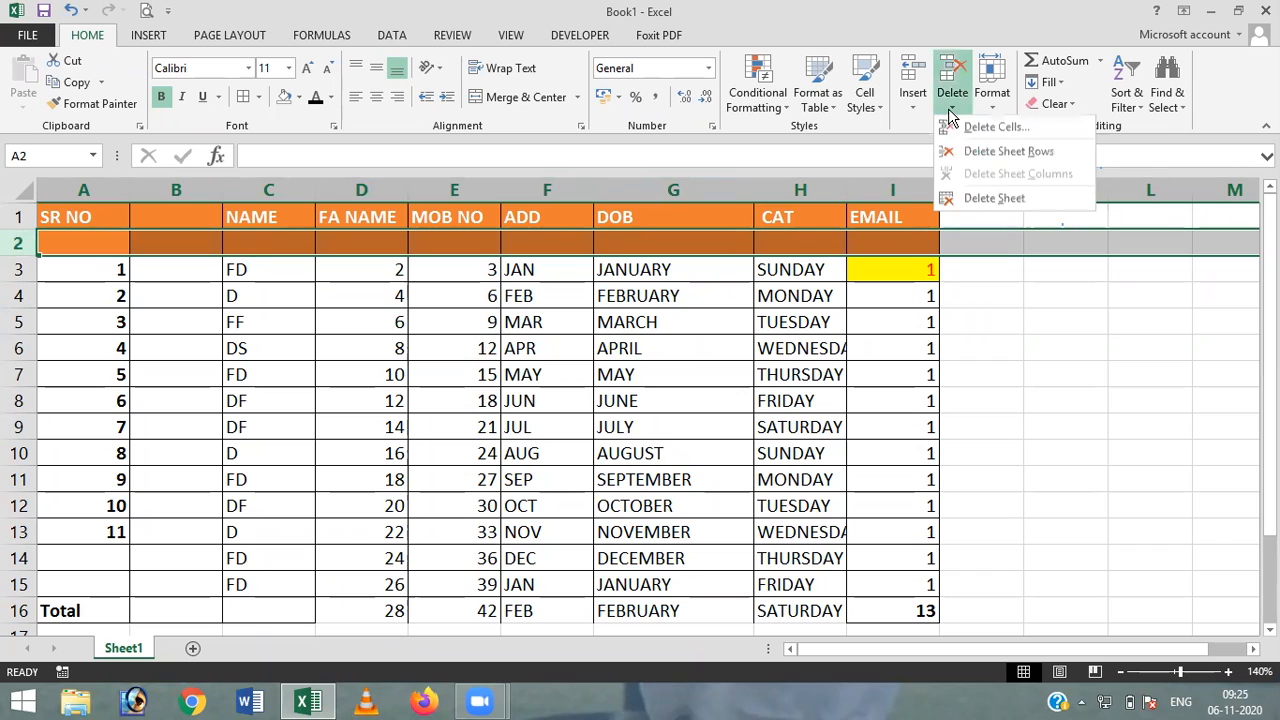
left_click(996, 152)
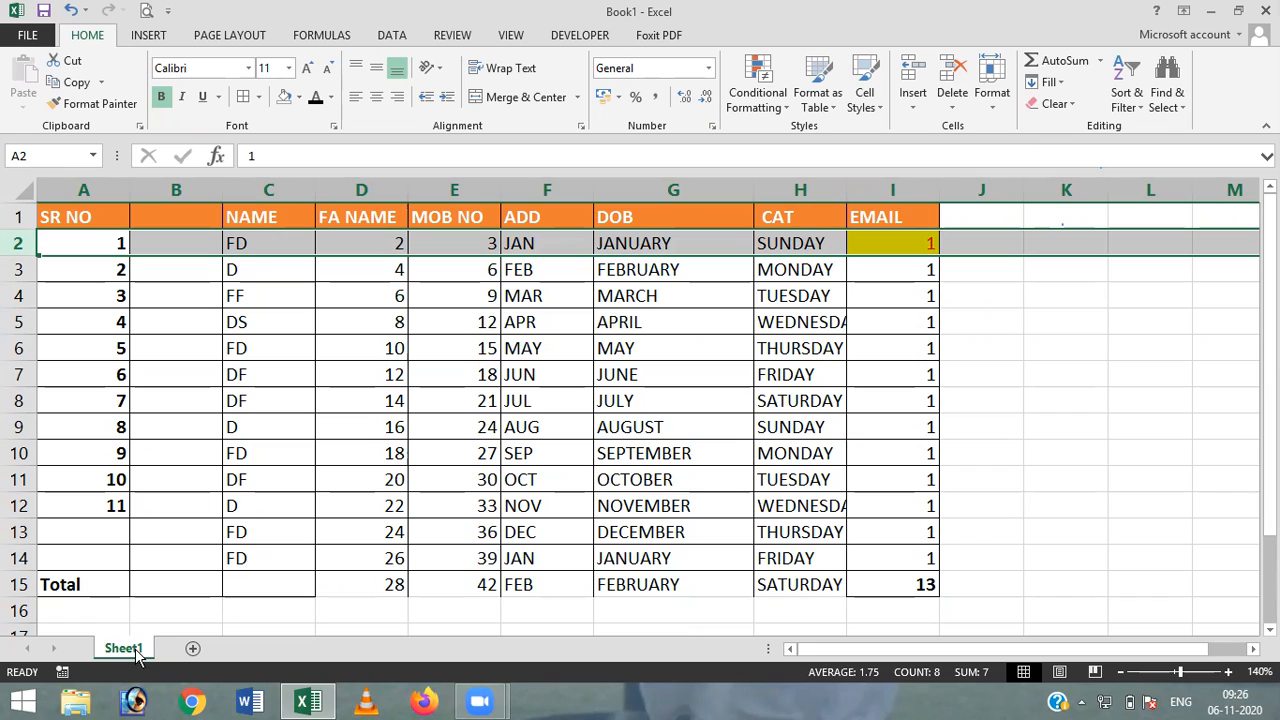
Insert a new sheet before Sheet1 and switch between the two sheets to compare them
left_click(913, 108)
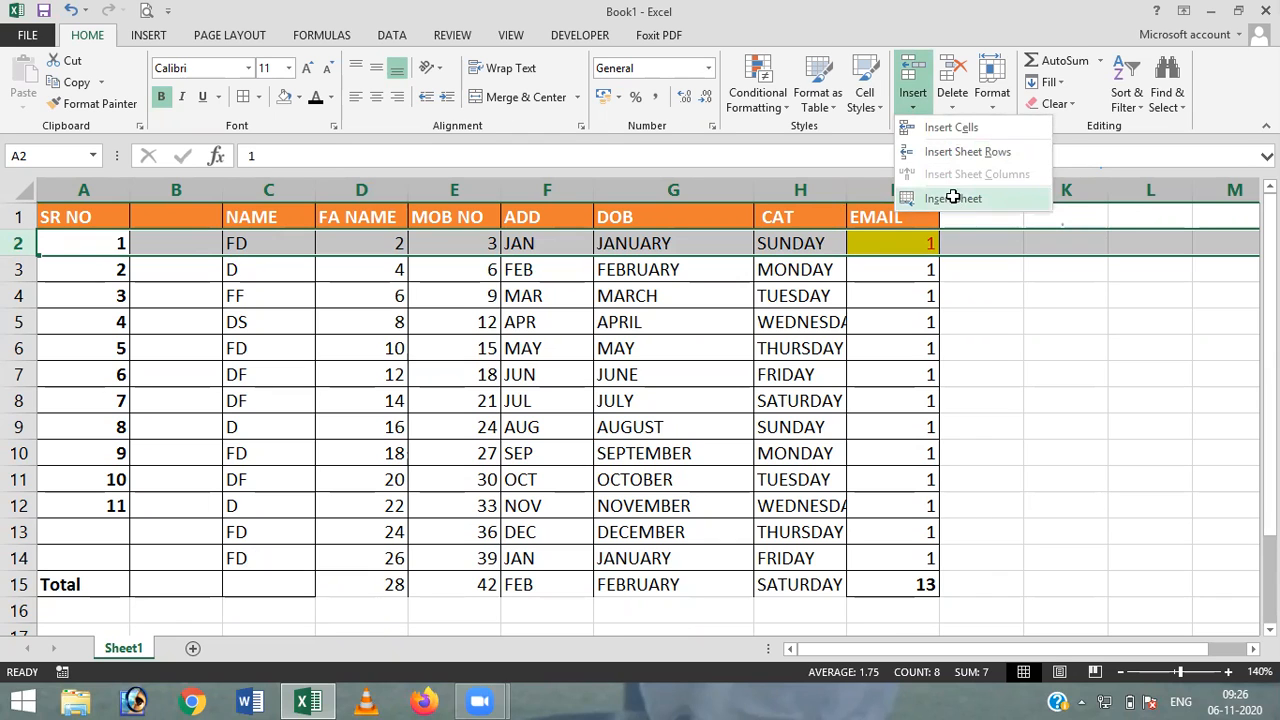
left_click(953, 199)
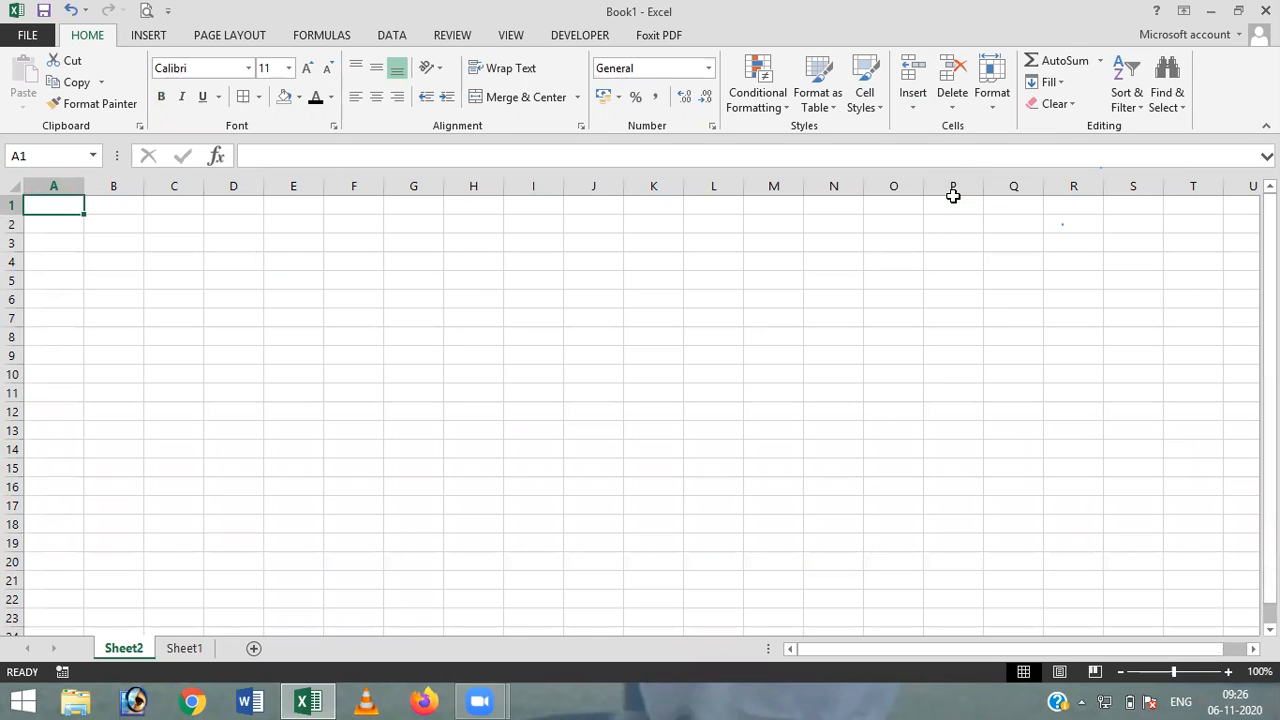
left_click(184, 649)
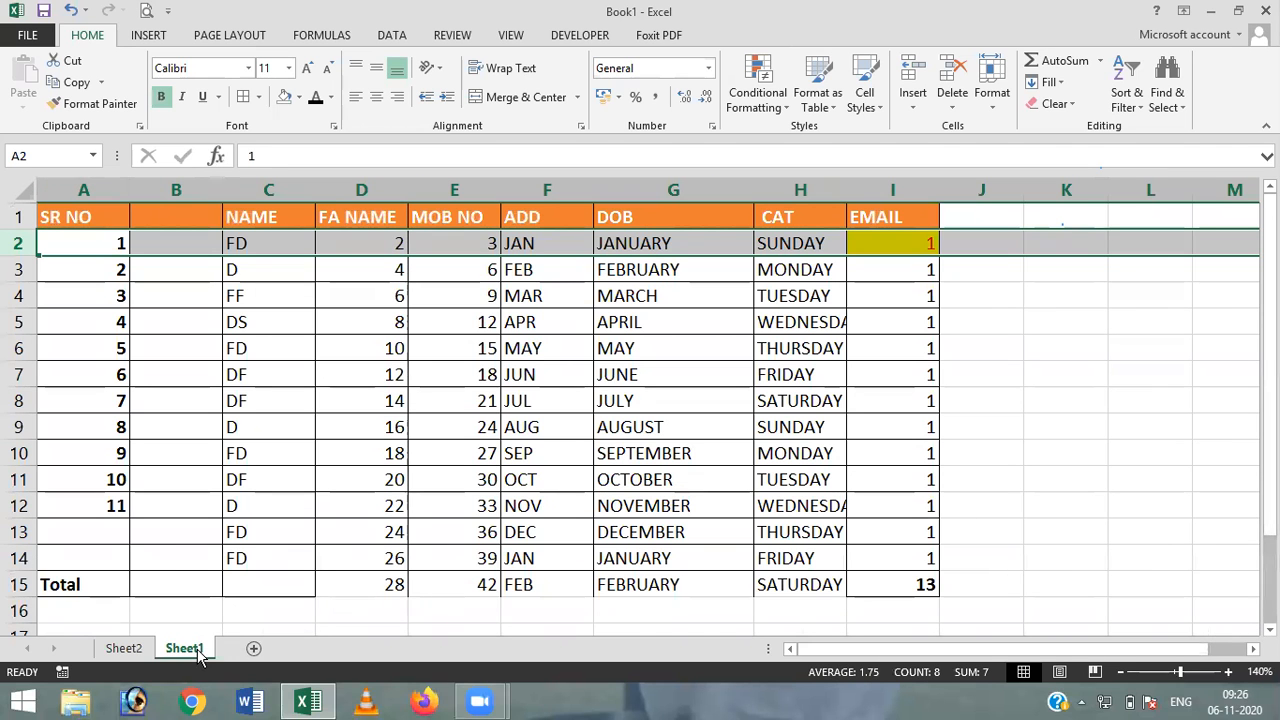
left_click(122, 649)
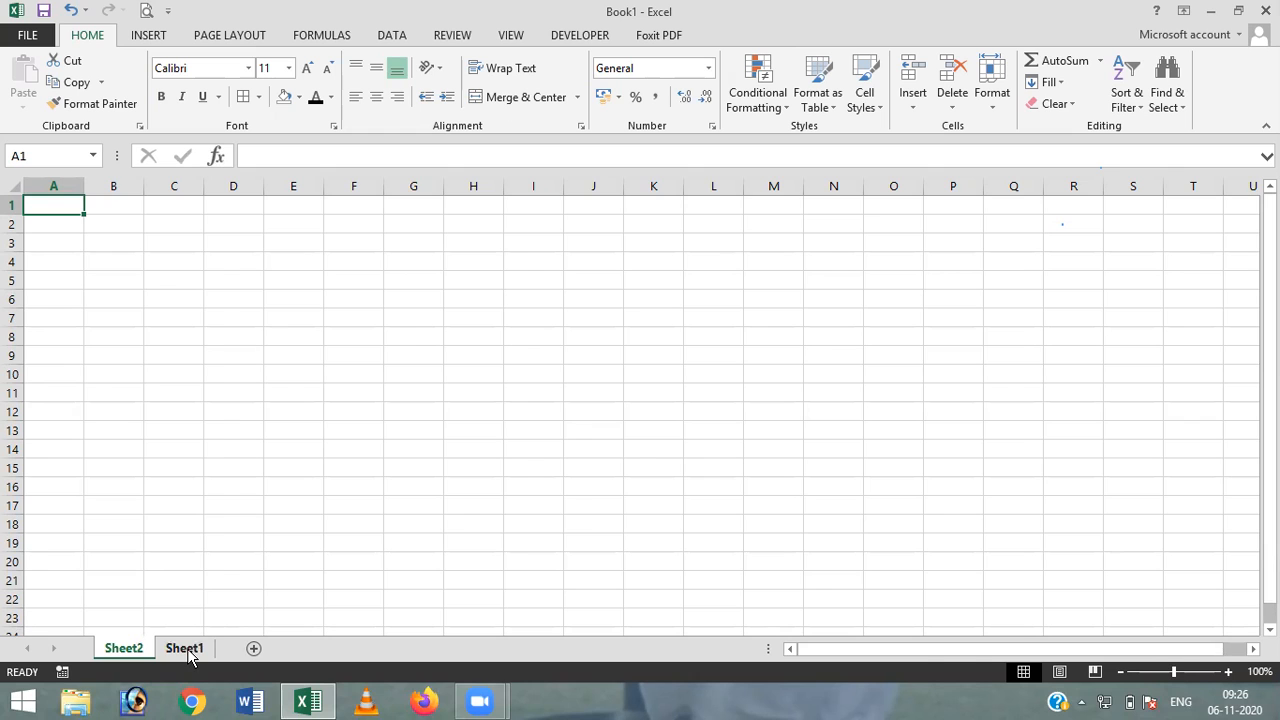
left_click(185, 649)
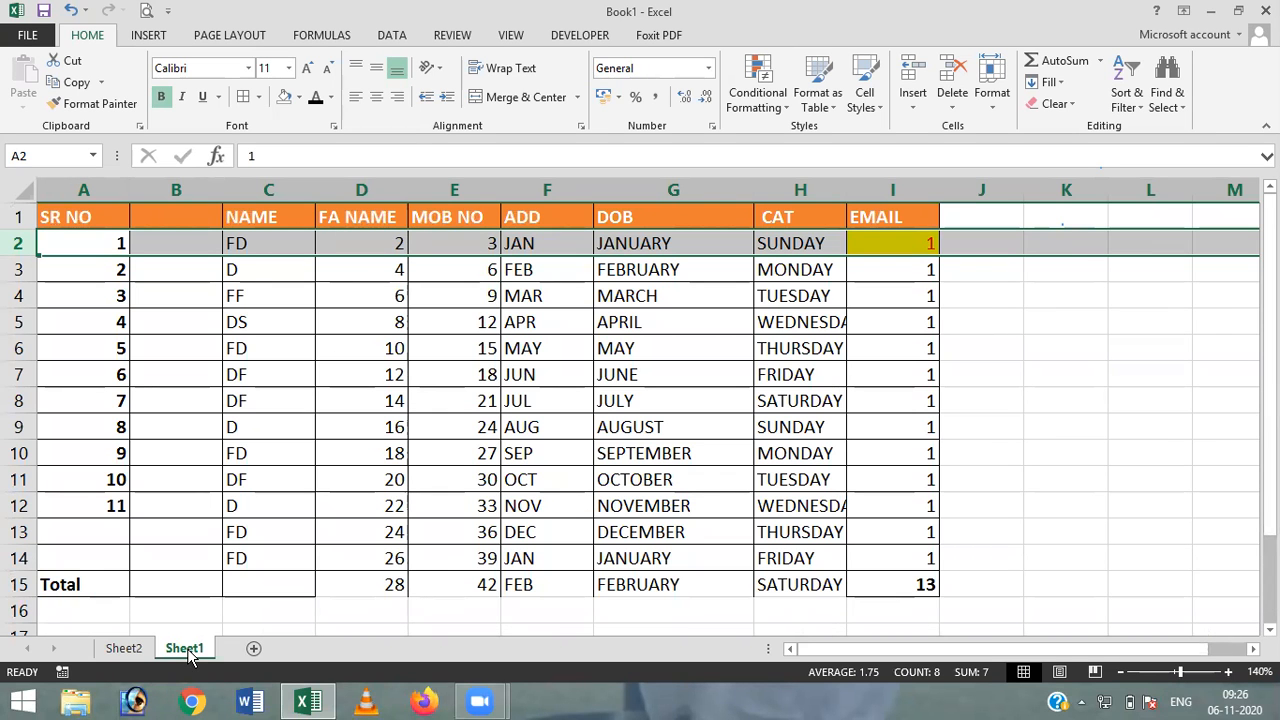
Insert another blank worksheet directly before Sheet1 and view each of the workbook's sheets
right_click(188, 652)
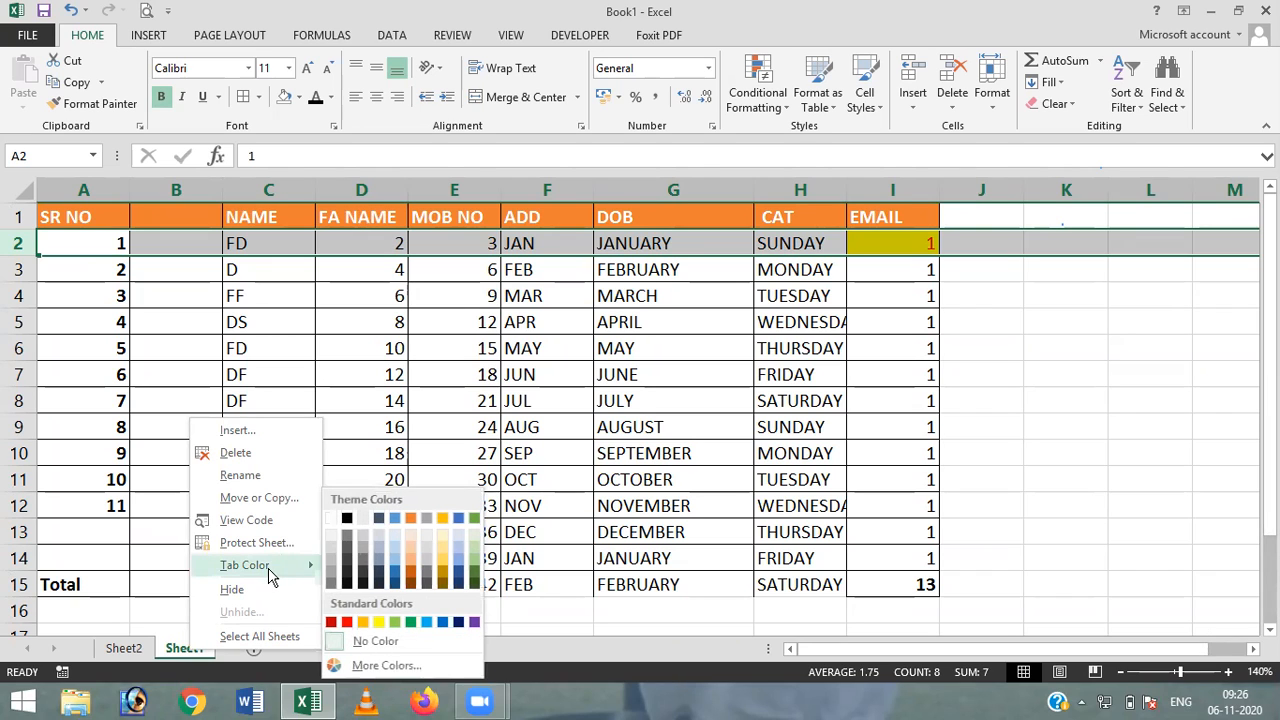
left_click(276, 436)
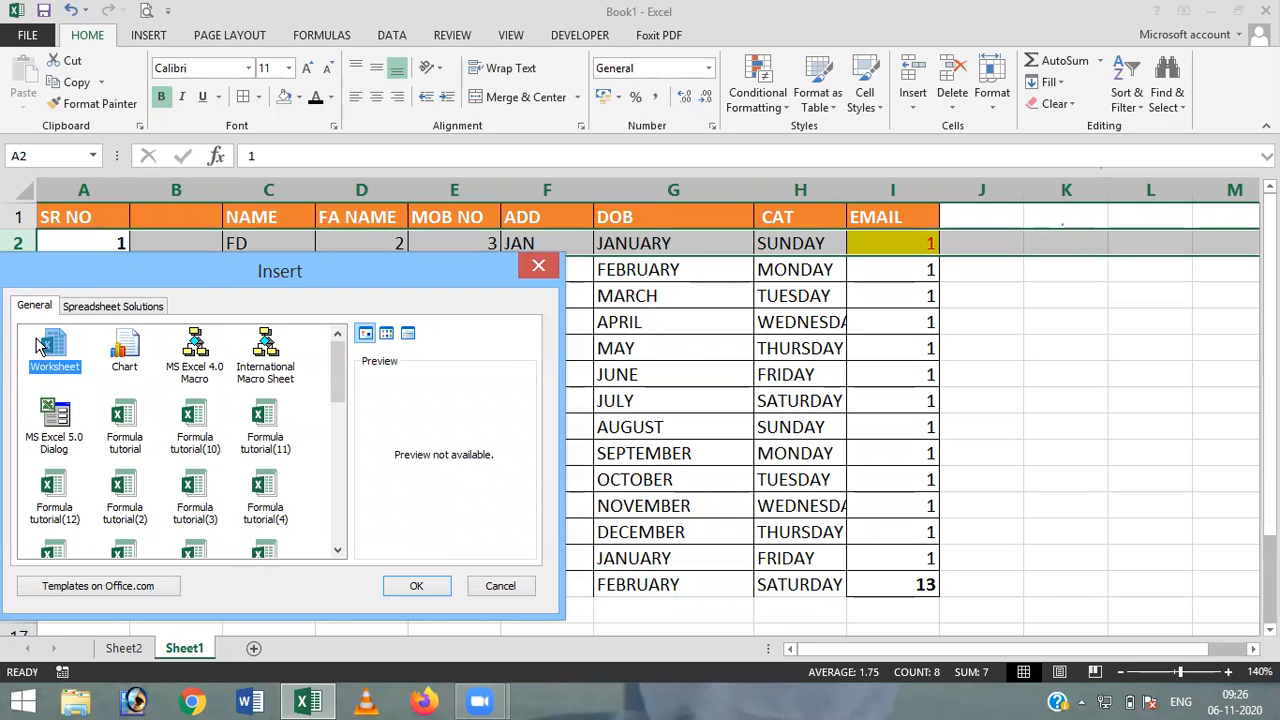
left_click(416, 585)
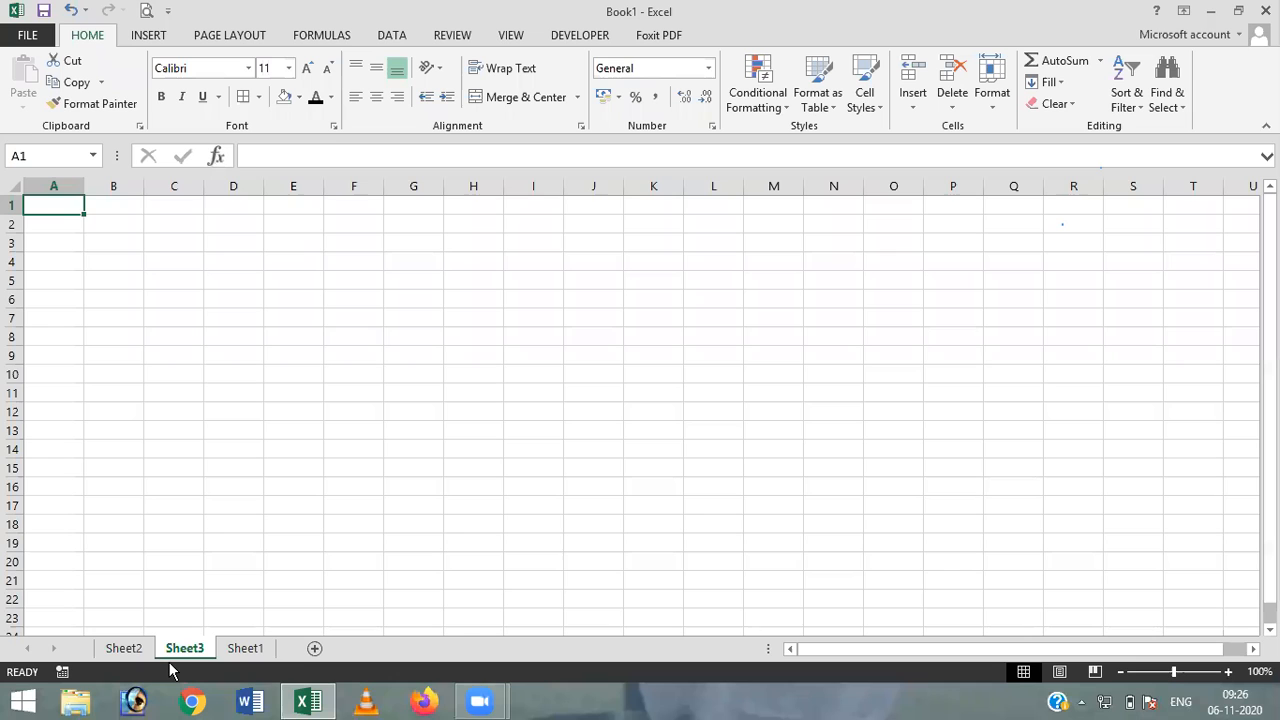
left_click(252, 648)
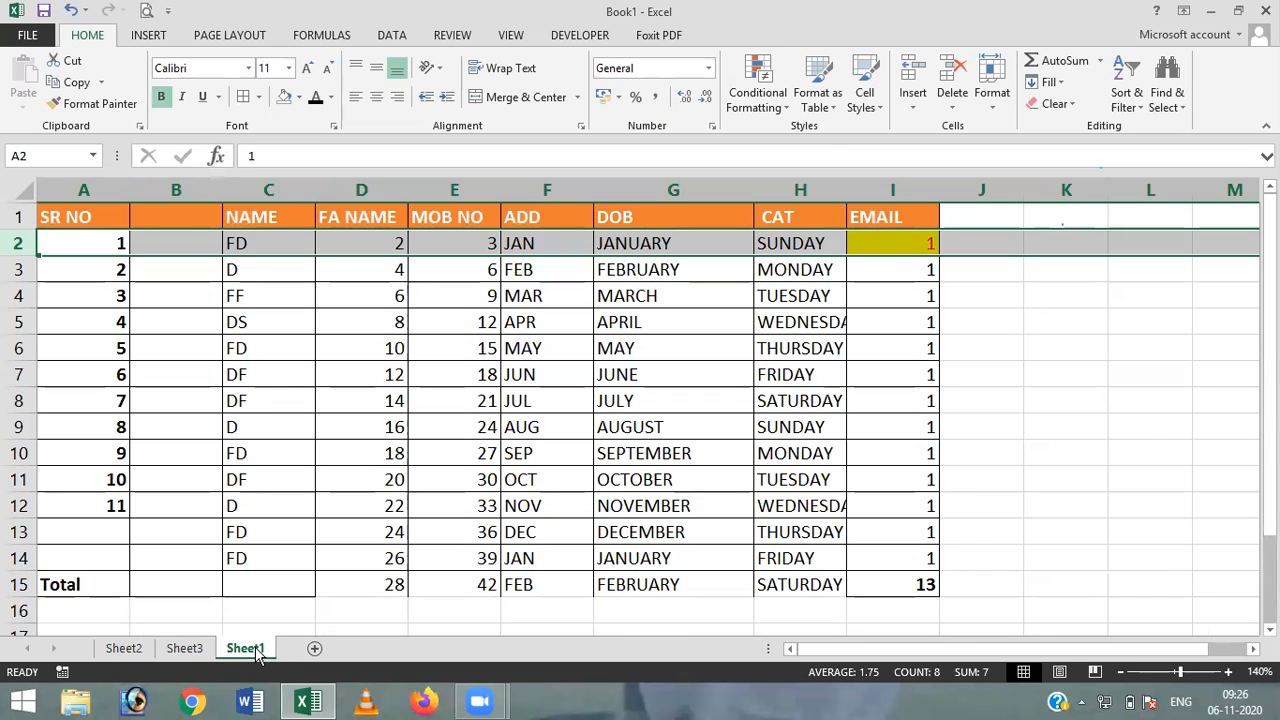
left_click(199, 650)
left_click(124, 648)
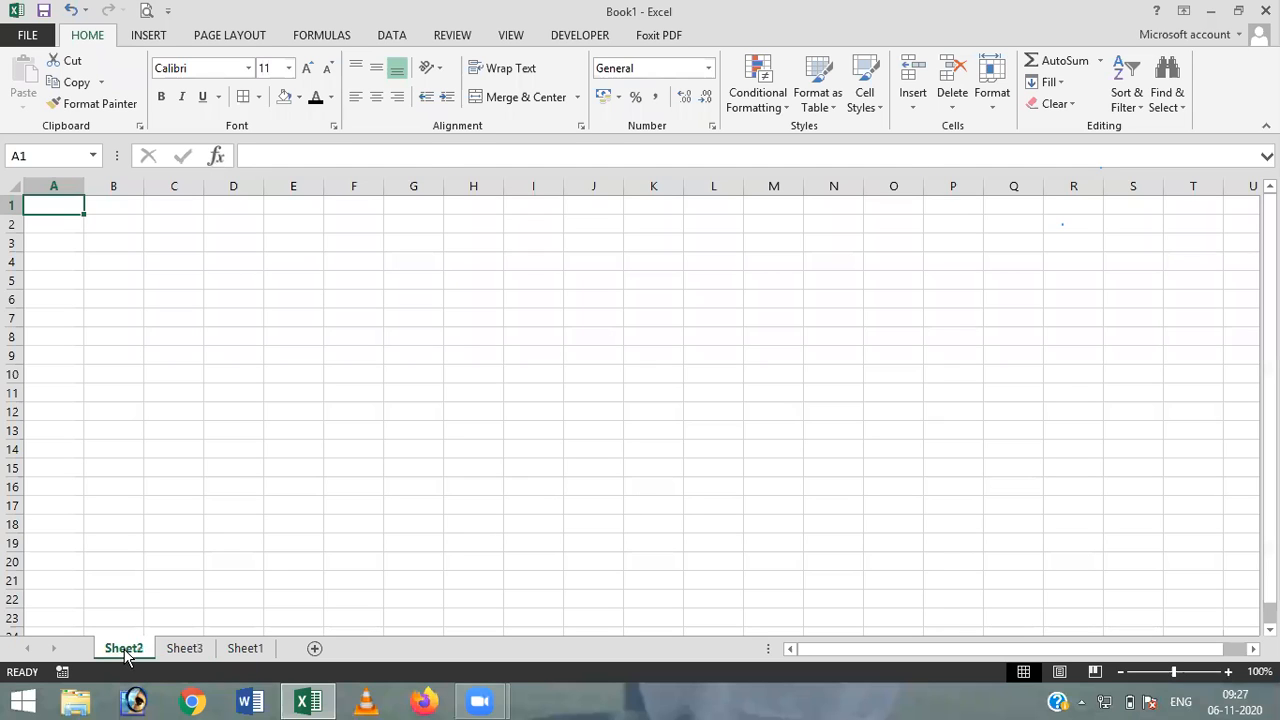
Delete the blank sheets Sheet2 and Sheet3, and look over the delete options on Sheet1
left_click(249, 646)
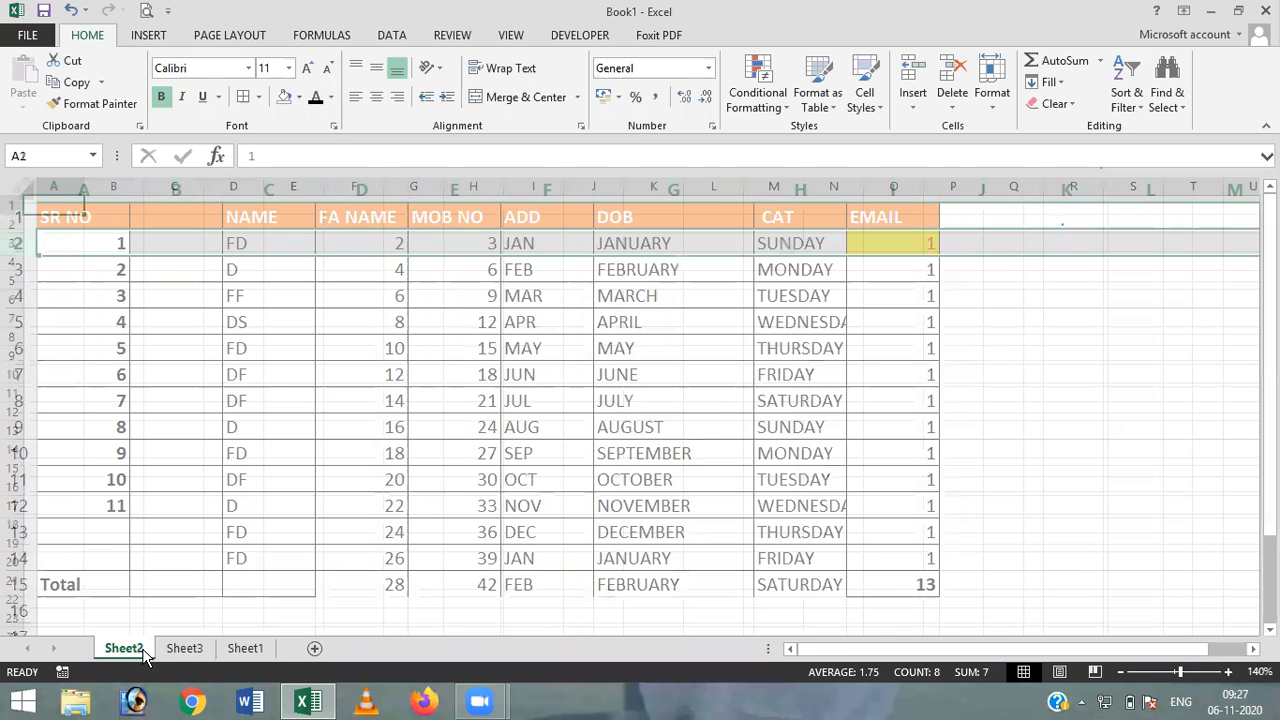
left_click(958, 104)
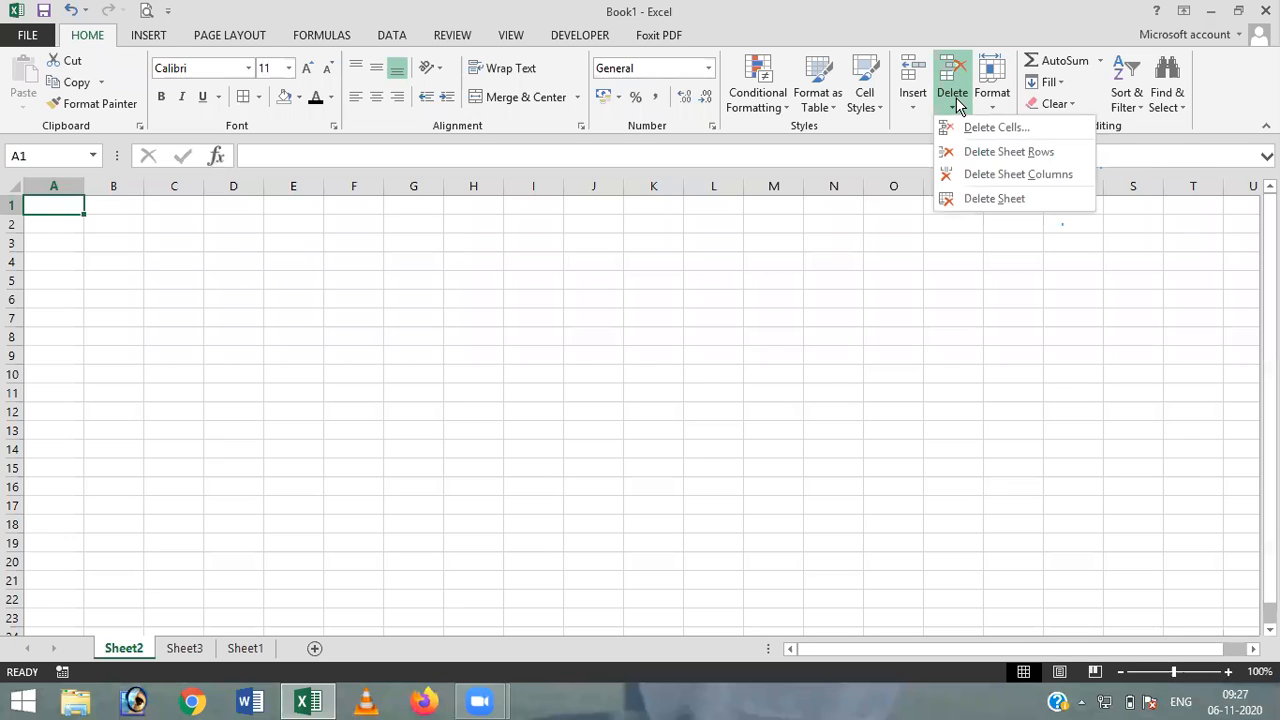
left_click(980, 200)
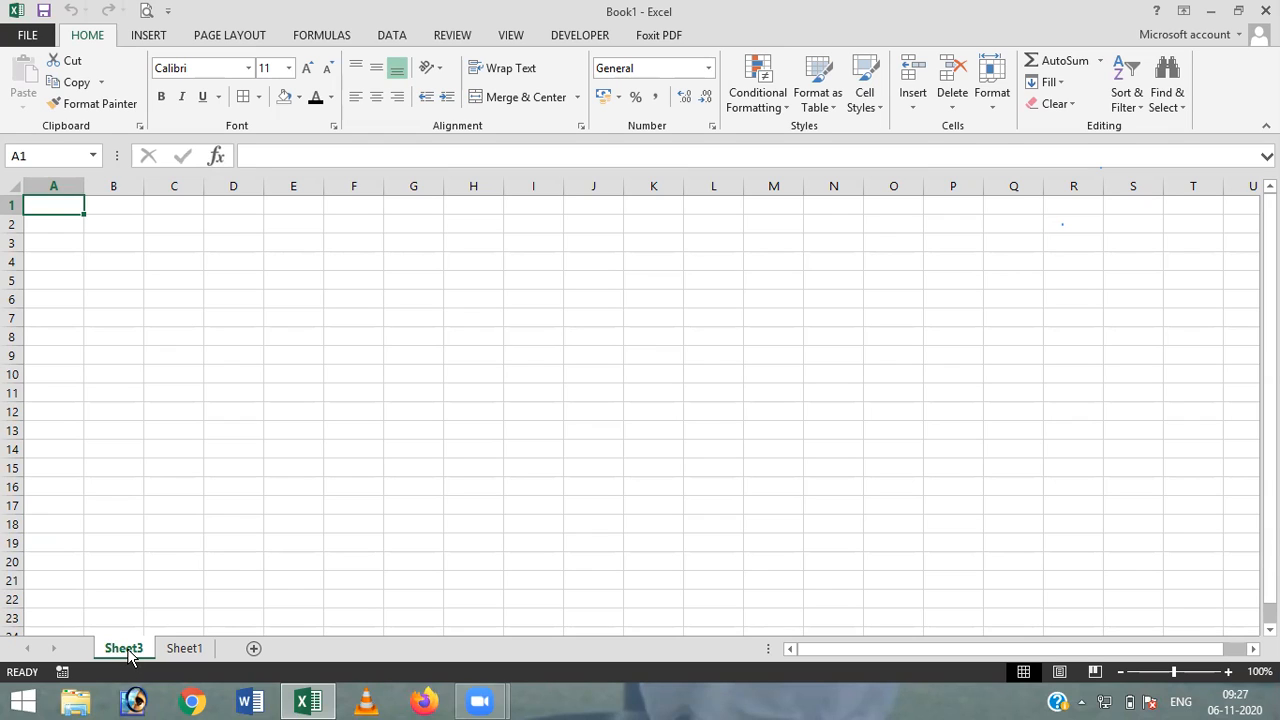
right_click(129, 656)
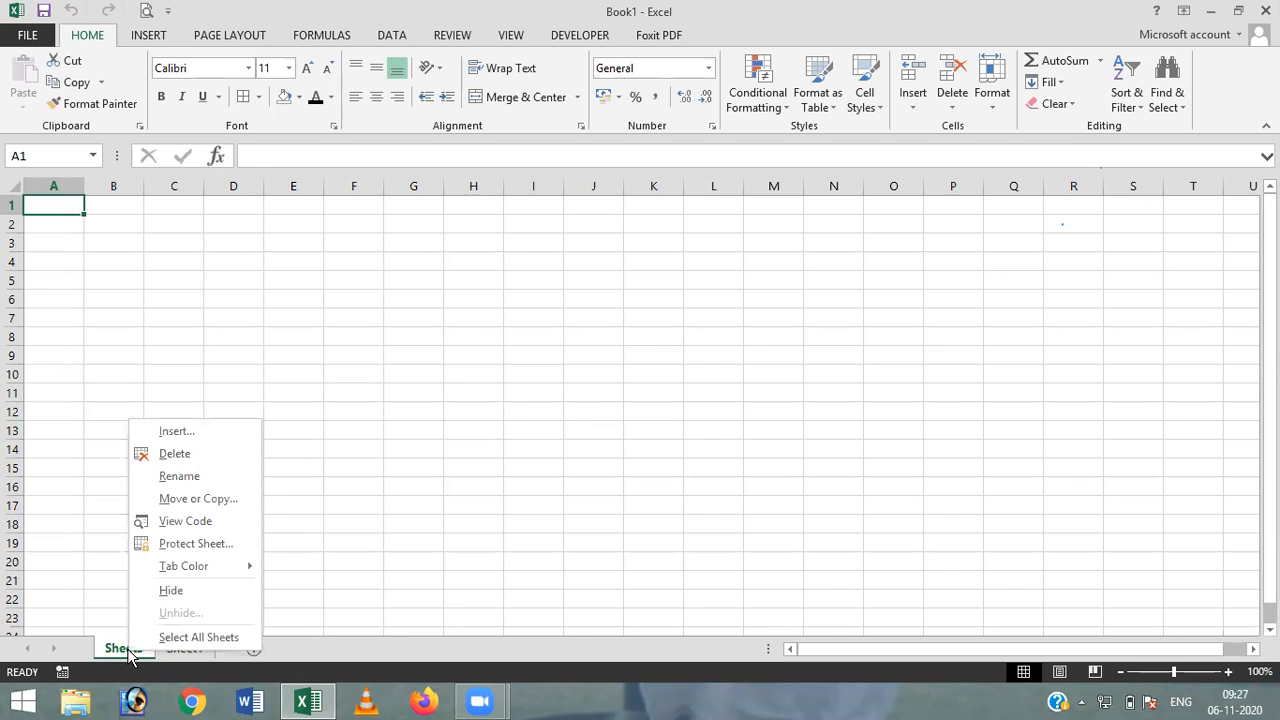
left_click(174, 454)
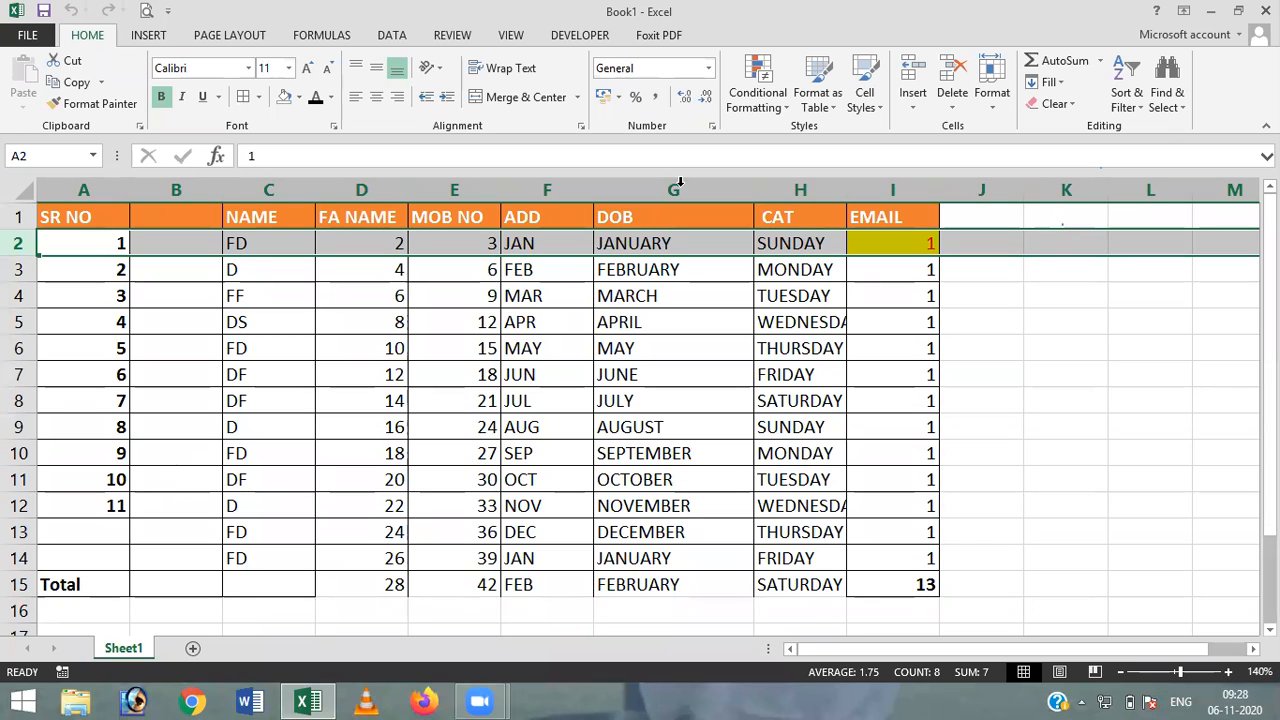
left_click(952, 110)
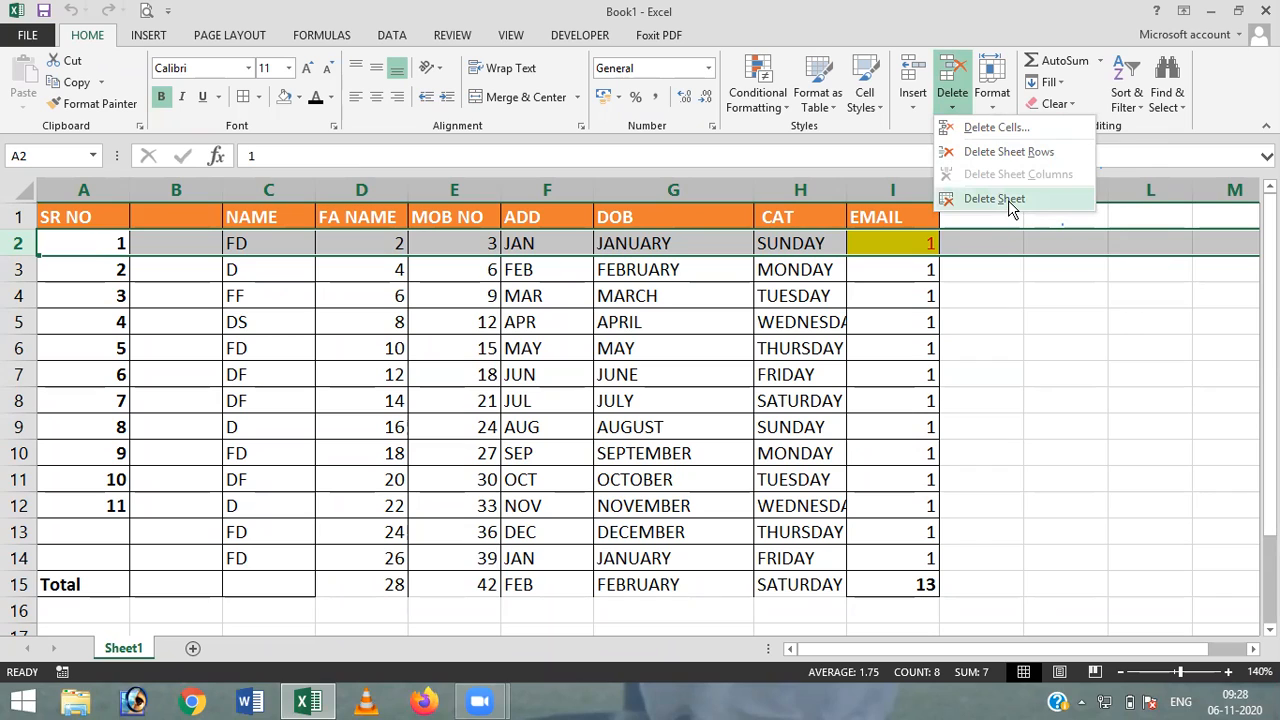
left_click(1046, 330)
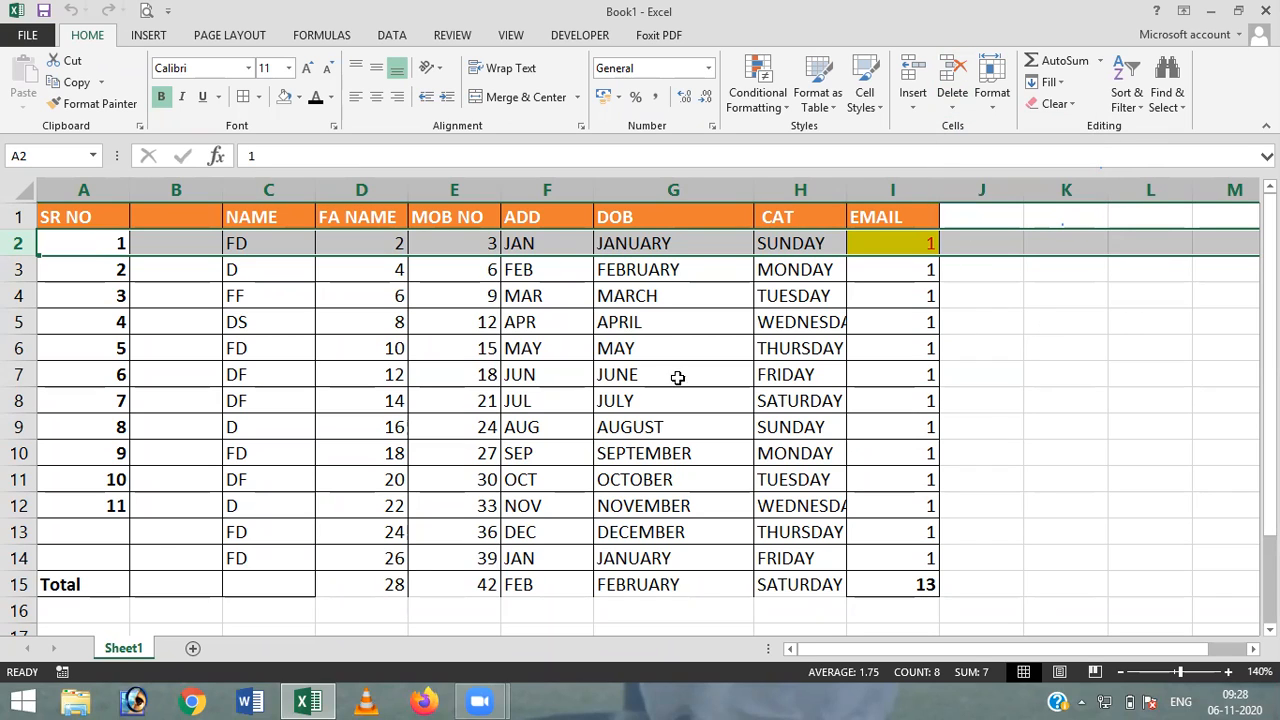
Rename Sheet1 as TABLE
right_click(128, 652)
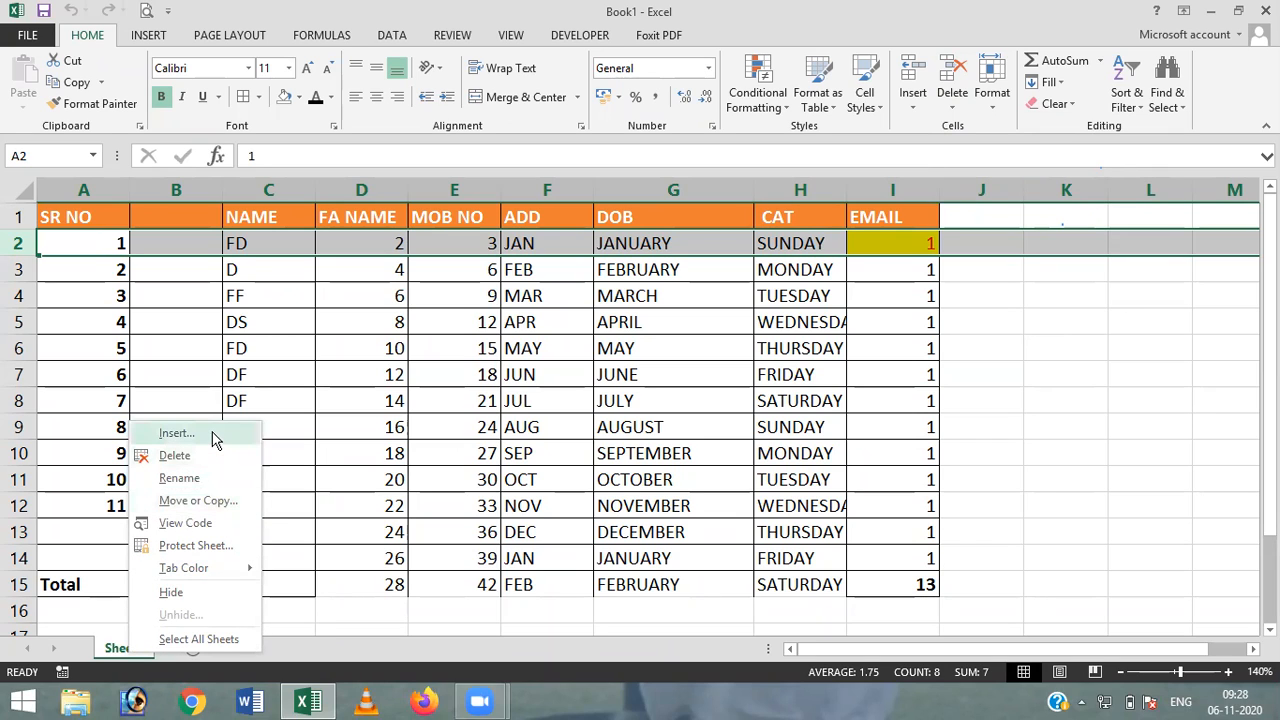
left_click(180, 478)
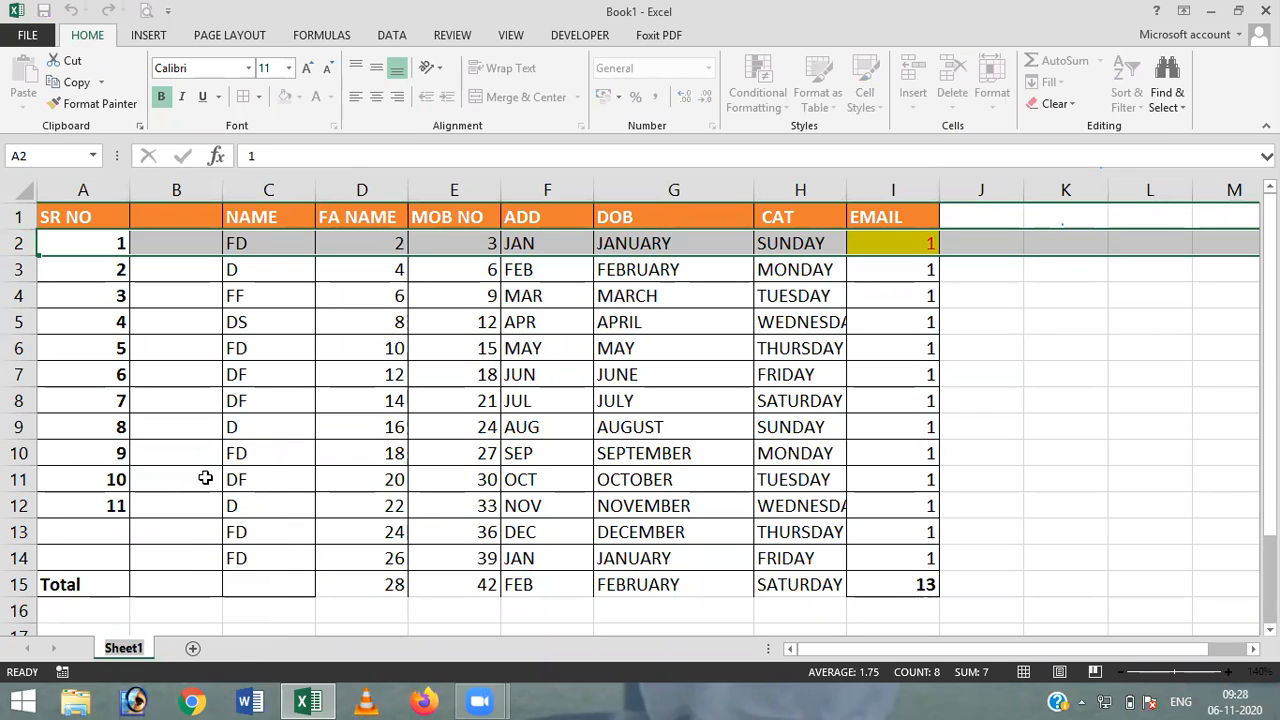
key("BackSpace")
type("TABLE")
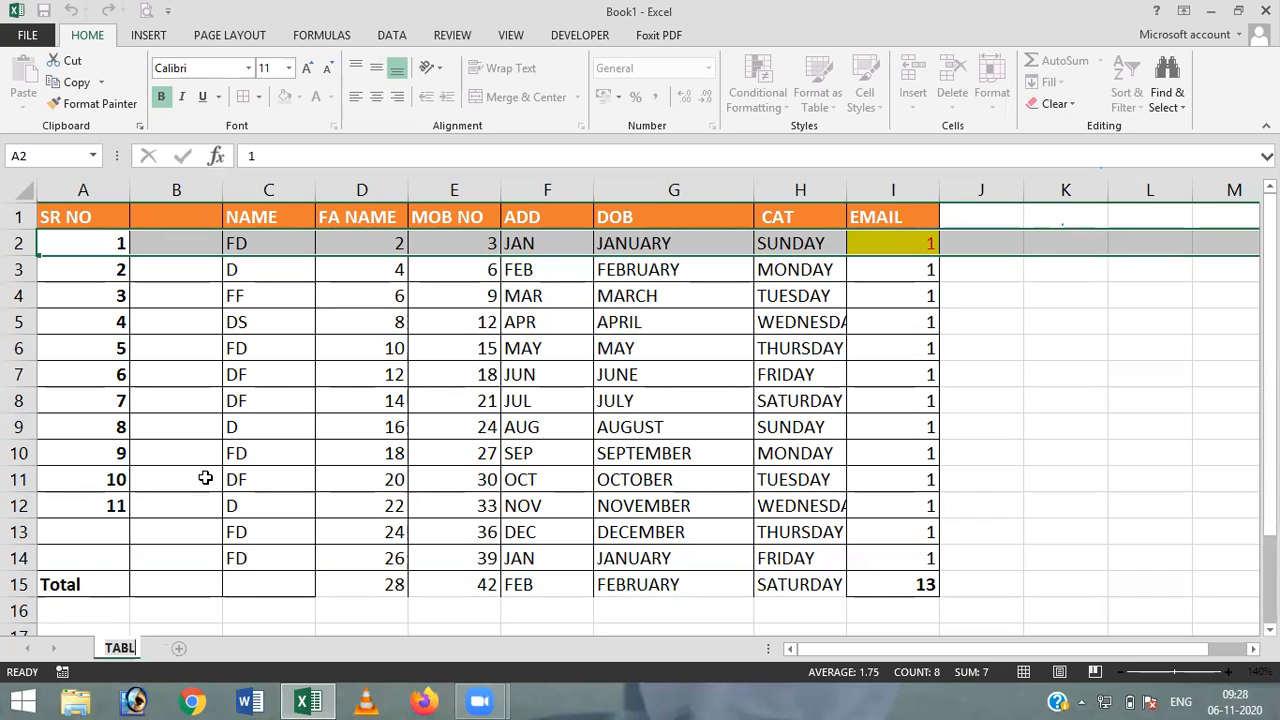
left_click(367, 497)
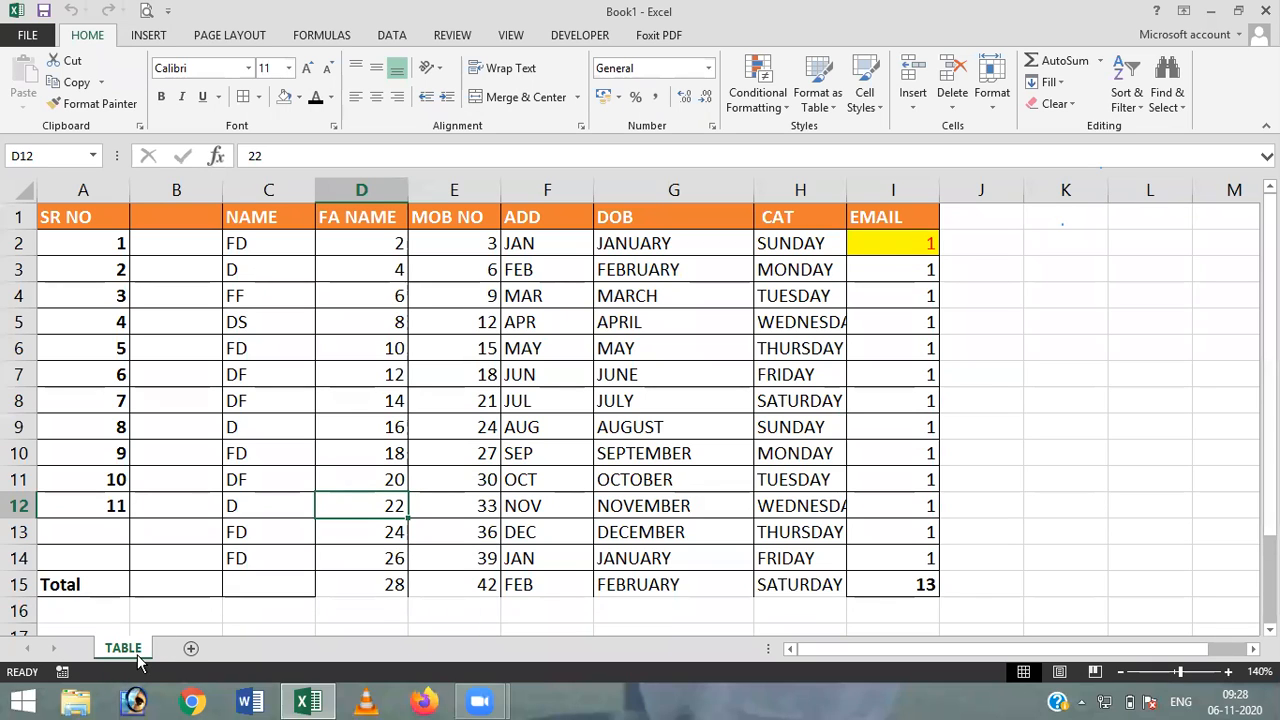
Add a blank worksheet after the TABLE sheet and look over its sheet options
left_click(191, 650)
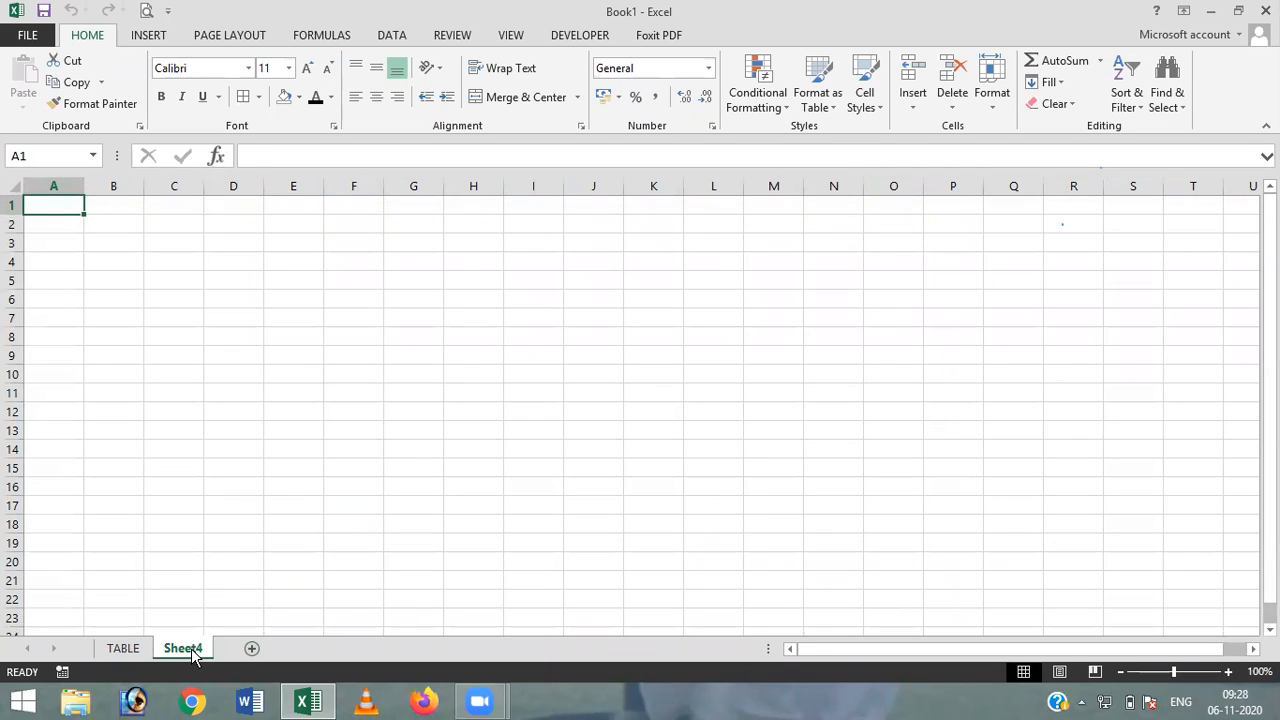
right_click(193, 655)
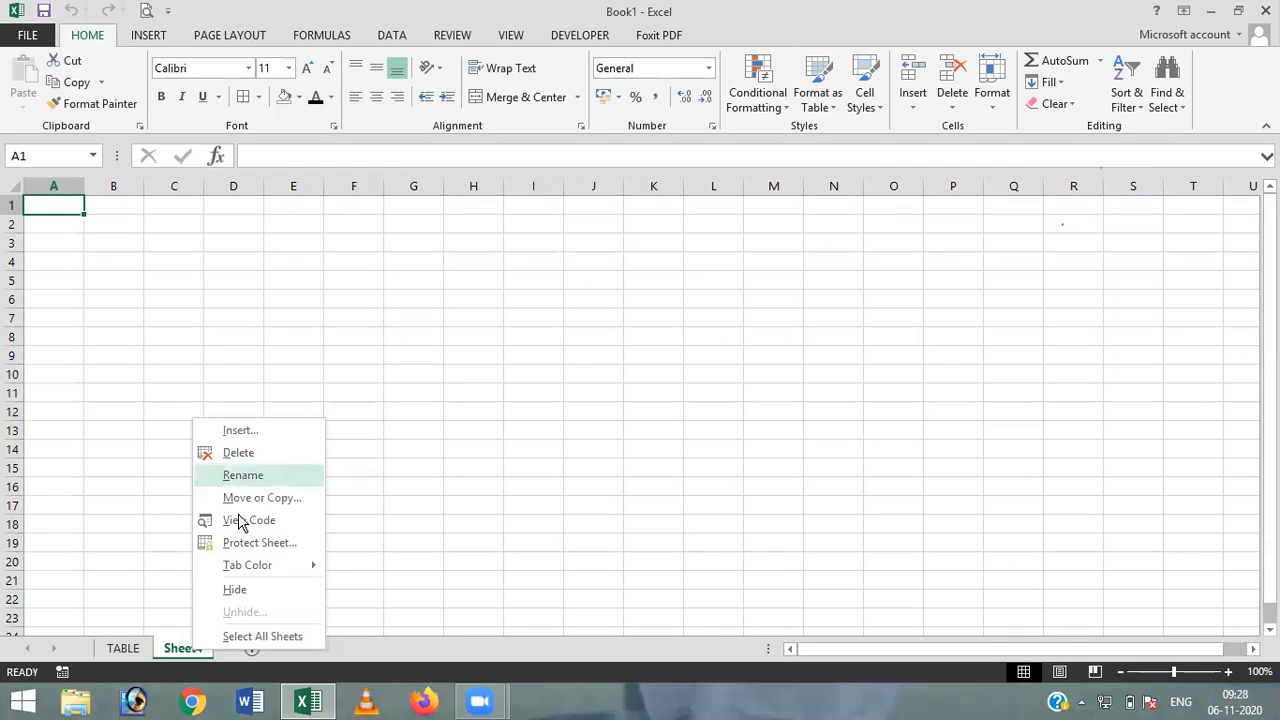
left_click(175, 655)
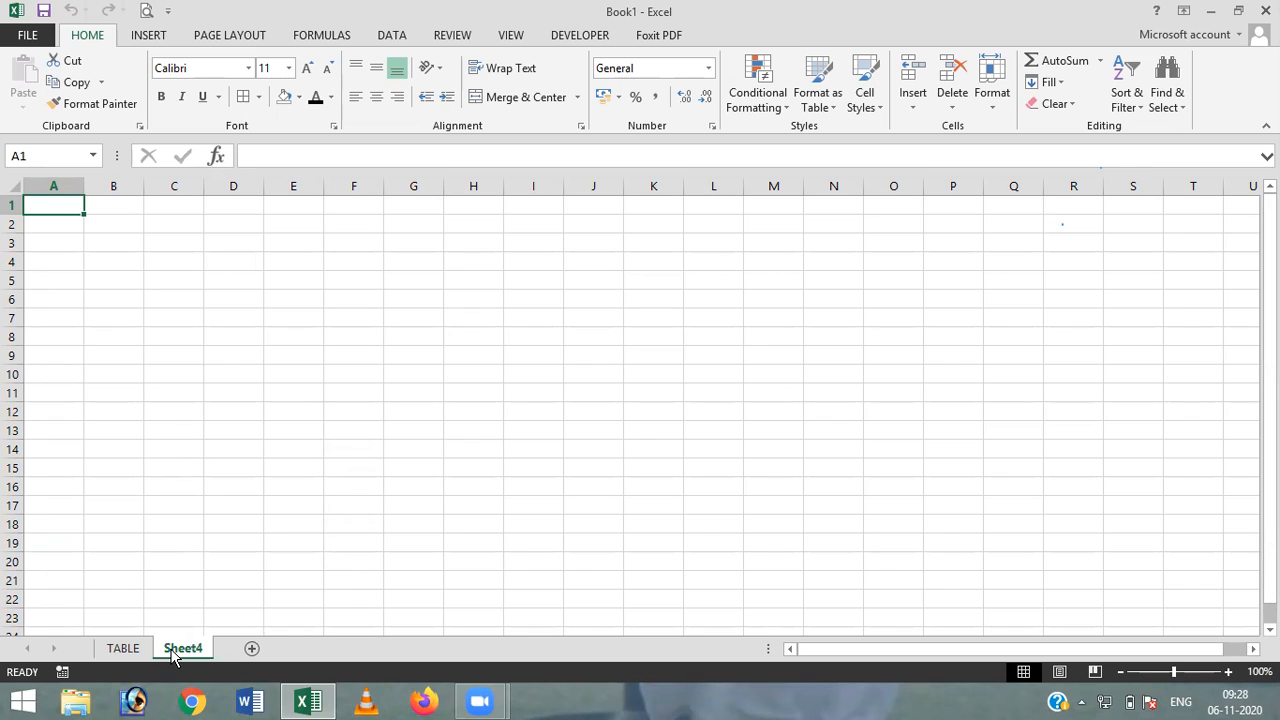
Rename Sheet4 as BLANK
right_click(173, 655)
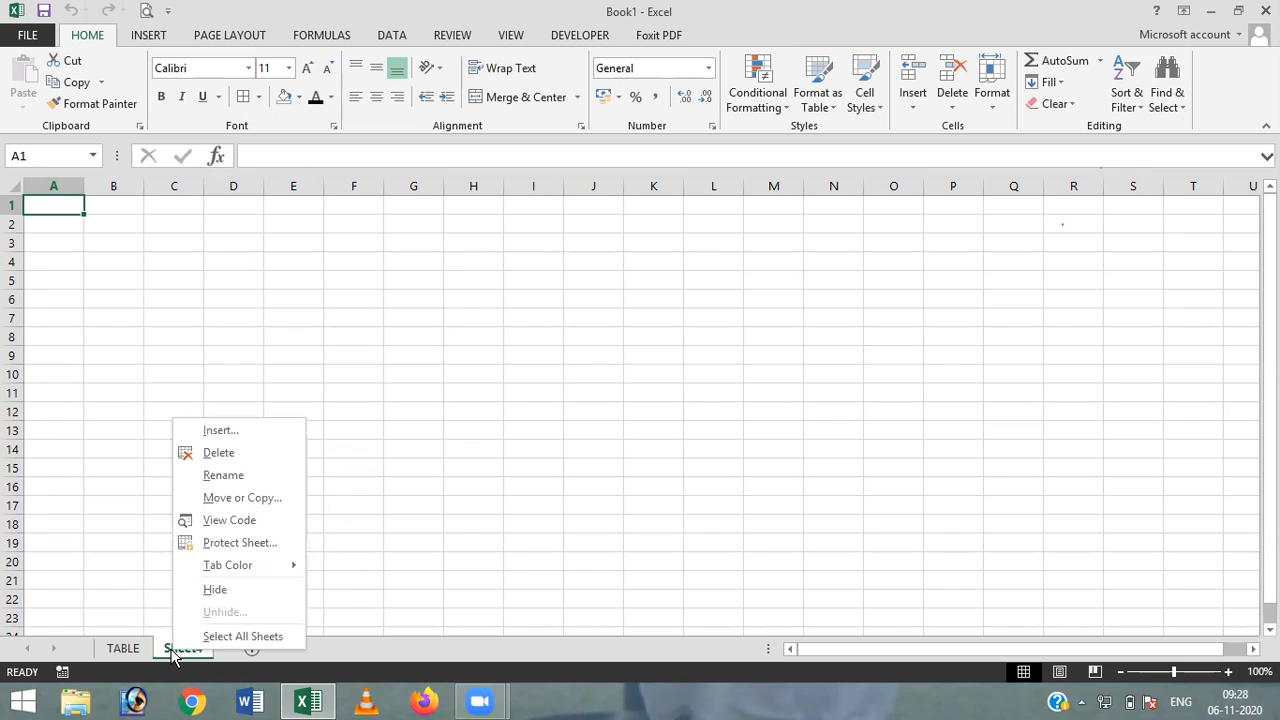
left_click(249, 479)
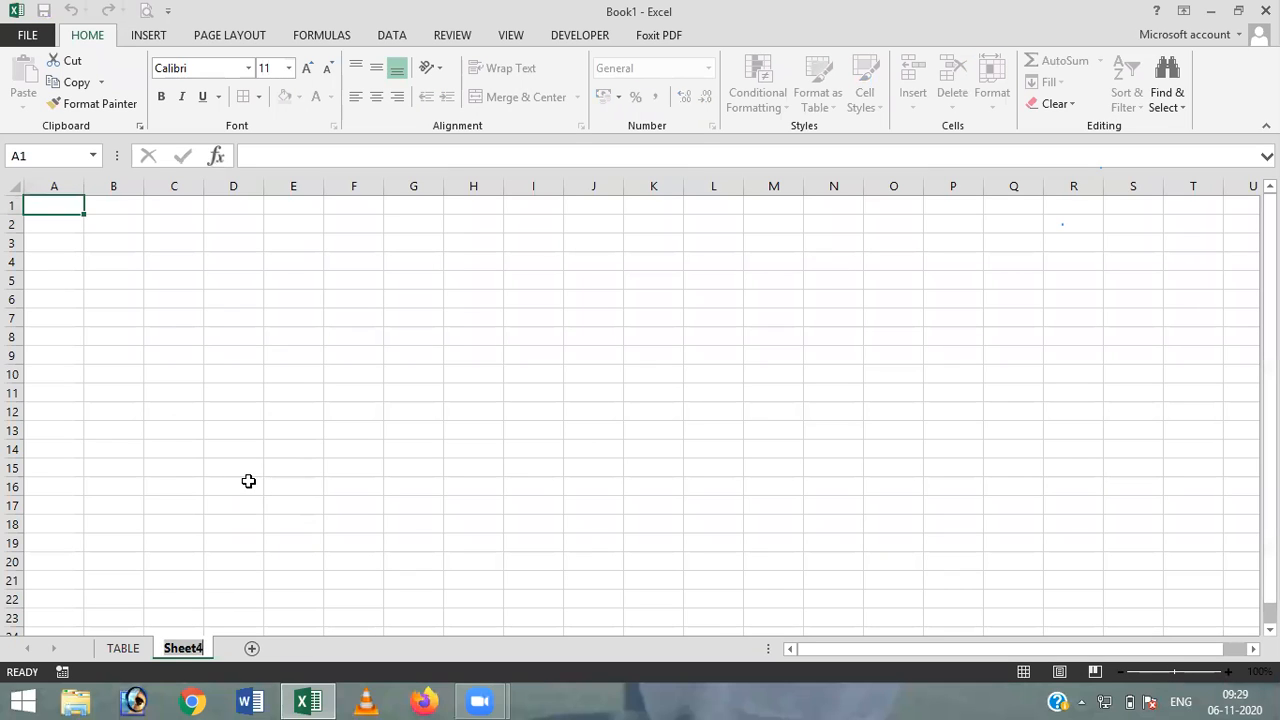
type("BLANK")
left_click(248, 481)
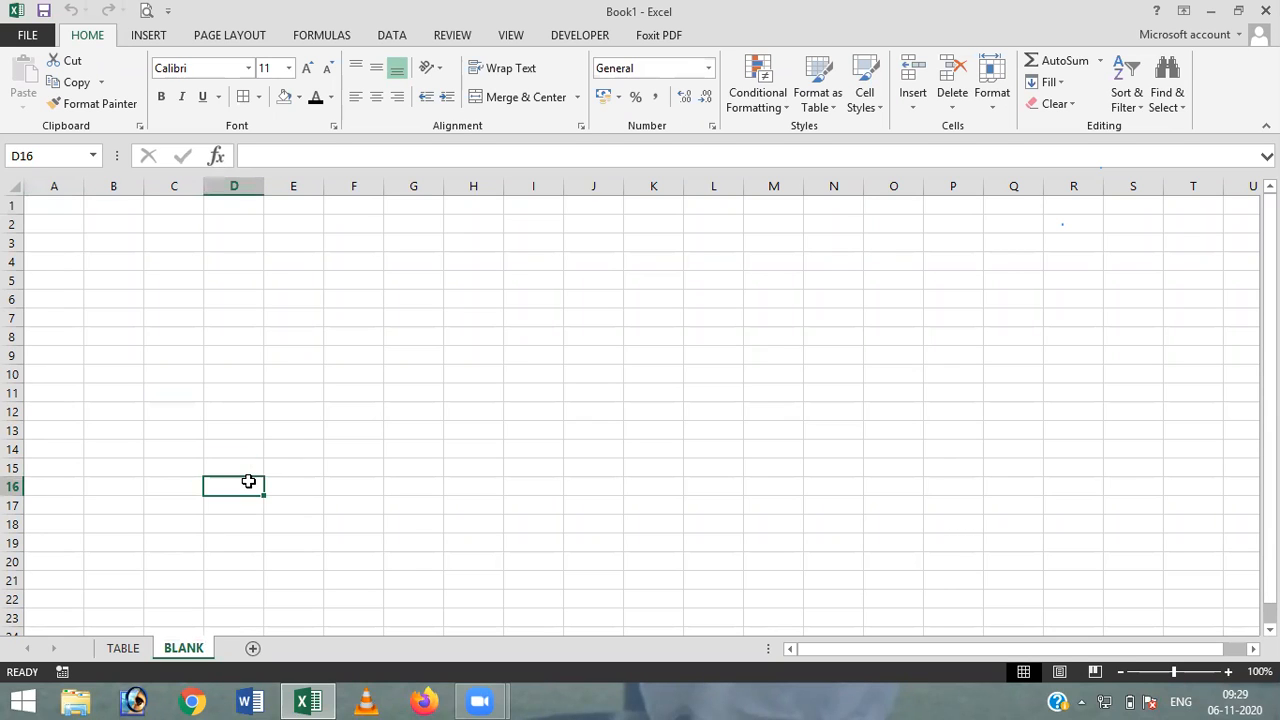
Set the BLANK sheet's tab colour to the standard red
right_click(192, 654)
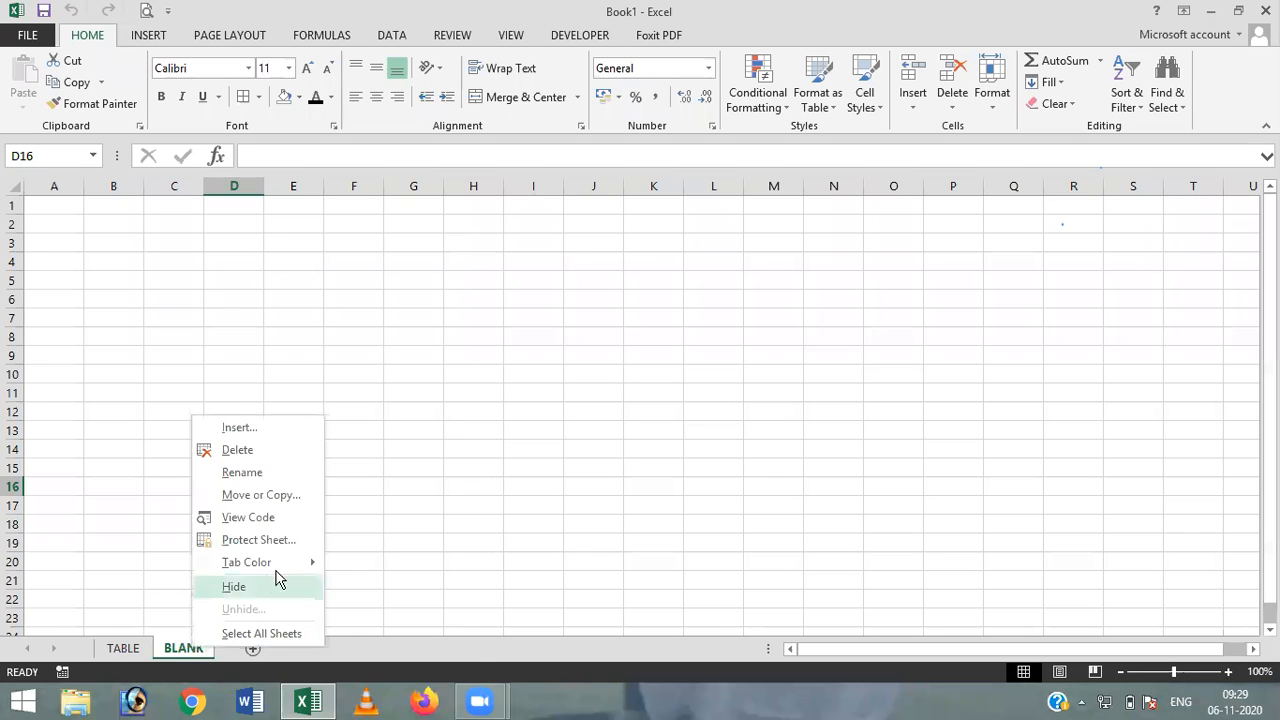
mouse_move(295, 563)
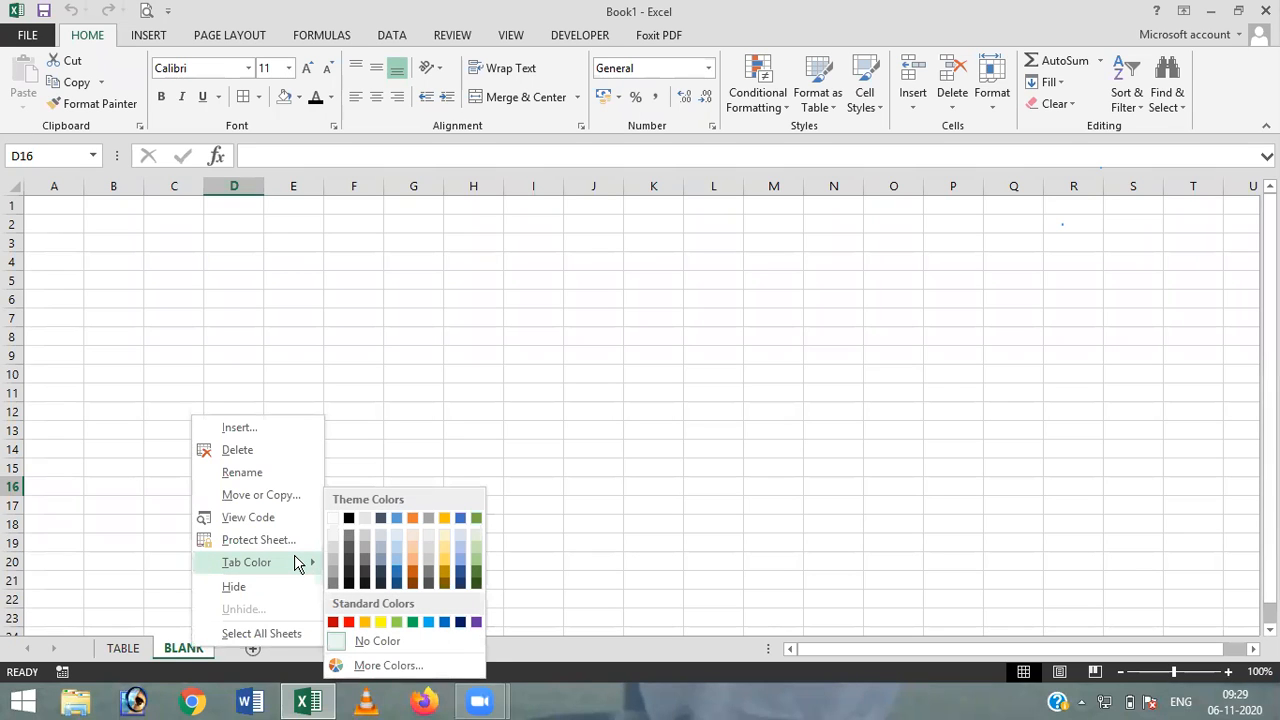
left_click(349, 623)
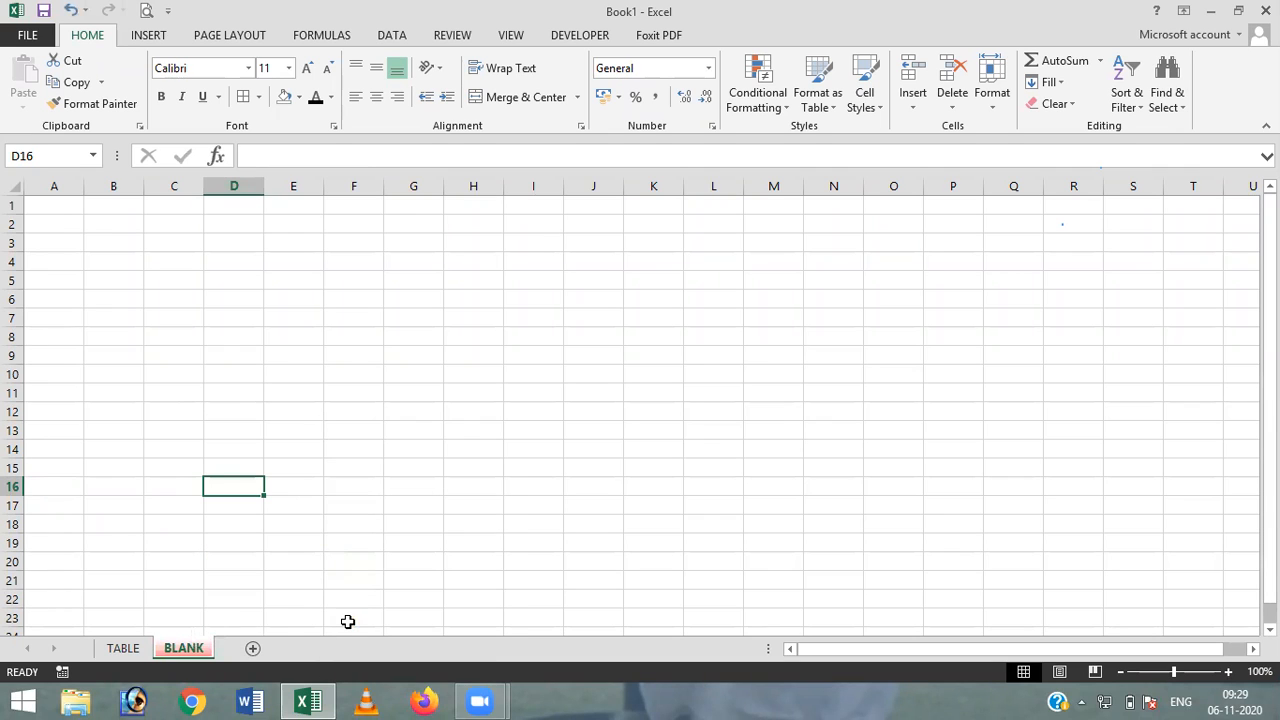
Set the TABLE sheet's tab colour to the standard orange and switch to the BLANK sheet to view it
left_click(124, 649)
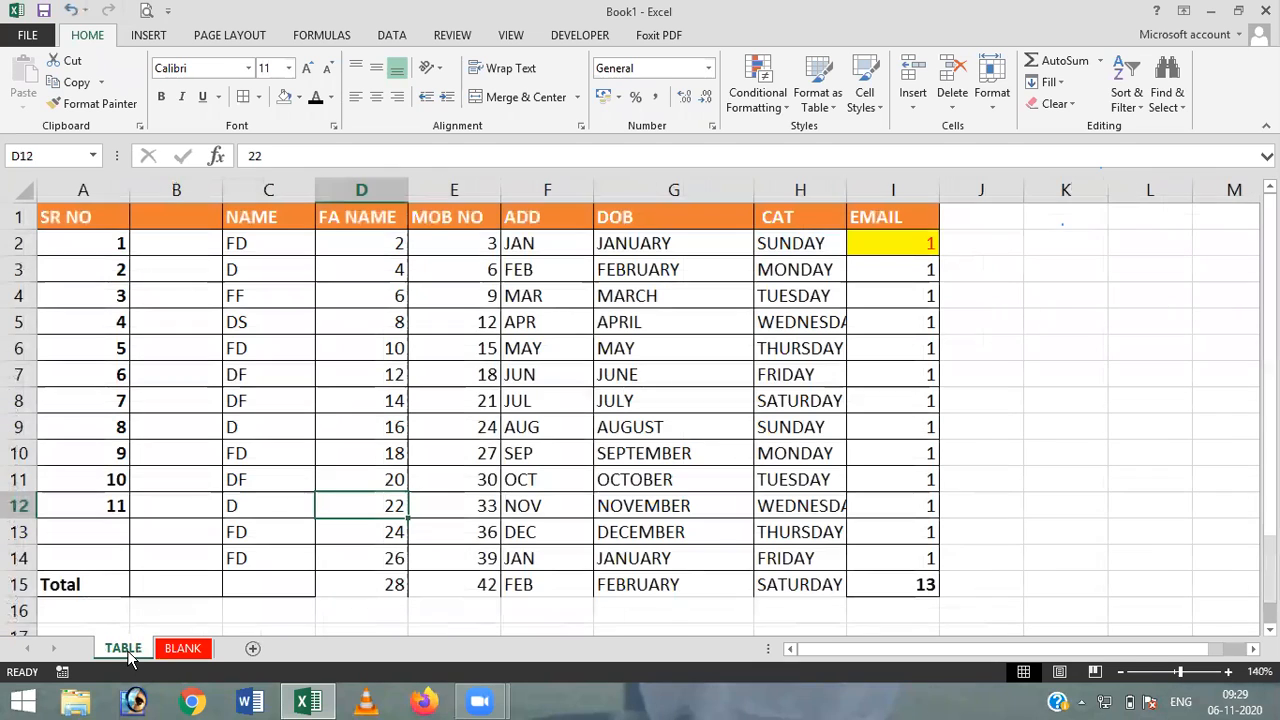
right_click(128, 655)
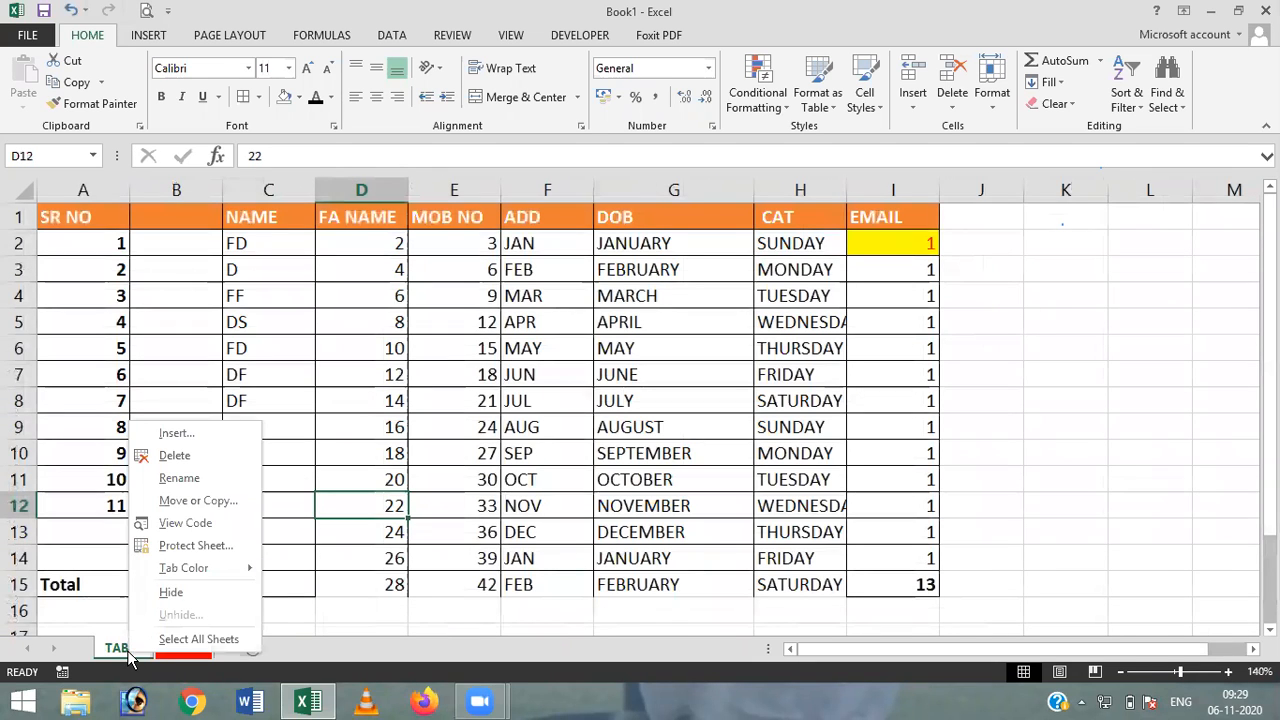
mouse_move(234, 572)
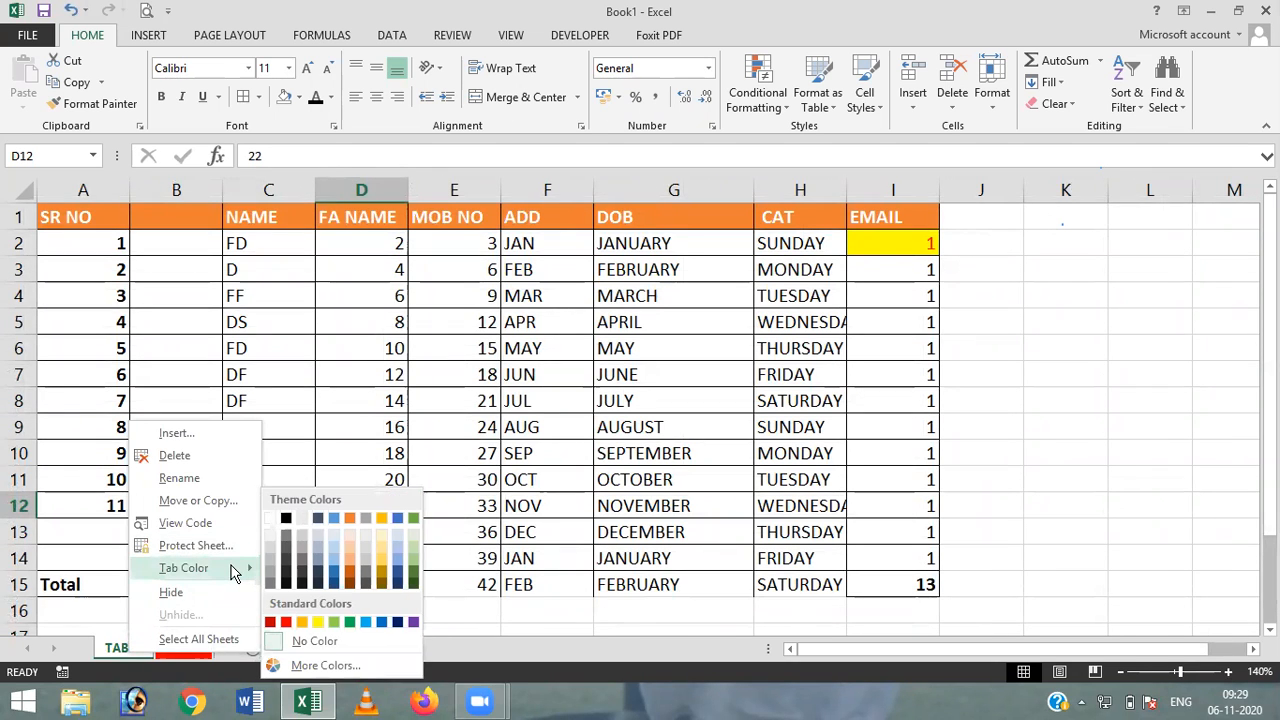
left_click(303, 622)
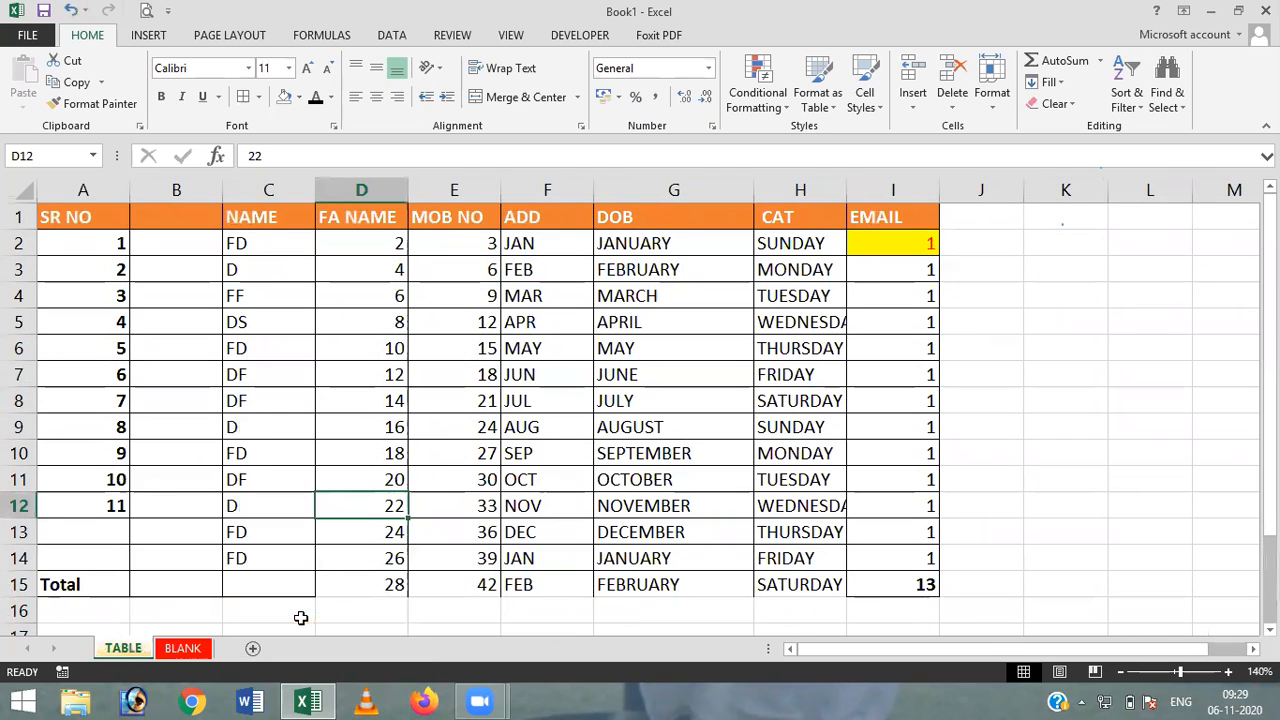
left_click(190, 650)
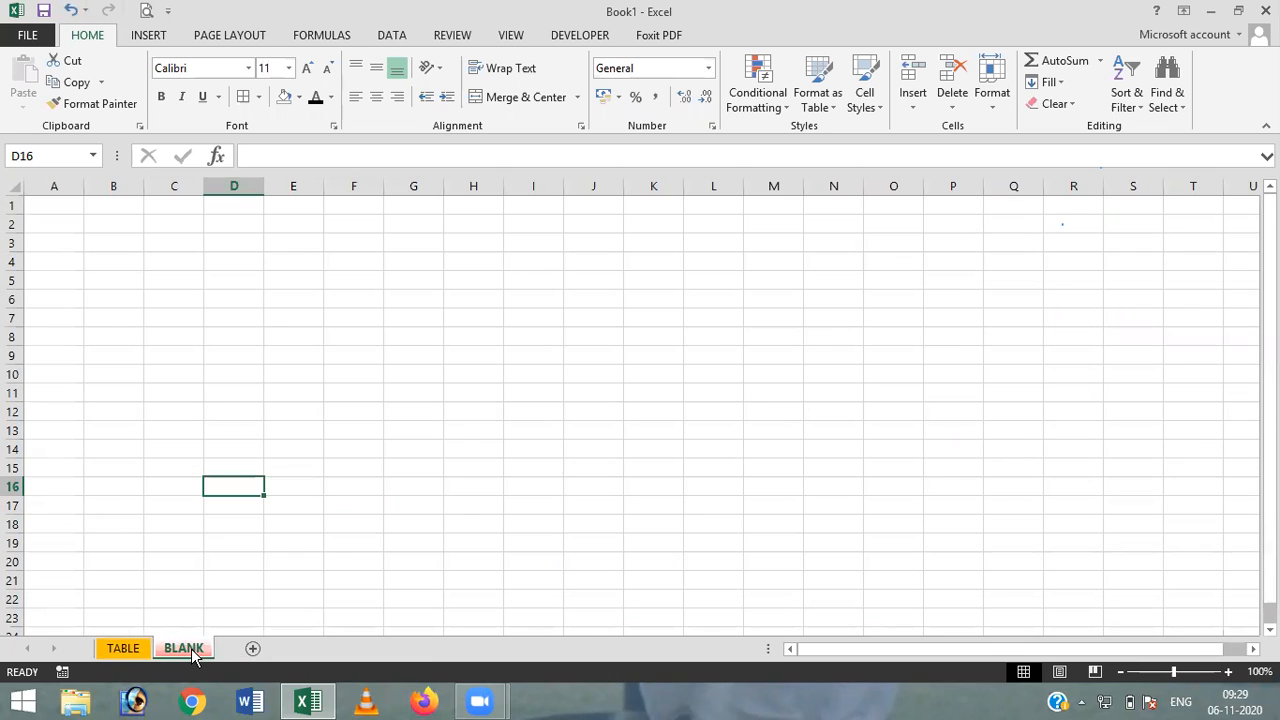
Move the TABLE sheet to the end of Book1, after BLANK, and view the BLANK sheet
left_click(123, 650)
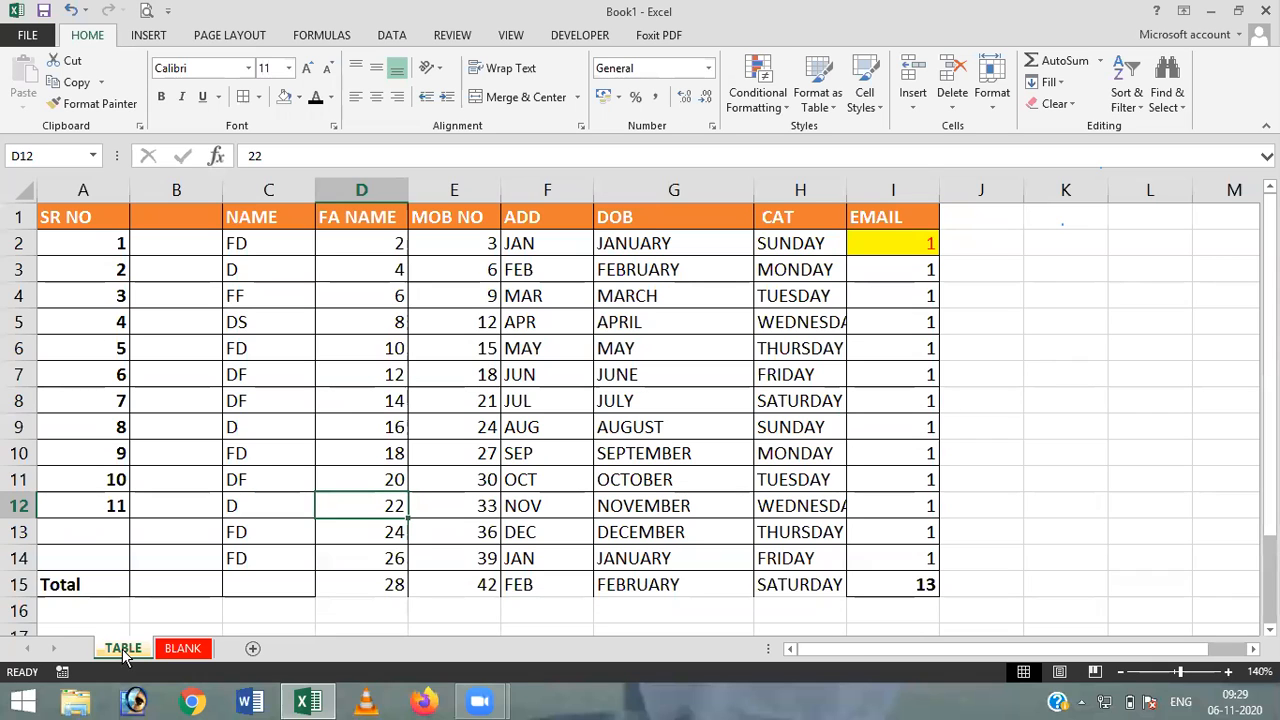
right_click(124, 650)
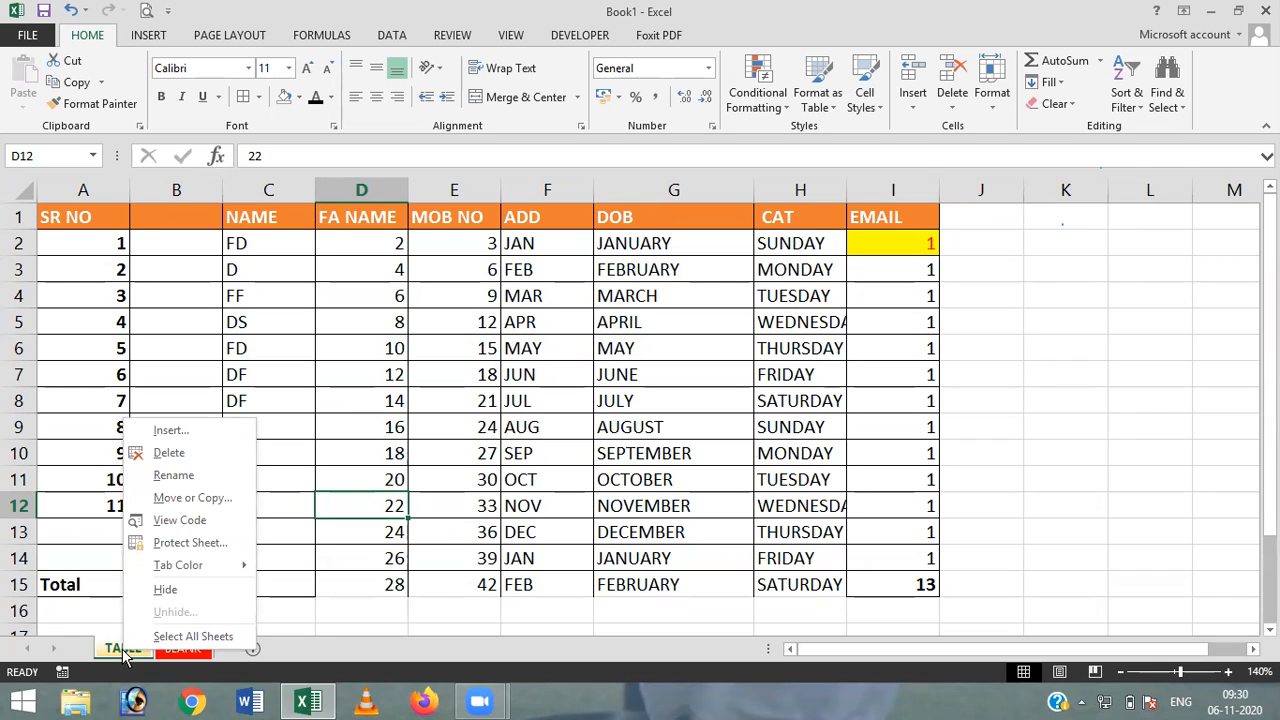
left_click(223, 505)
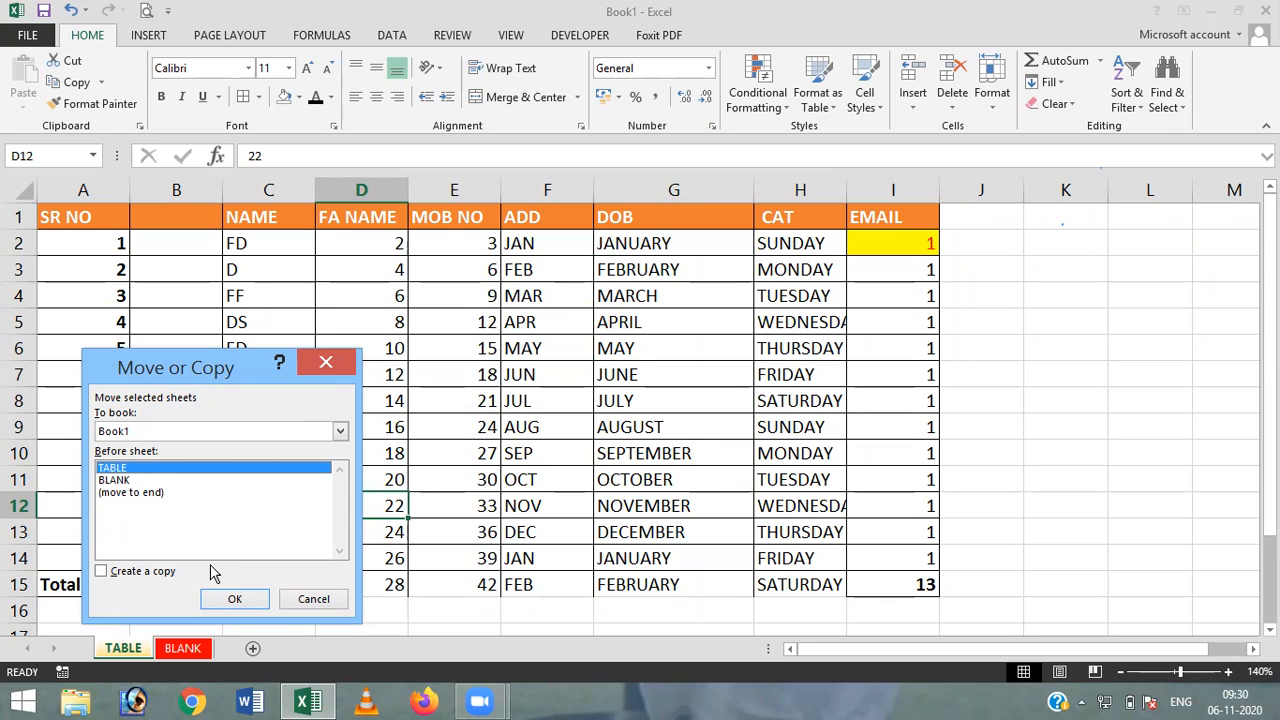
left_click(118, 481)
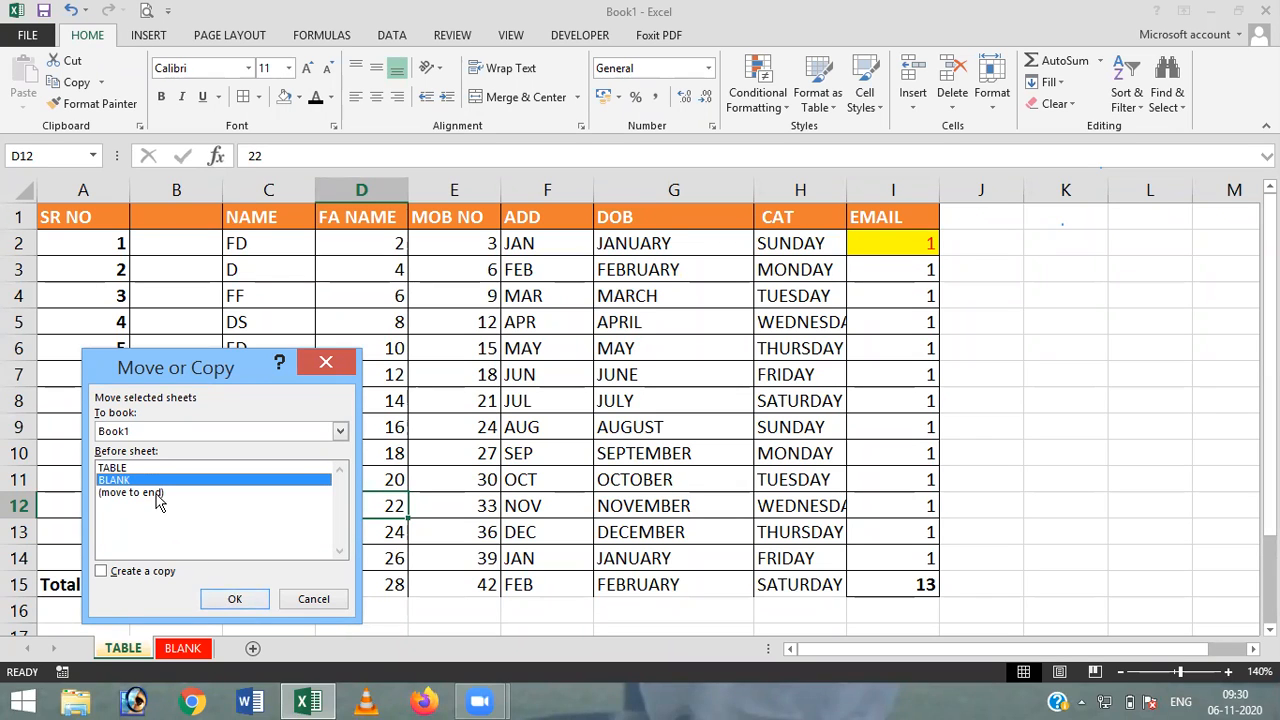
left_click(155, 494)
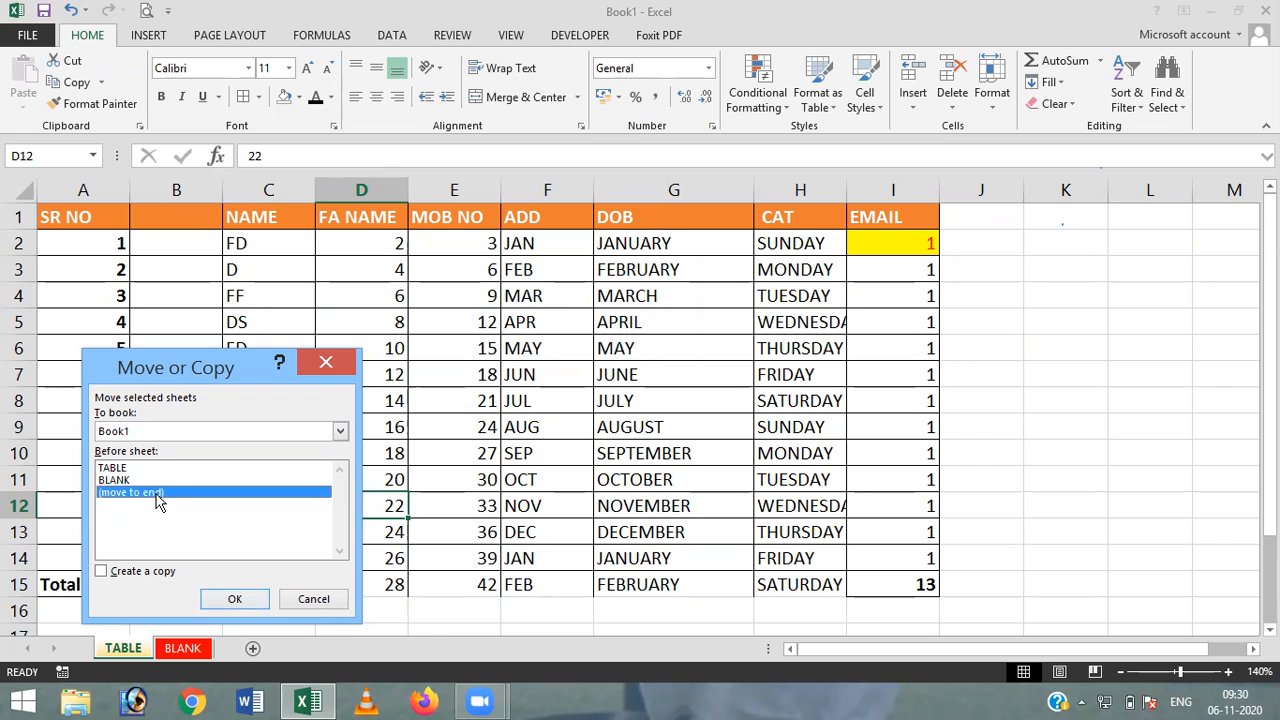
left_click(234, 599)
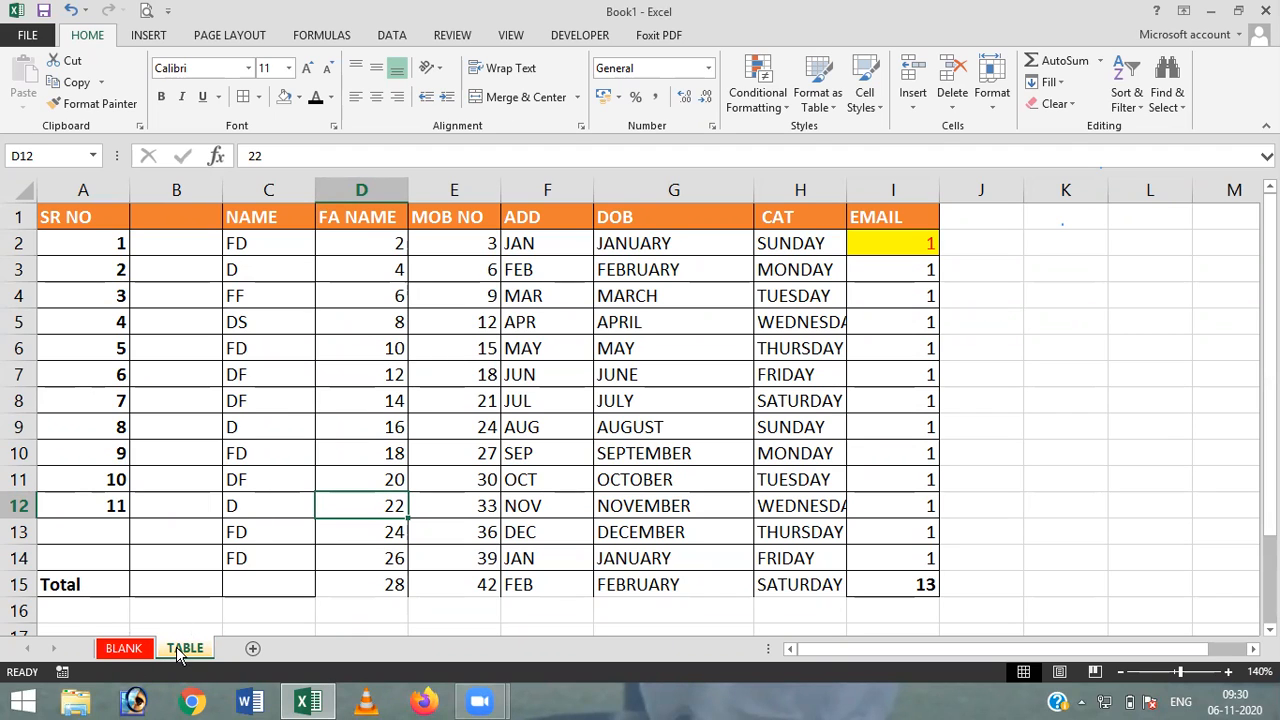
left_click(132, 649)
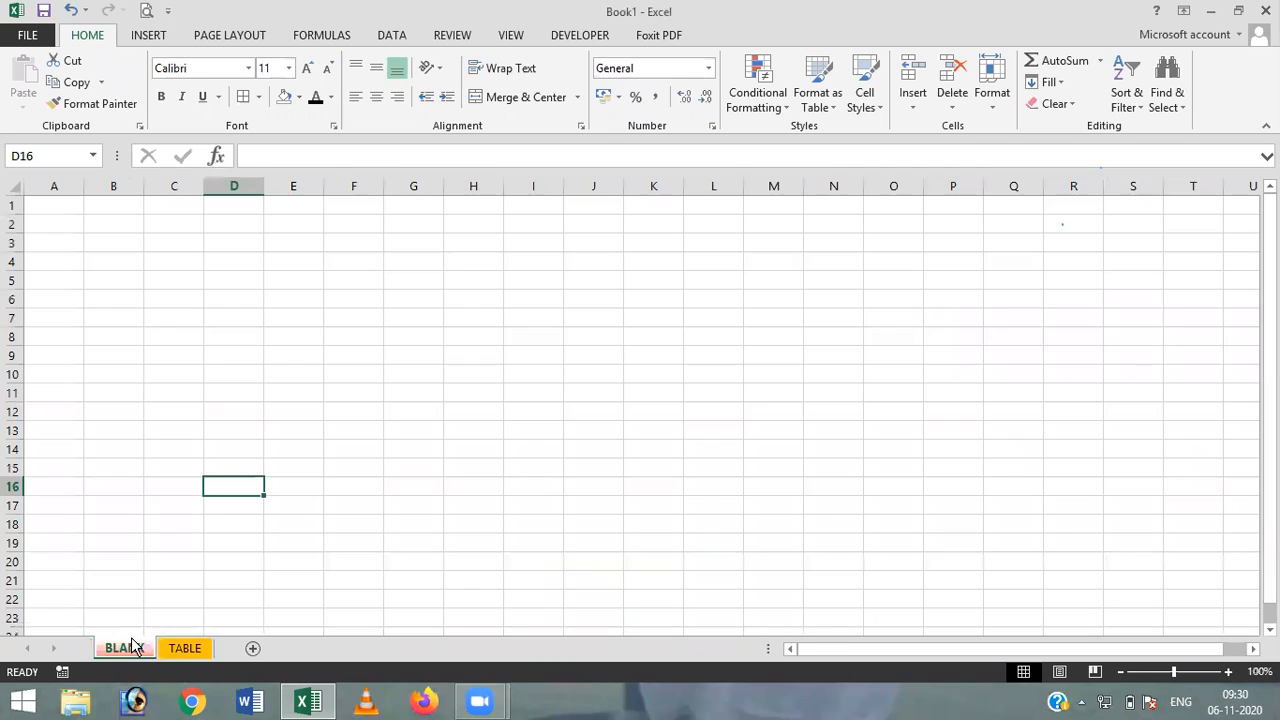
Create a copy of the TABLE sheet at the end of Book1 and compare the copy with the original
left_click(192, 651)
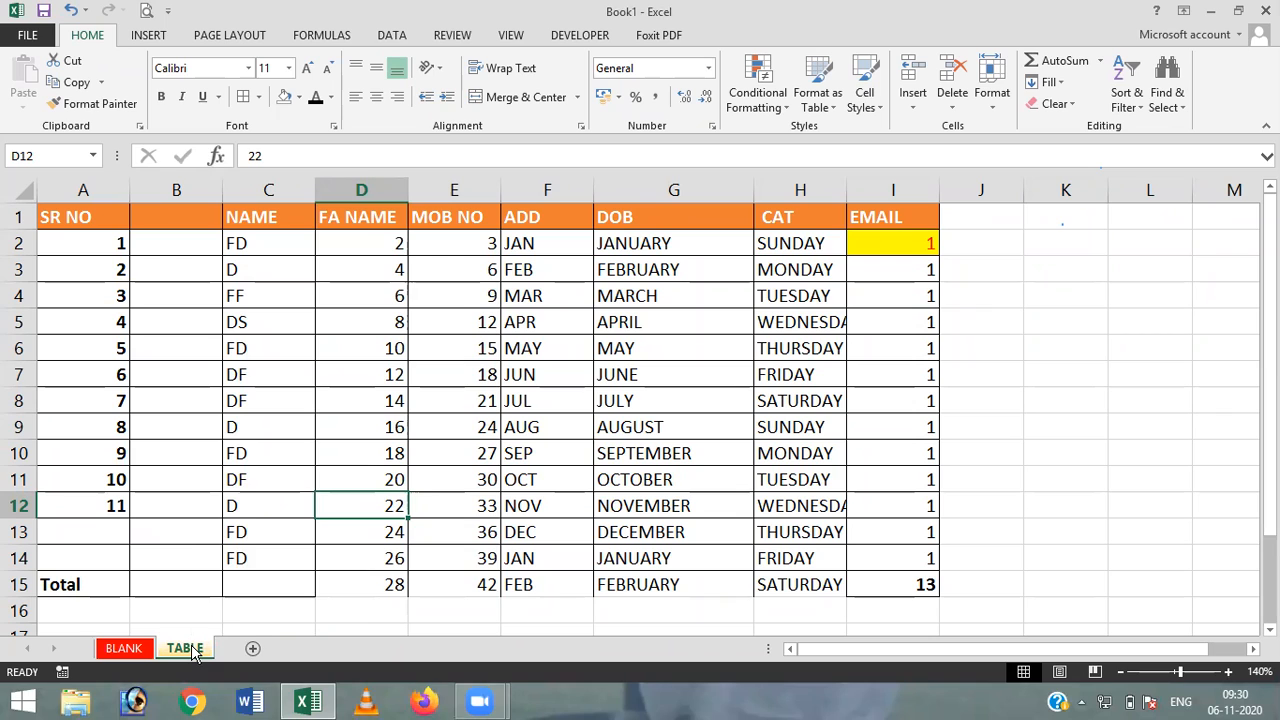
right_click(195, 652)
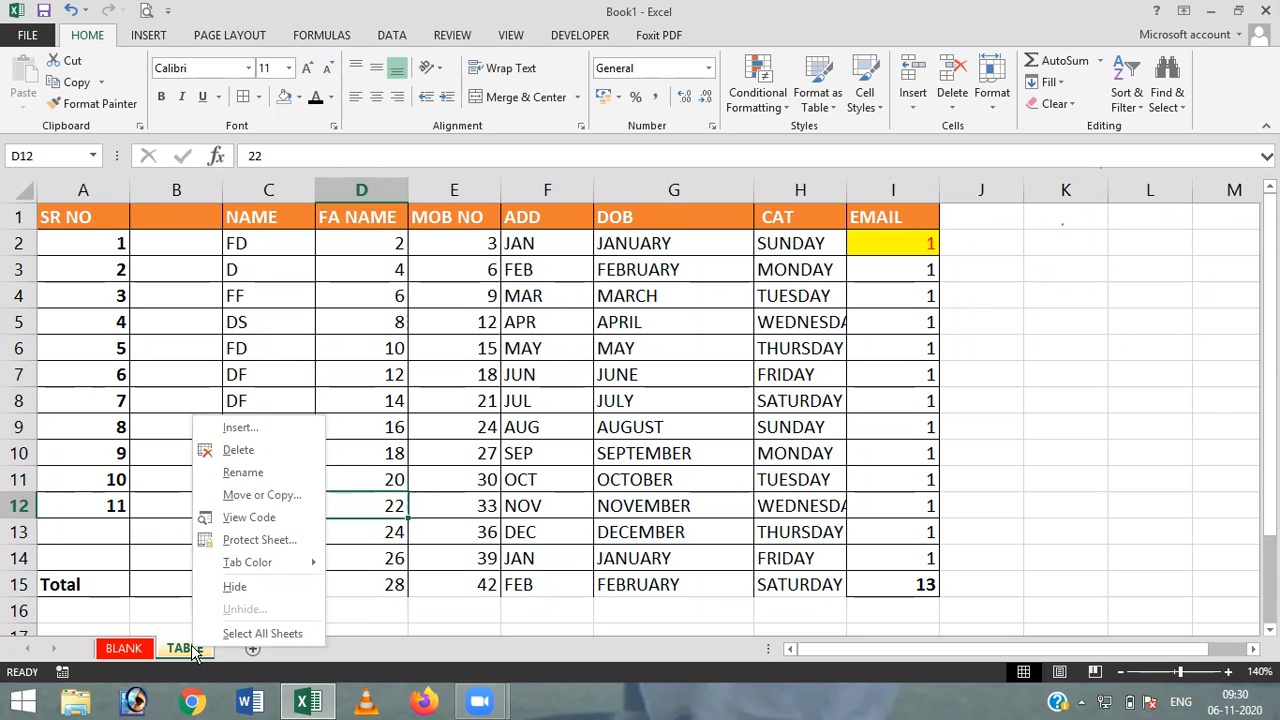
left_click(281, 502)
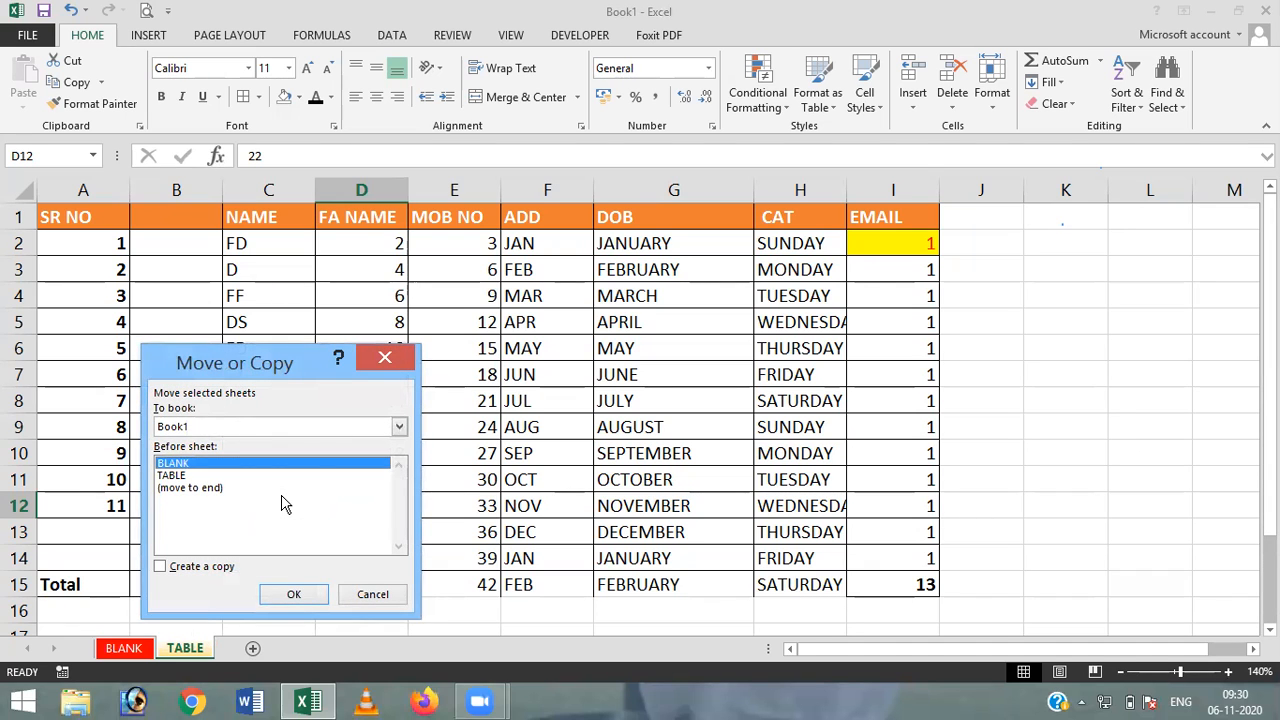
left_click(160, 567)
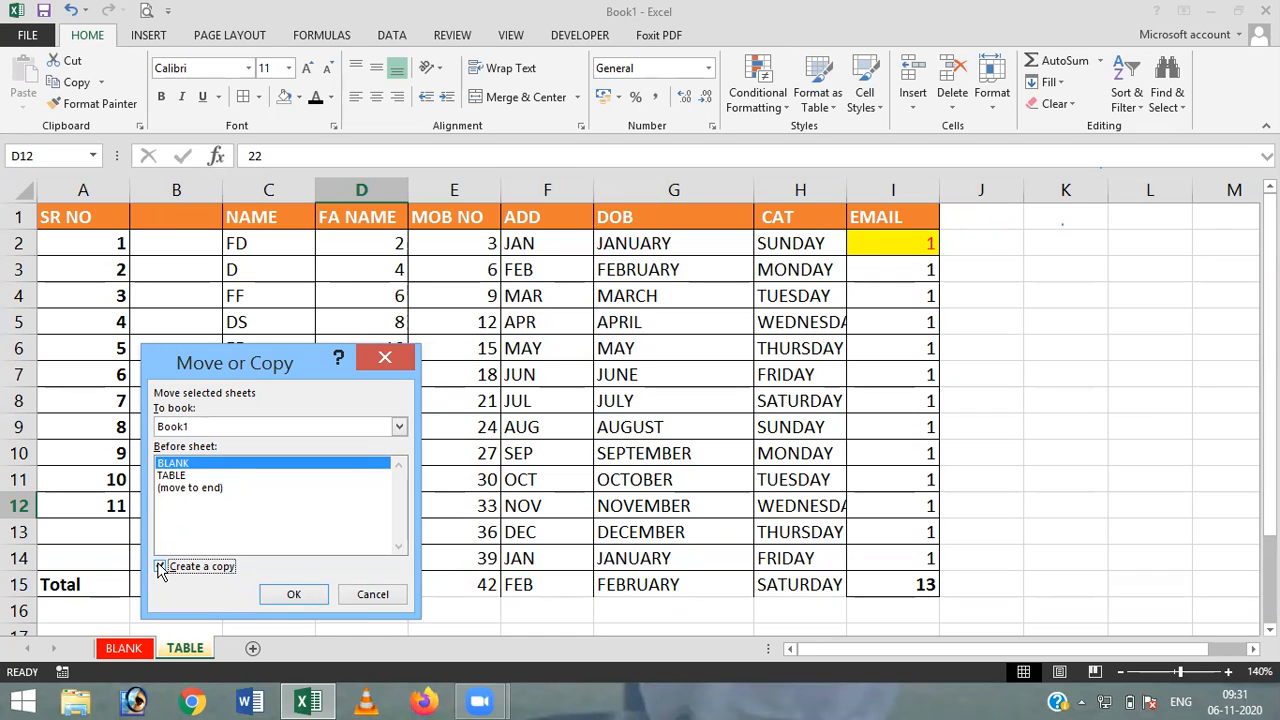
left_click(205, 490)
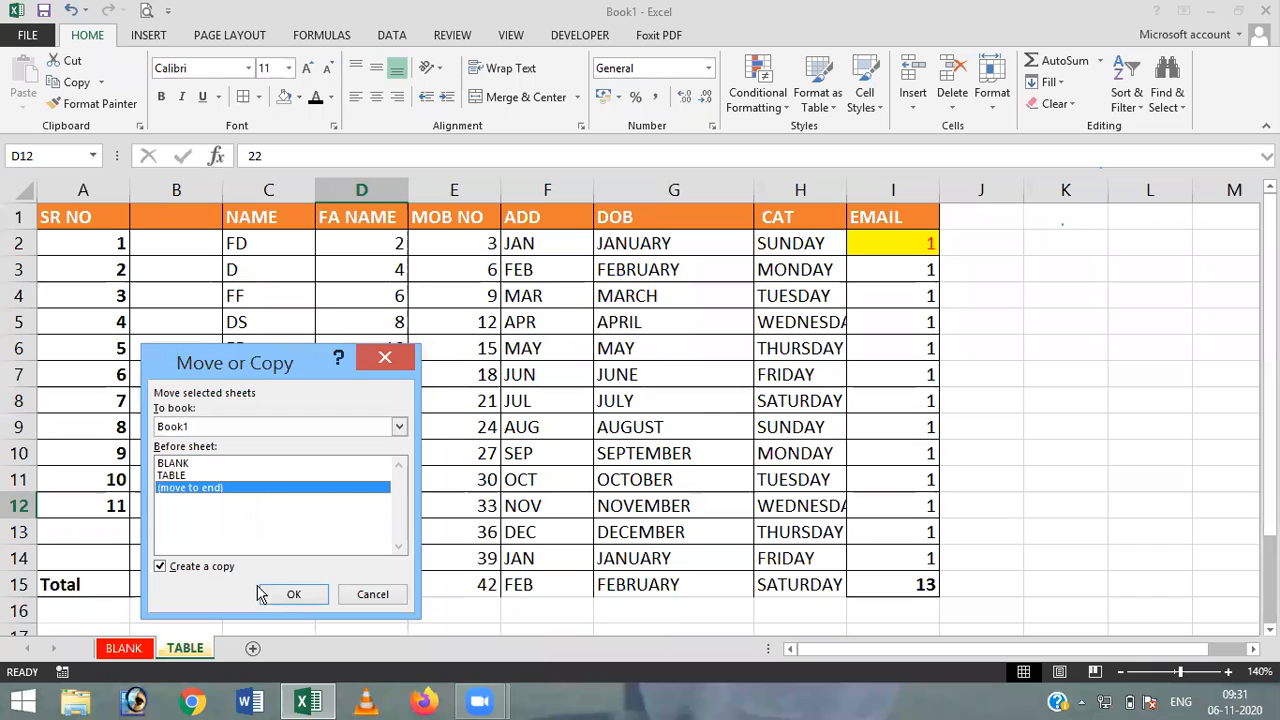
left_click(294, 600)
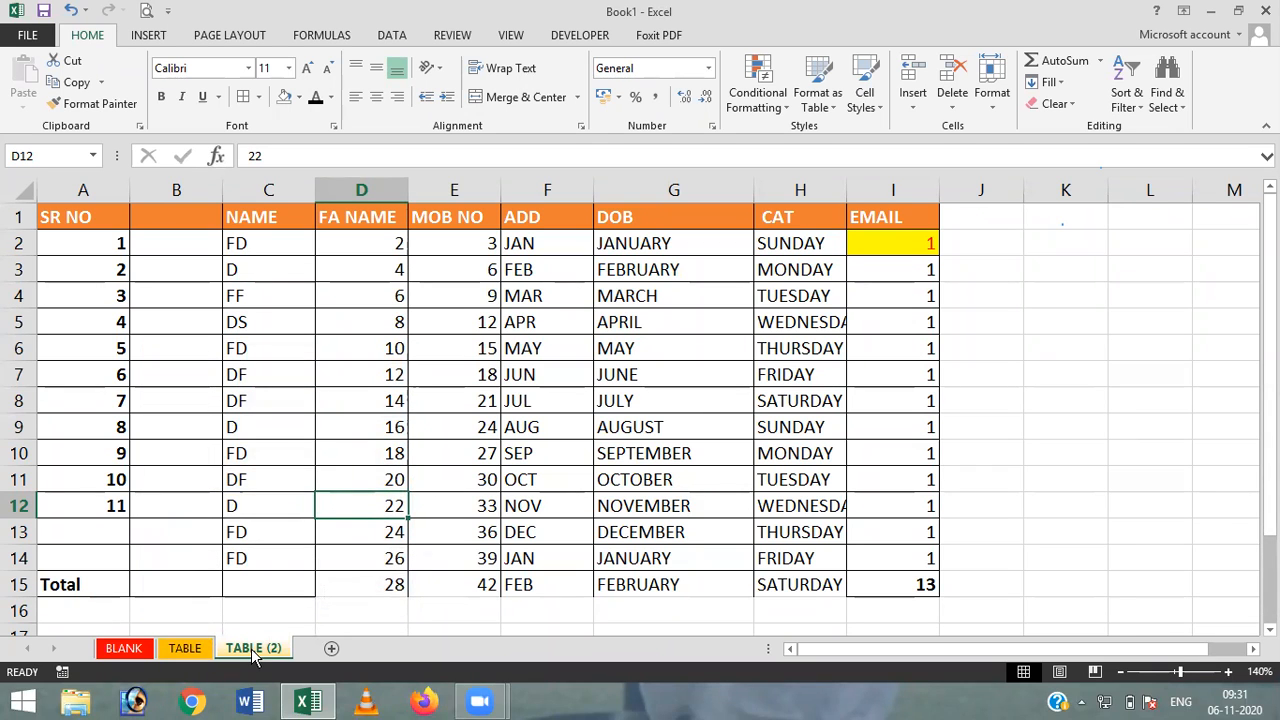
left_click(186, 649)
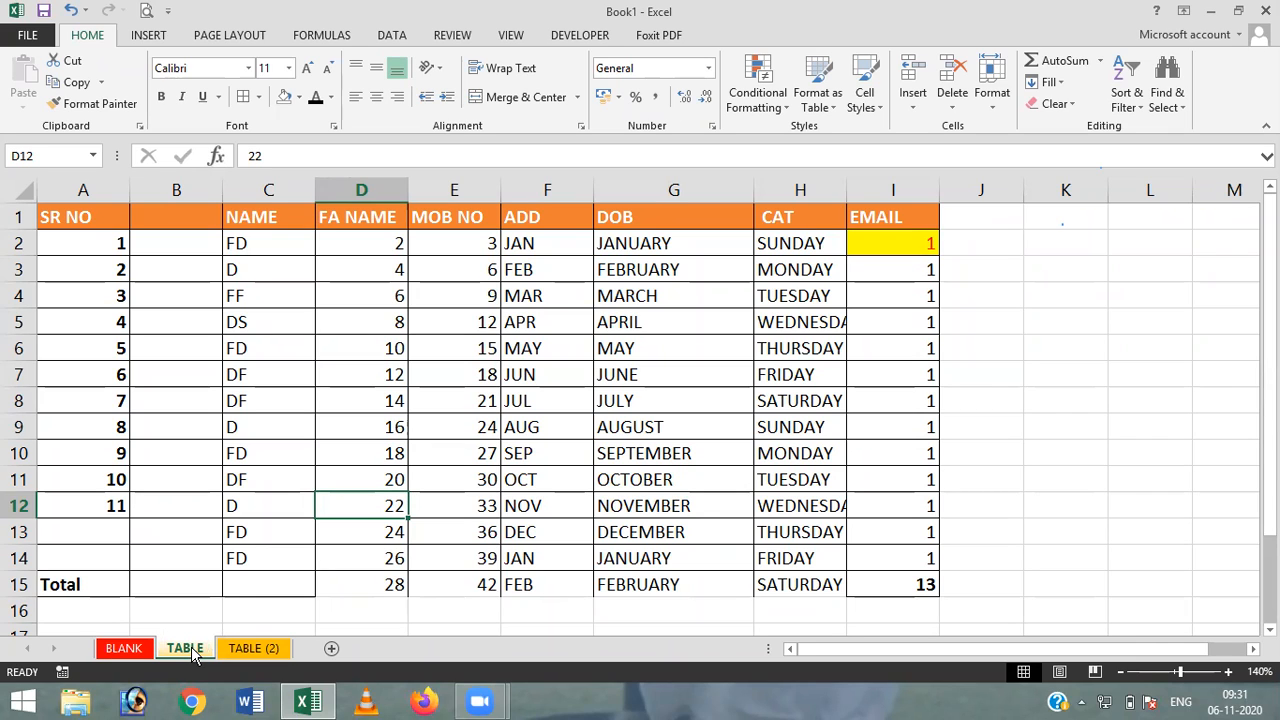
left_click(245, 653)
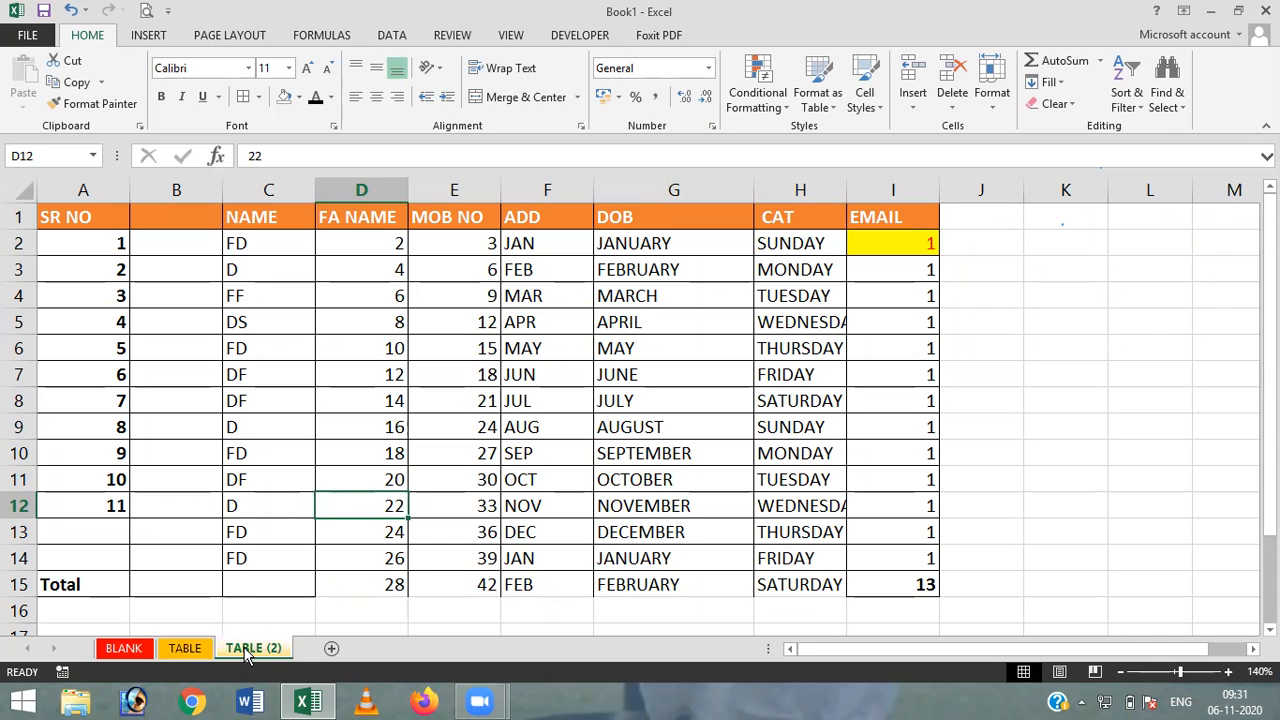
left_click(187, 648)
left_click(262, 646)
left_click(187, 648)
Rename the copied sheet TABLE (2) as NEW TABLE
left_click(263, 651)
right_click(264, 651)
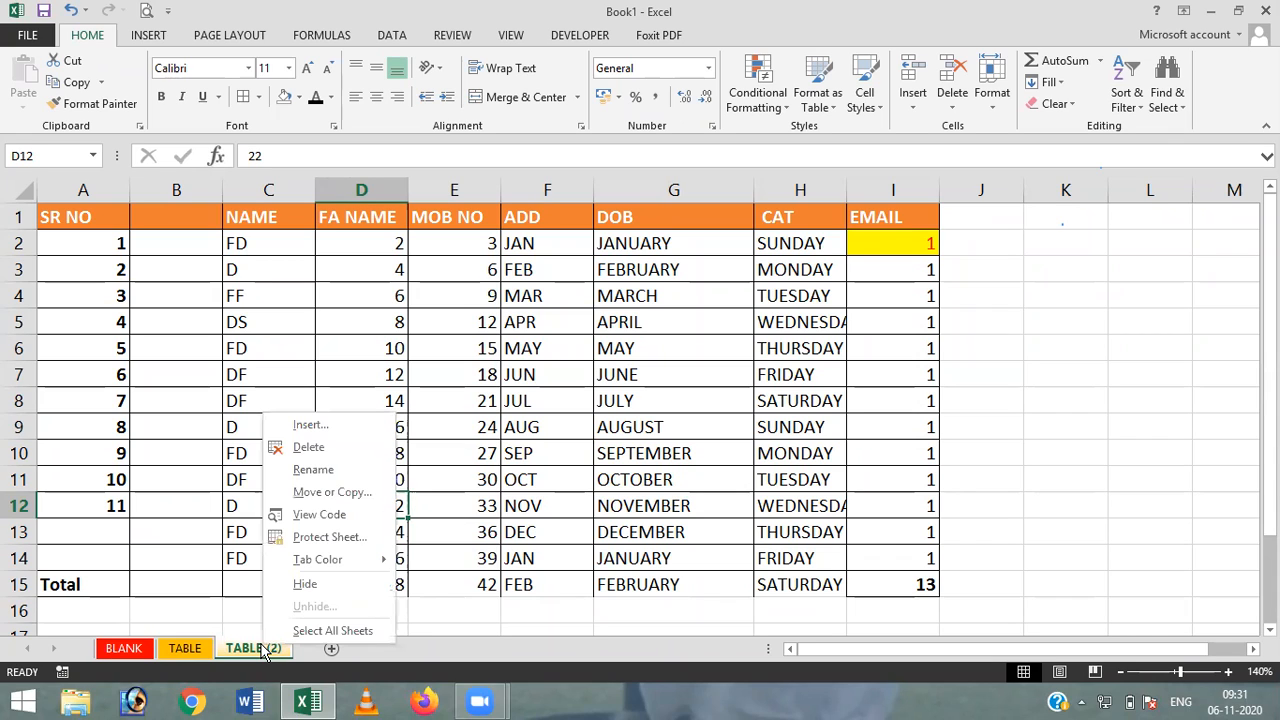
left_click(360, 470)
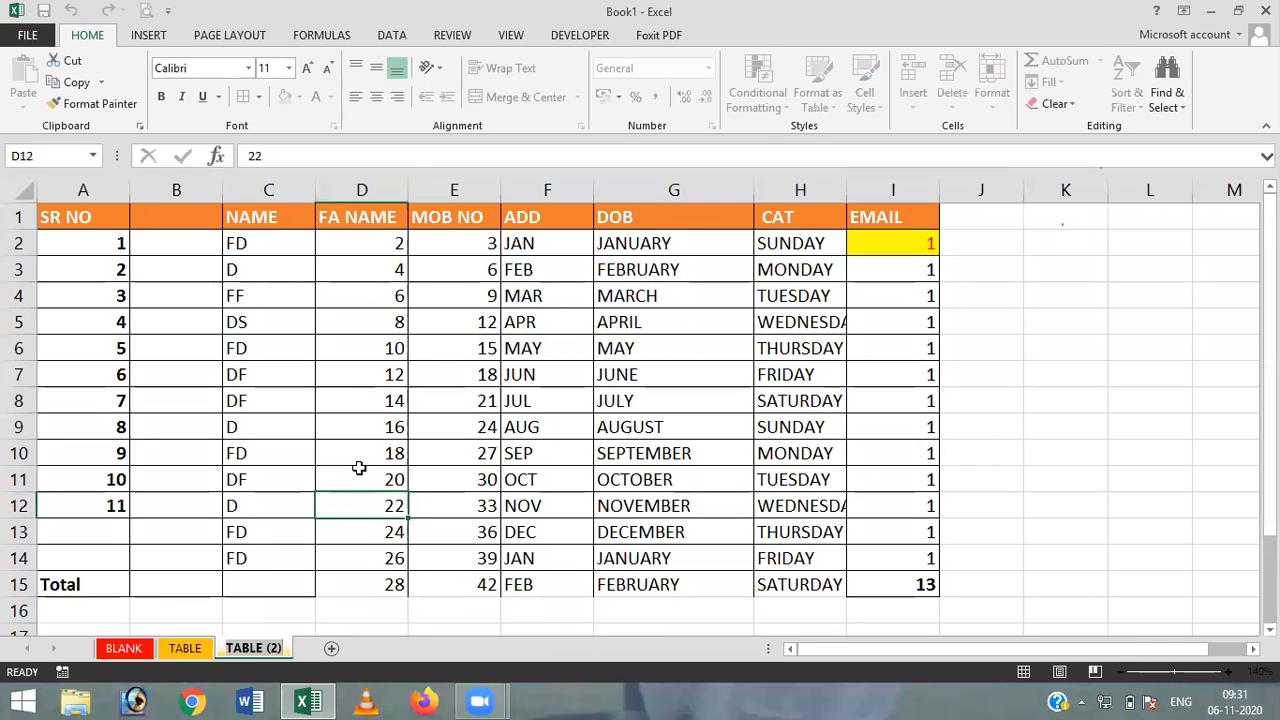
key("BackSpace")
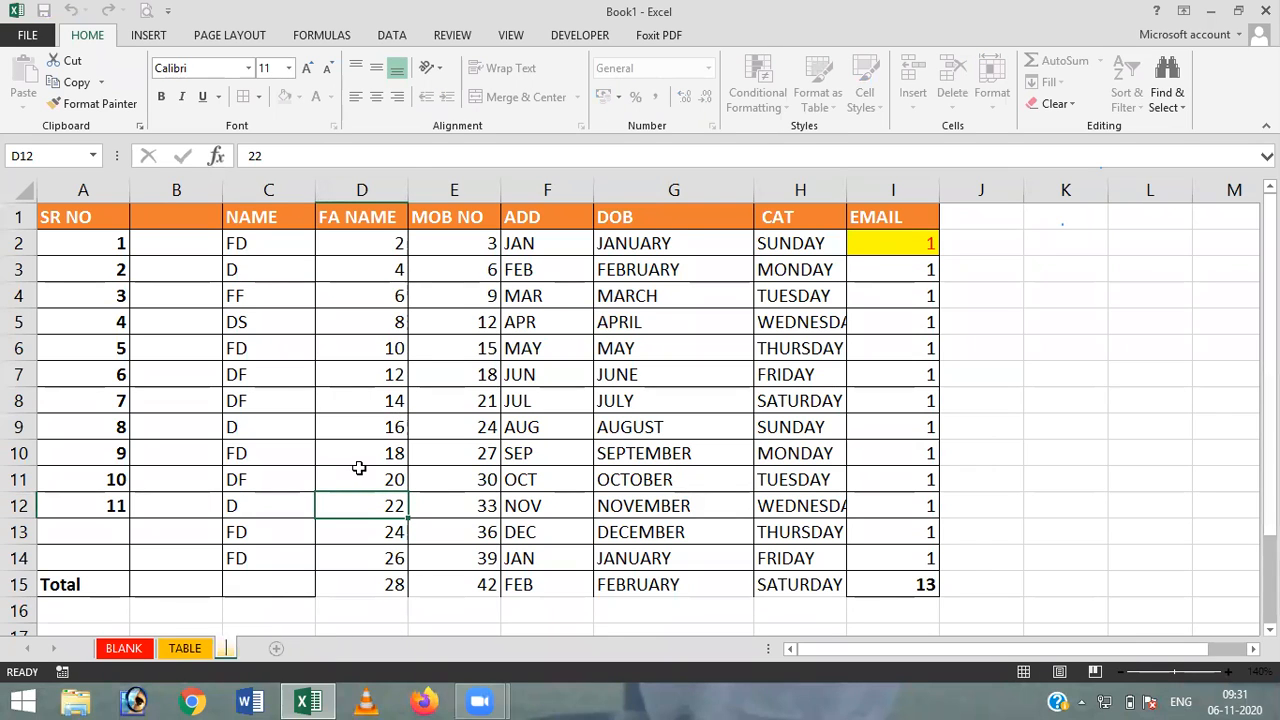
type("NEW TA")
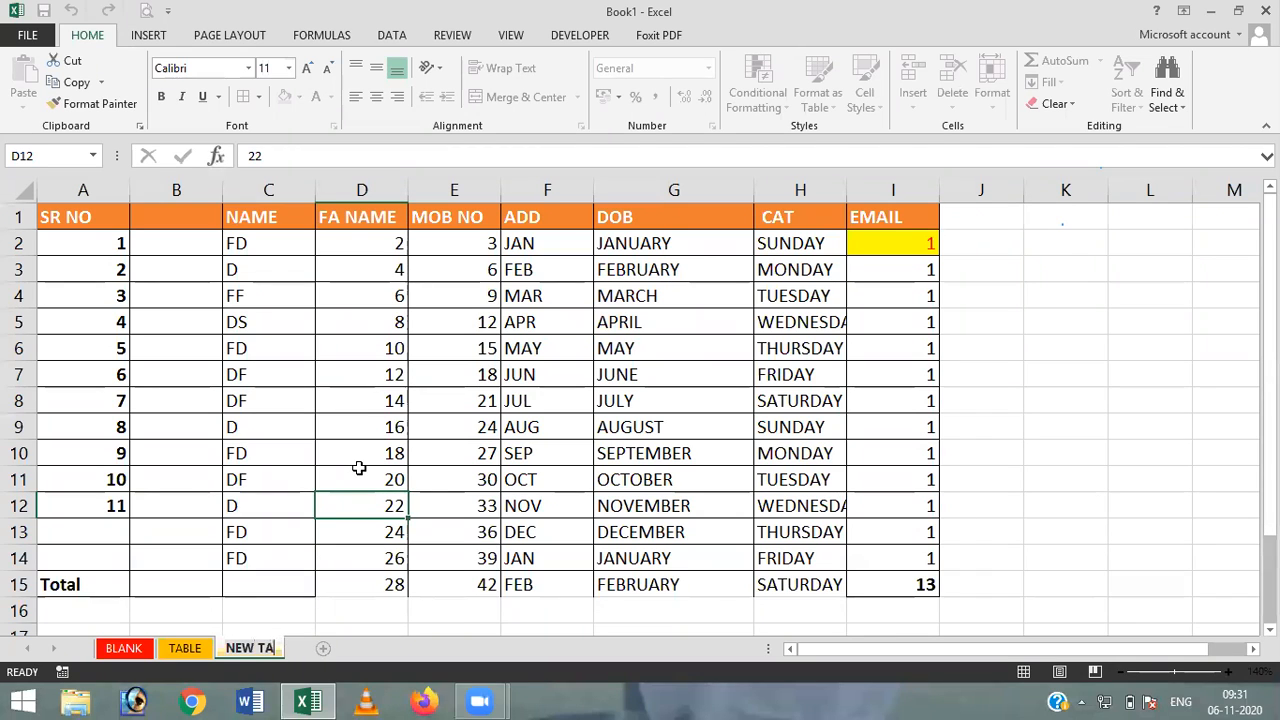
type("BLE")
key("Return")
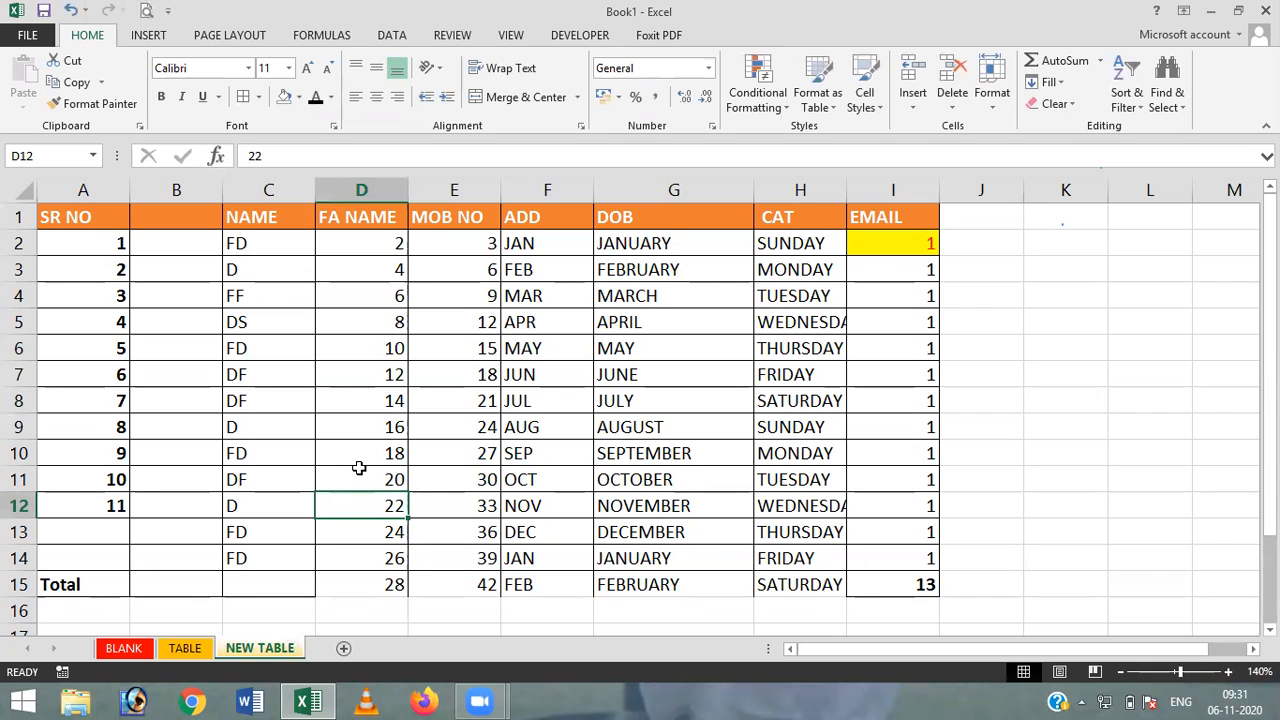
Set the NEW TABLE sheet's tab colour to the standard dark blue and view it alongside the BLANK and TABLE tabs
left_click(679, 346)
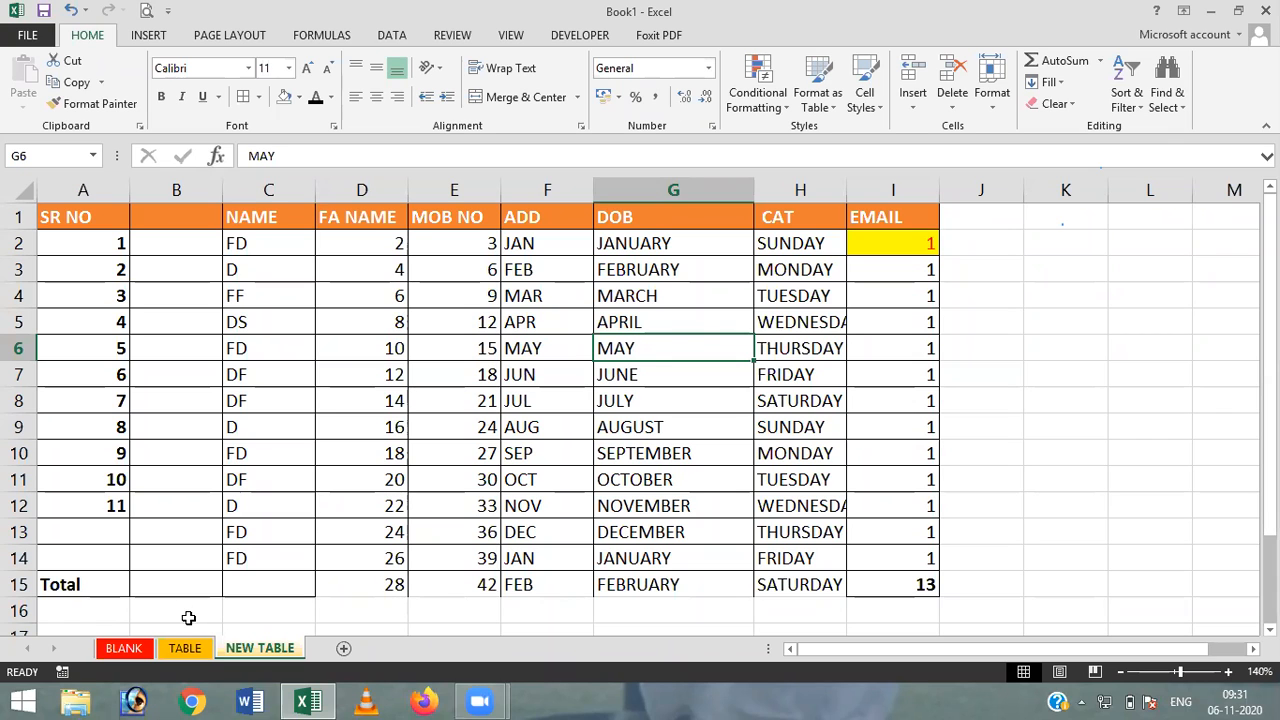
left_click(184, 651)
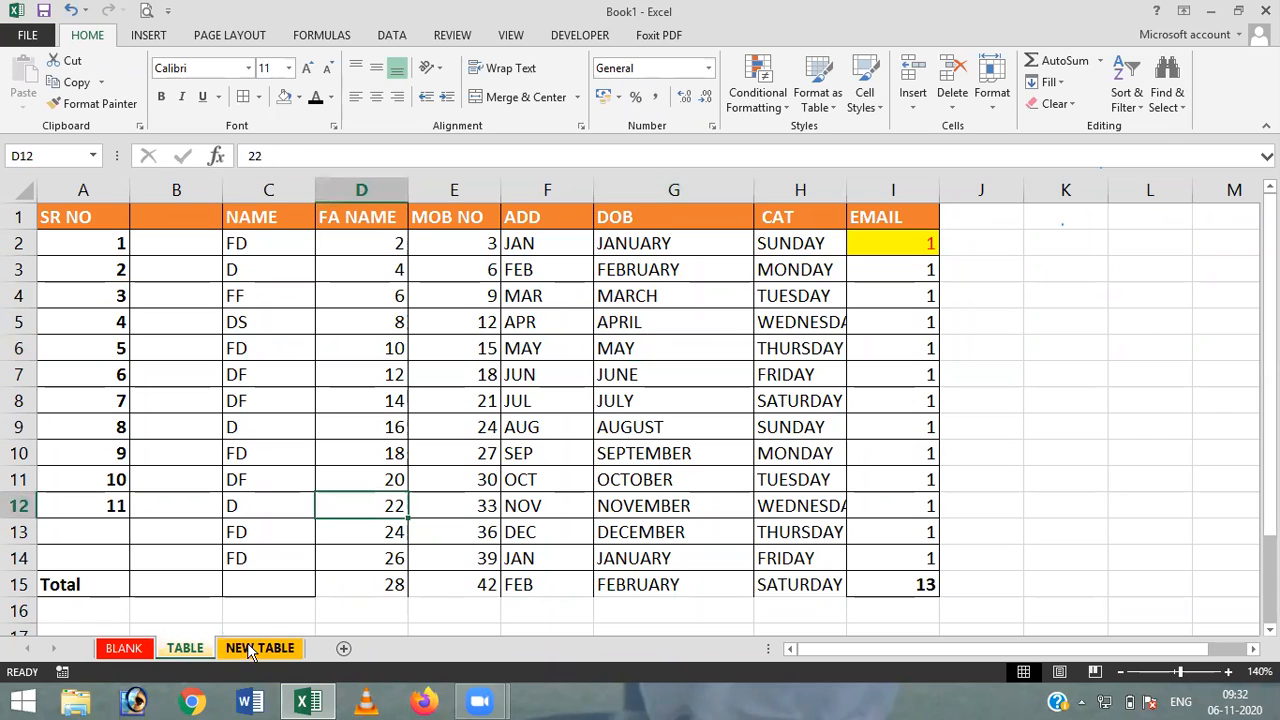
left_click(262, 650)
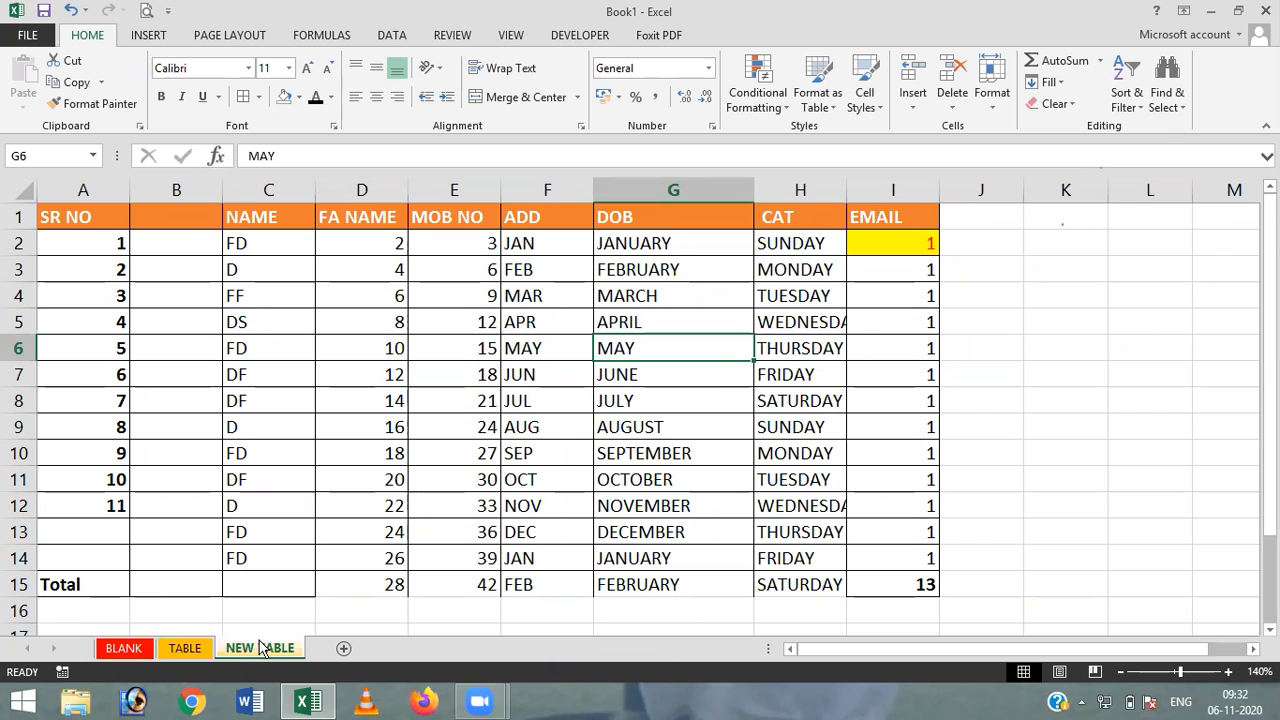
right_click(262, 652)
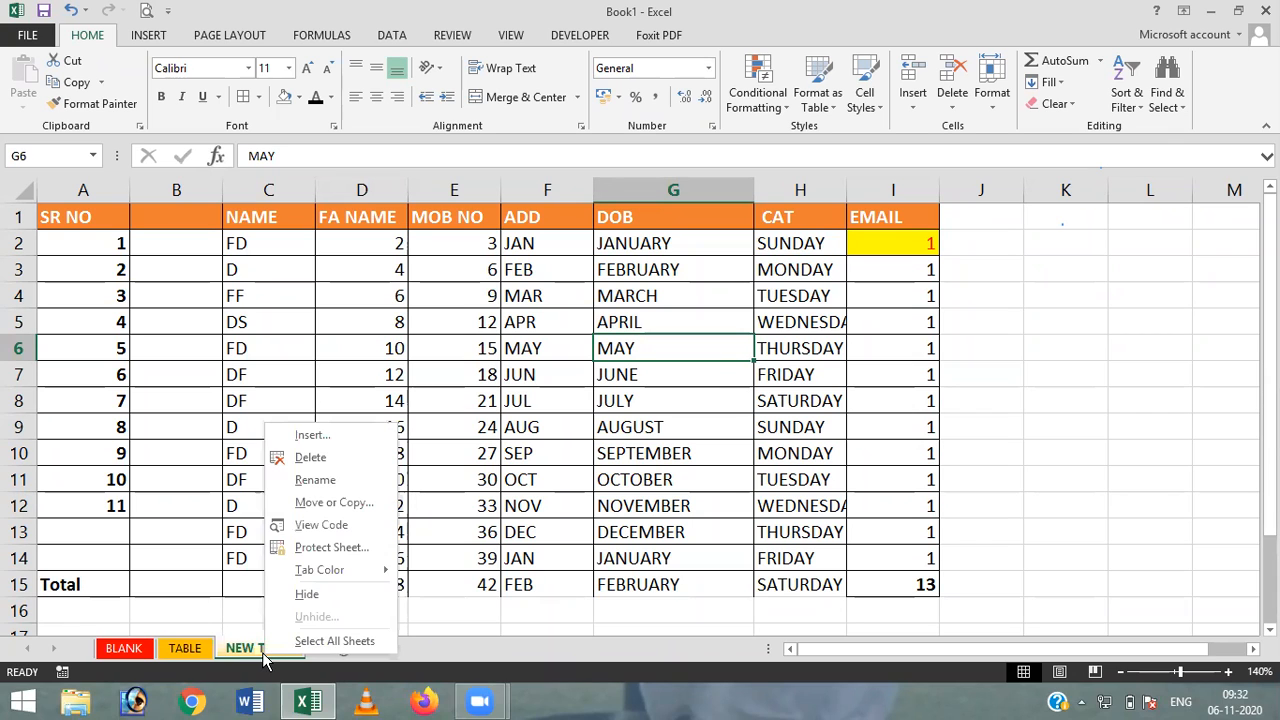
mouse_move(364, 571)
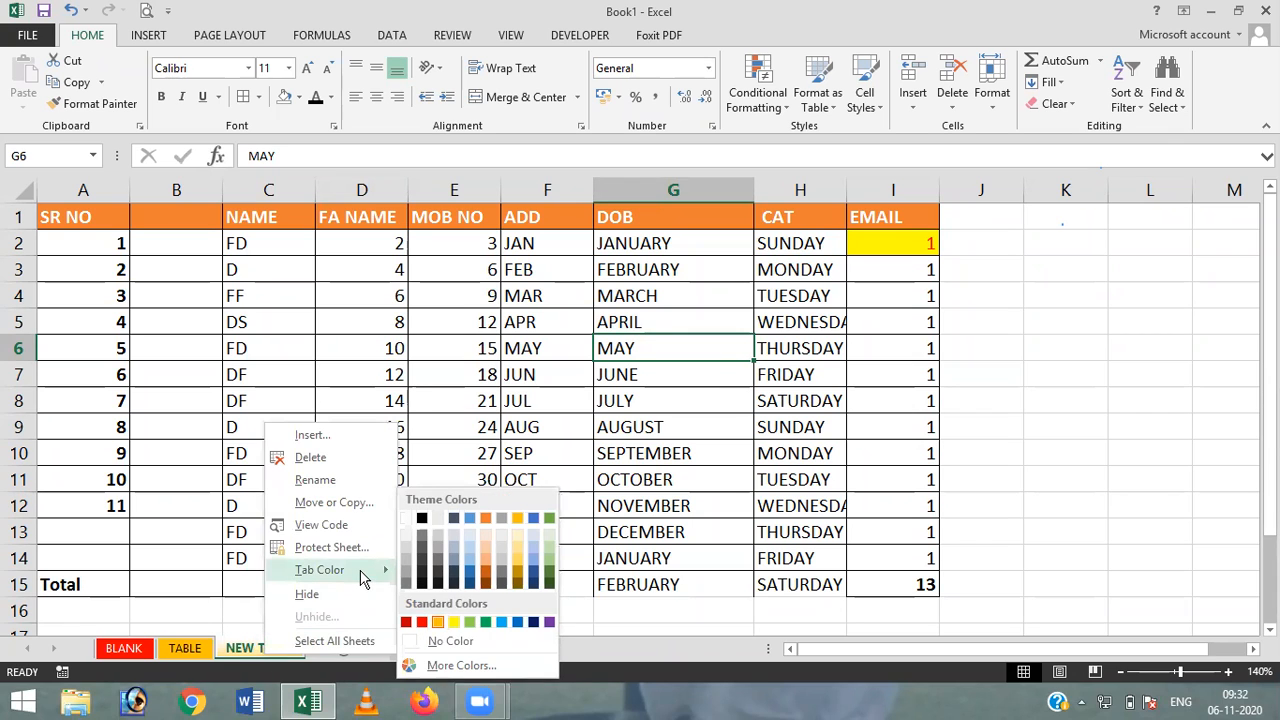
left_click(534, 622)
key("super+c")
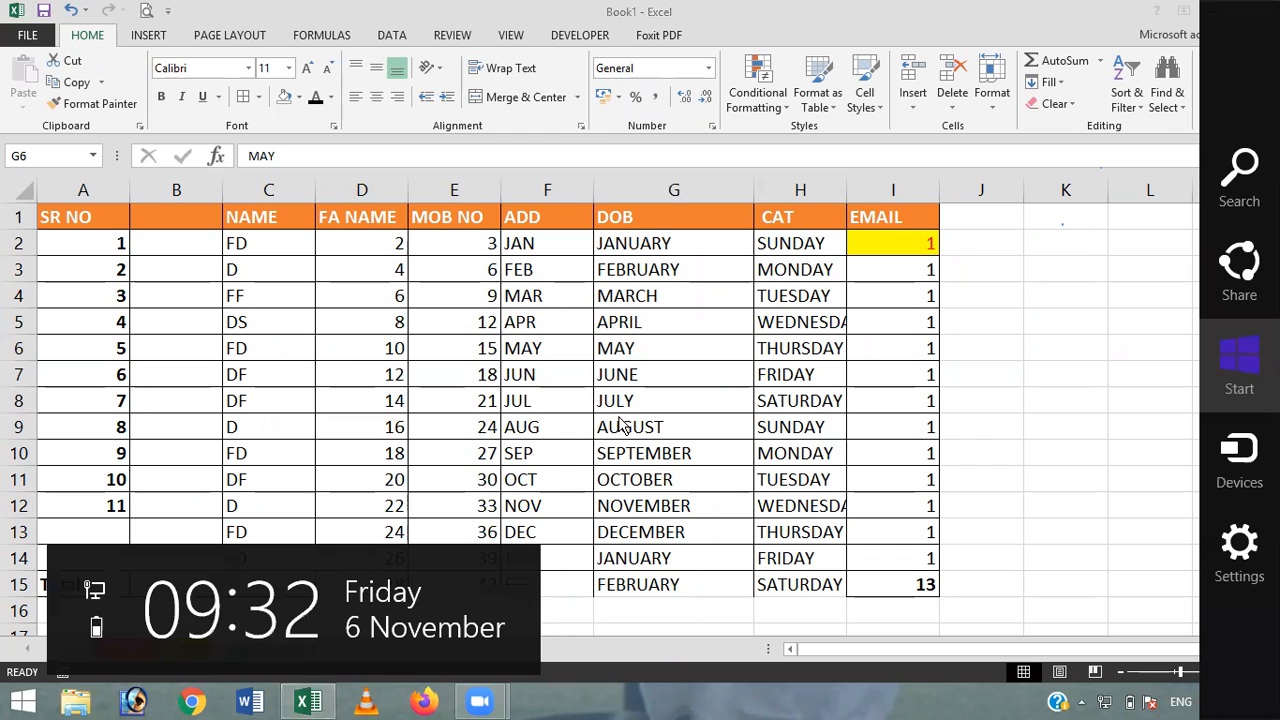
key("Escape")
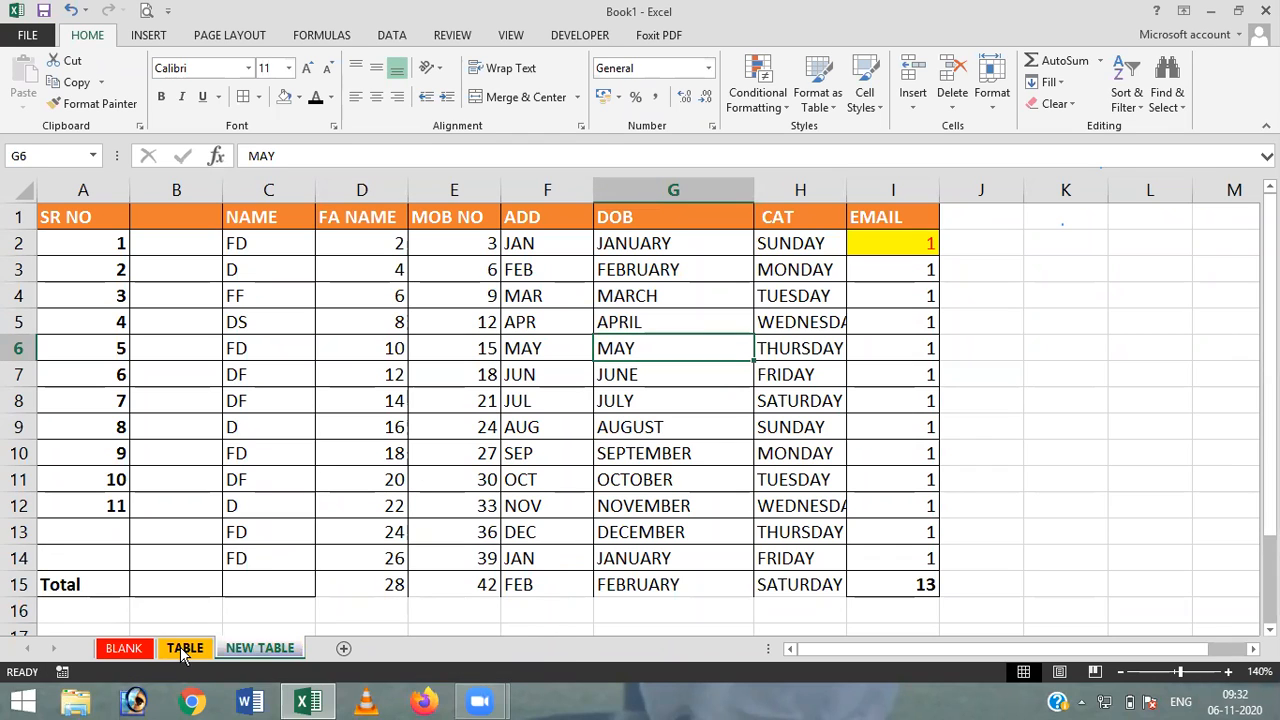
left_click(184, 649)
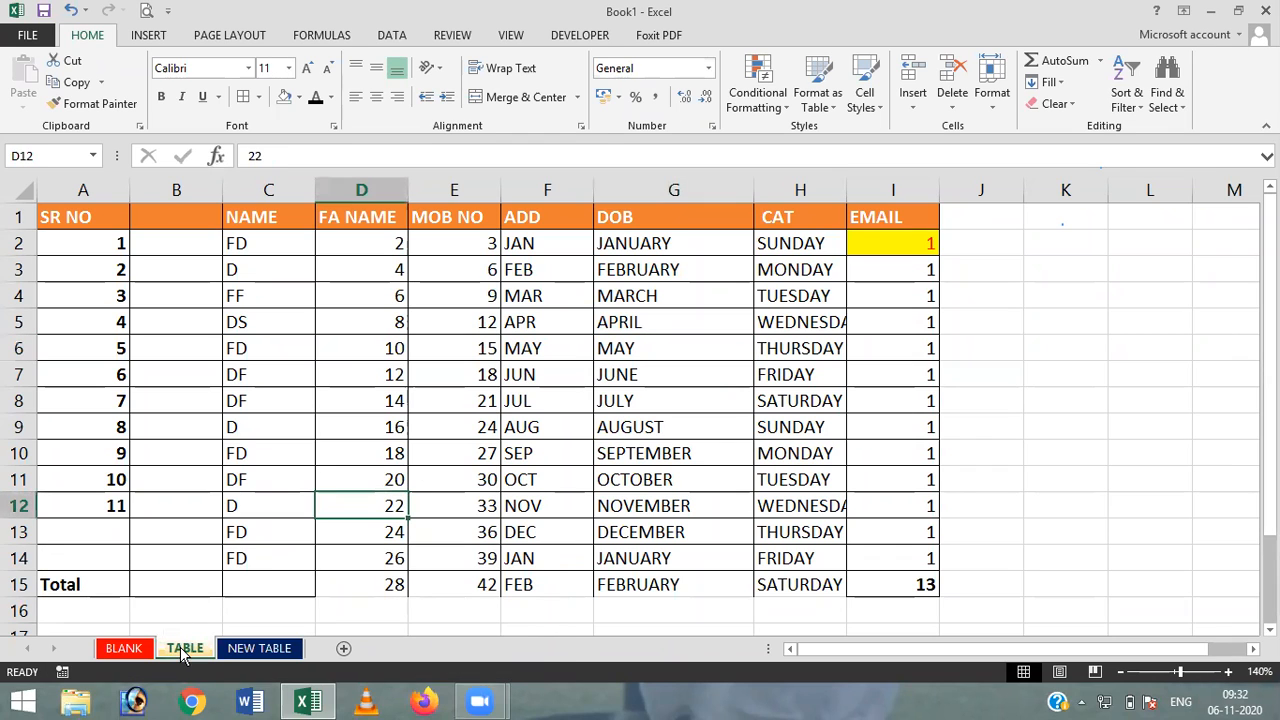
left_click(113, 647)
left_click(180, 648)
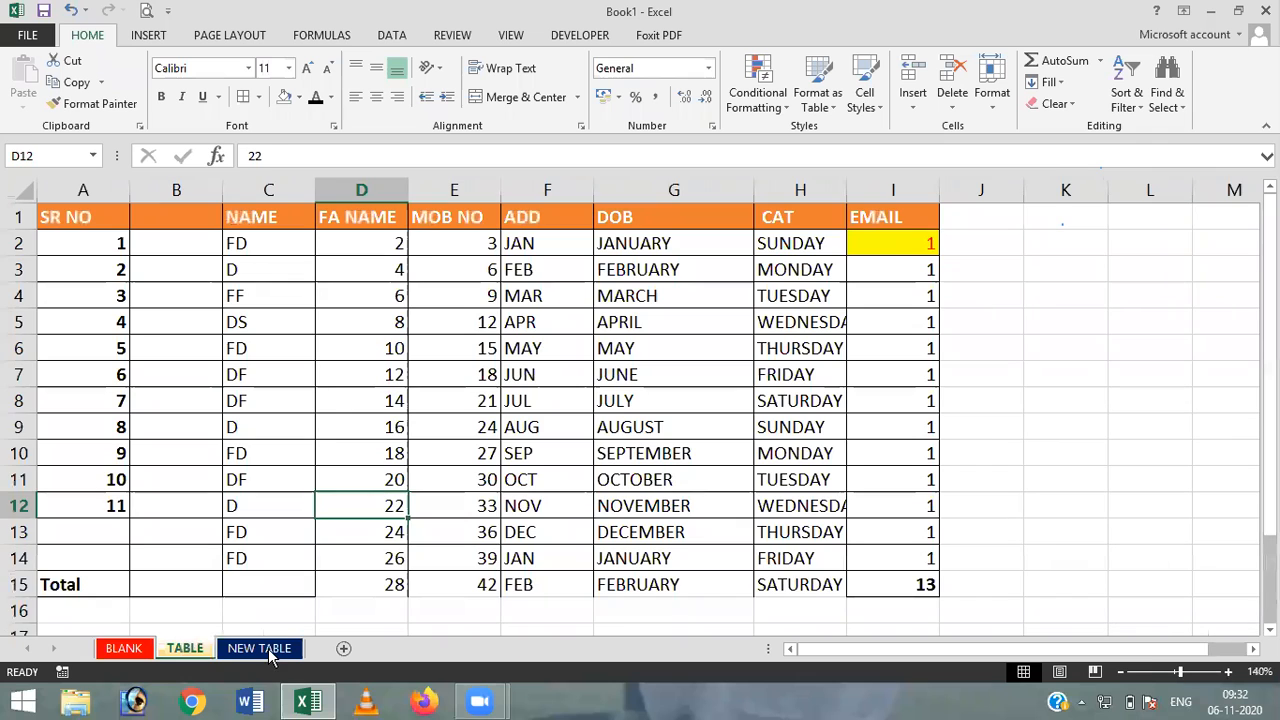
left_click(262, 649)
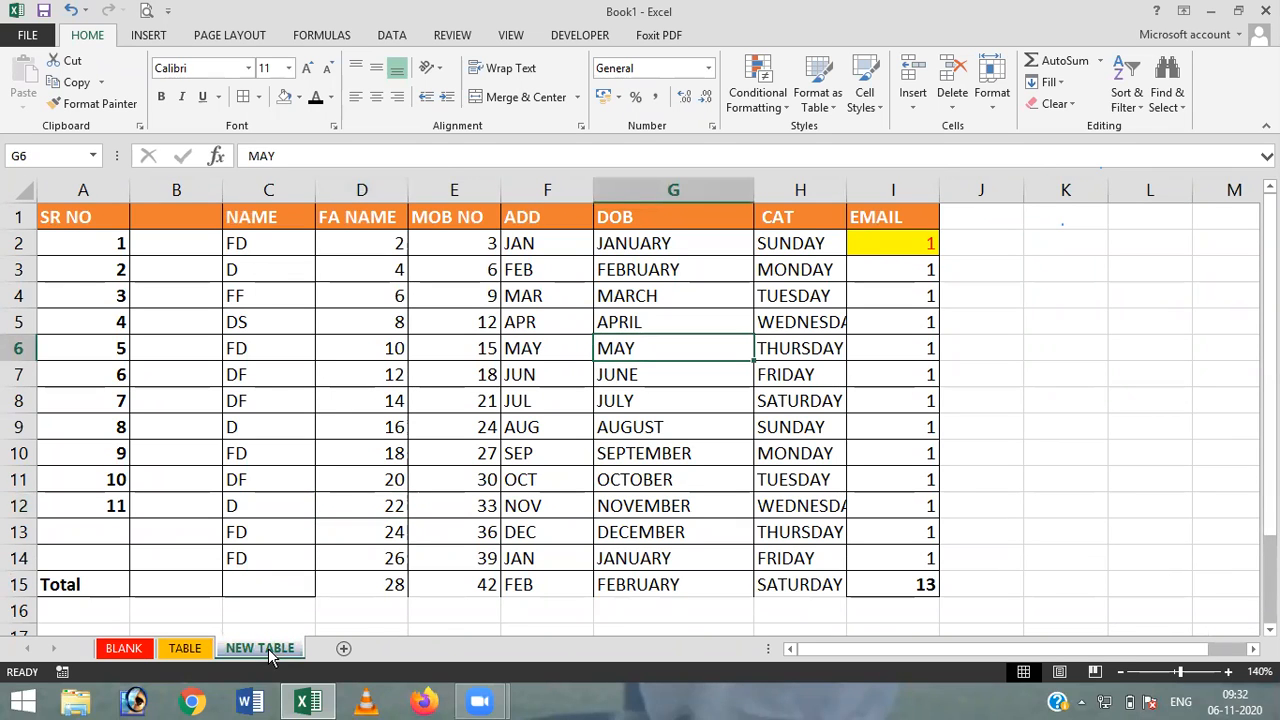
Select row 4 on the NEW TABLE sheet and stretch it to about three times its height
left_click(992, 110)
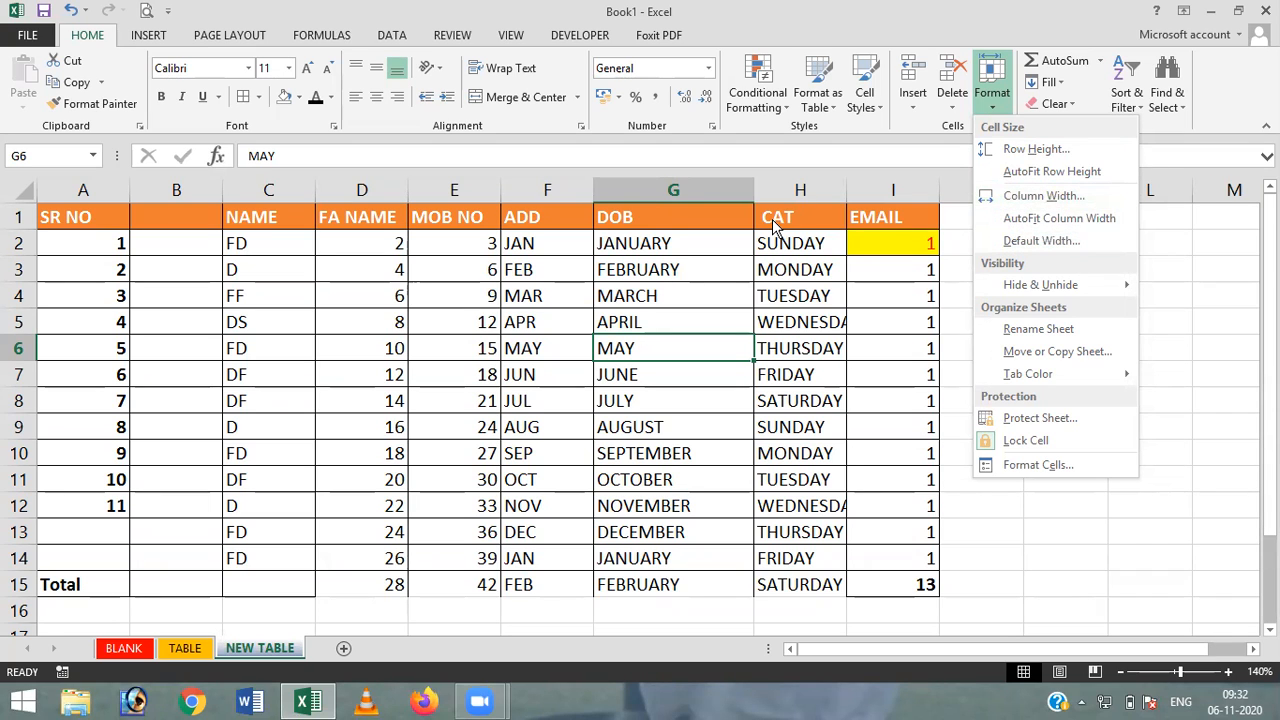
key("super+c")
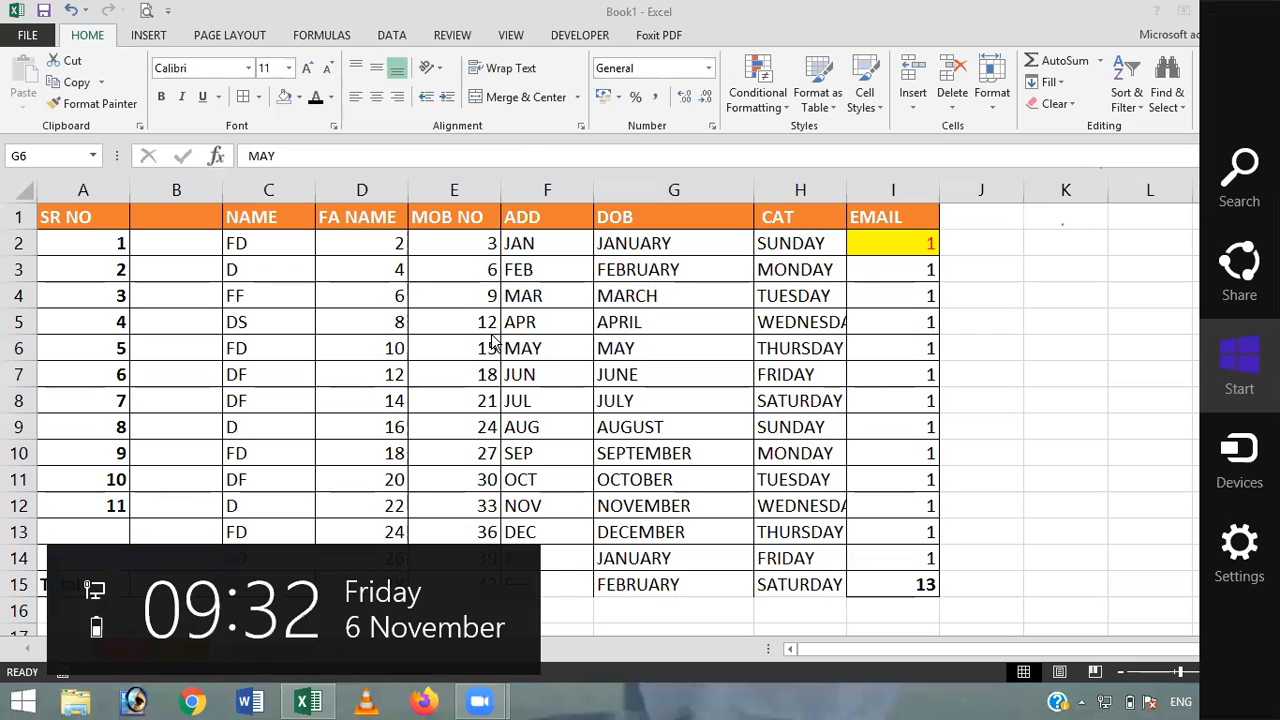
left_click(16, 295)
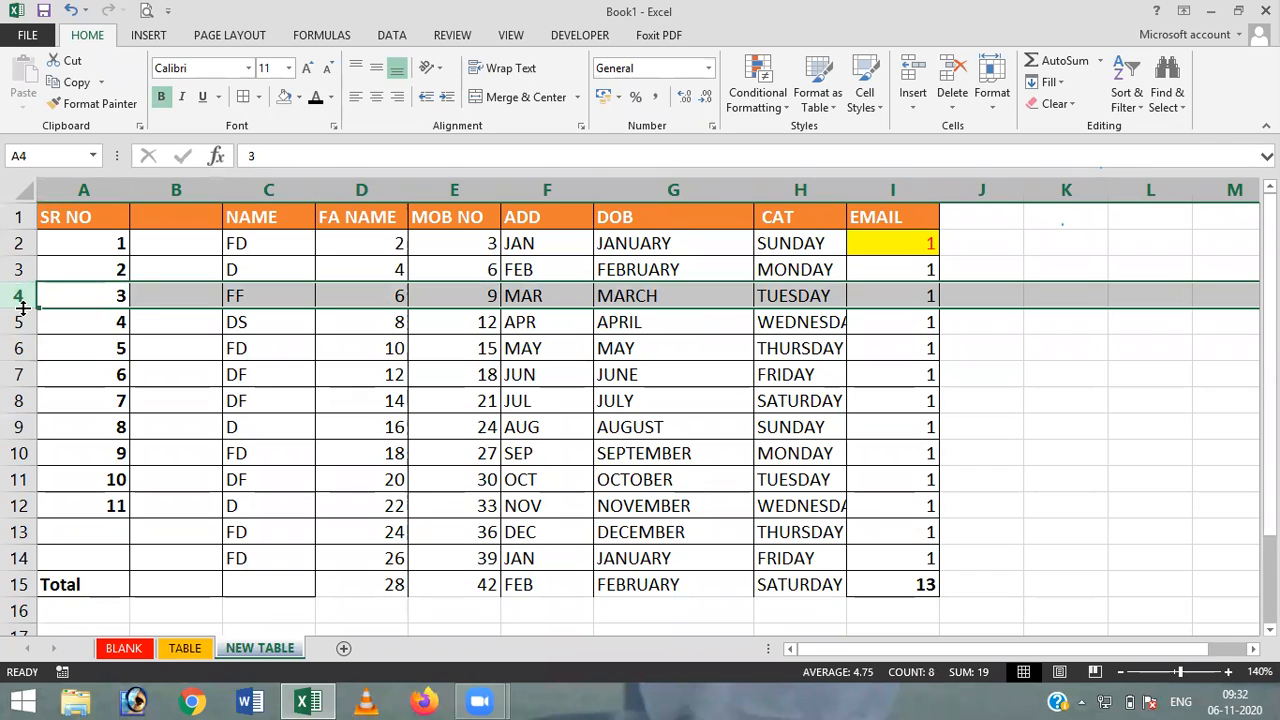
left_click_drag(20, 309, 25, 358)
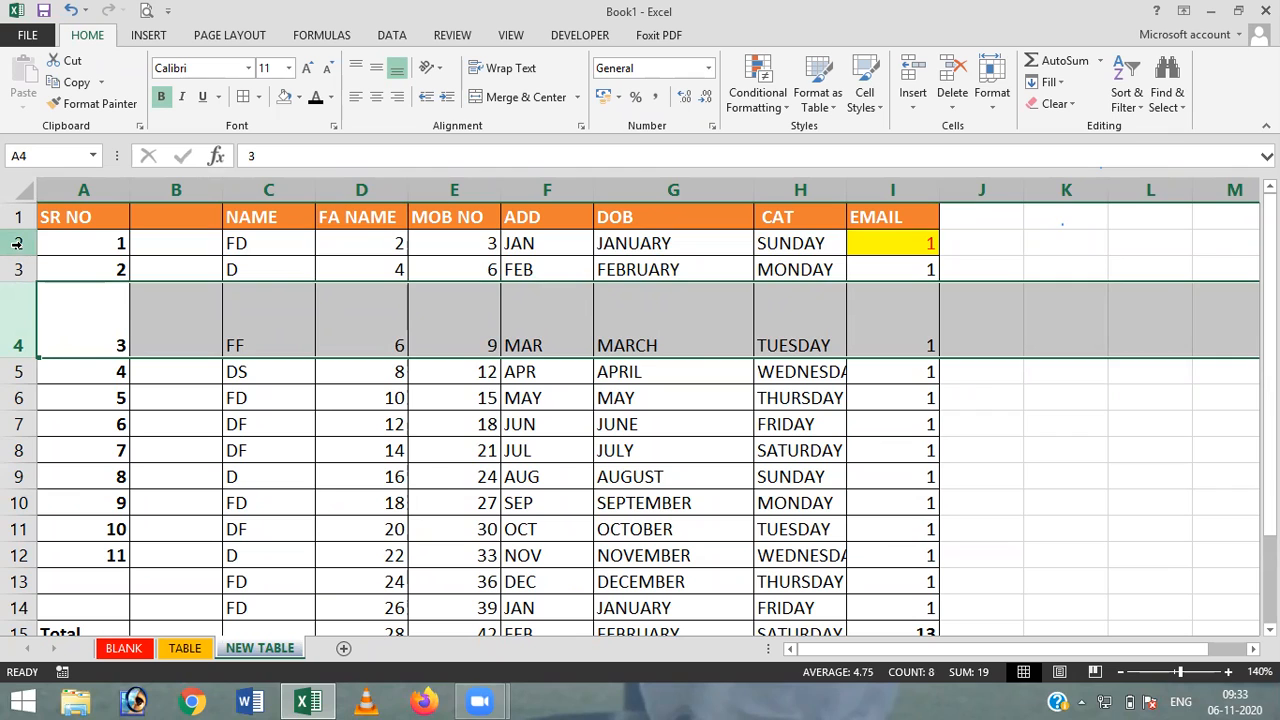
Select rows 2 to 15 and resize them together, making them taller, shorter, and finally slightly taller than the default
left_click(17, 243)
left_click_drag(17, 243, 17, 632)
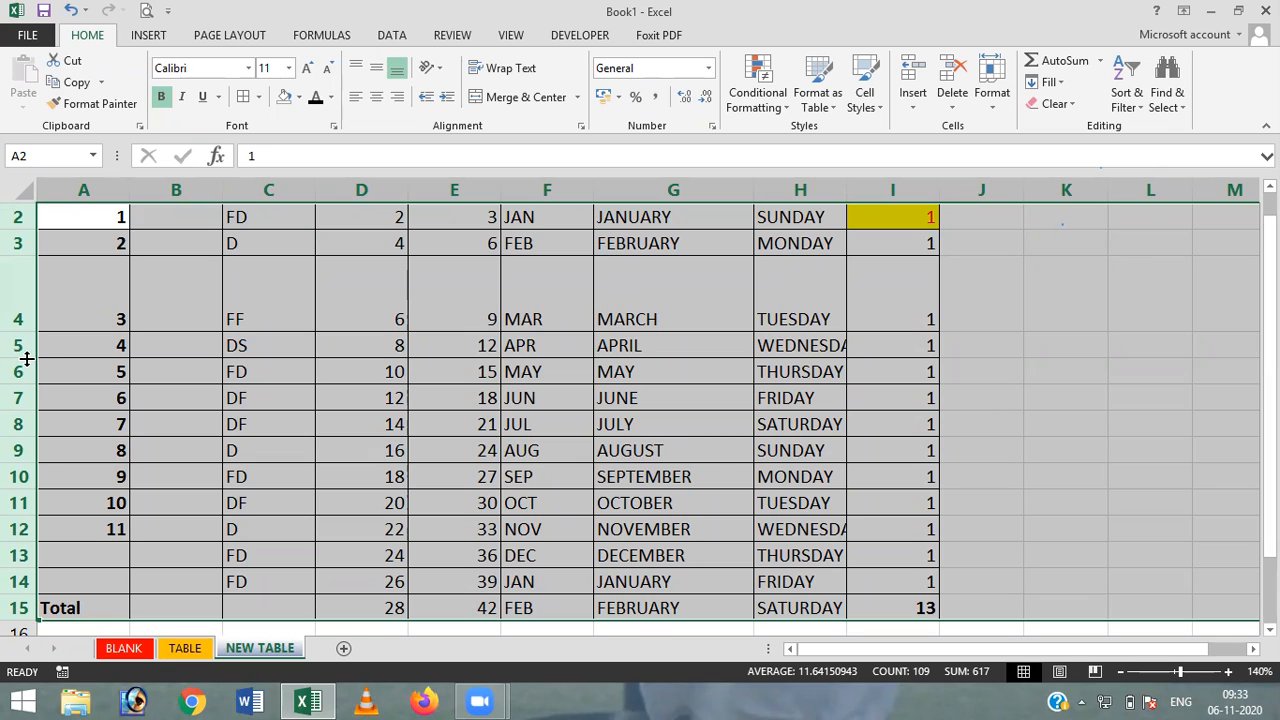
left_click_drag(26, 358, 20, 387)
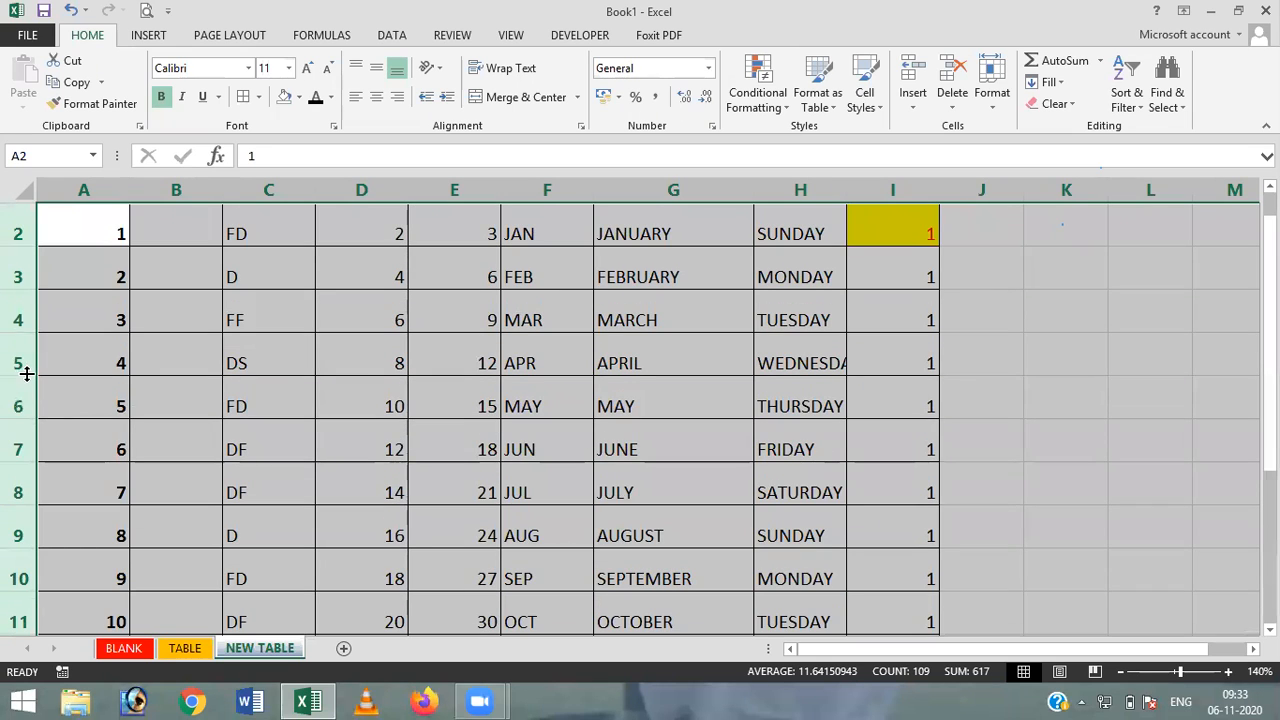
left_click_drag(23, 366, 30, 352)
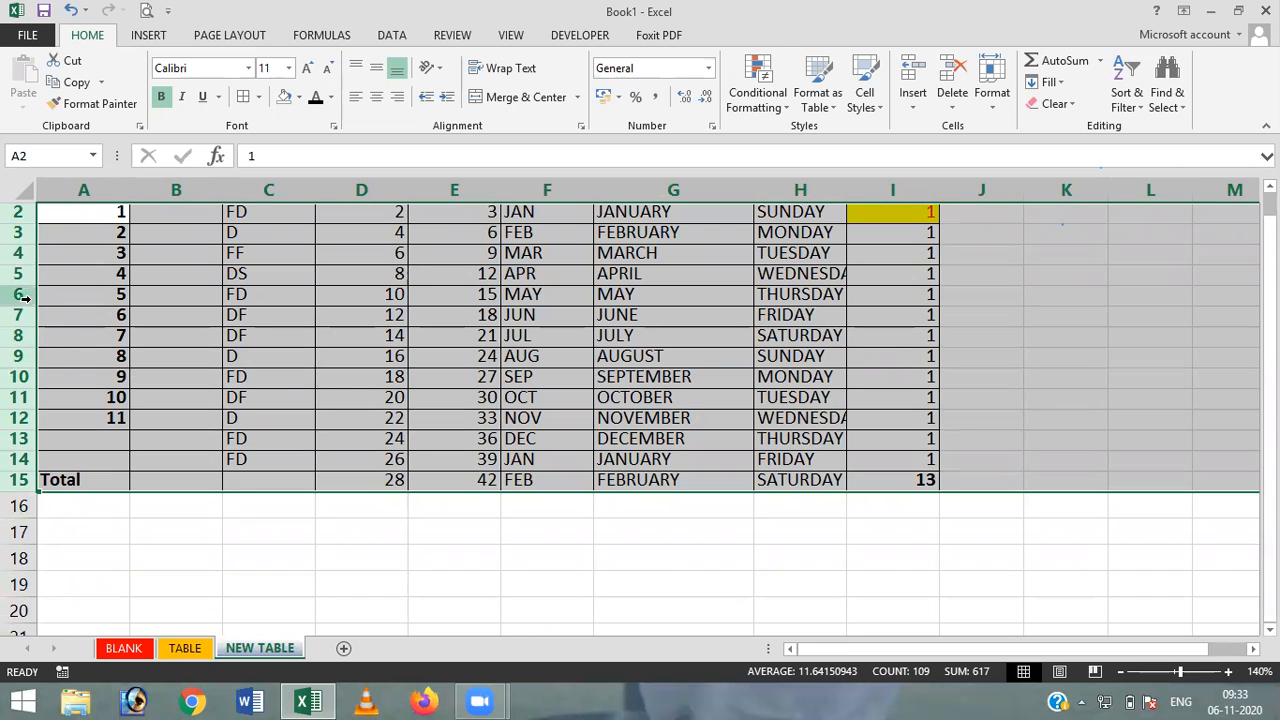
left_click_drag(27, 285, 29, 296)
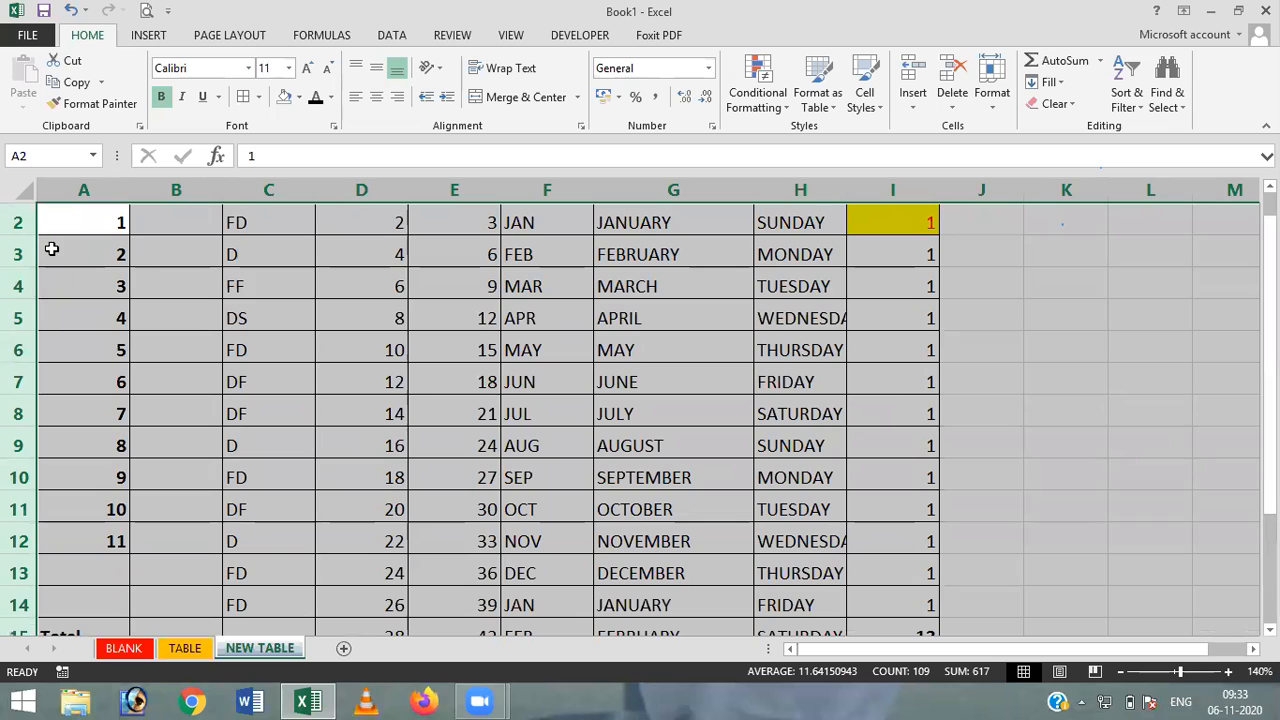
Try to resize several rows together by selecting only cells A2:A10 and increasing the height of row 2
left_click(15, 218)
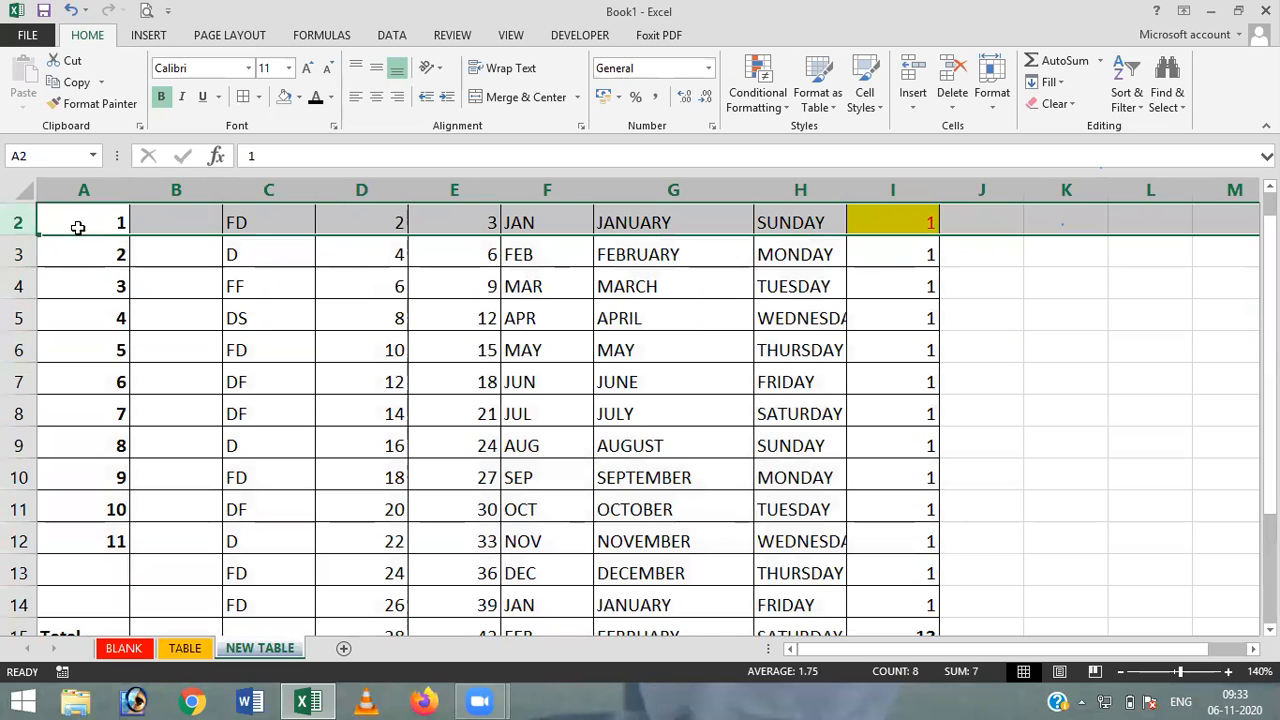
left_click(76, 227)
left_click_drag(77, 227, 86, 470)
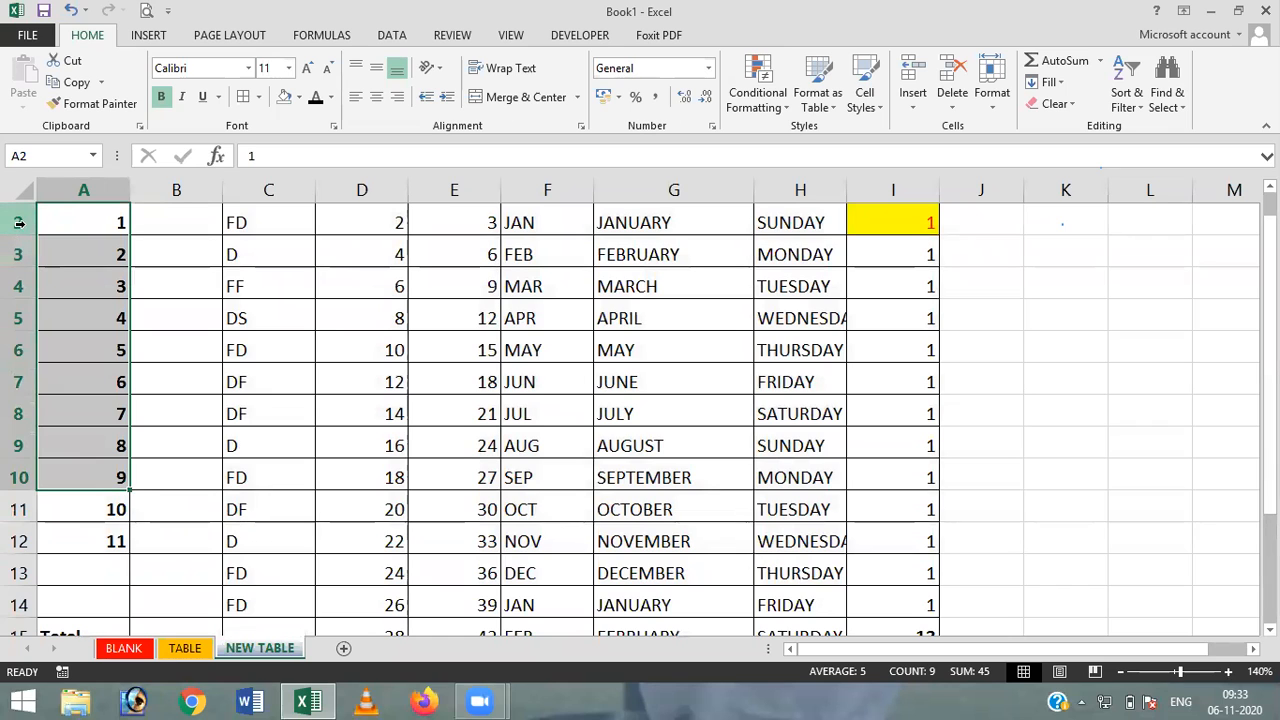
left_click_drag(25, 232, 25, 250)
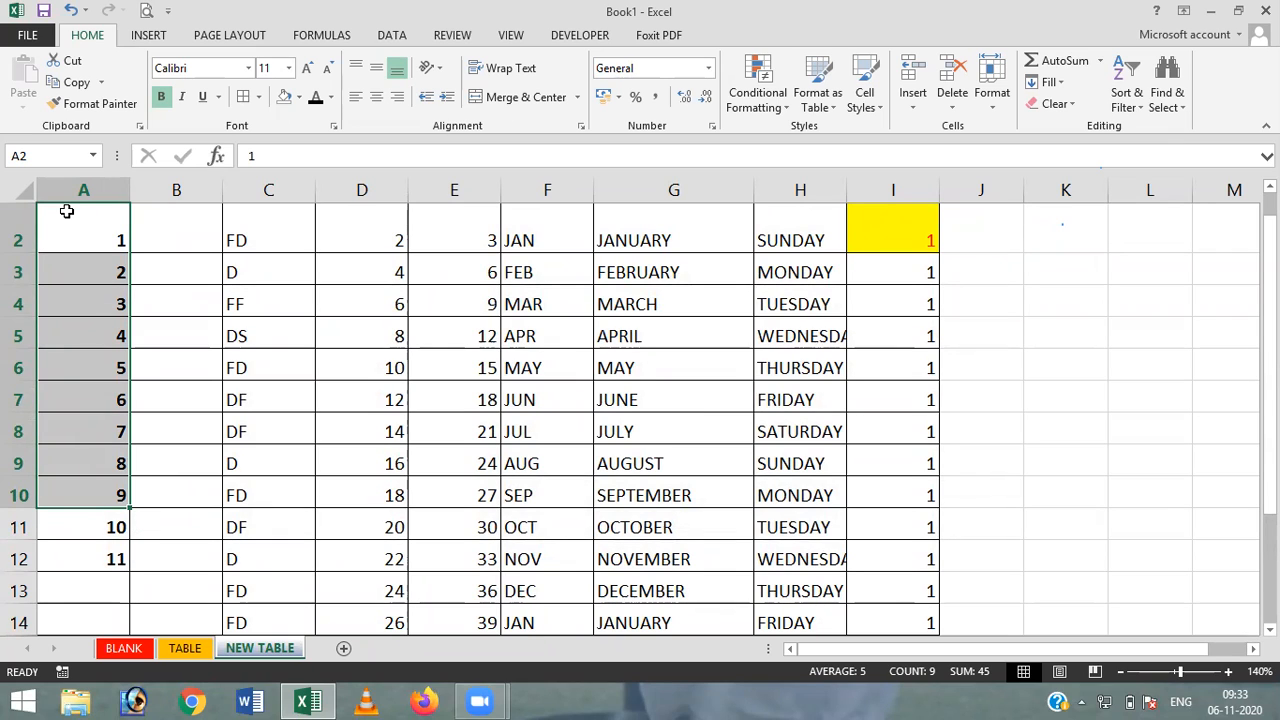
Select the entire rows 2 to 14 and increase their height together to about 26.25
left_click(15, 233)
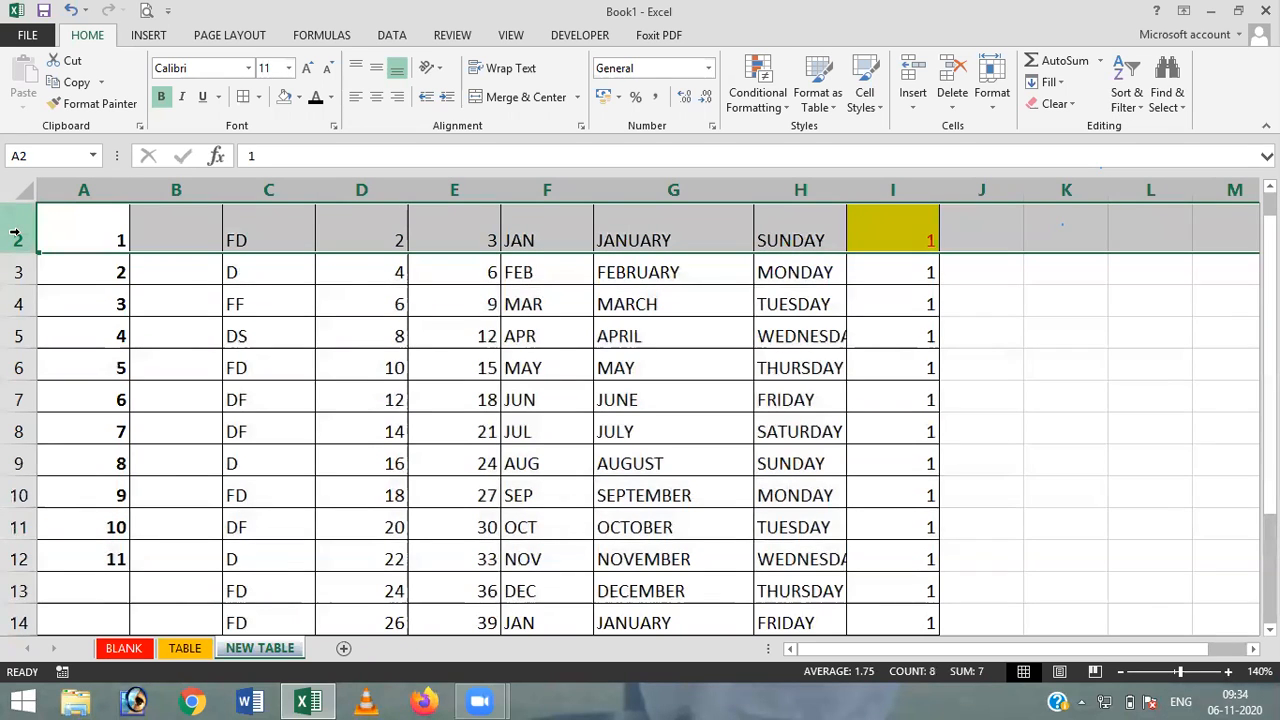
left_click_drag(15, 233, 8, 628)
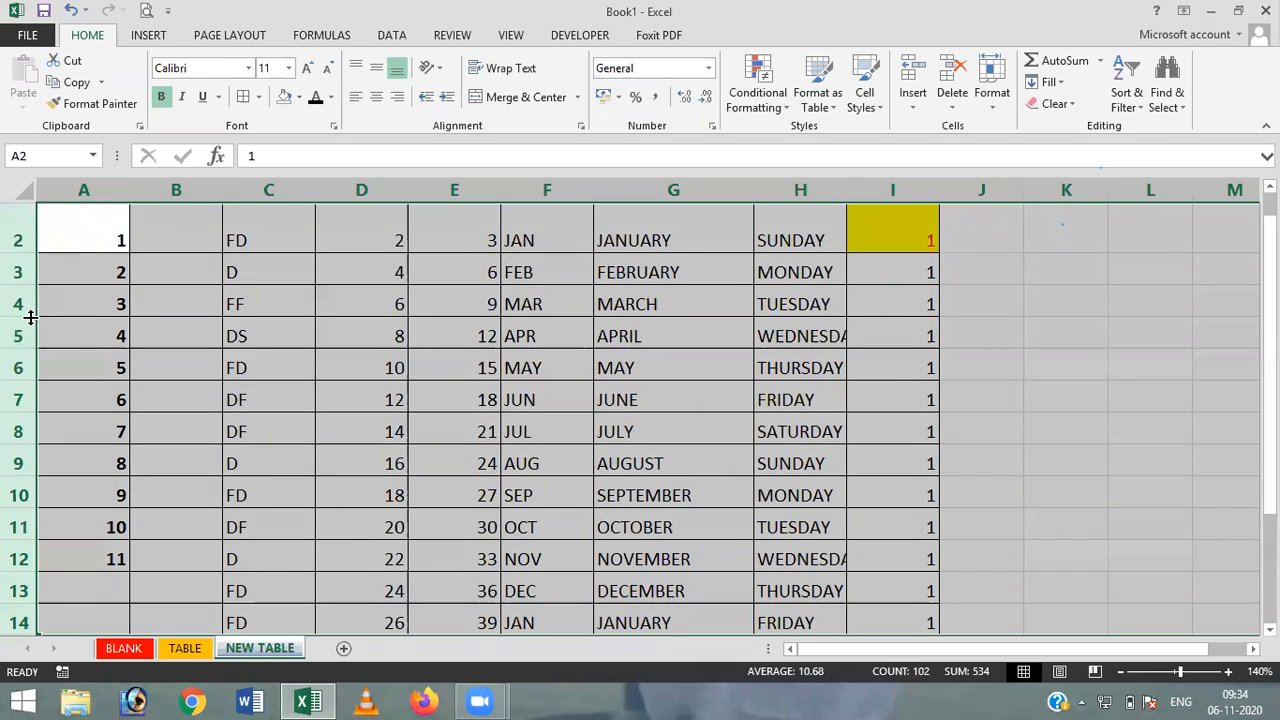
left_click_drag(30, 312, 21, 329)
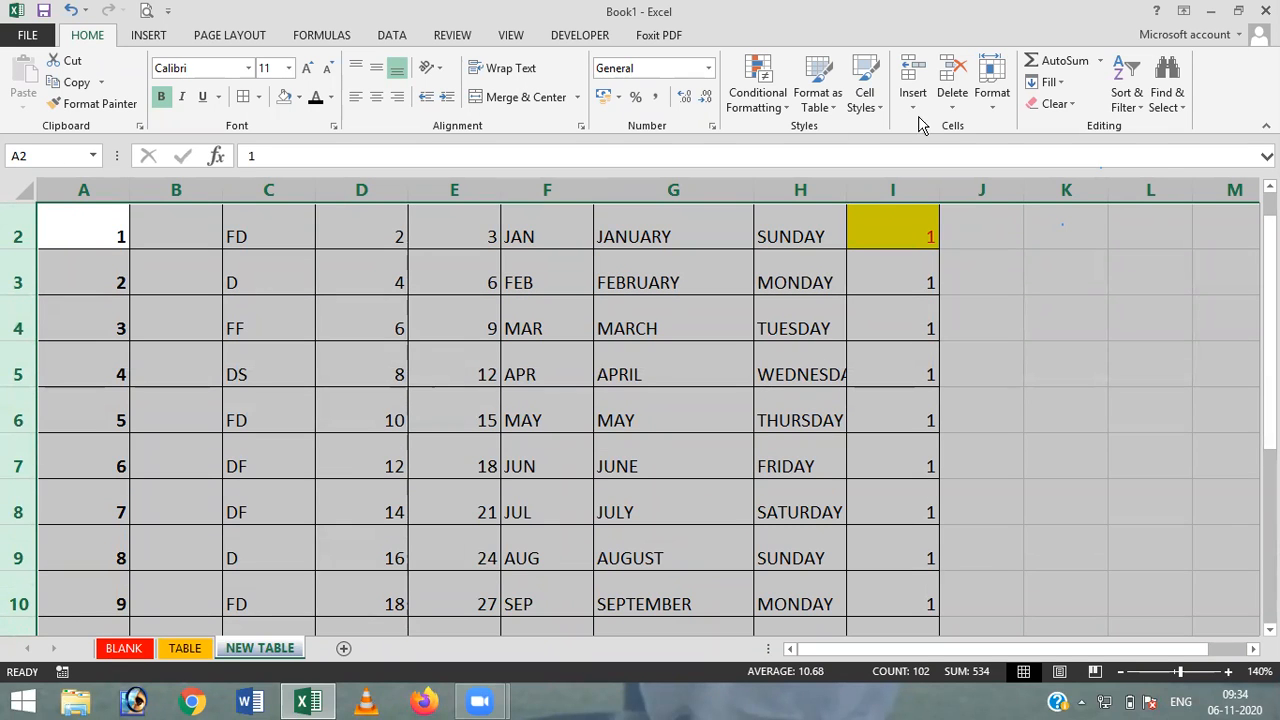
Set the exact row height of the selected rows 2 to 14 to 20
left_click(992, 100)
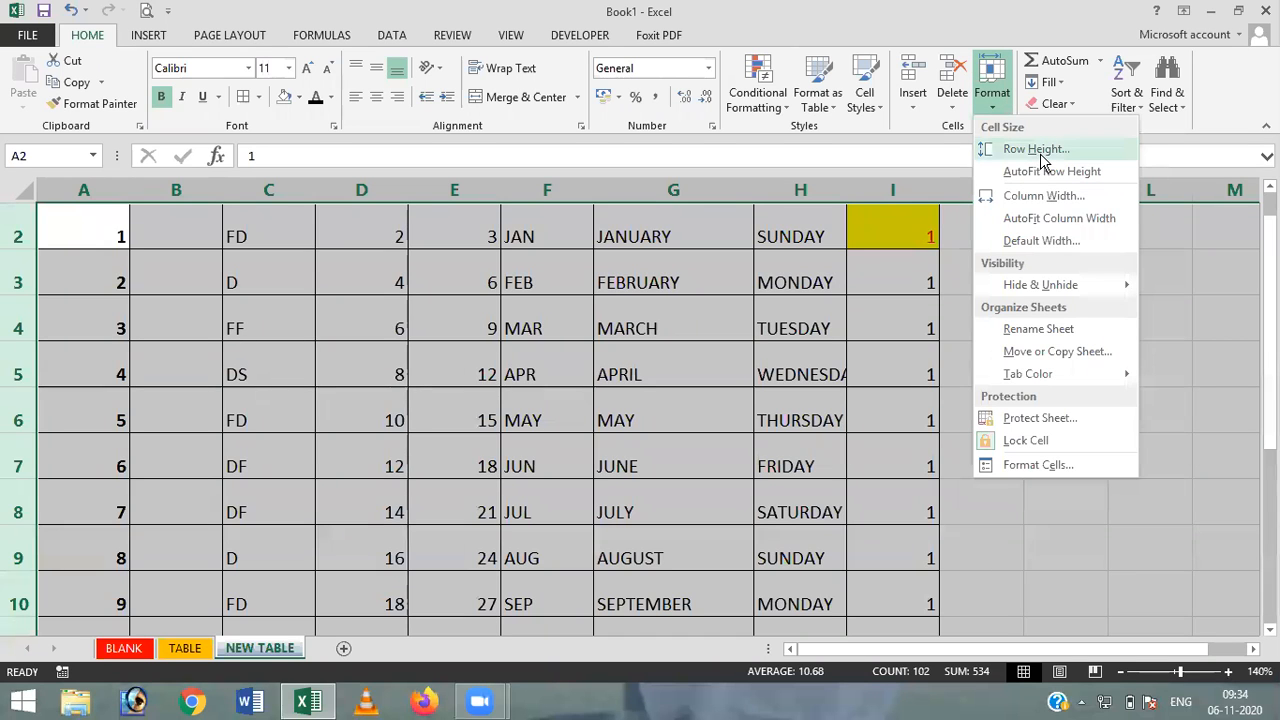
left_click(1036, 149)
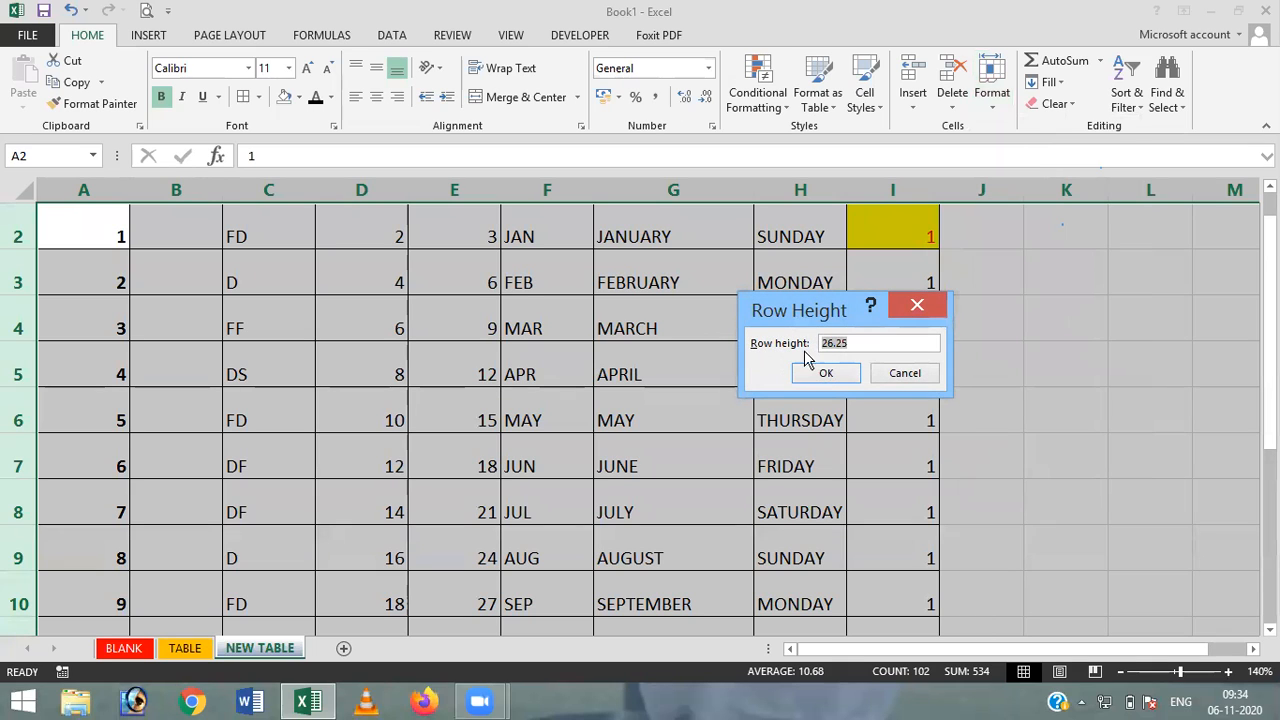
key("BackSpace")
type("20")
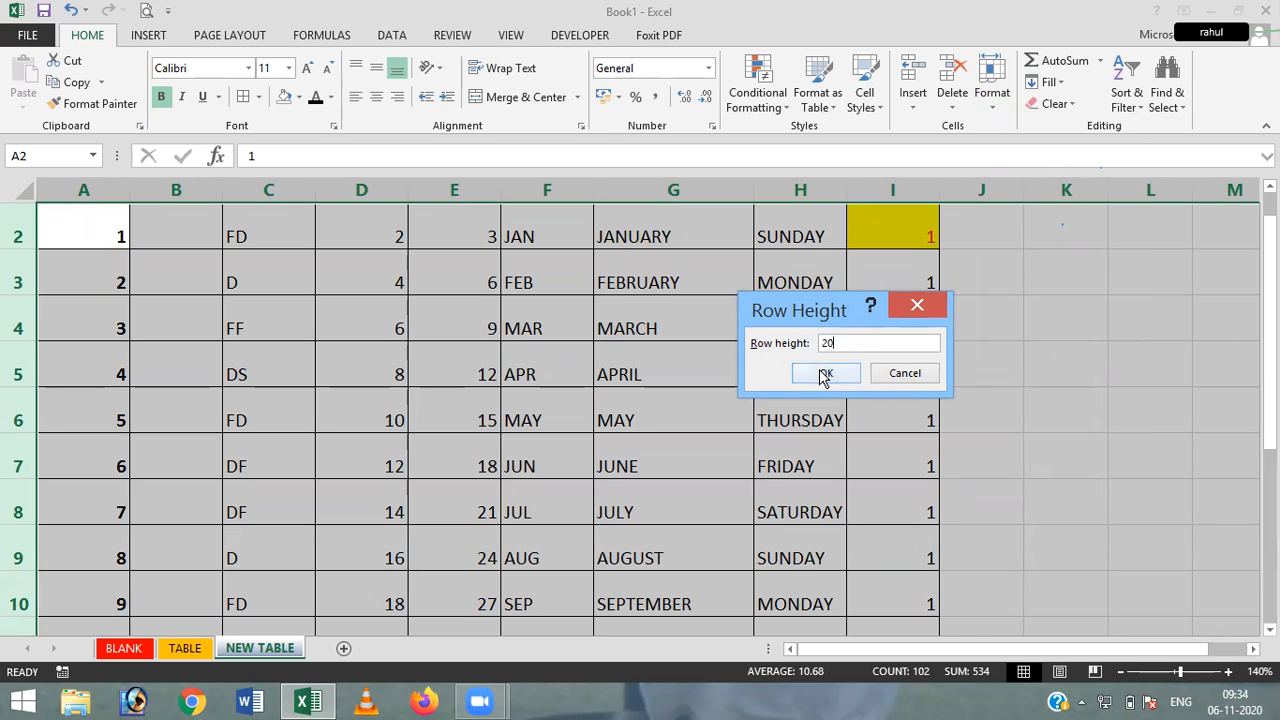
left_click(824, 375)
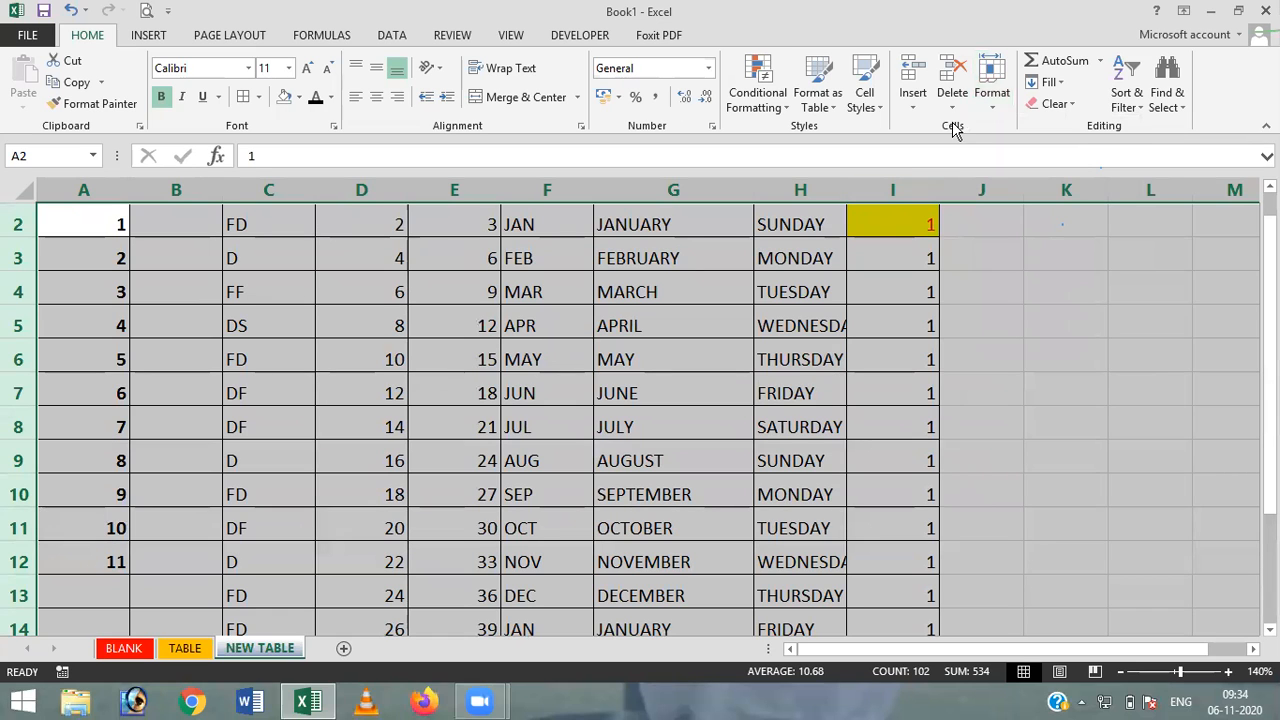
AutoFit the heights of rows 2 to 14, enlarge the rows by hand, and autofit them again
left_click(988, 100)
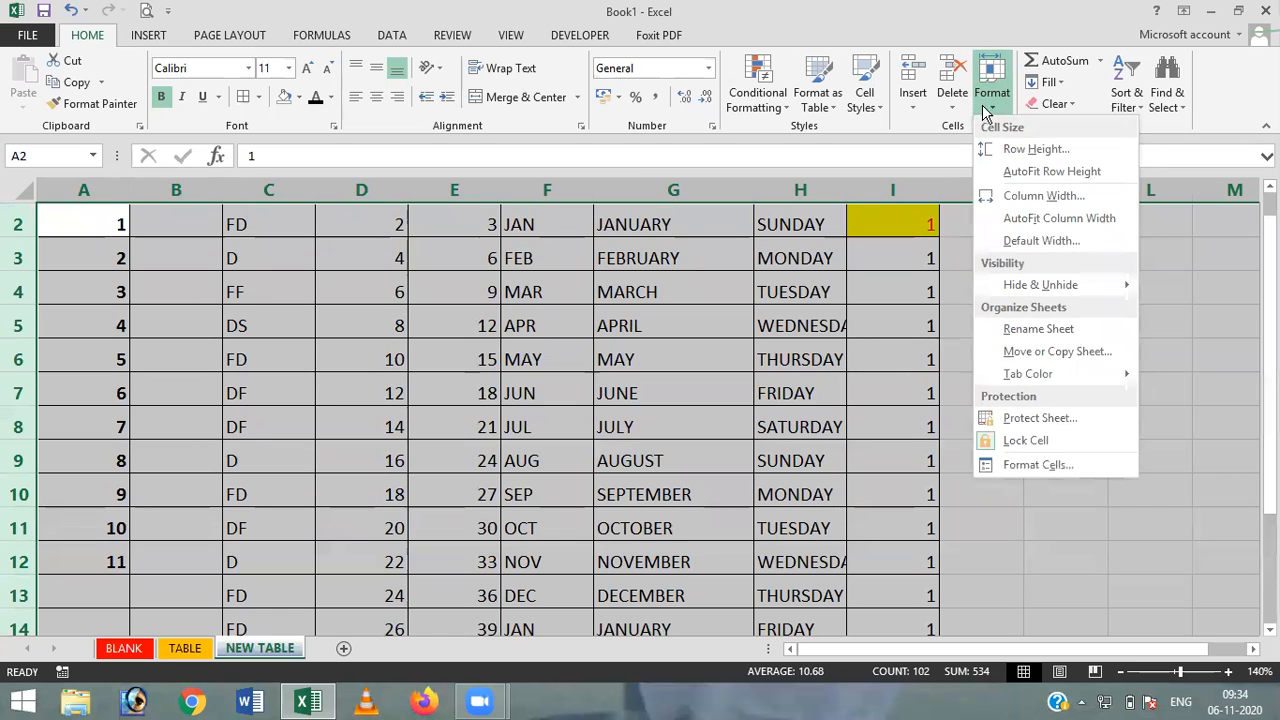
left_click(1050, 175)
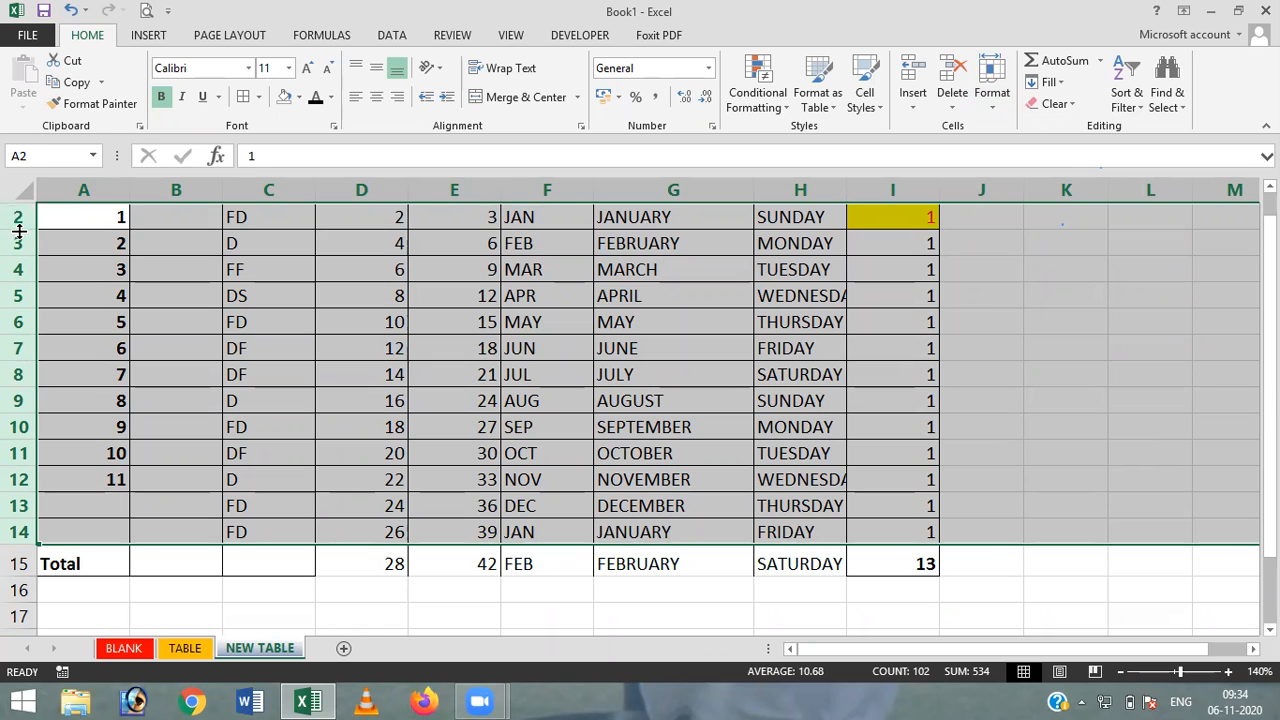
left_click_drag(22, 230, 22, 246)
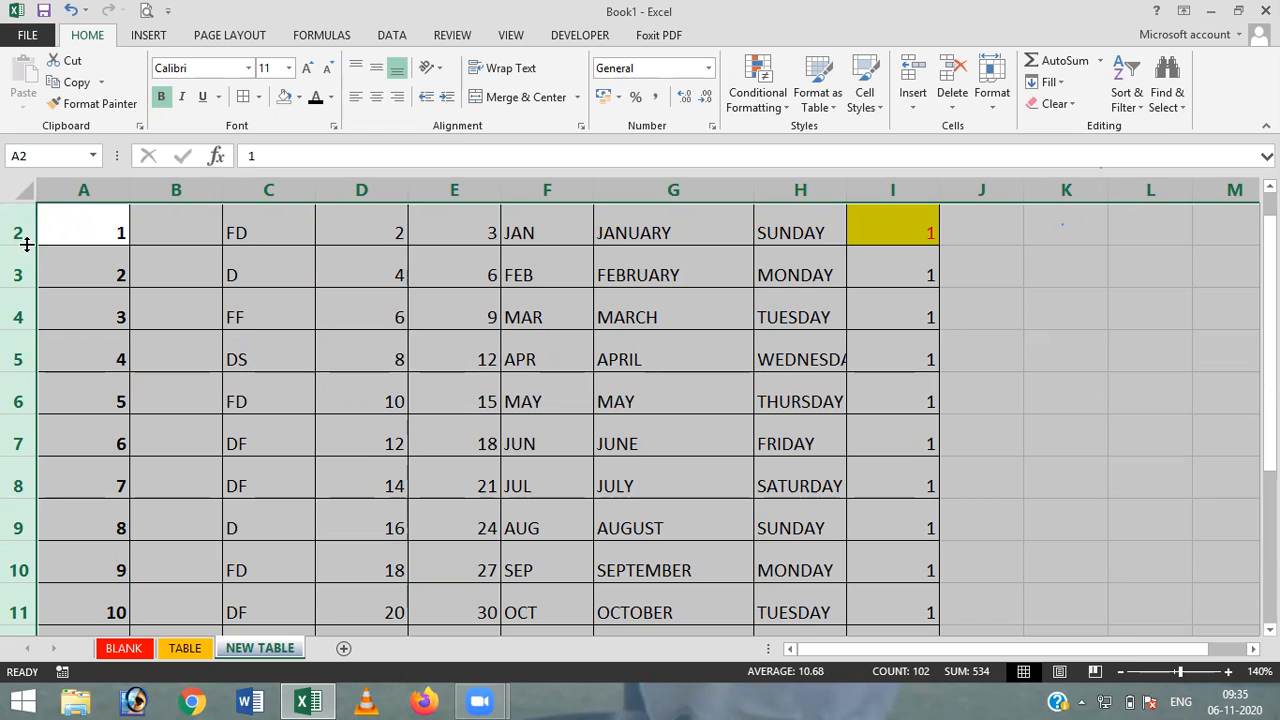
double_click(26, 244)
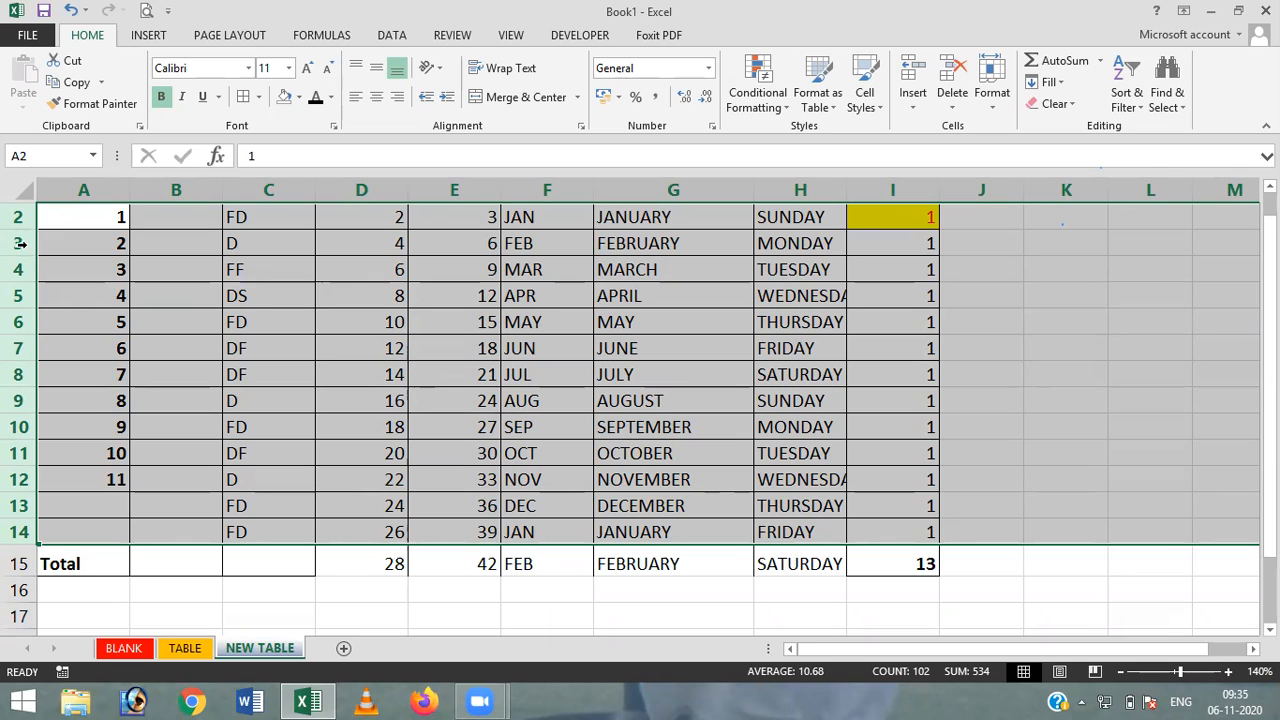
left_click(991, 100)
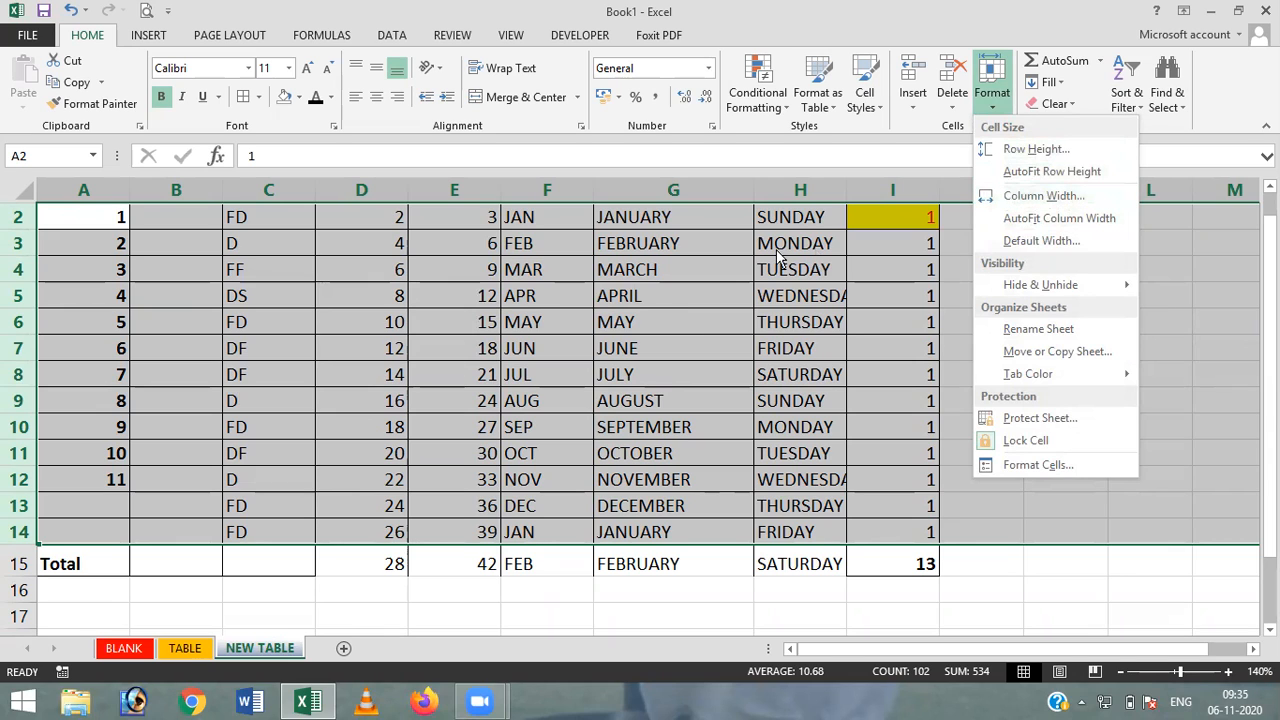
left_click(636, 314)
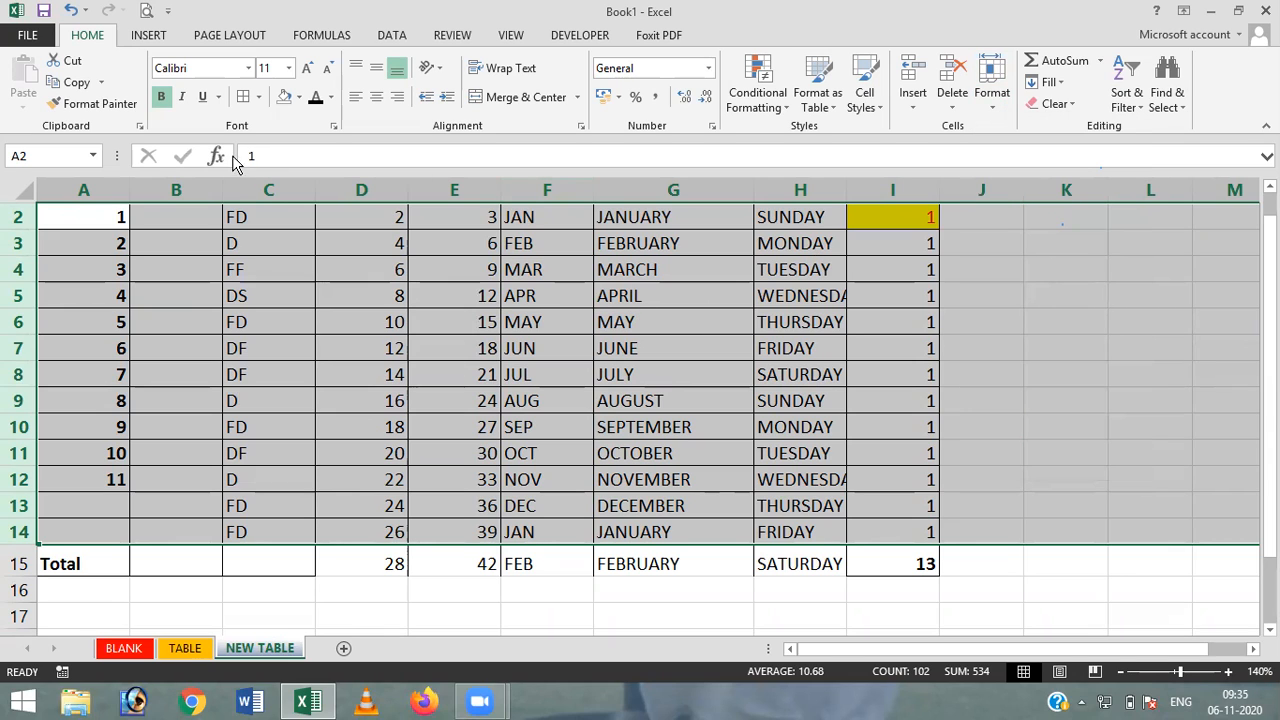
left_click(192, 221)
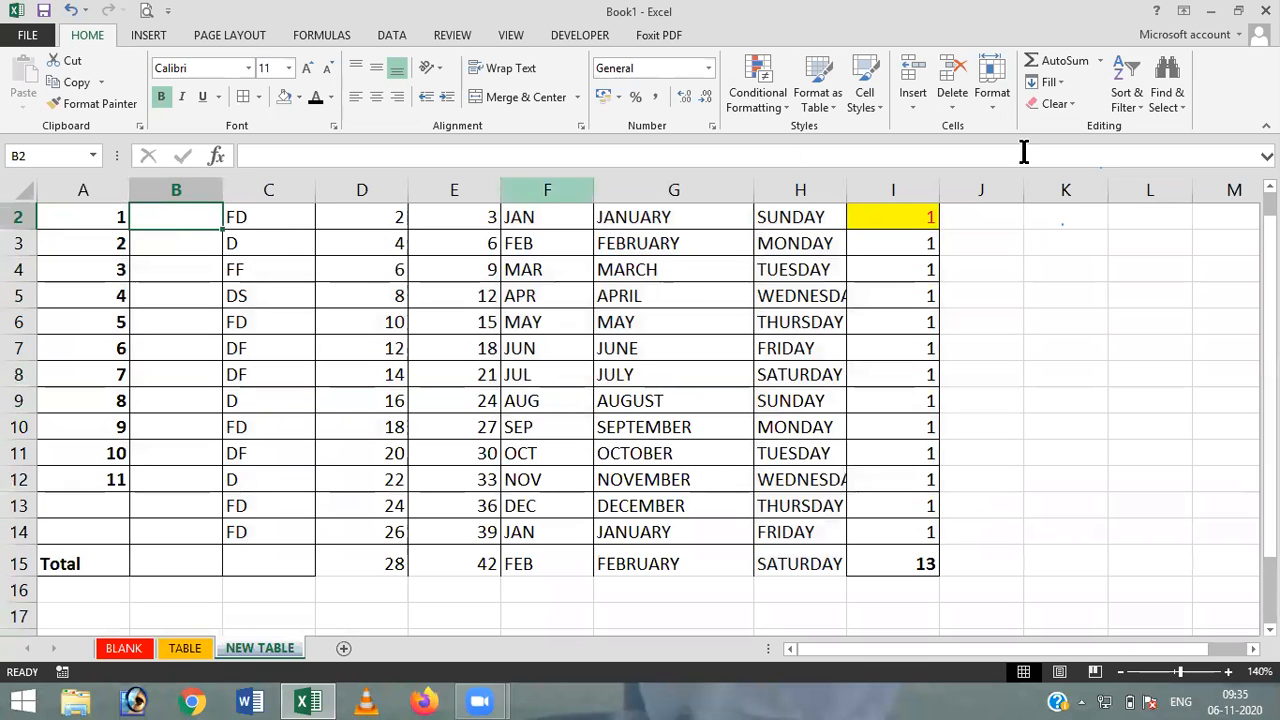
Set the exact width of column B to 15 and narrow the column by hand to about the width of column A
scroll(923, 251, "up", 1)
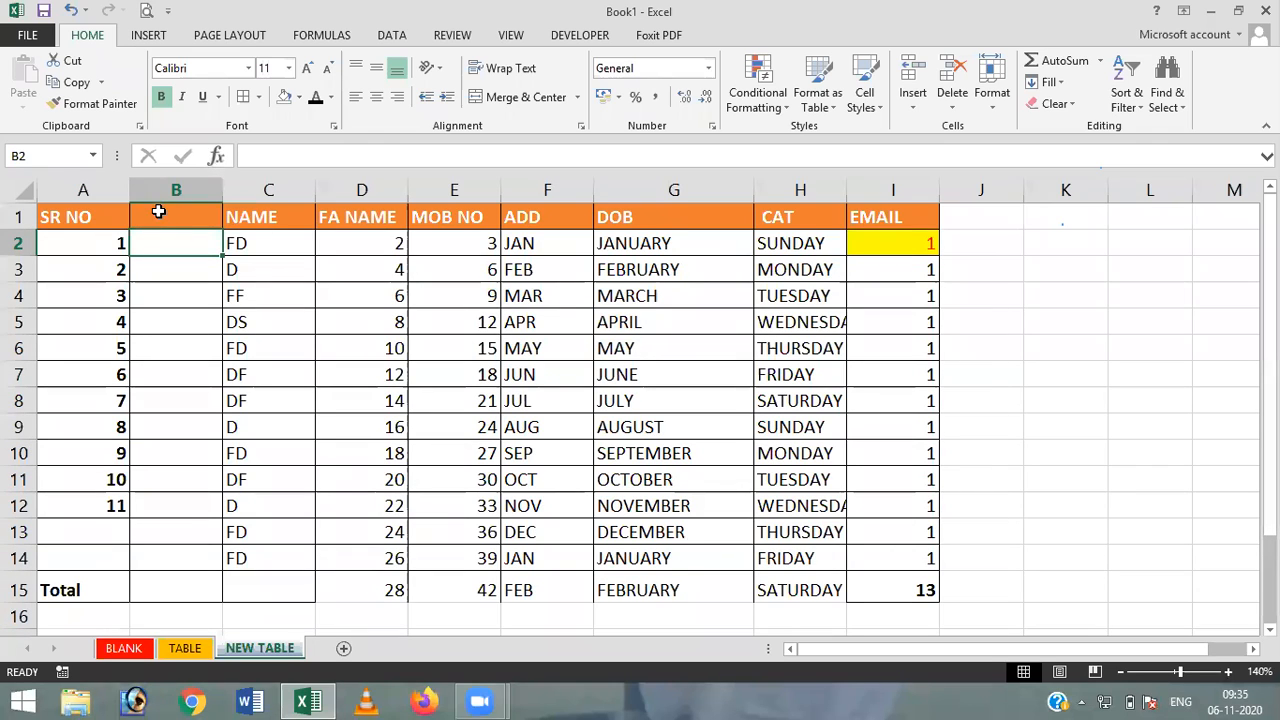
left_click(175, 191)
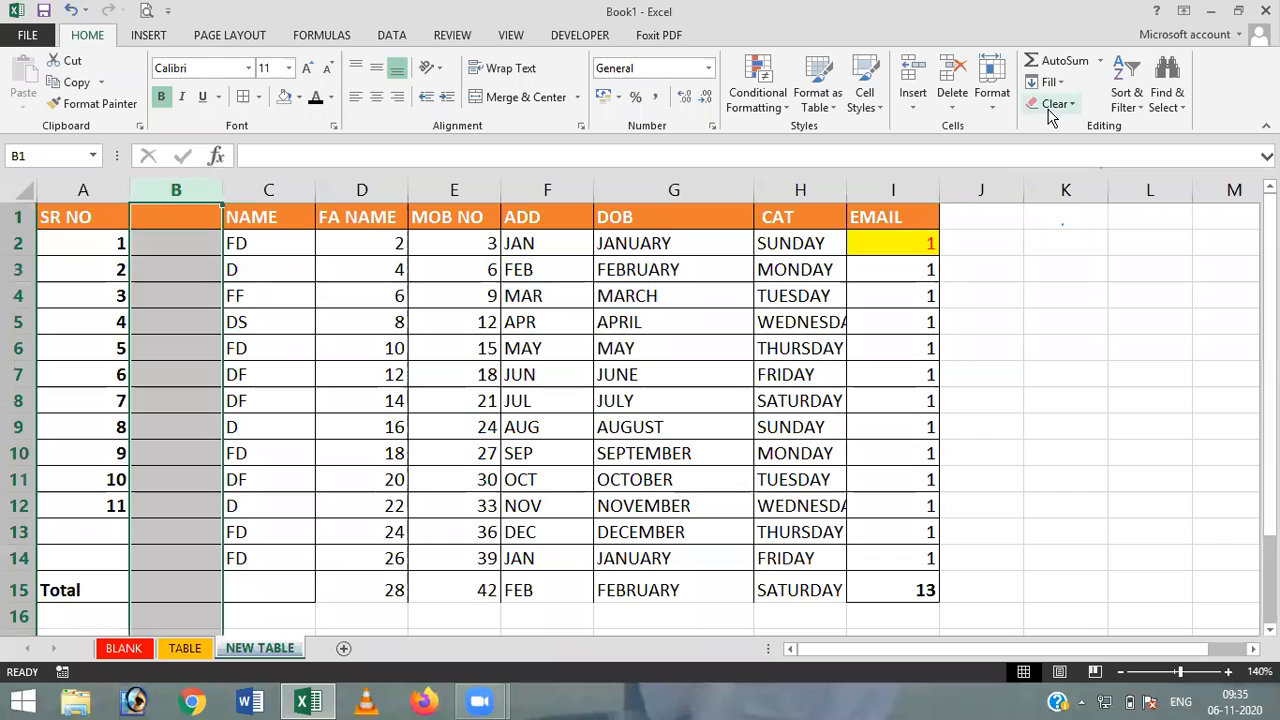
left_click(990, 110)
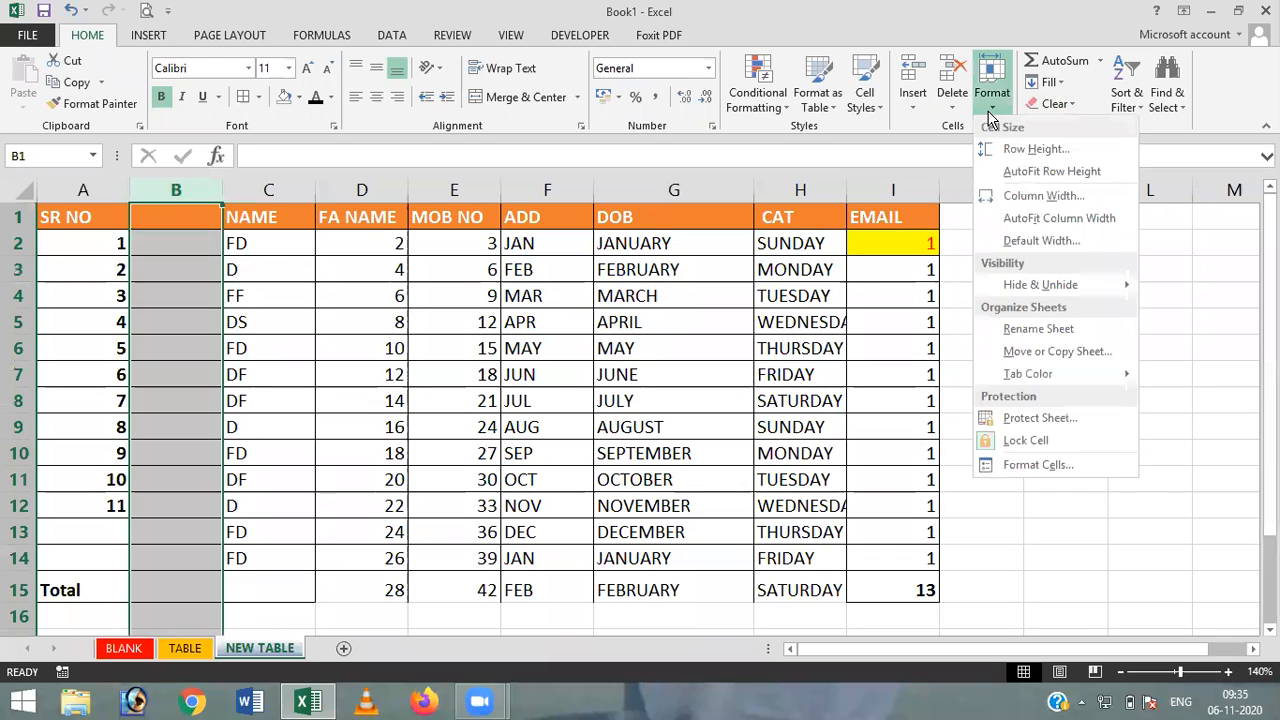
left_click(1070, 192)
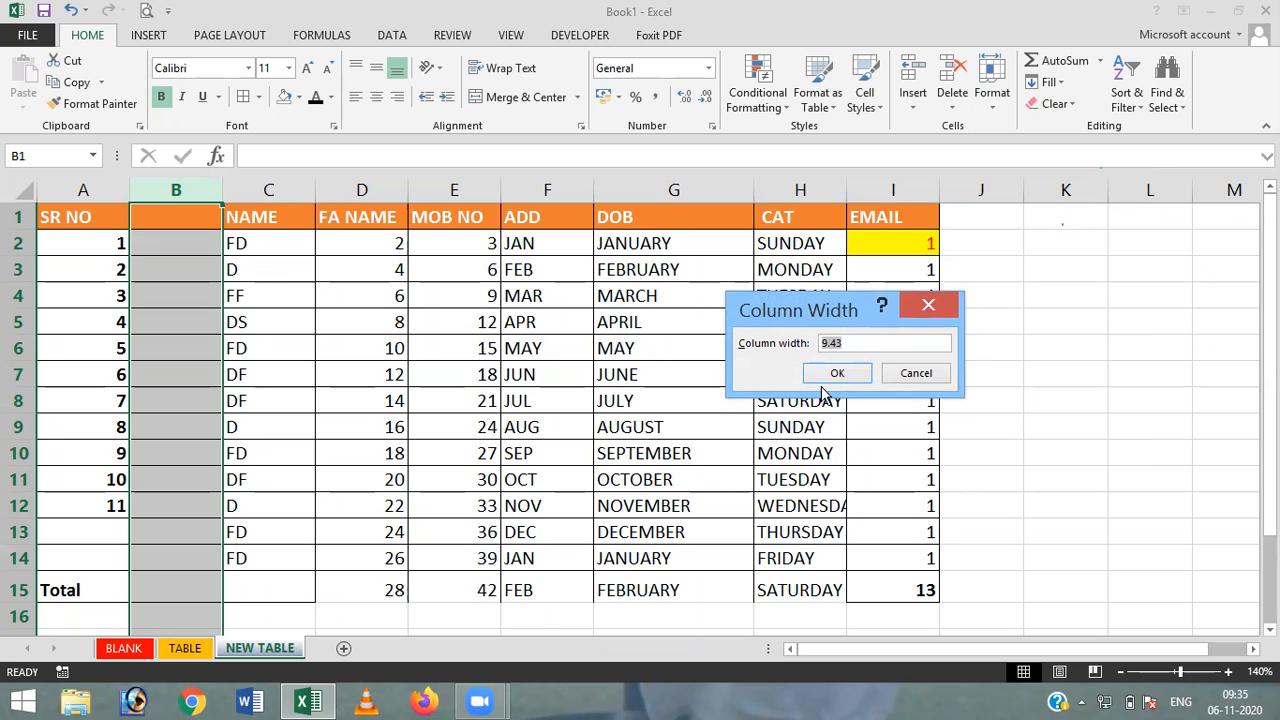
key("BackSpace")
type("15")
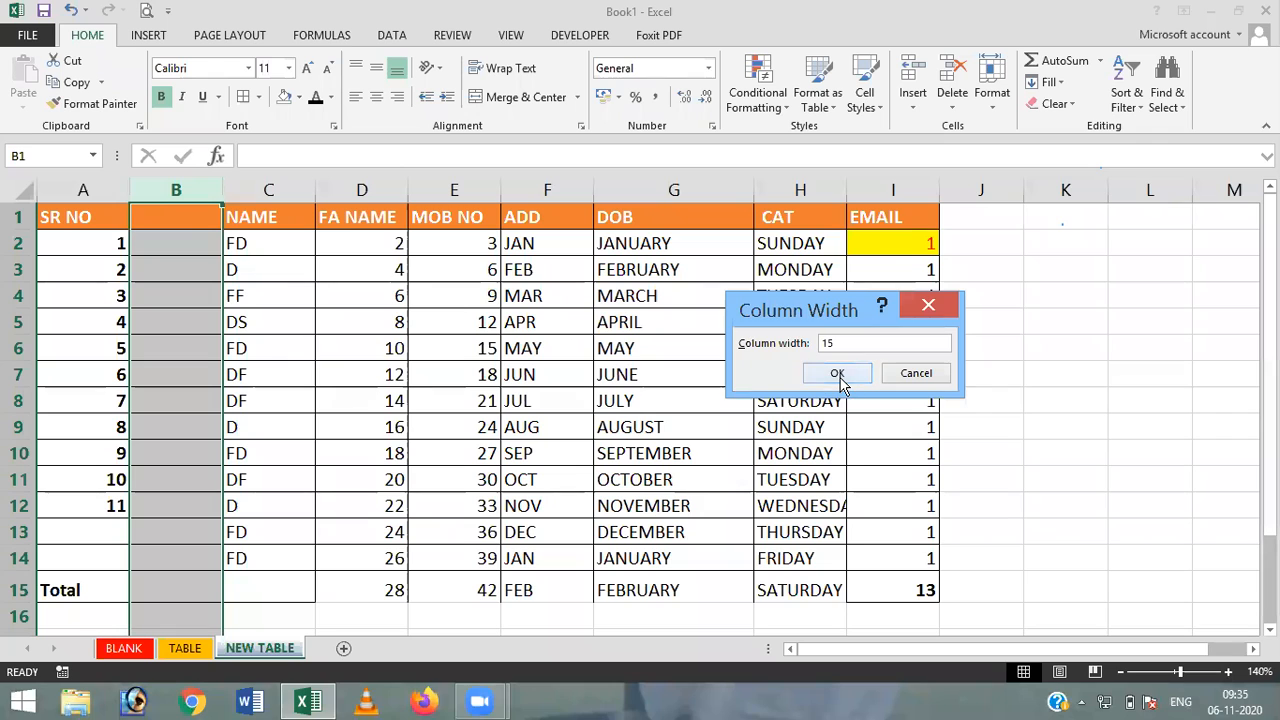
left_click(837, 373)
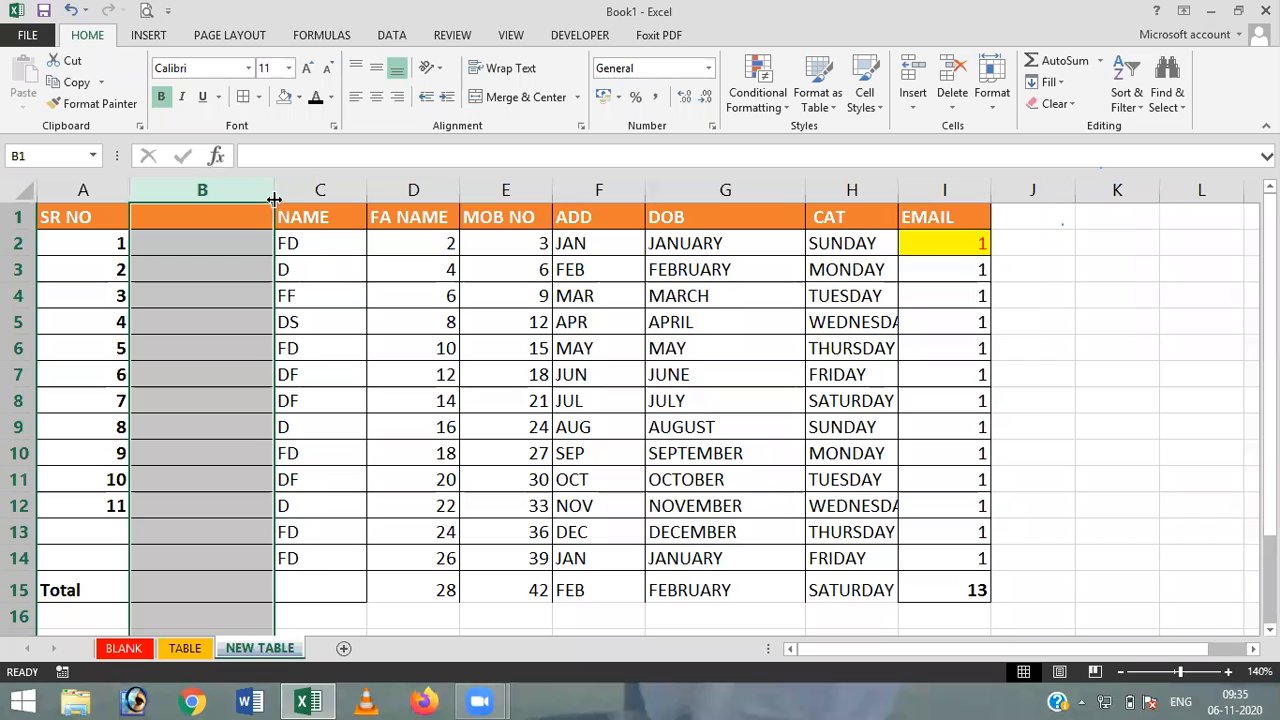
left_click_drag(273, 197, 221, 197)
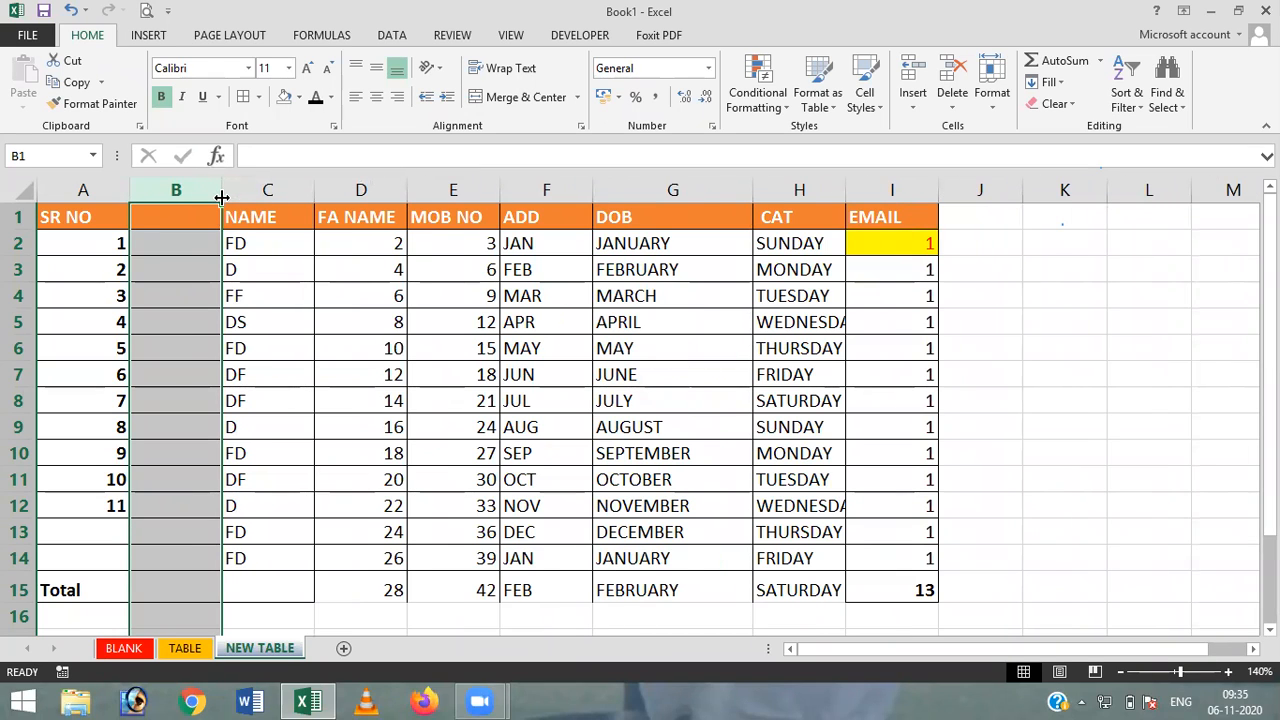
Select the entire columns A to I and AutoFit their widths to the contents
left_click(101, 189)
left_click_drag(101, 189, 892, 190)
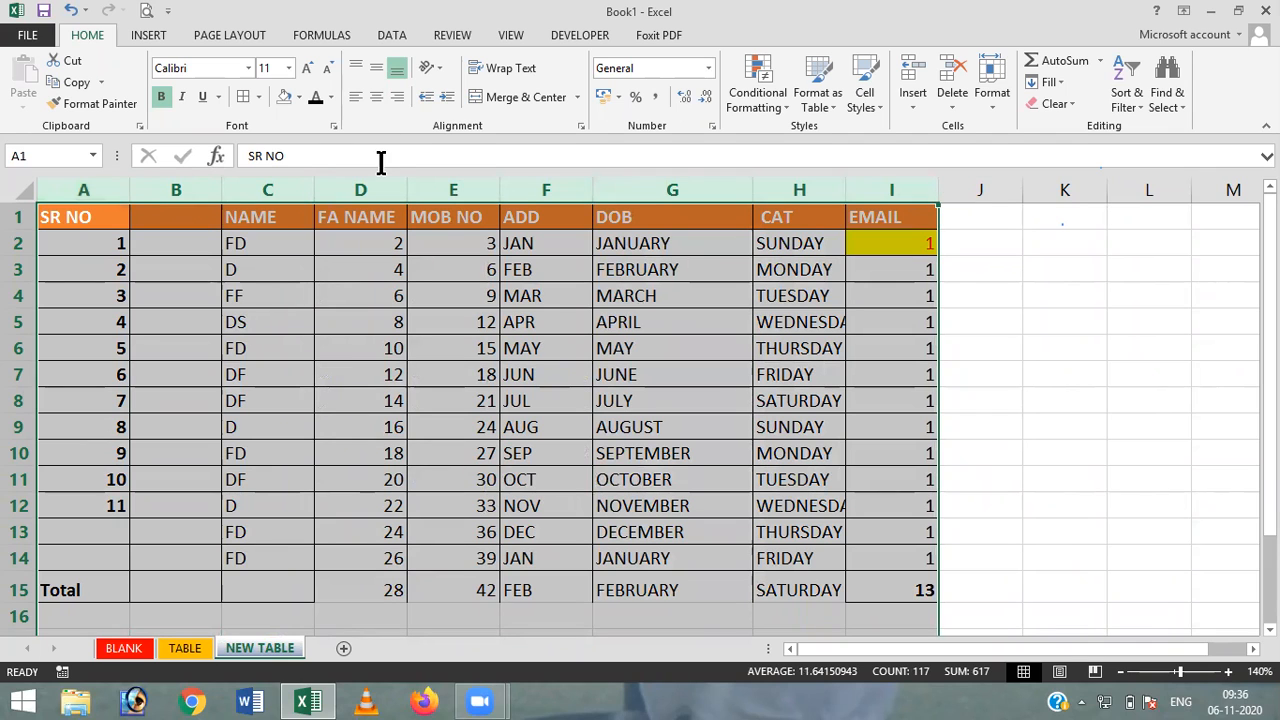
double_click(407, 185)
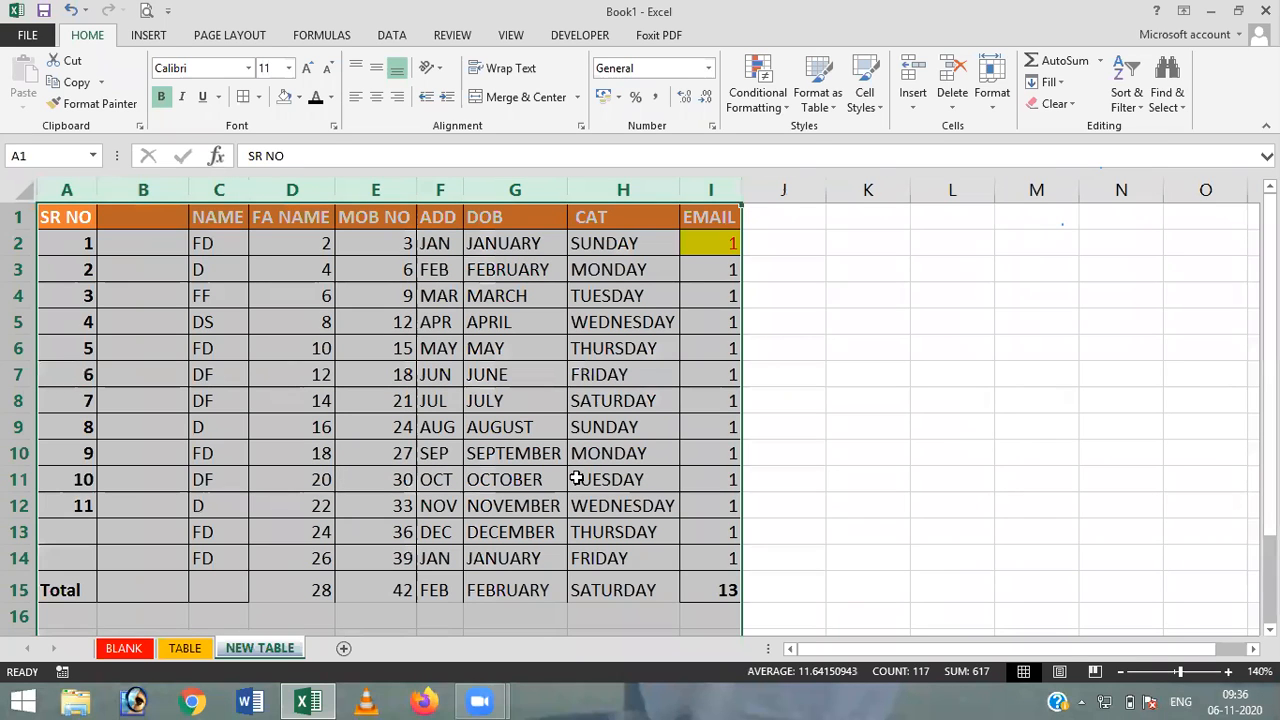
Open and confirm the default column width setting, and view the available hide and unhide options
left_click(991, 100)
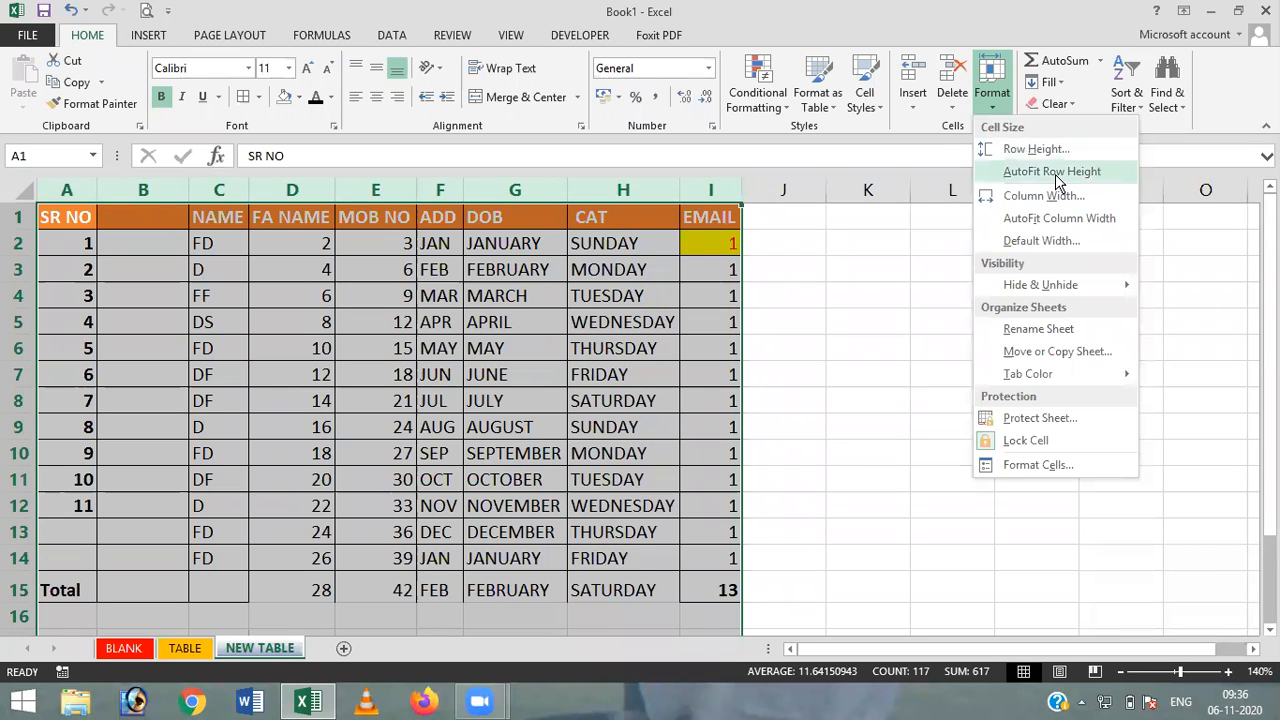
left_click(1062, 250)
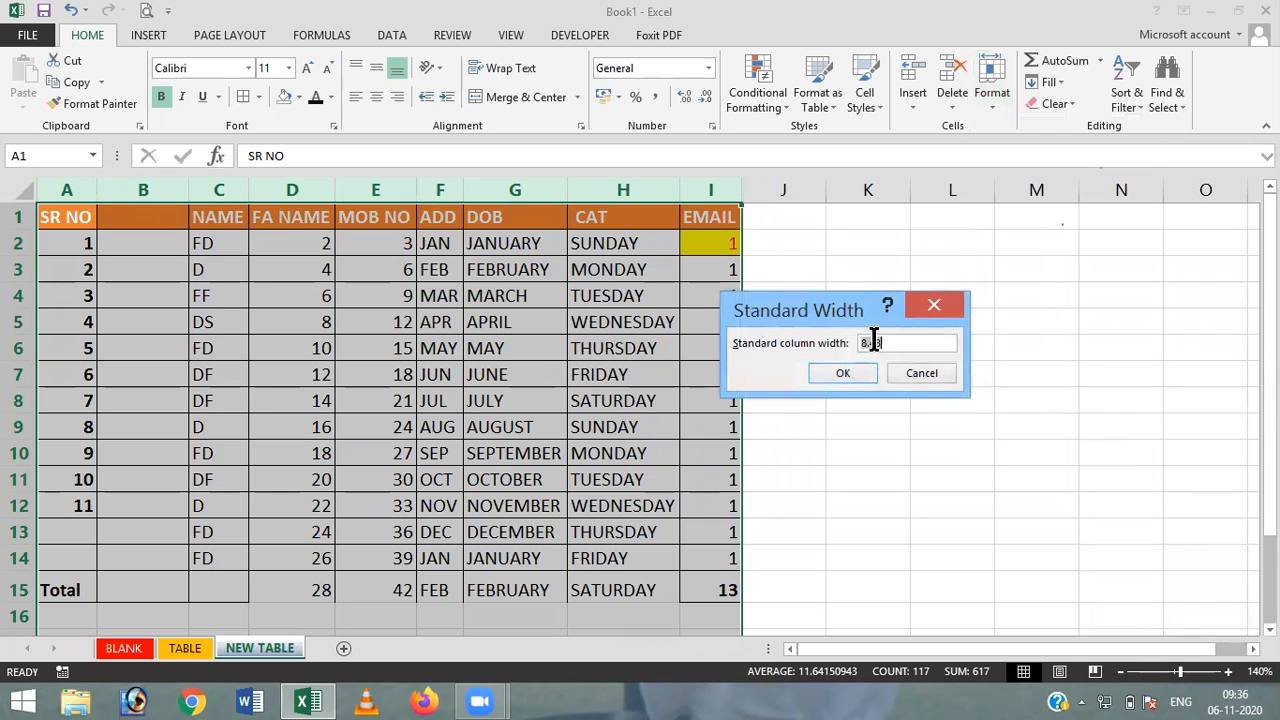
left_click(846, 372)
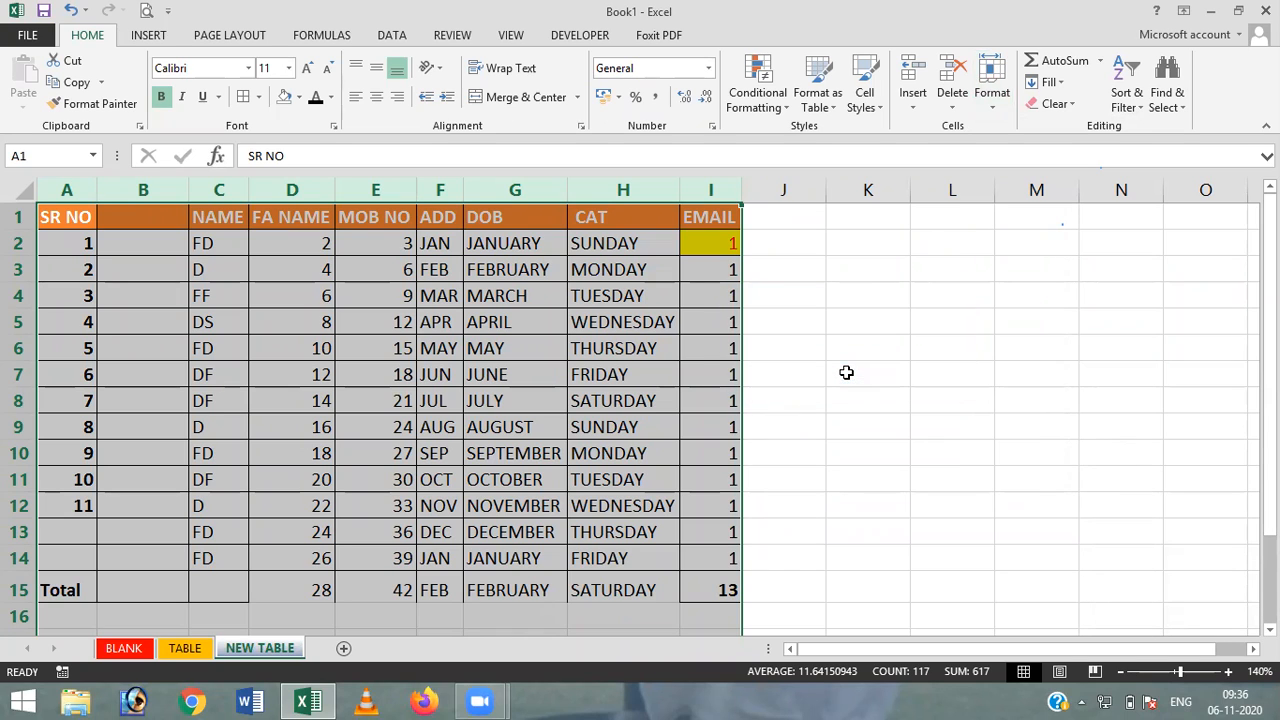
left_click(995, 112)
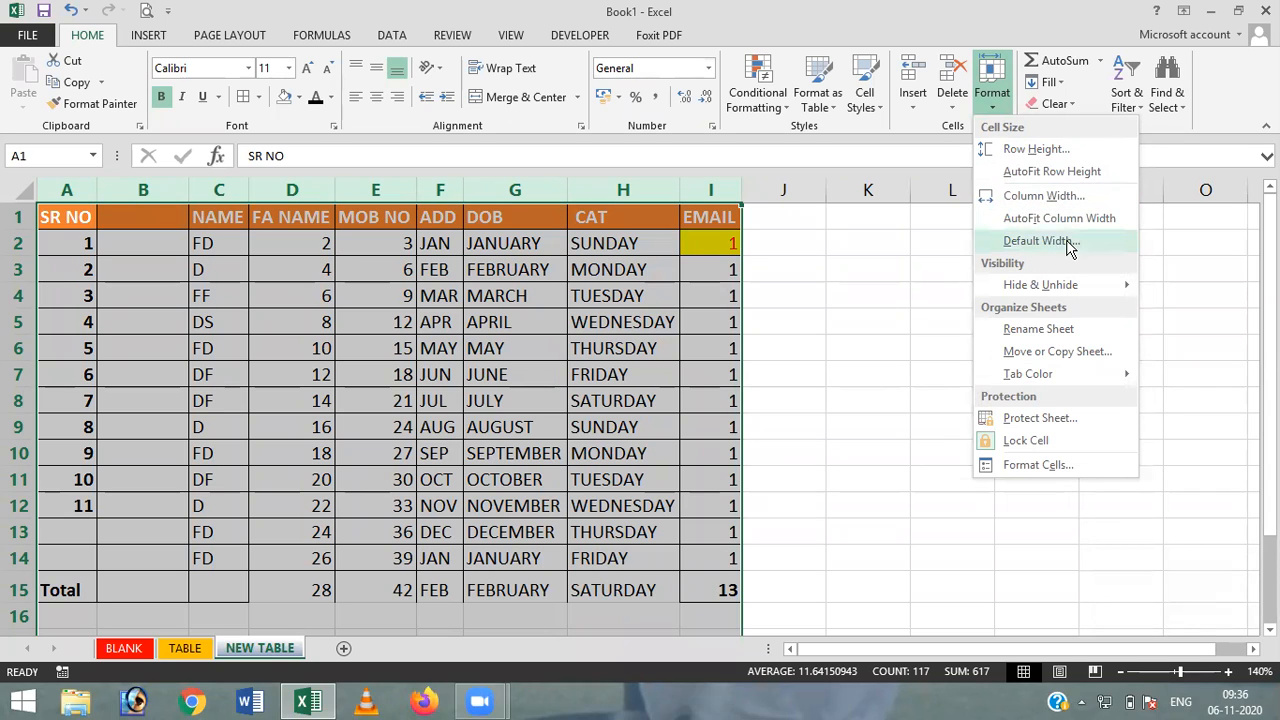
mouse_move(1022, 298)
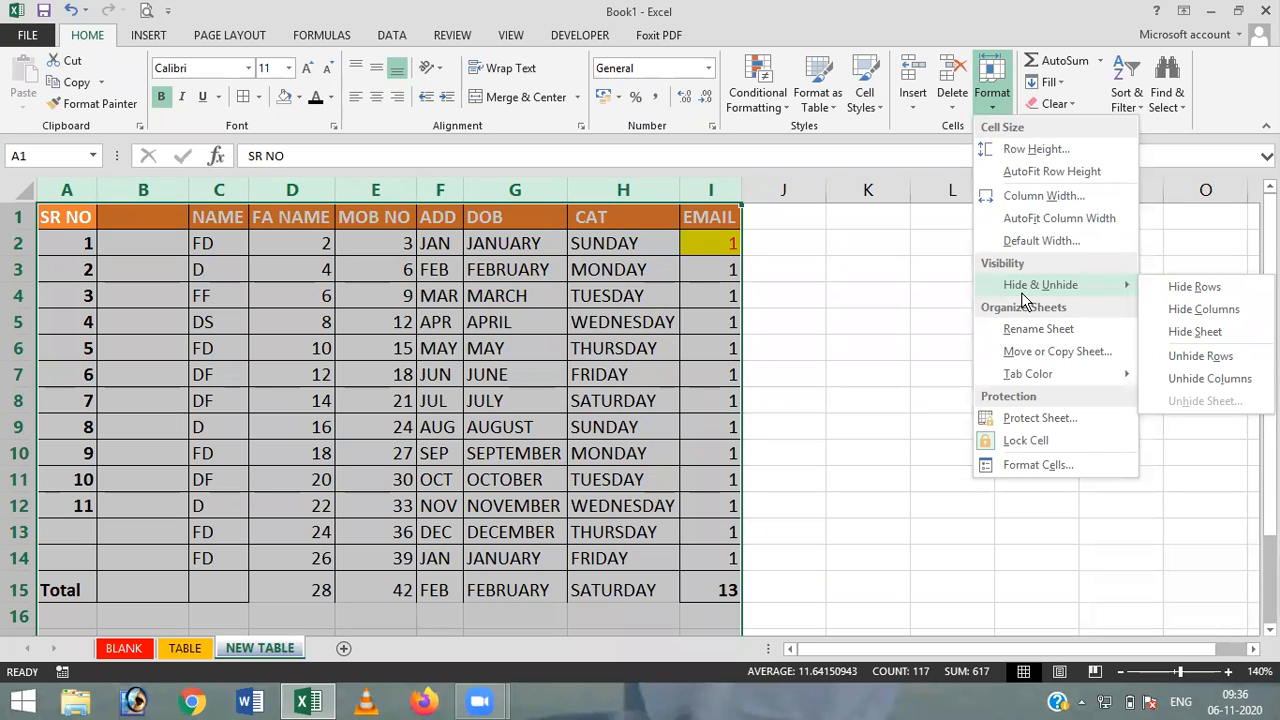
left_click(517, 346)
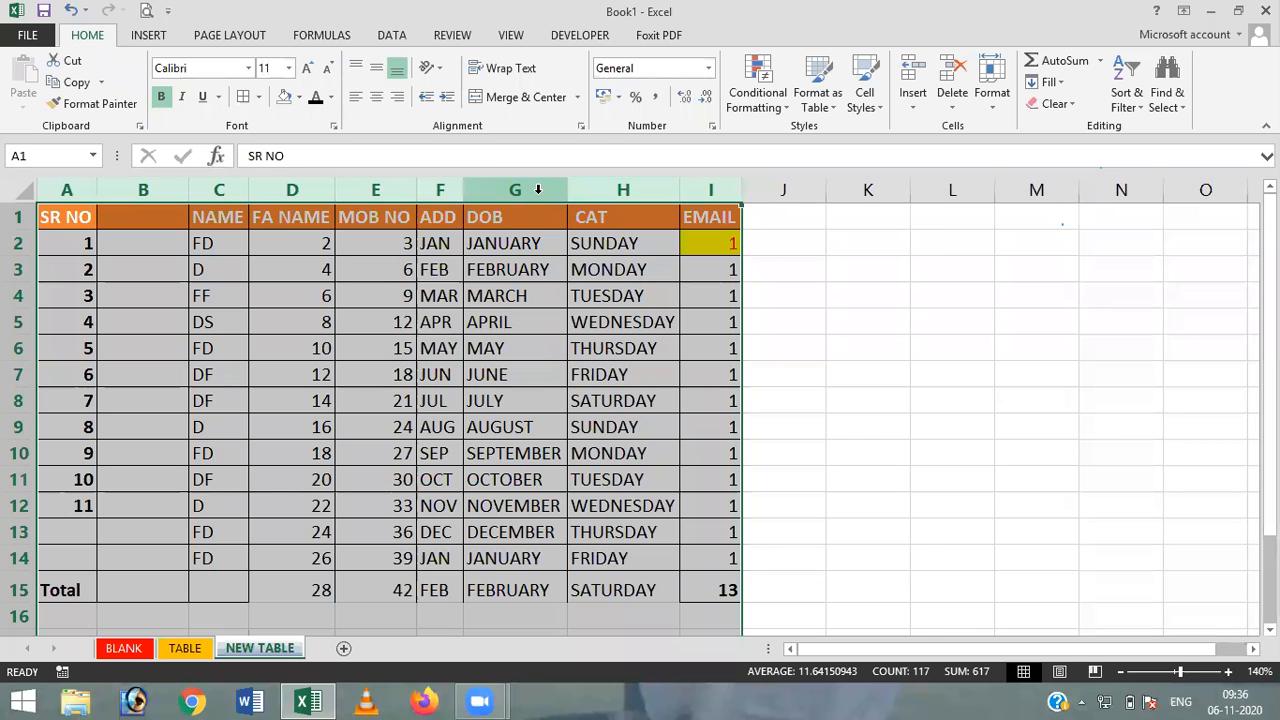
Hide the DOB column G on the NEW TABLE sheet
left_click(537, 189)
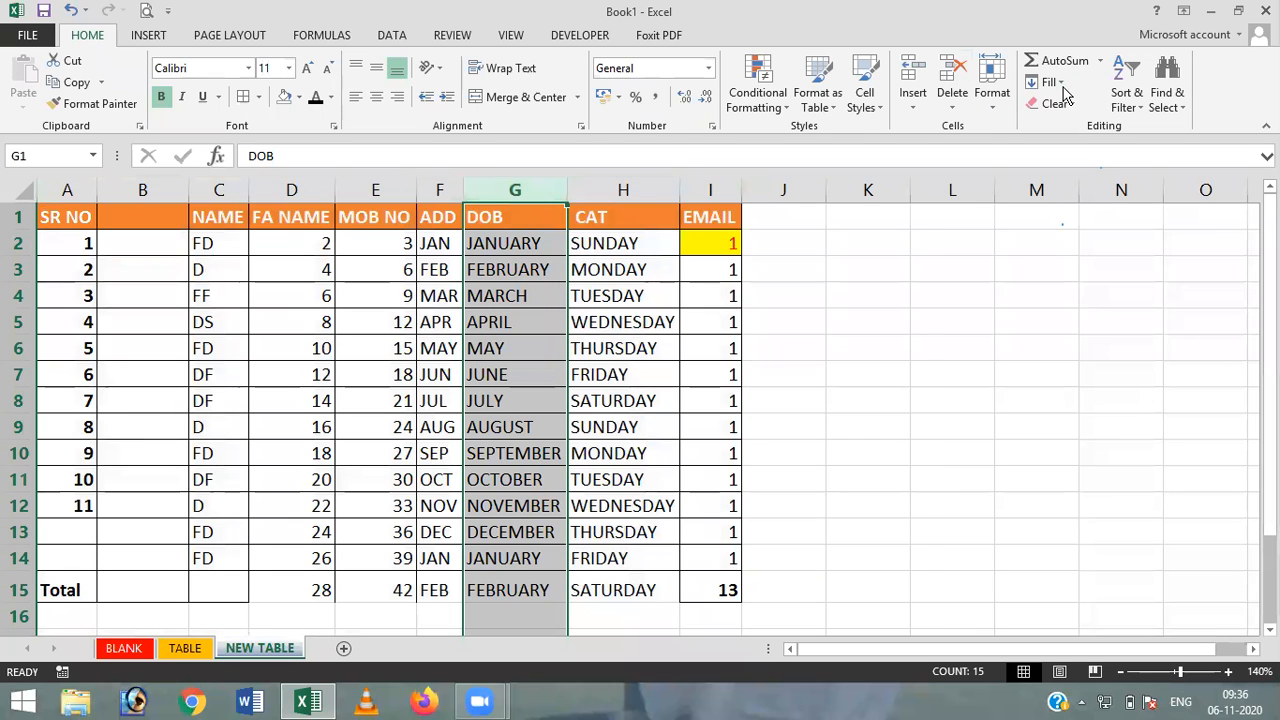
left_click(988, 100)
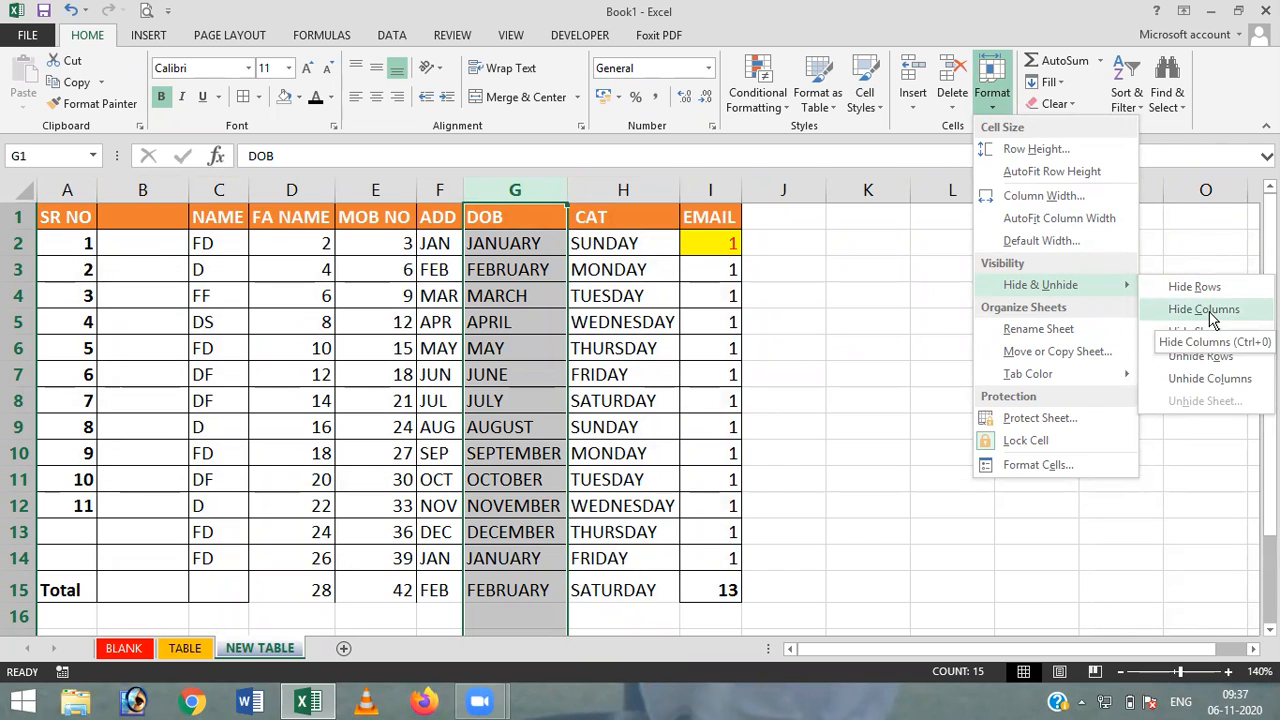
left_click(1210, 312)
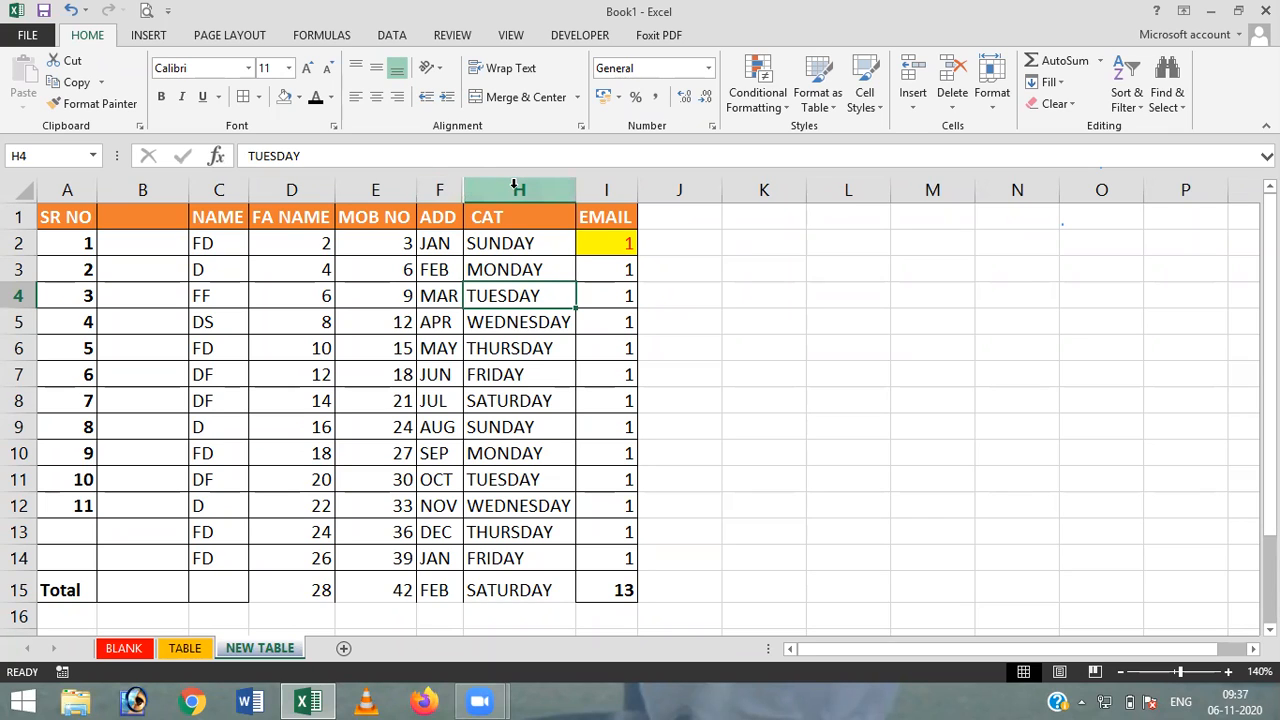
Unhide column G by selecting the neighbouring columns F and H around it
left_click(439, 186)
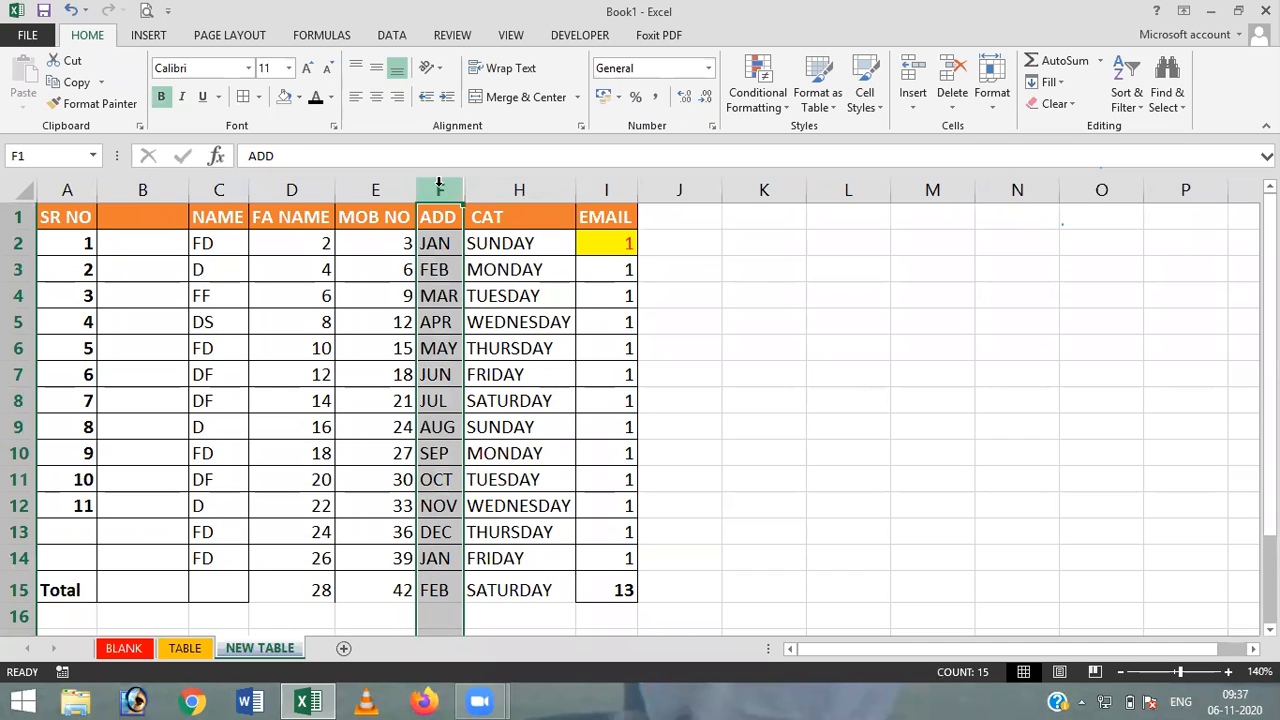
key("shift+Right")
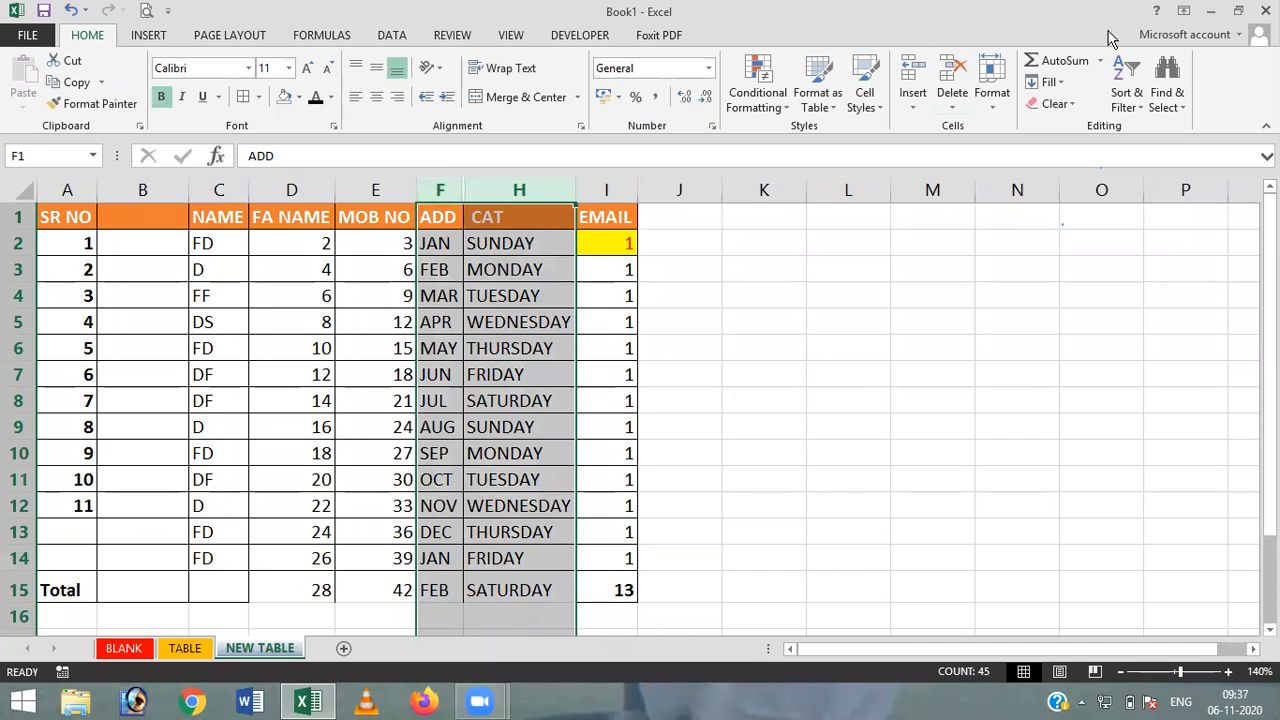
left_click(995, 108)
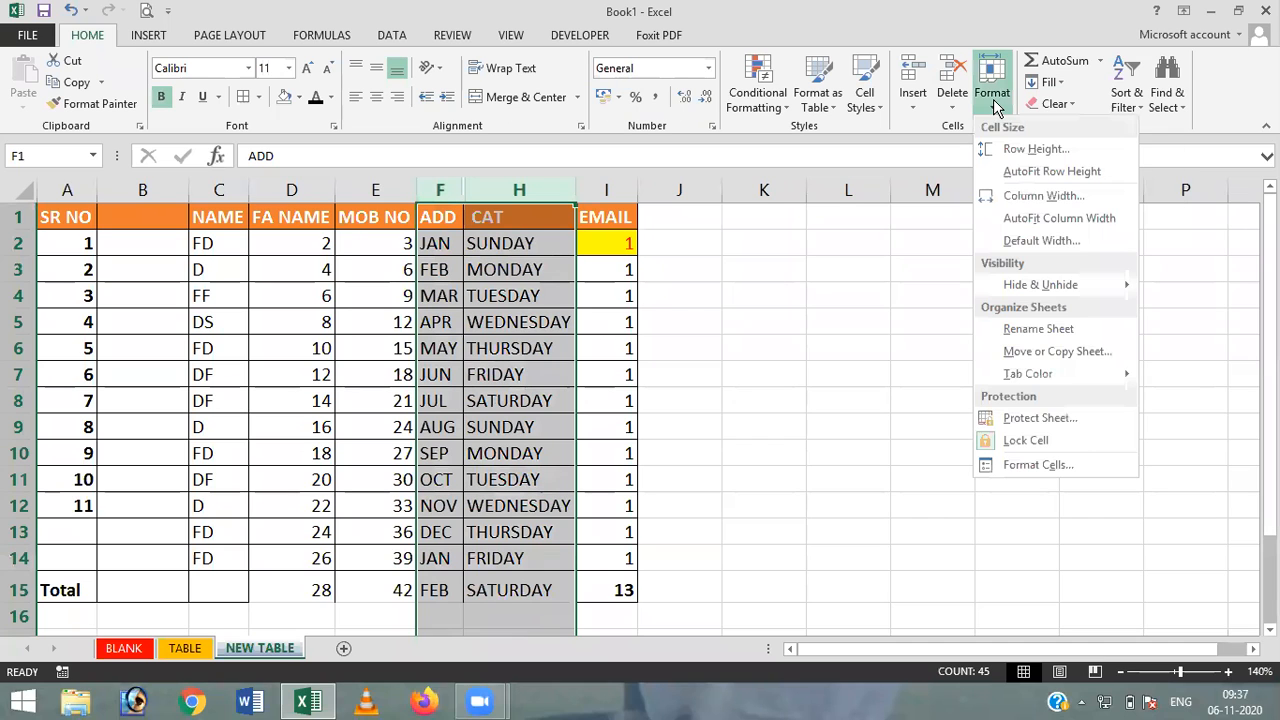
mouse_move(1007, 294)
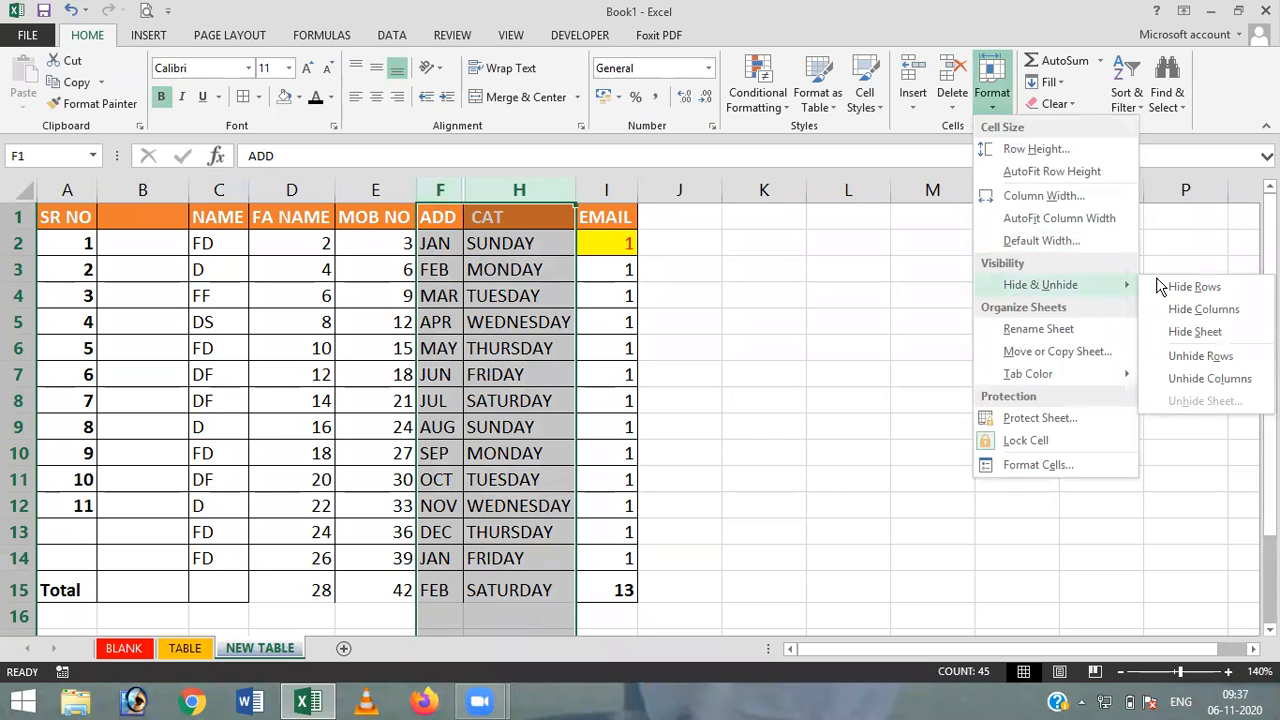
left_click(1208, 380)
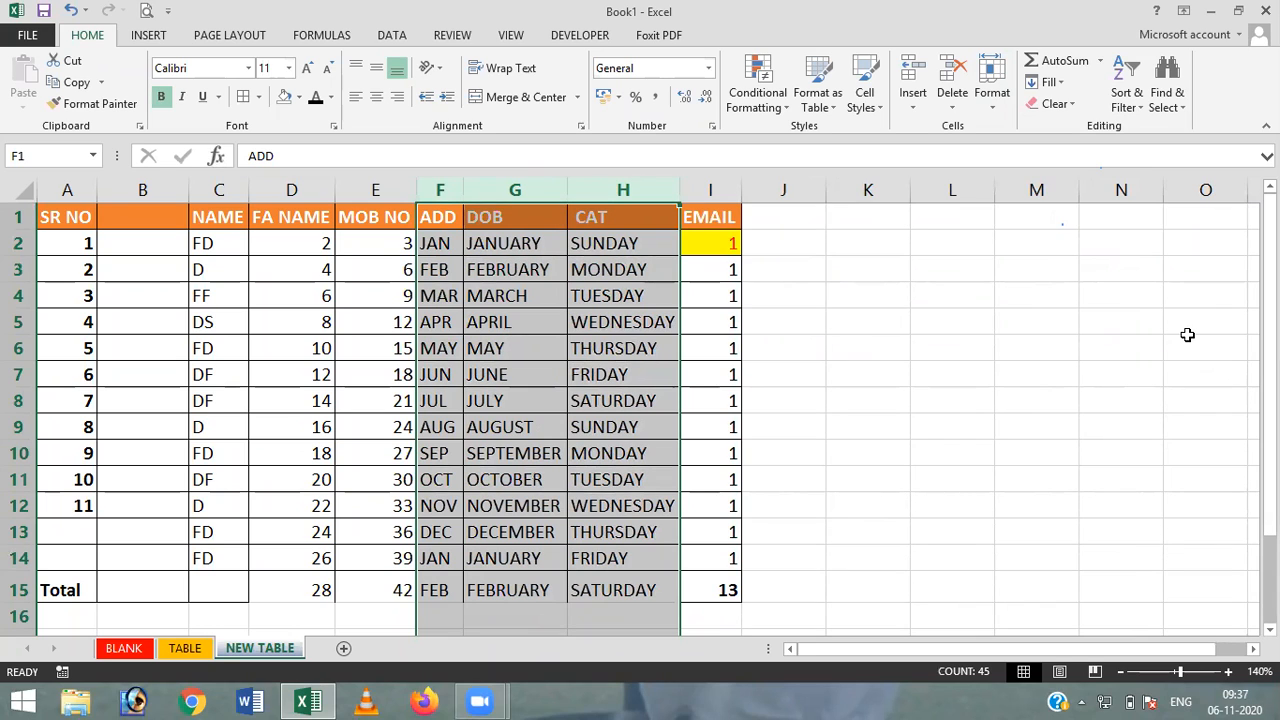
Switch to the TABLE sheet and hide it
left_click(998, 113)
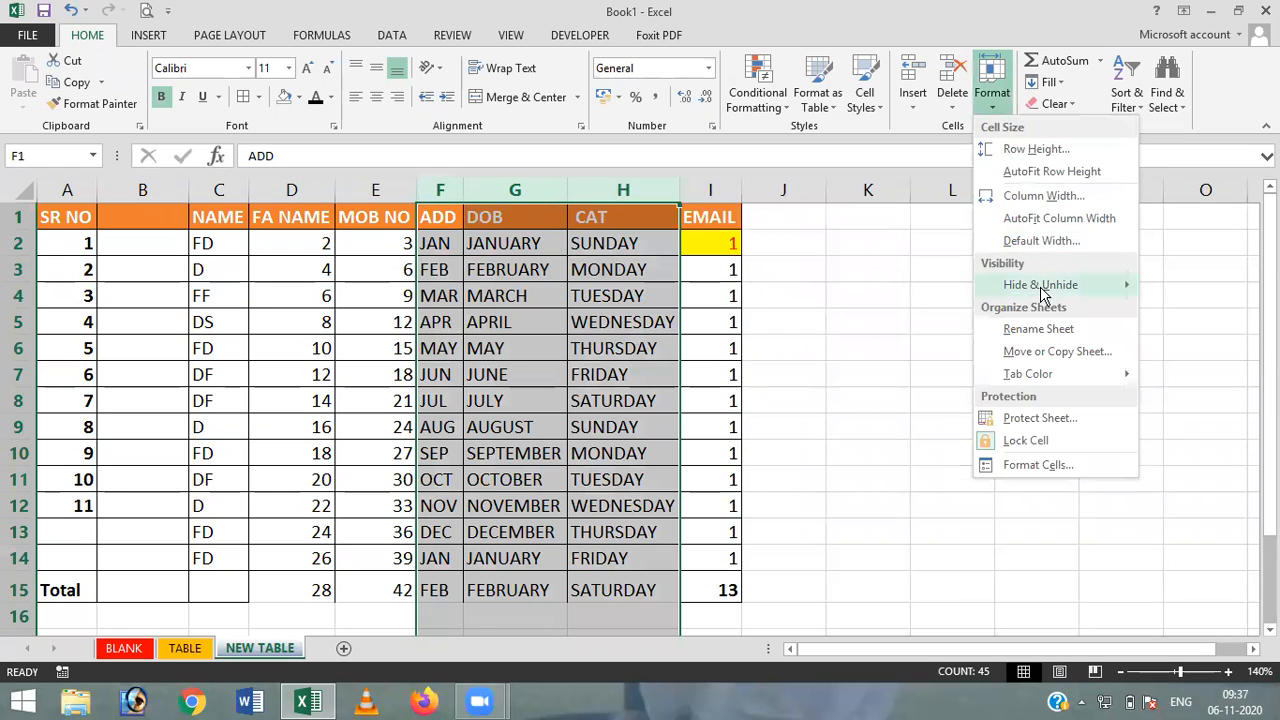
mouse_move(1047, 292)
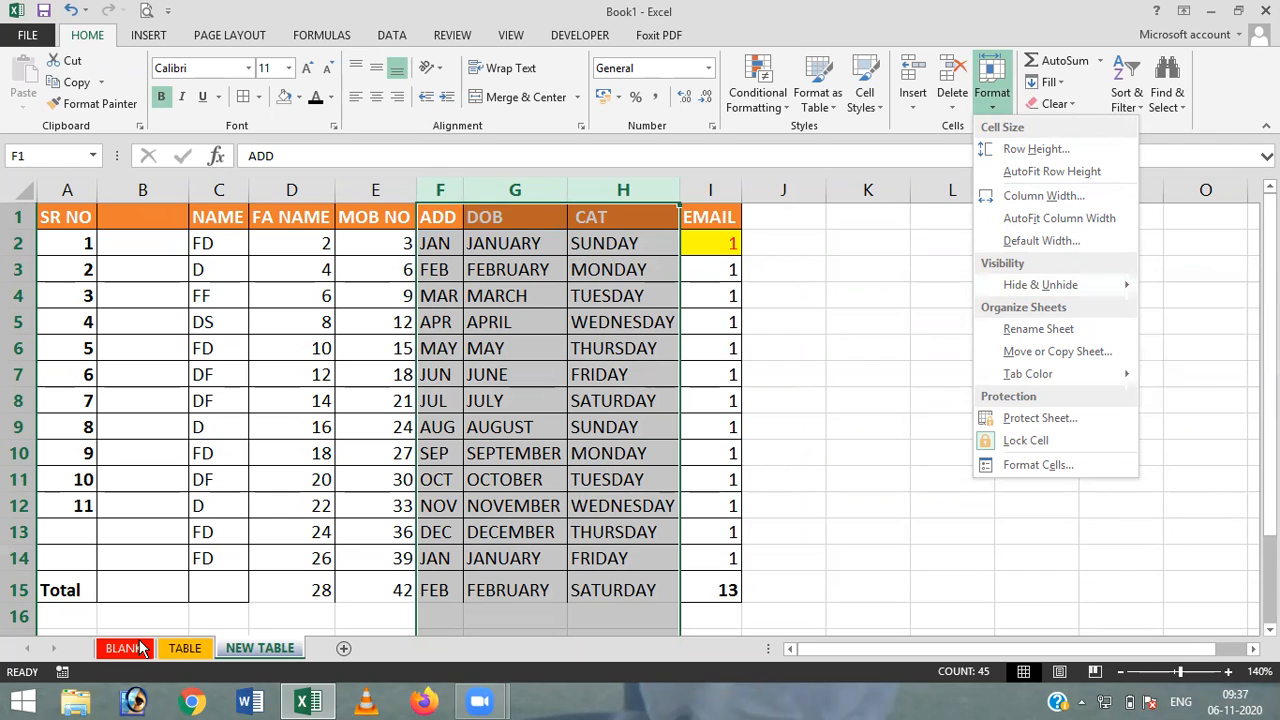
left_click(190, 668)
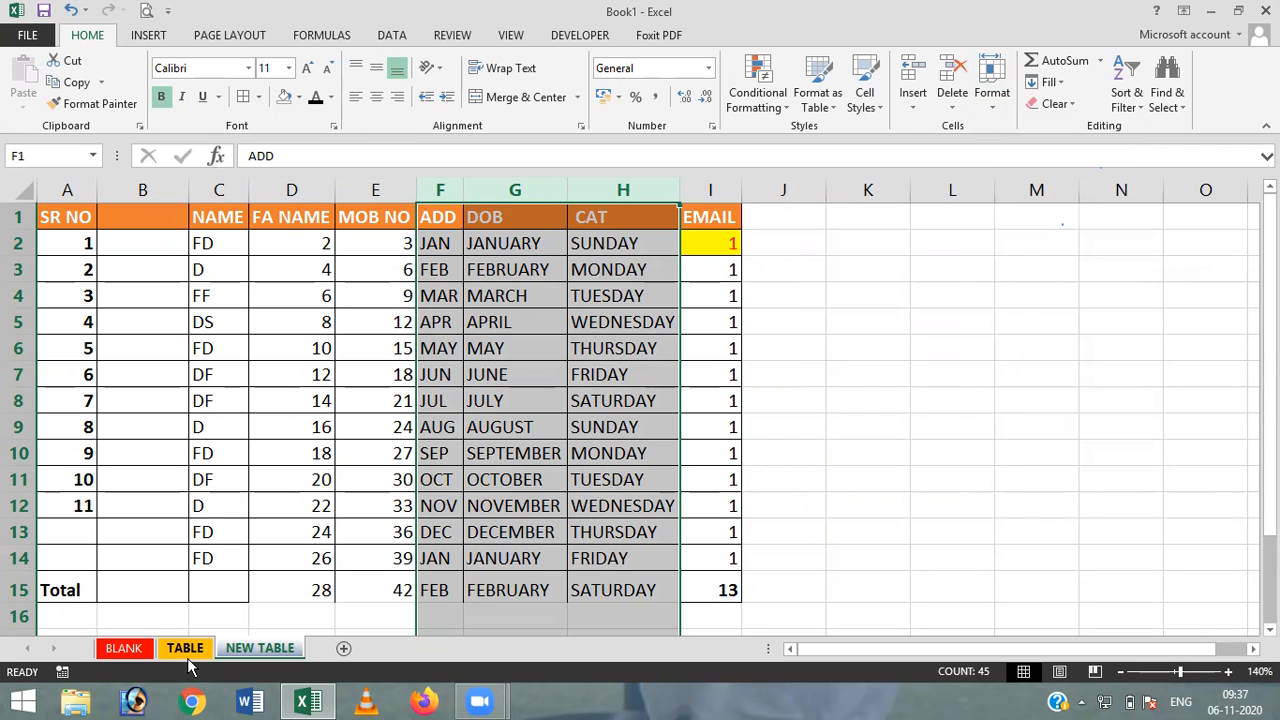
left_click(197, 647)
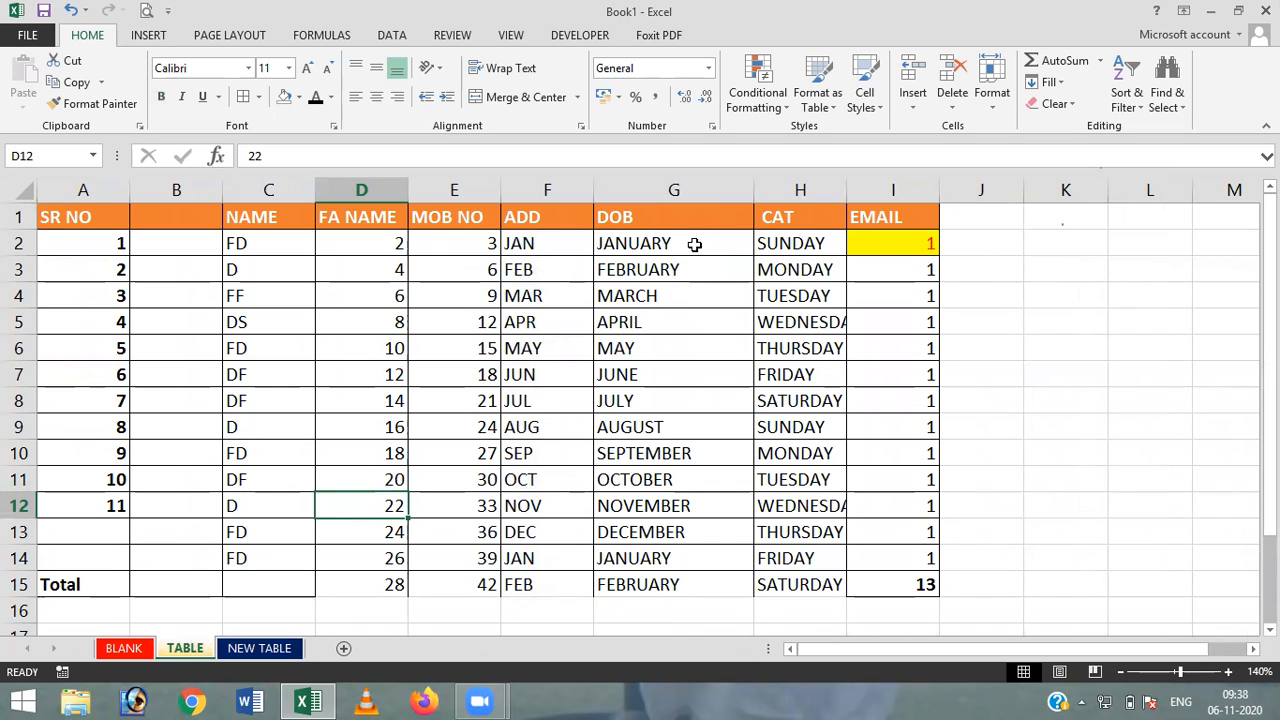
left_click(993, 113)
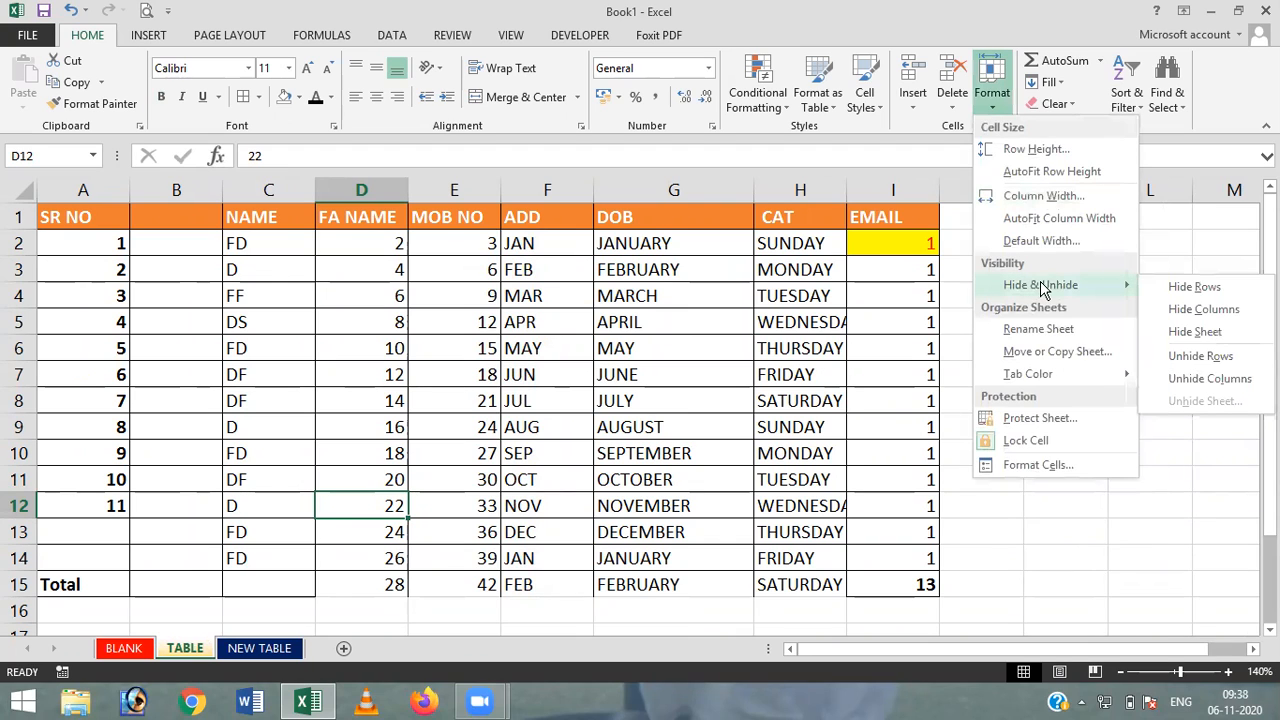
left_click(1195, 335)
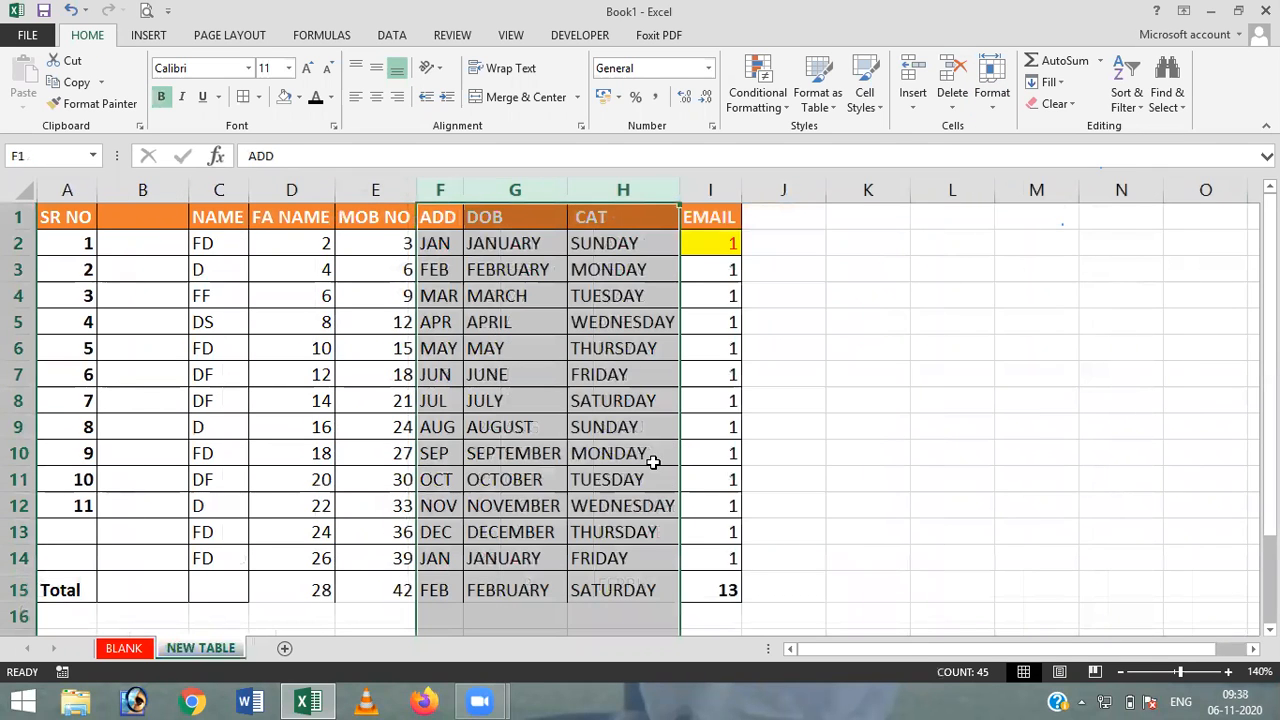
Unhide the TABLE worksheet from the list of hidden sheets
left_click(508, 452)
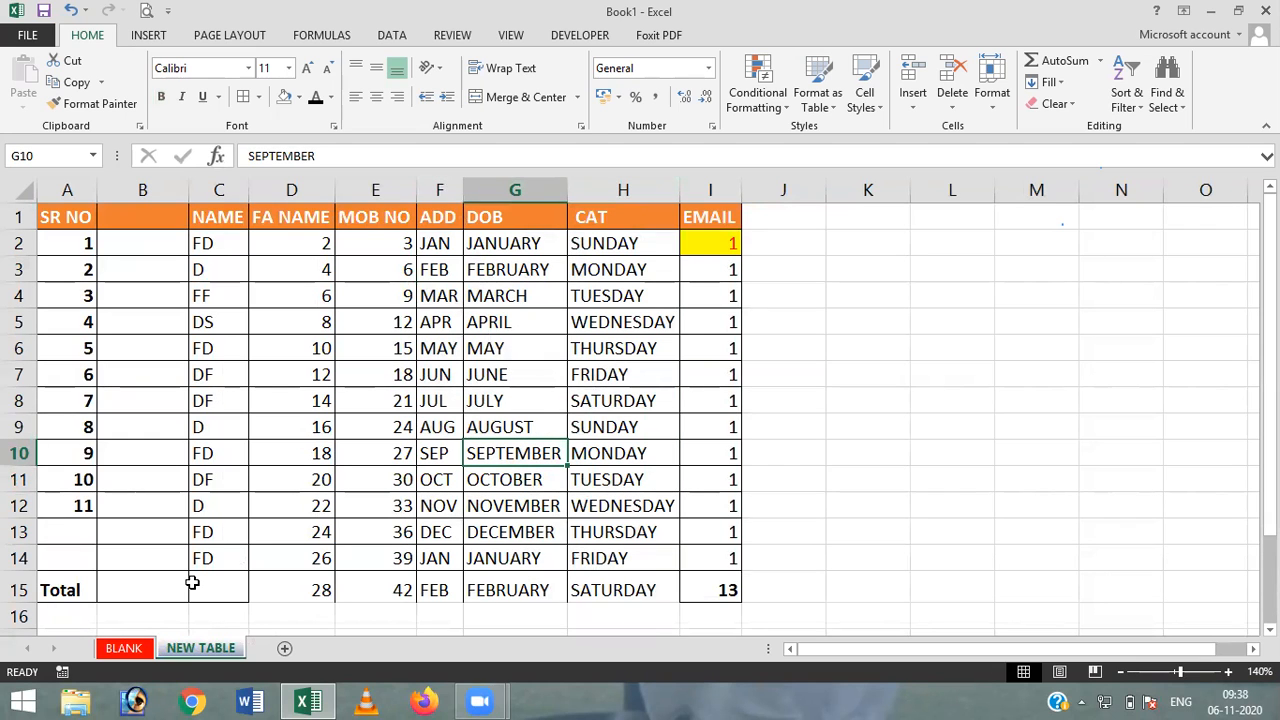
left_click(1000, 103)
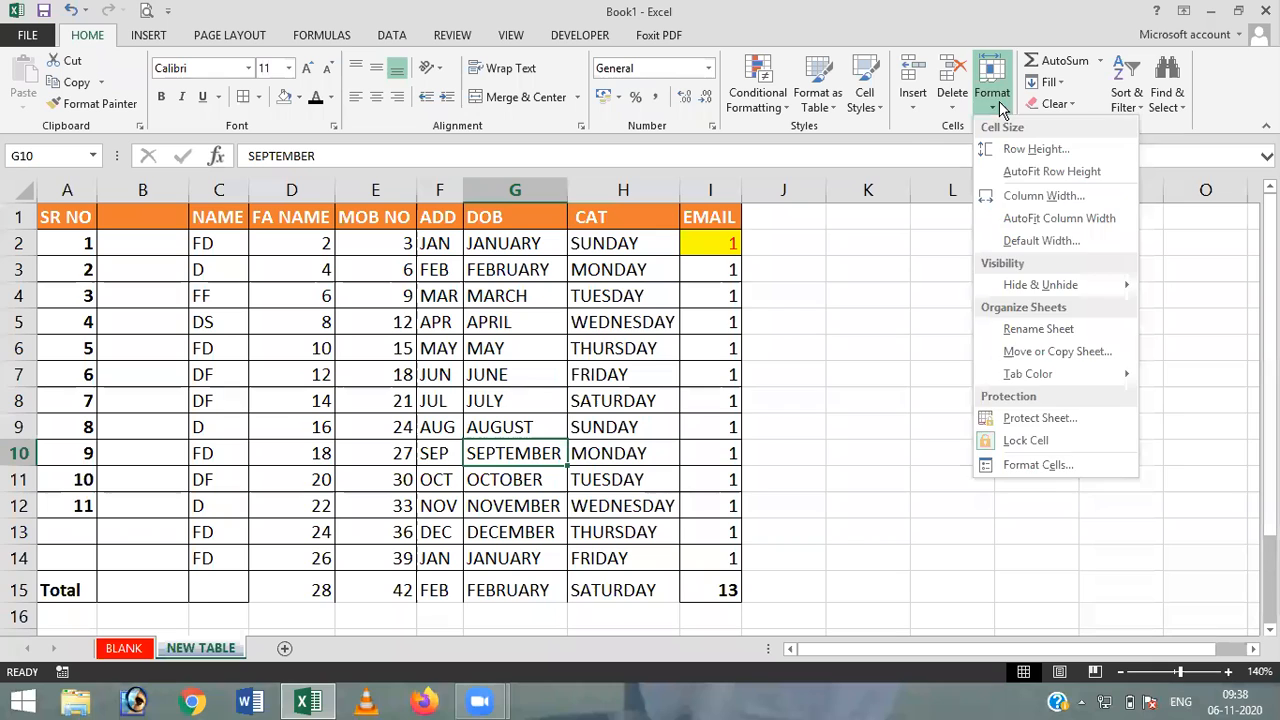
left_click(998, 110)
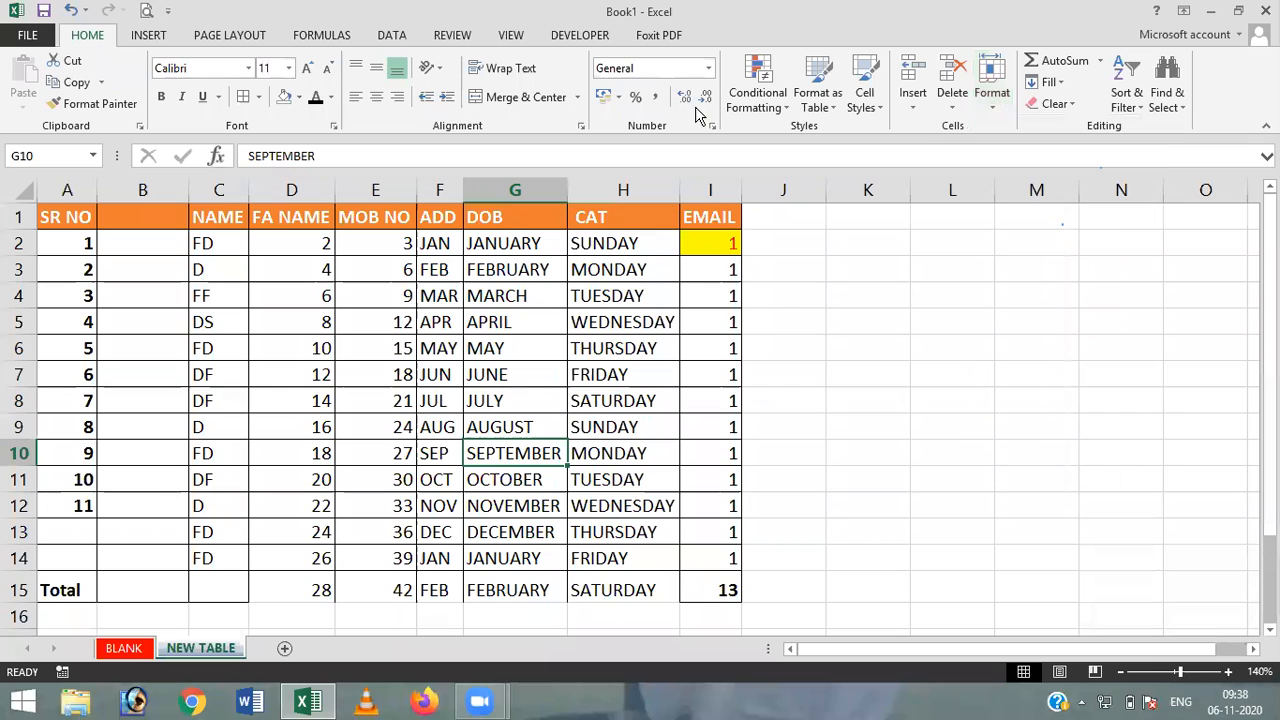
left_click(997, 110)
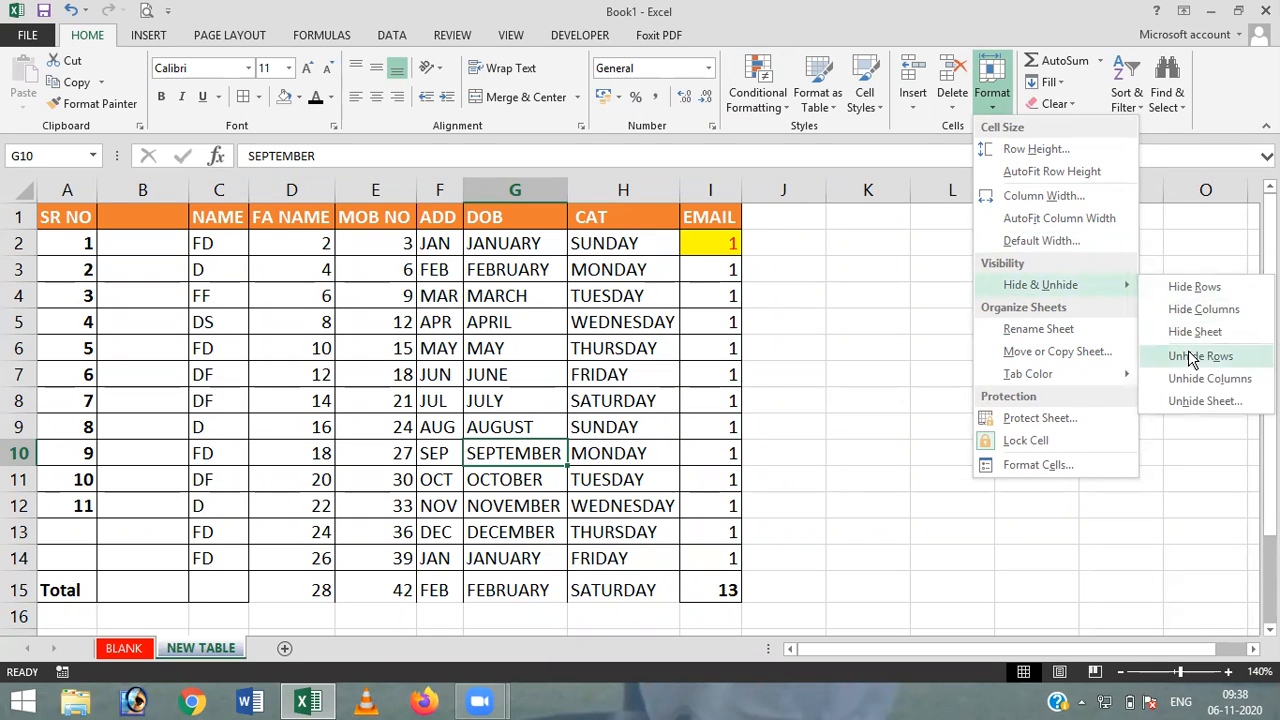
left_click(1201, 404)
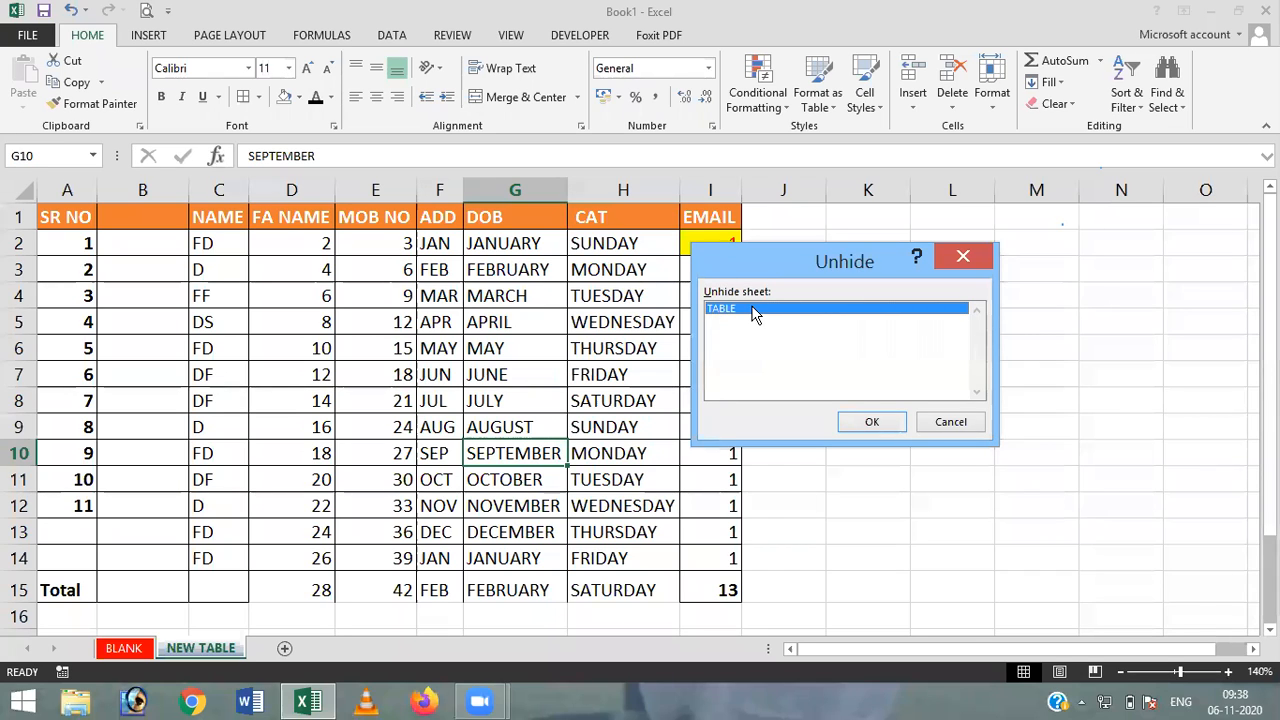
left_click(872, 423)
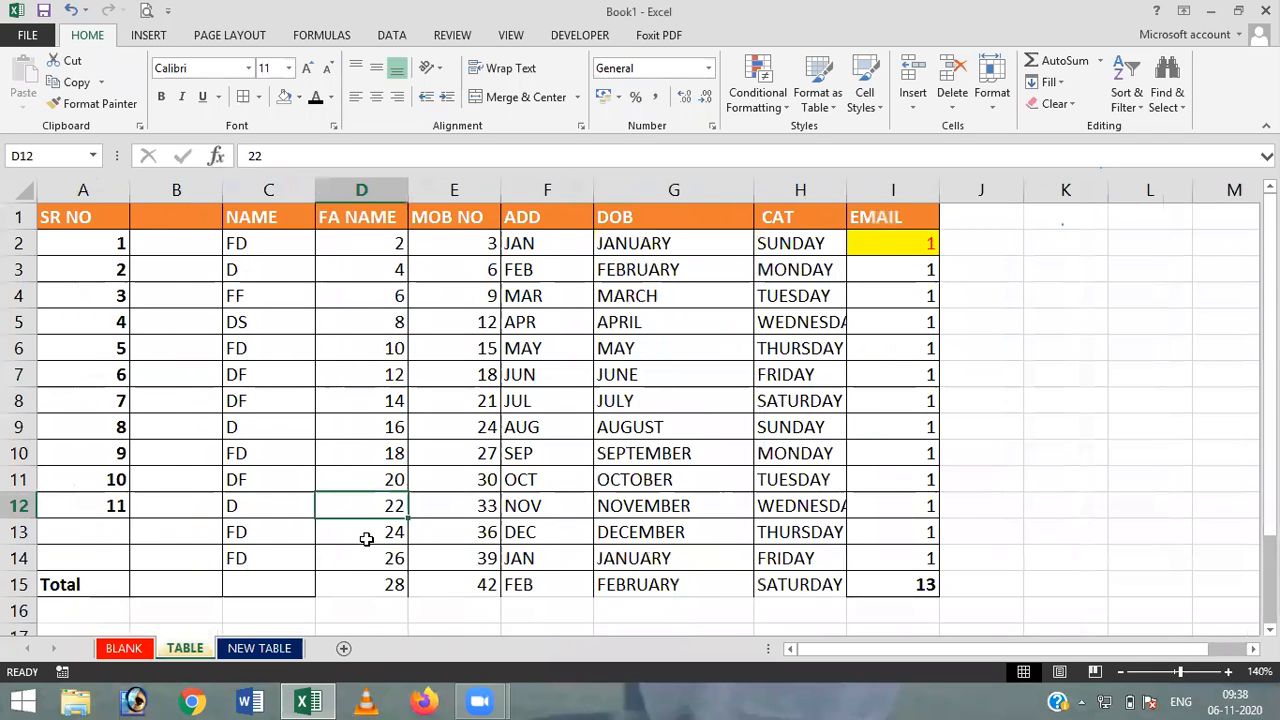
Hide the TABLE sheet once more and restore it from the list of hidden sheets
right_click(176, 654)
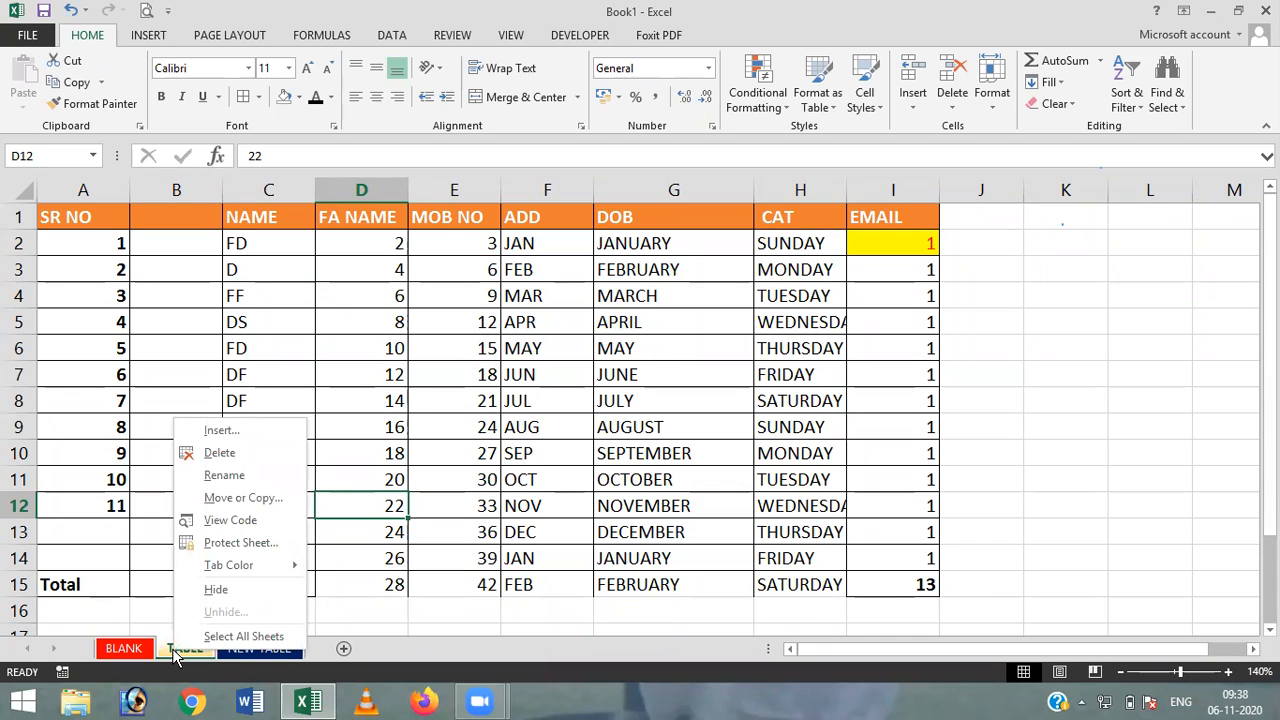
left_click(218, 591)
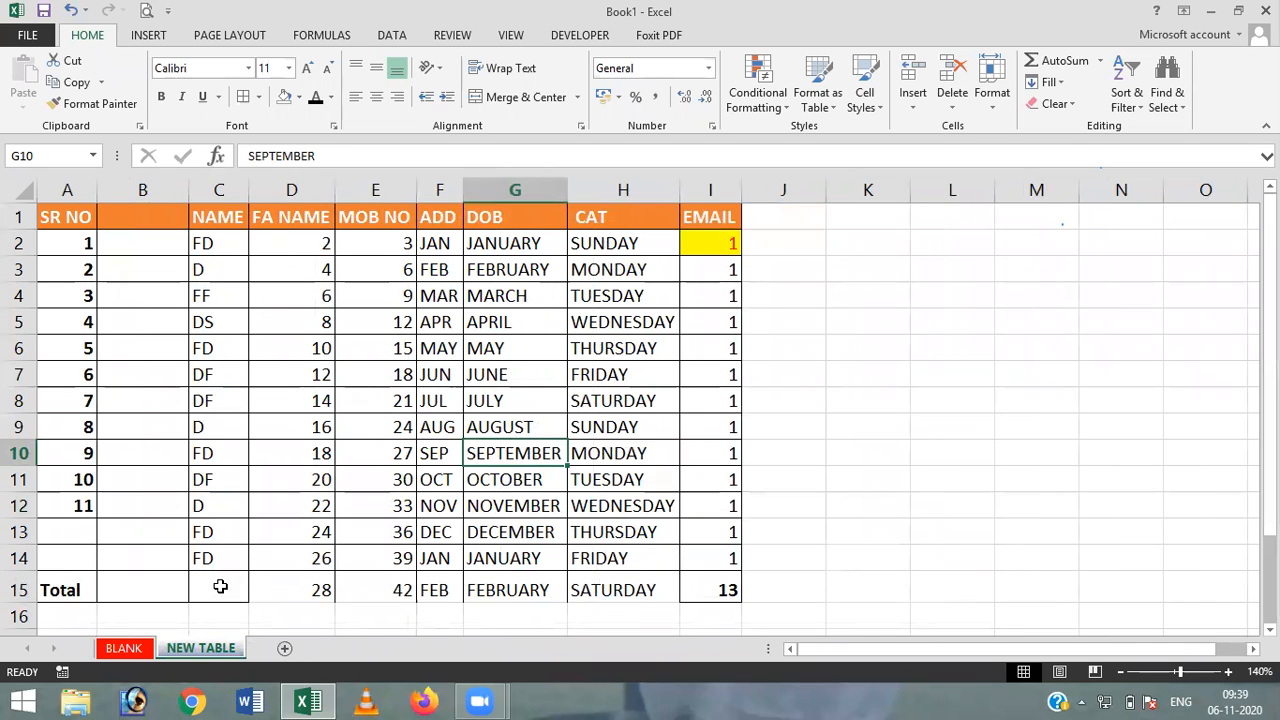
right_click(196, 656)
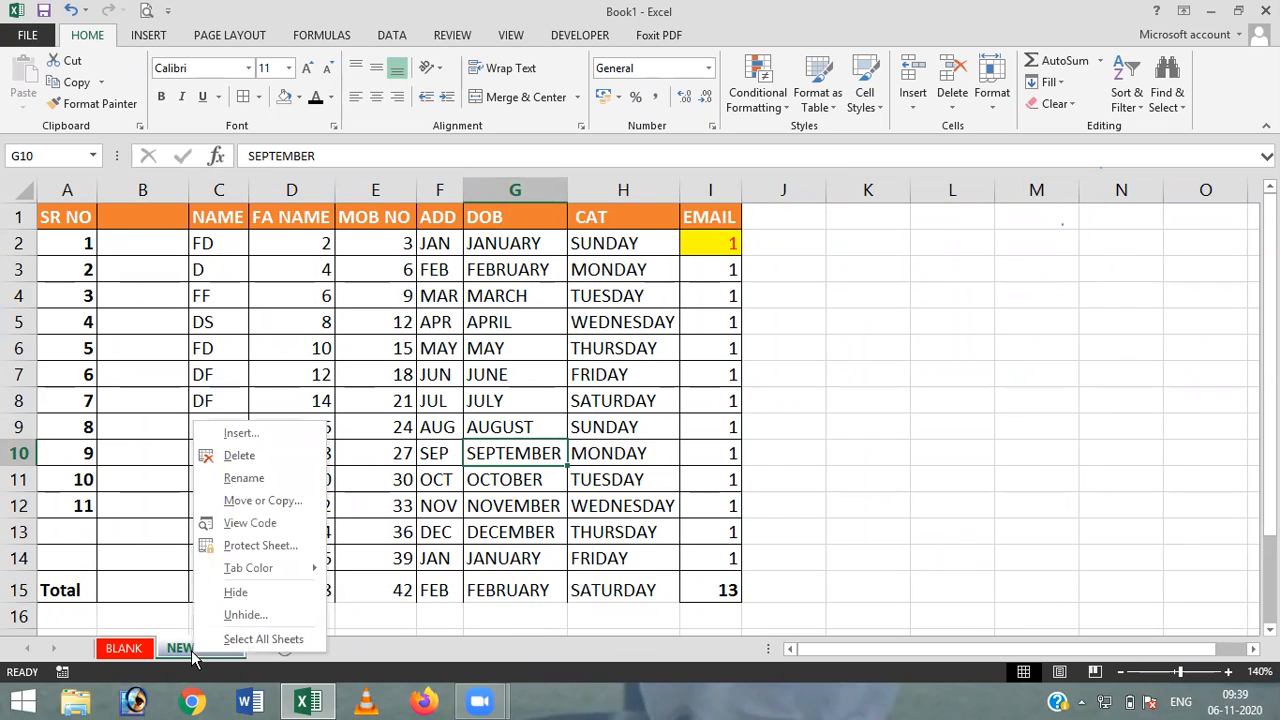
left_click(243, 615)
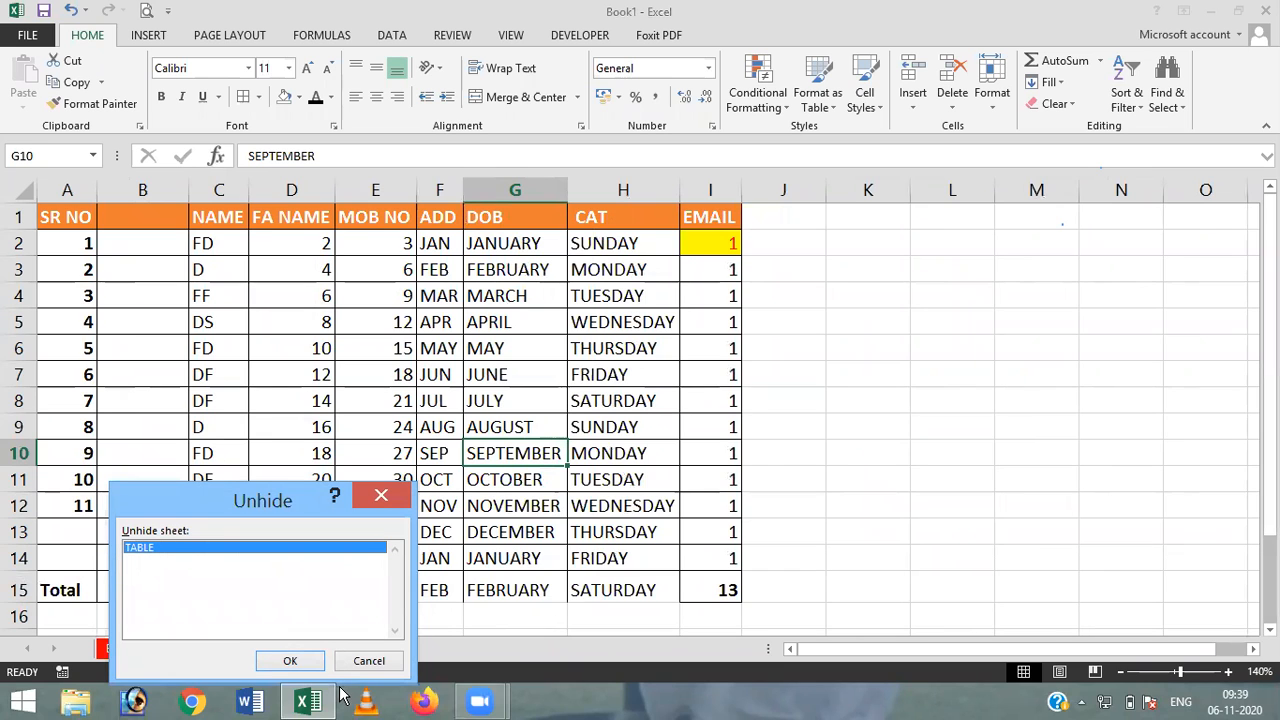
left_click(287, 661)
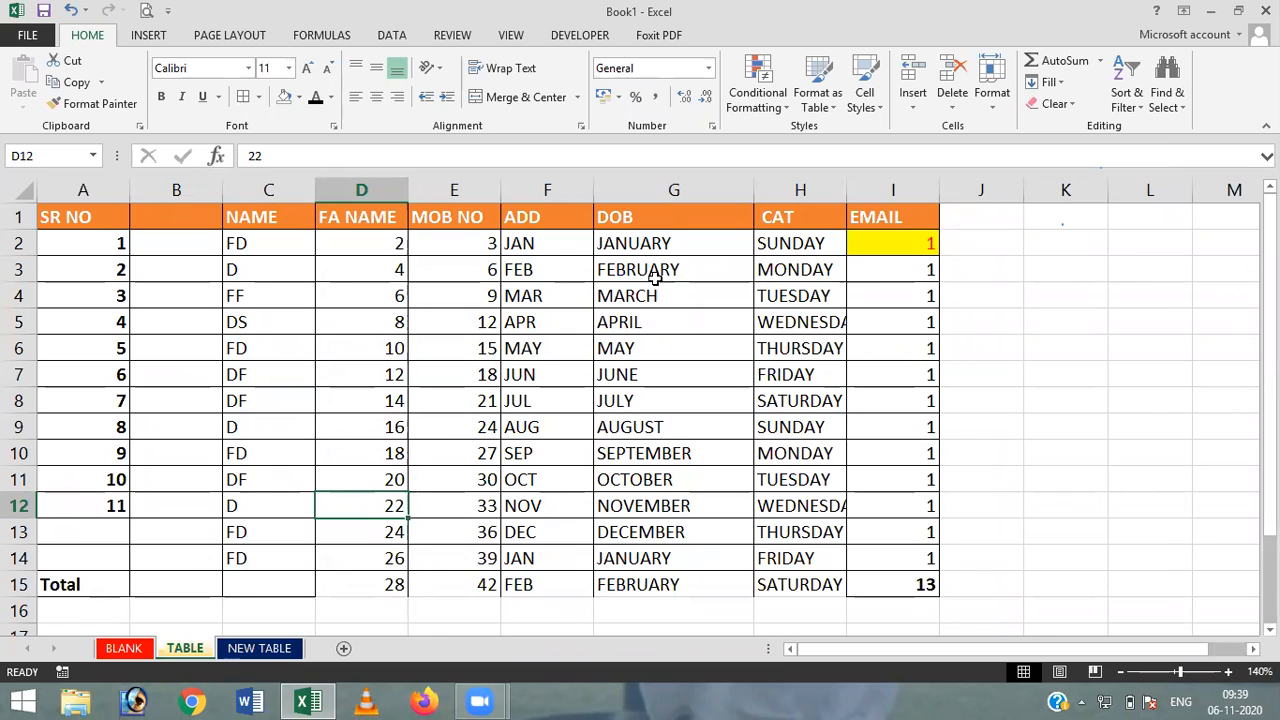
Hide the DOB column G on the TABLE sheet and reveal it by widening its collapsed boundary between columns F and H
left_click(688, 187)
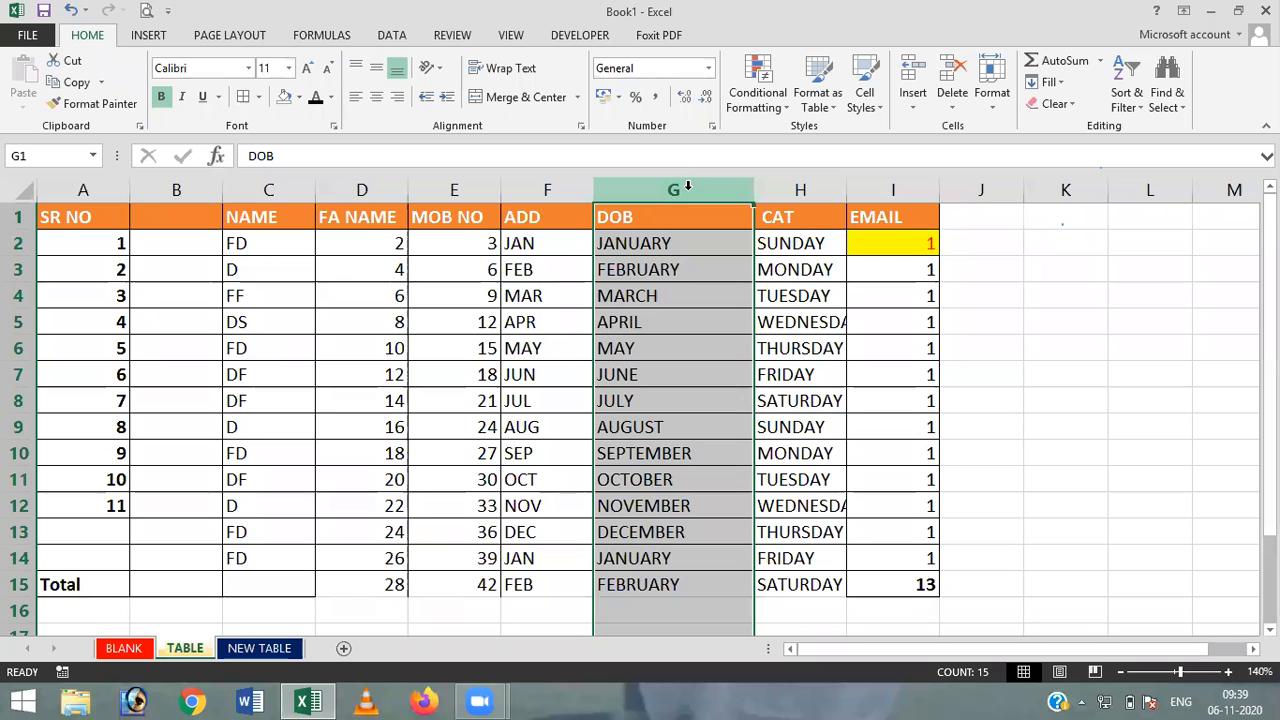
right_click(689, 192)
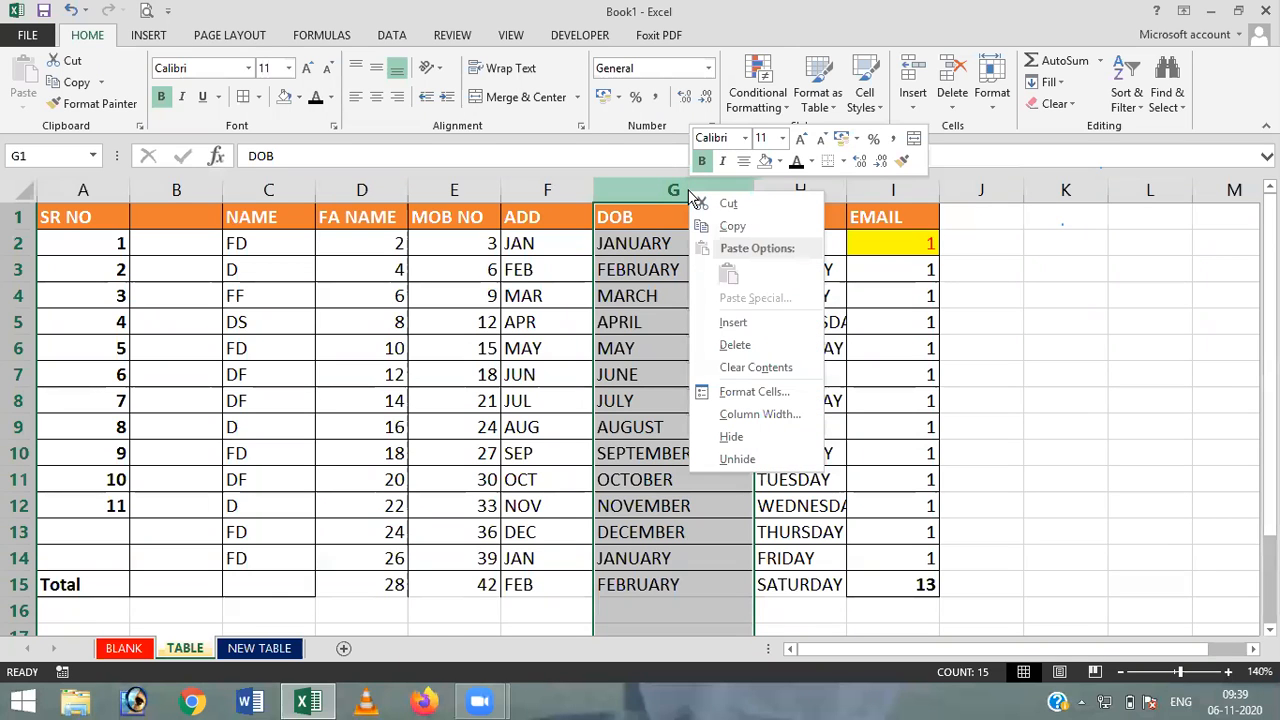
left_click(745, 438)
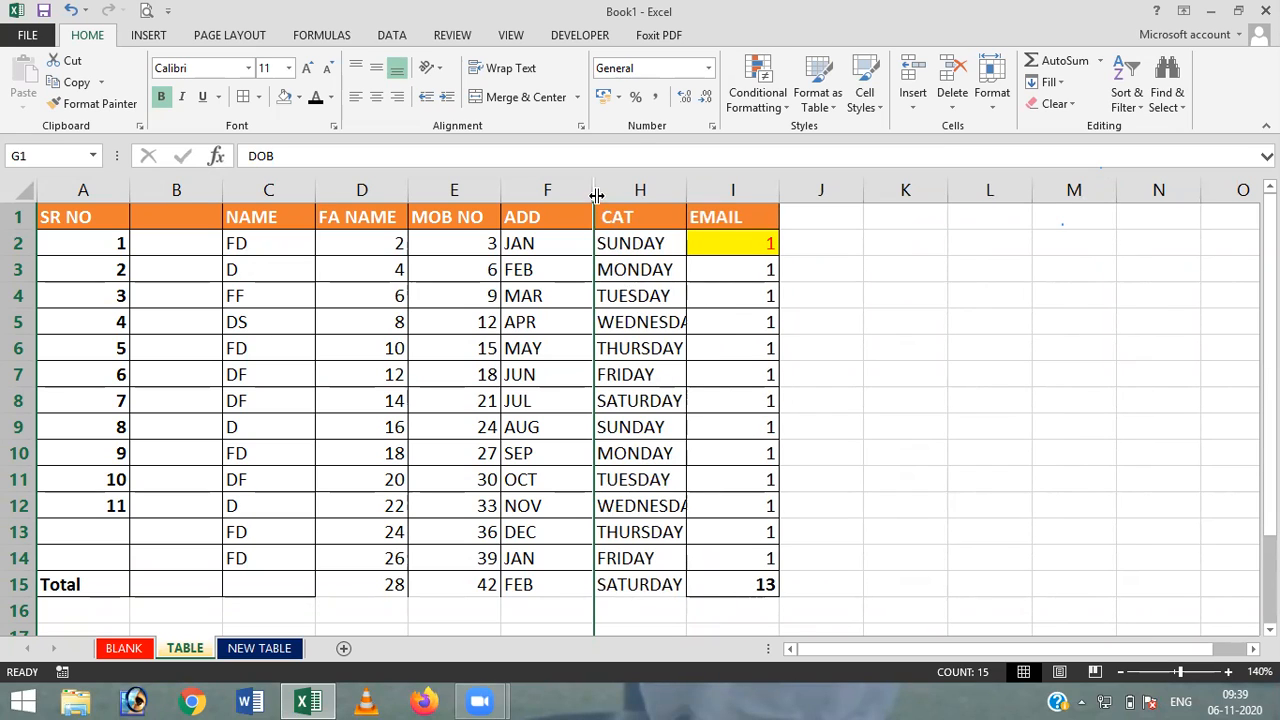
left_click_drag(596, 195, 705, 193)
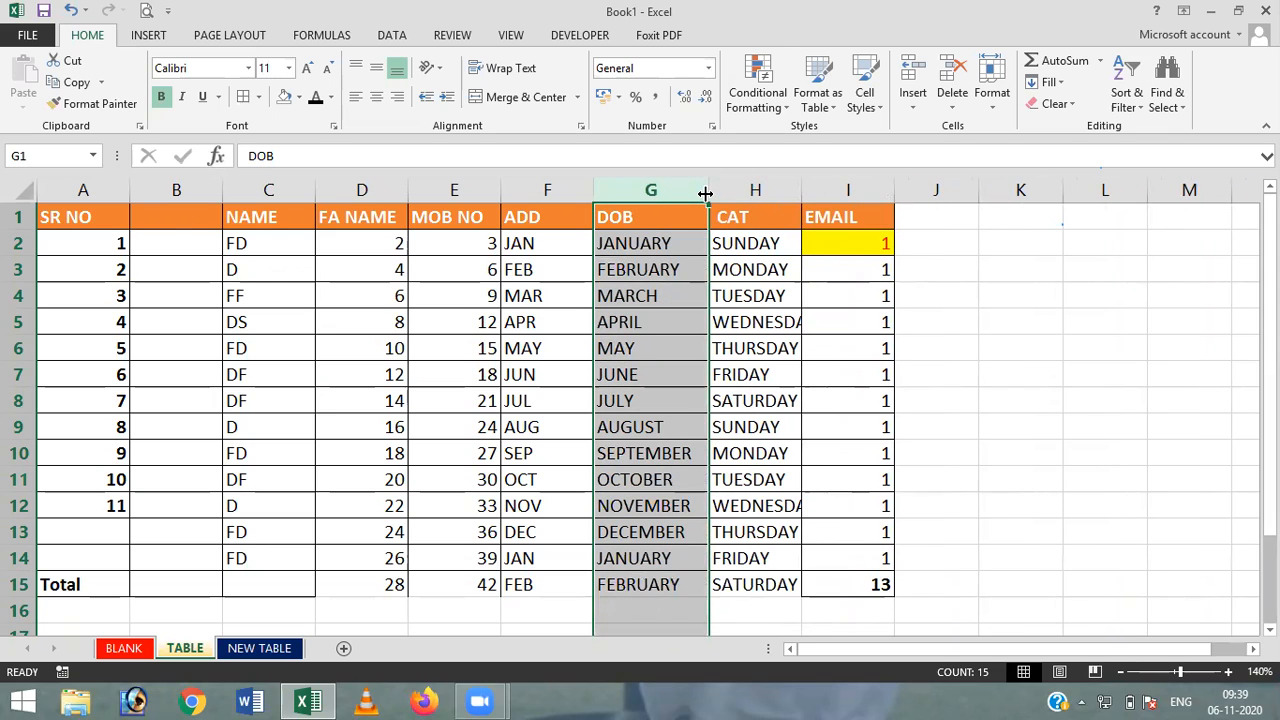
Select rows 3 to 7 of the TABLE sheet and hide them
left_click(15, 269)
key("shift+Down")
key("shift+Down")
key("shift+Down")
key("shift+Down")
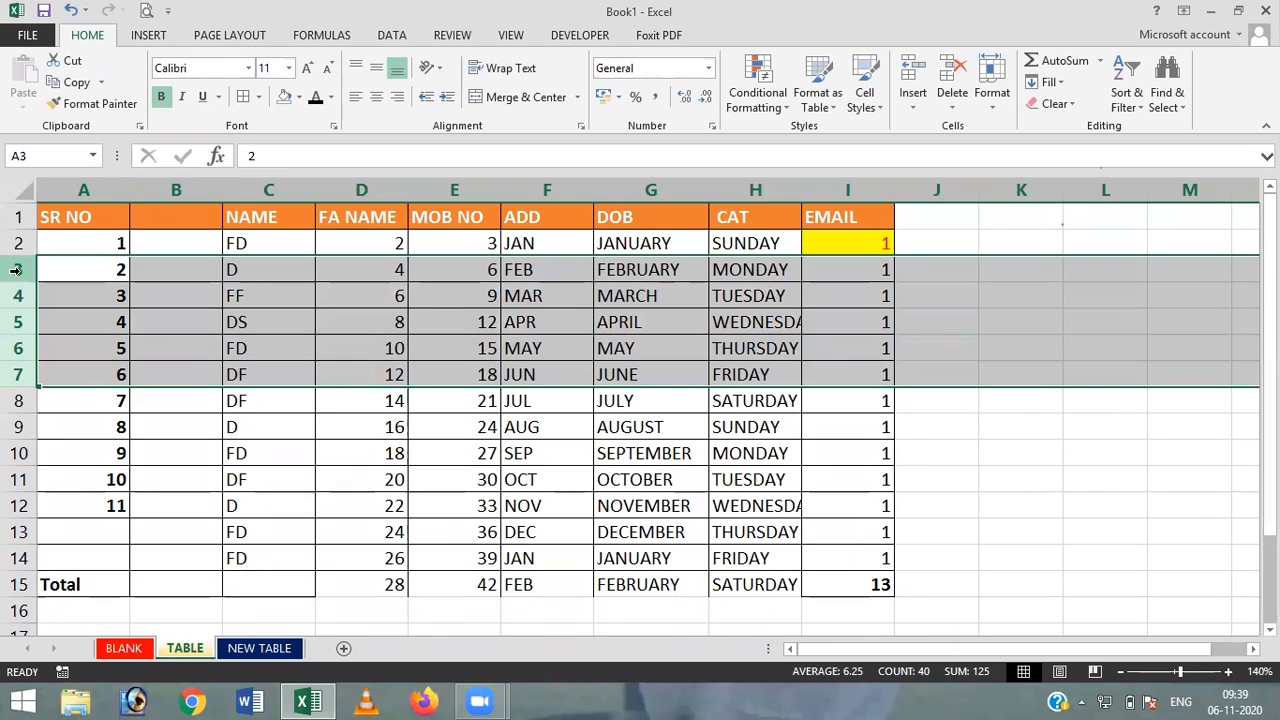
right_click(16, 270)
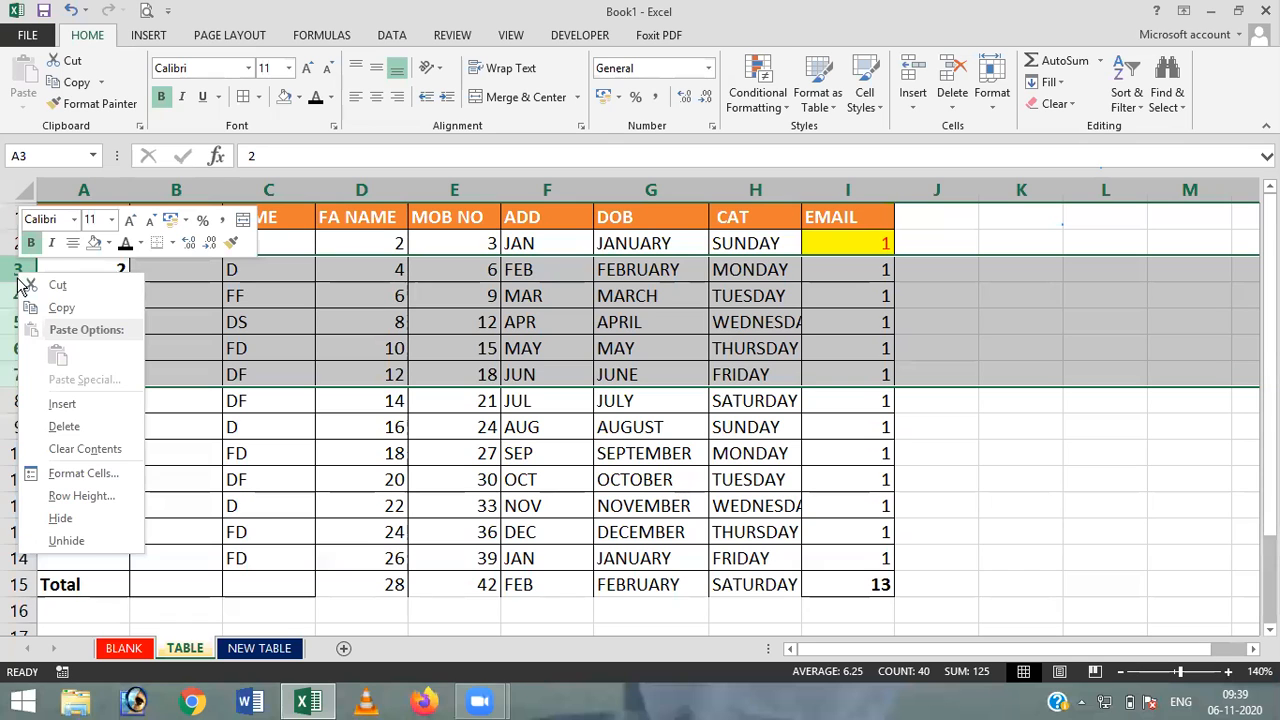
left_click(74, 518)
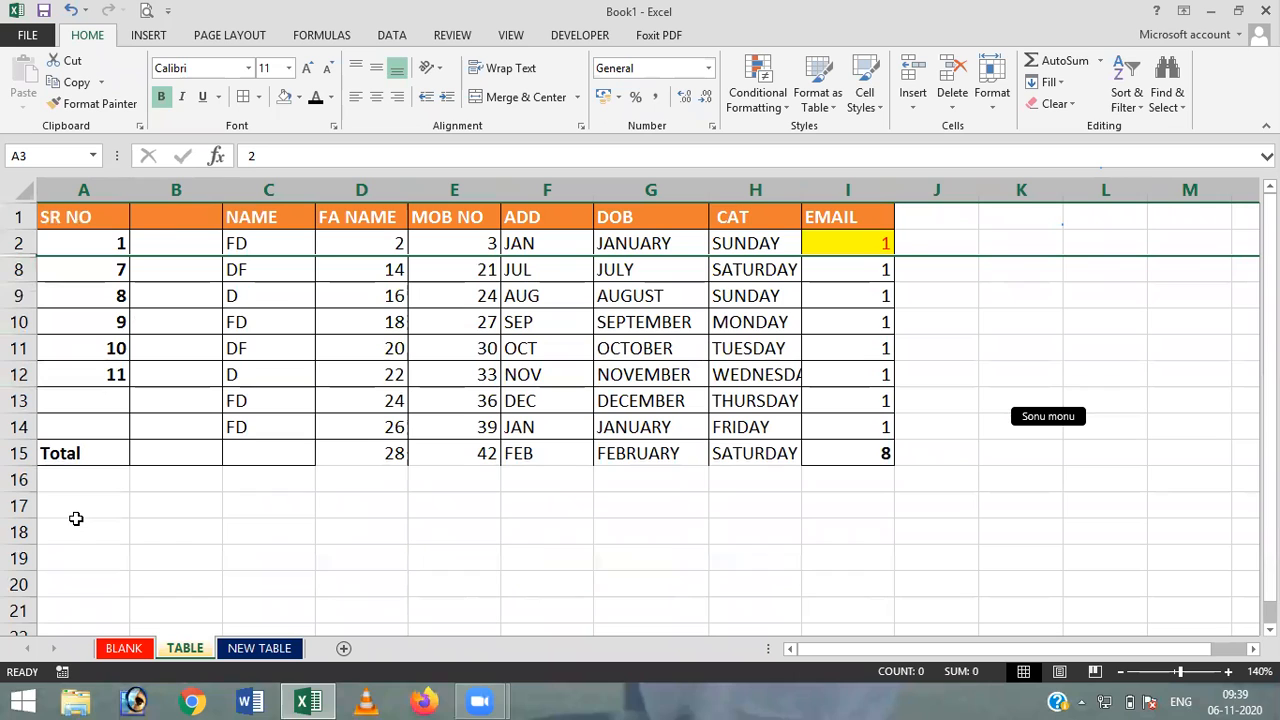
Unhide rows 3 to 7 by selecting the neighbouring rows 2 and 8, and clear the row selection by selecting cell E11
left_click(16, 243)
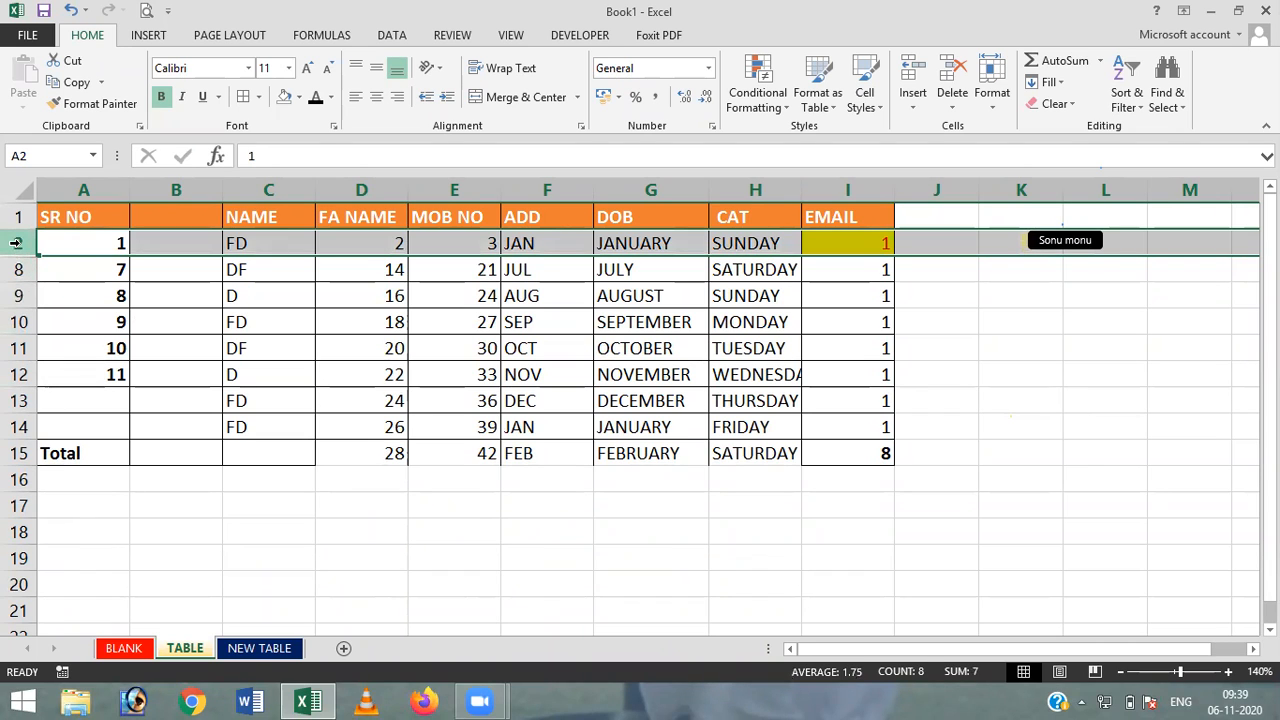
key("shift+Down")
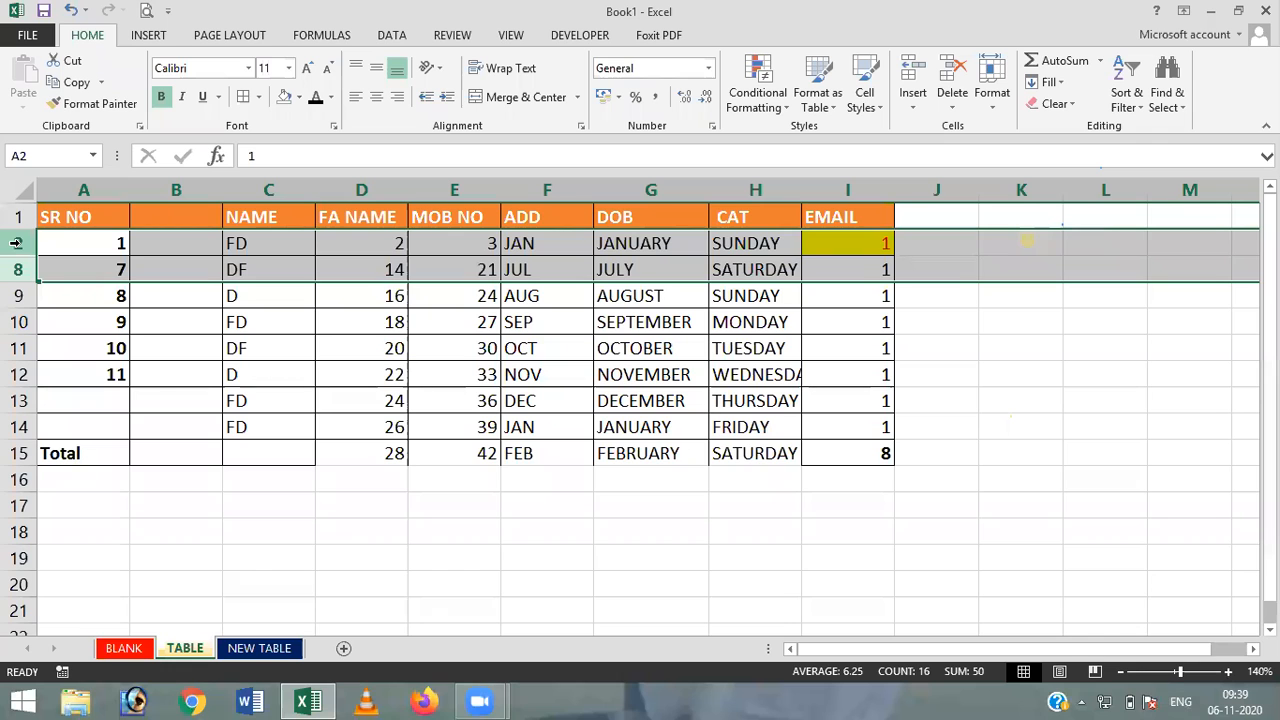
right_click(16, 243)
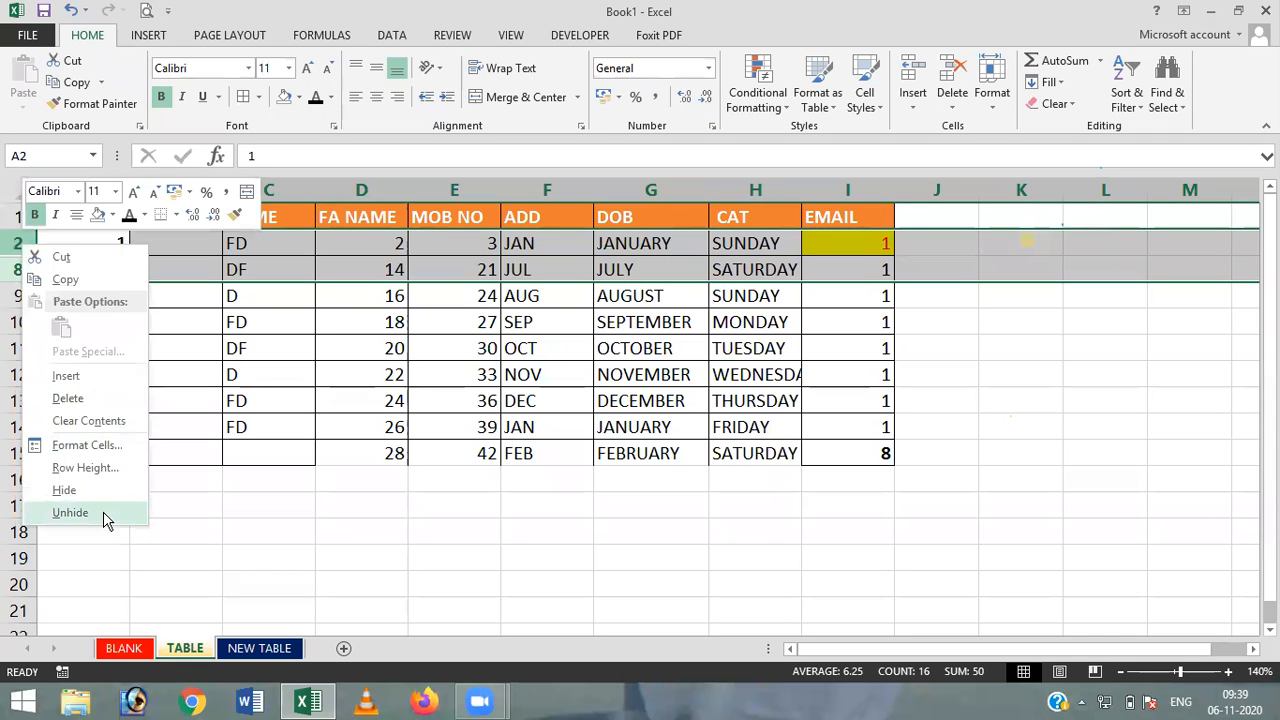
left_click(107, 519)
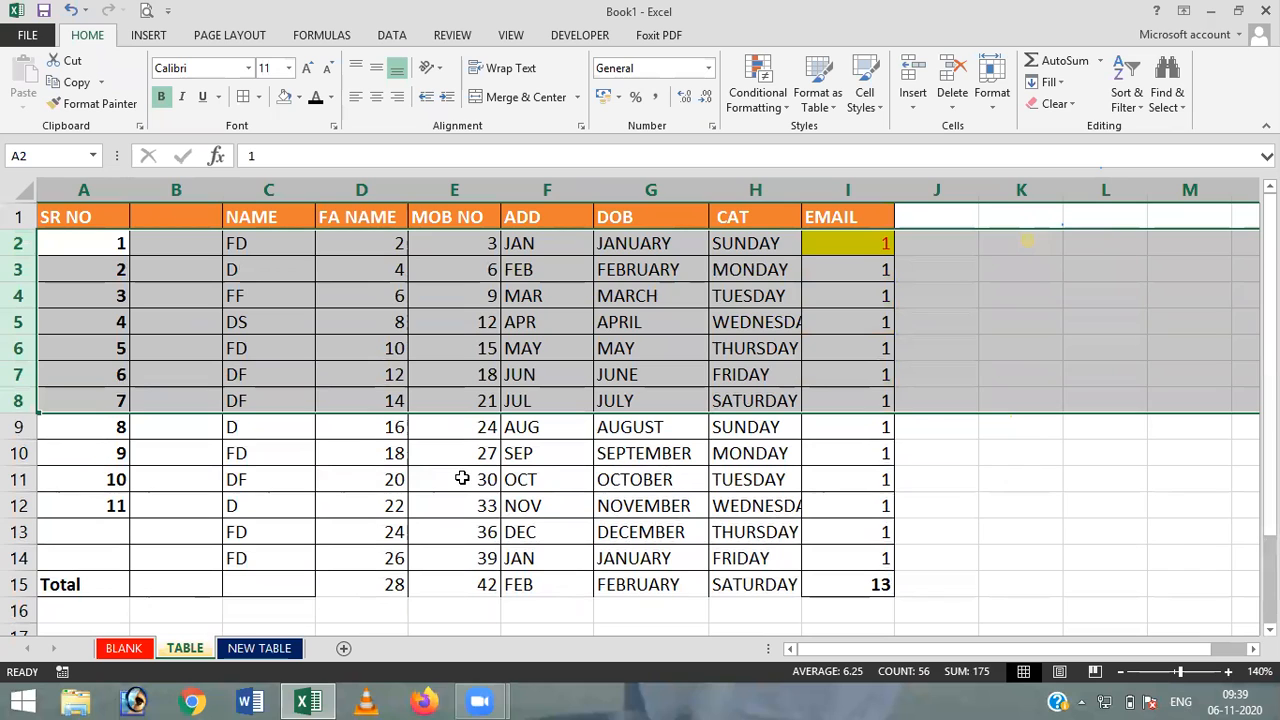
left_click(462, 479)
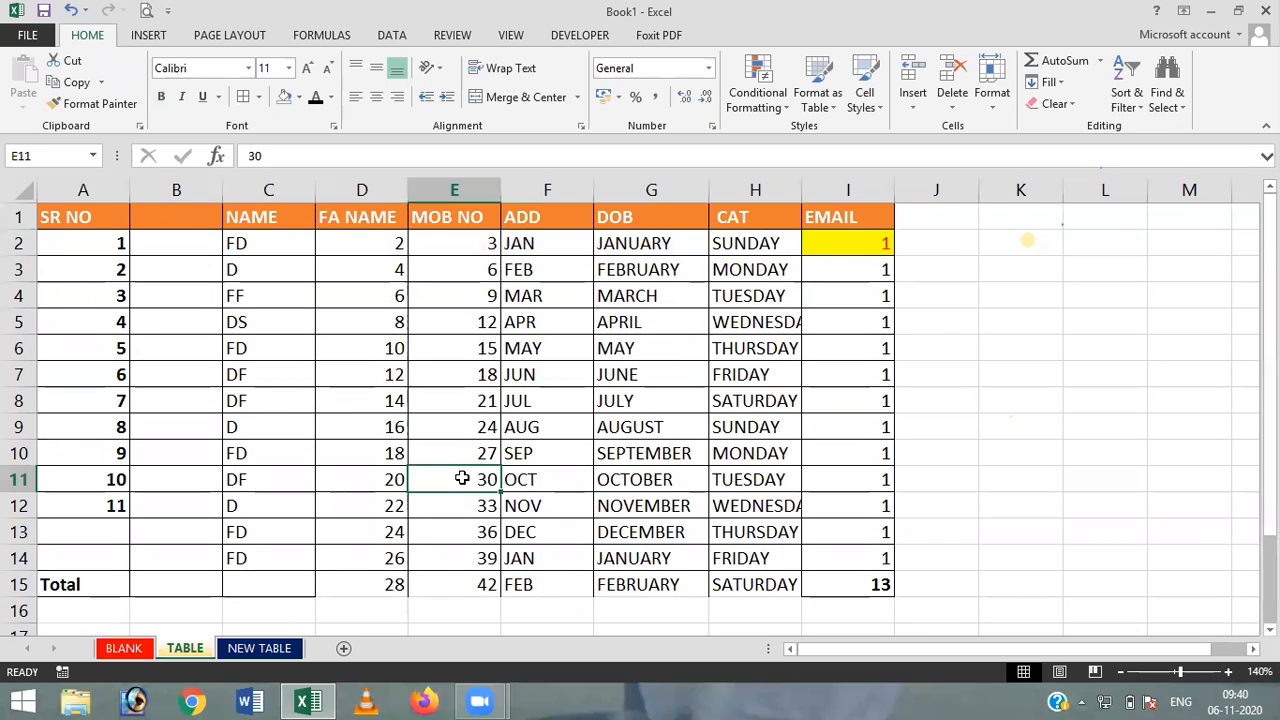